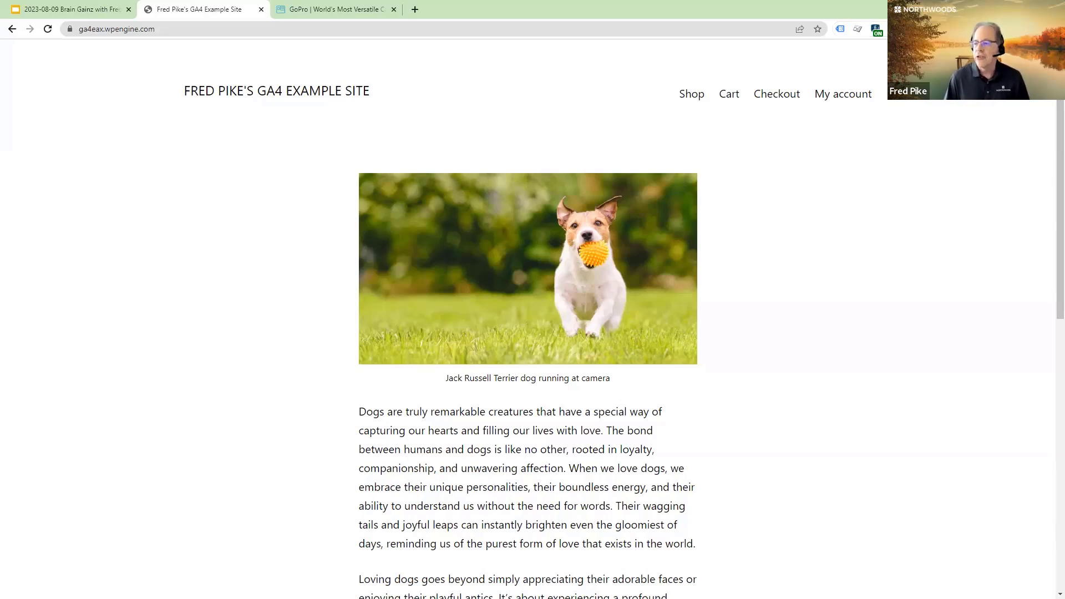
- Open the browser's developer tools for the example site's home page
click(1055, 29)
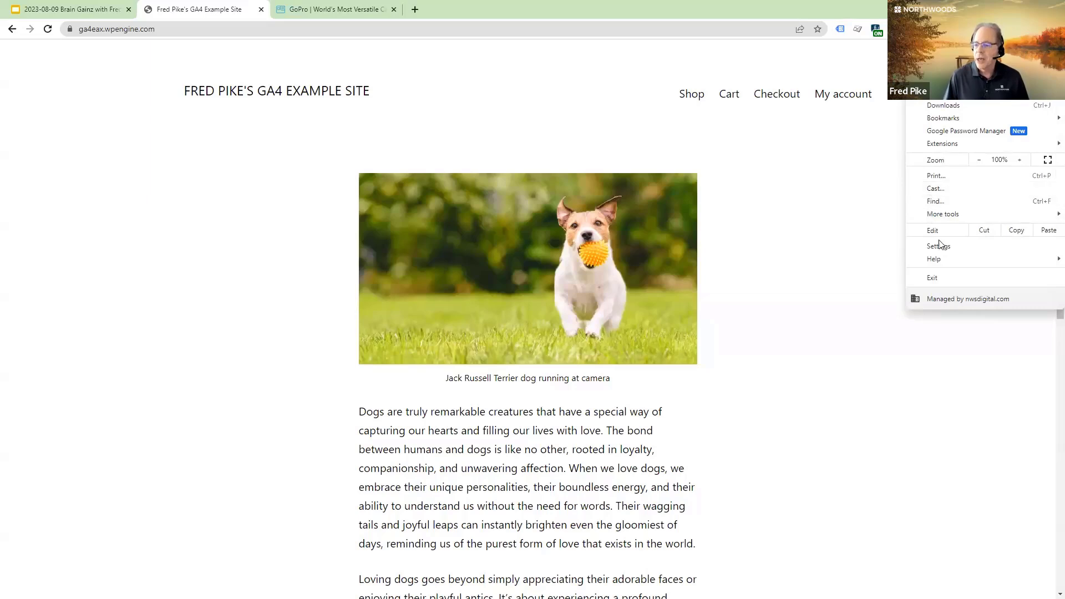
mouse_move(937, 219)
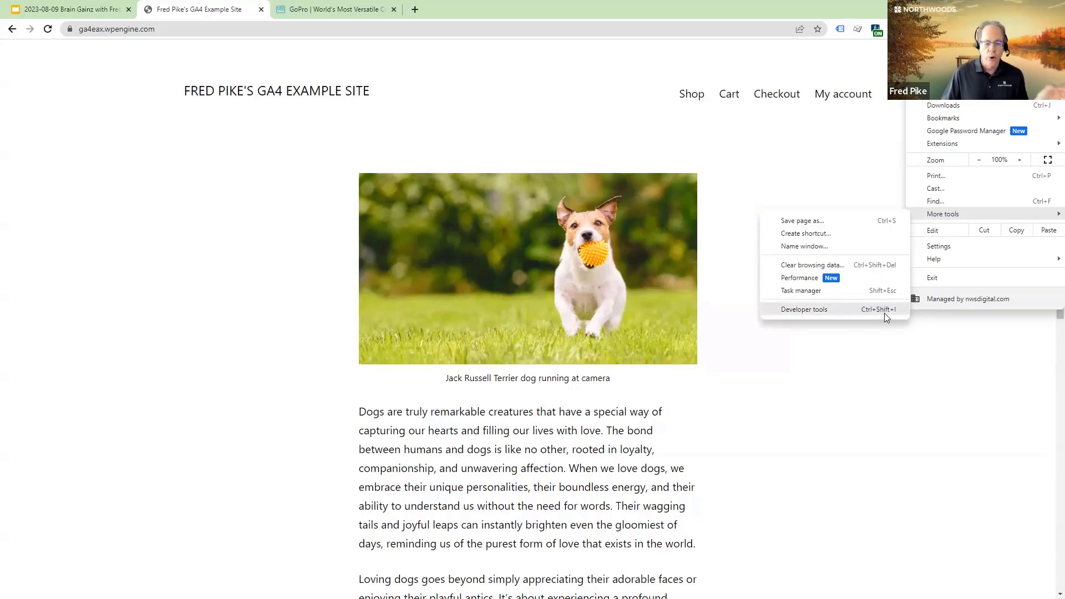
click(907, 372)
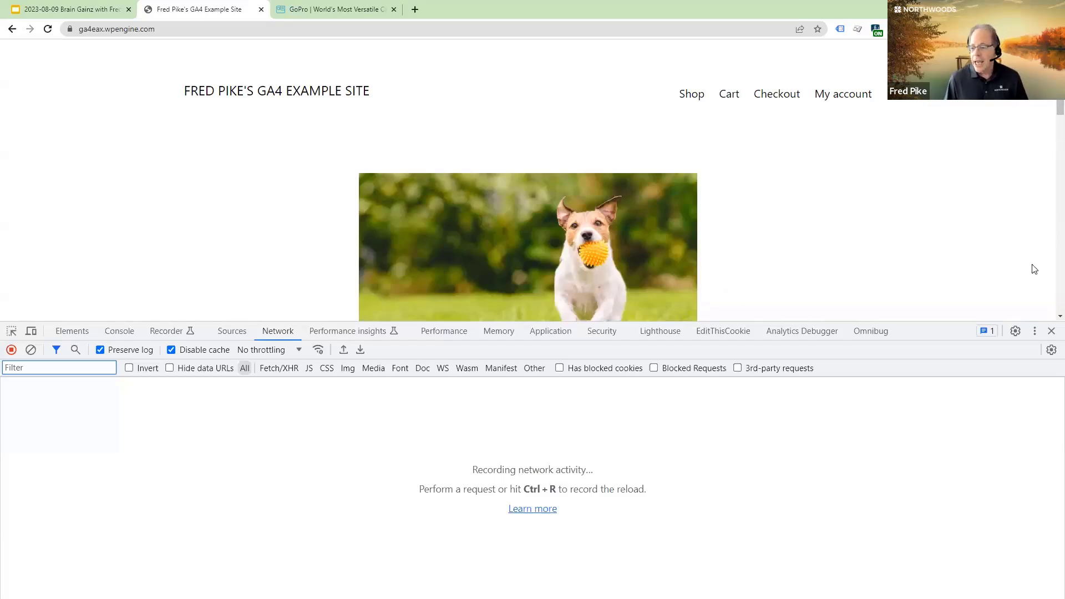
- Try docking the developer tools to the left side of the page, and return them to the bottom
click(1036, 332)
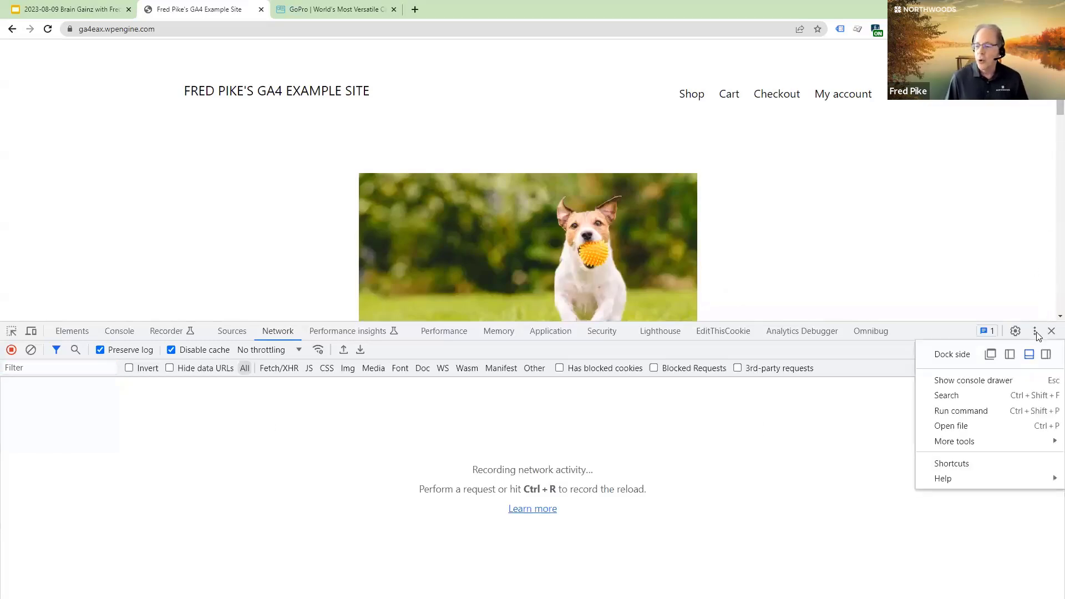
click(1009, 354)
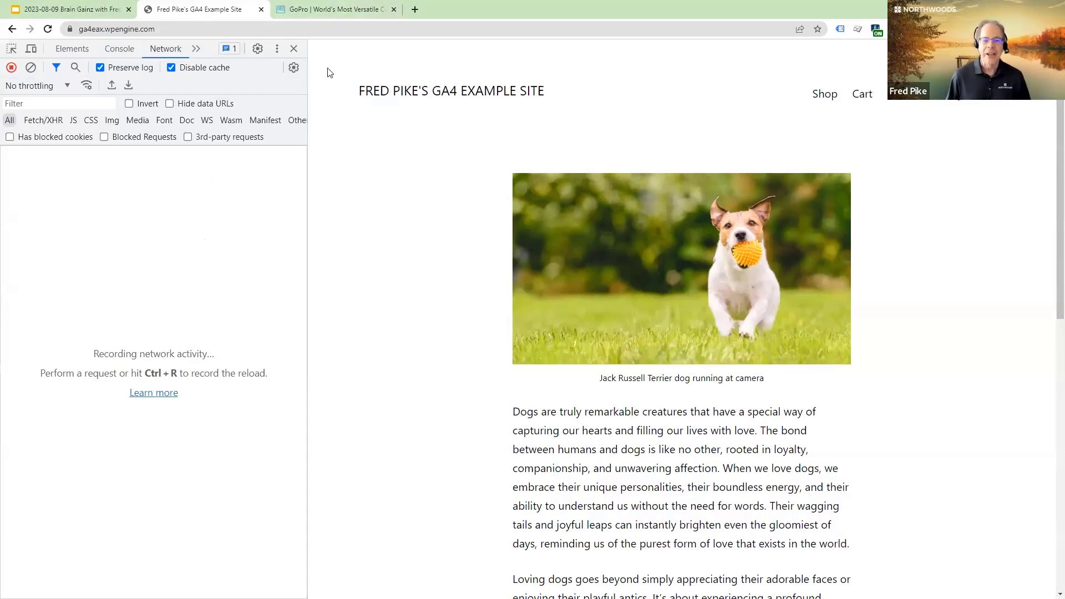
click(278, 50)
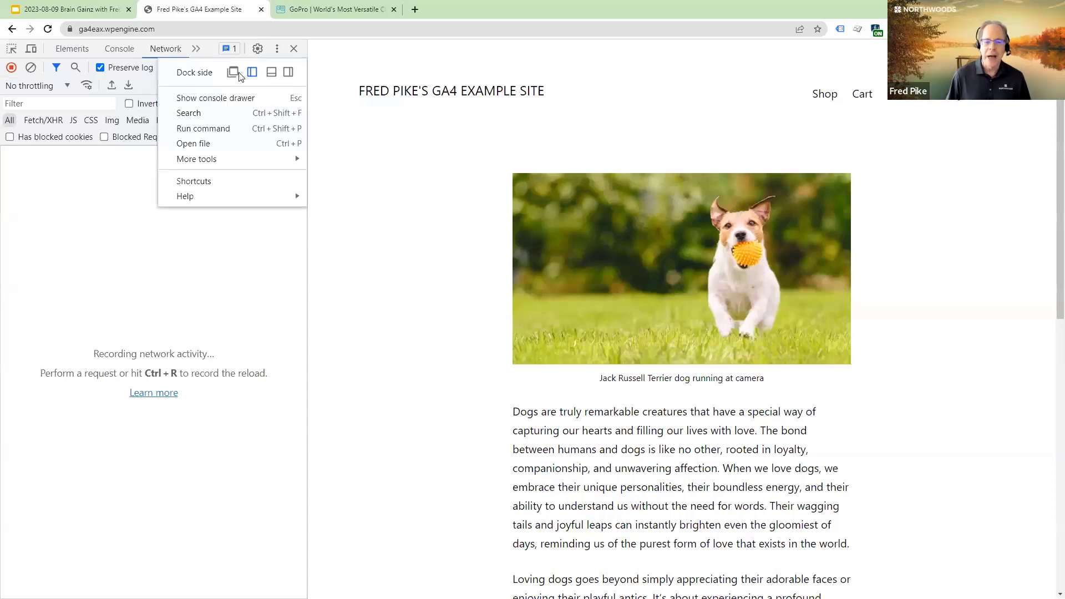
click(268, 73)
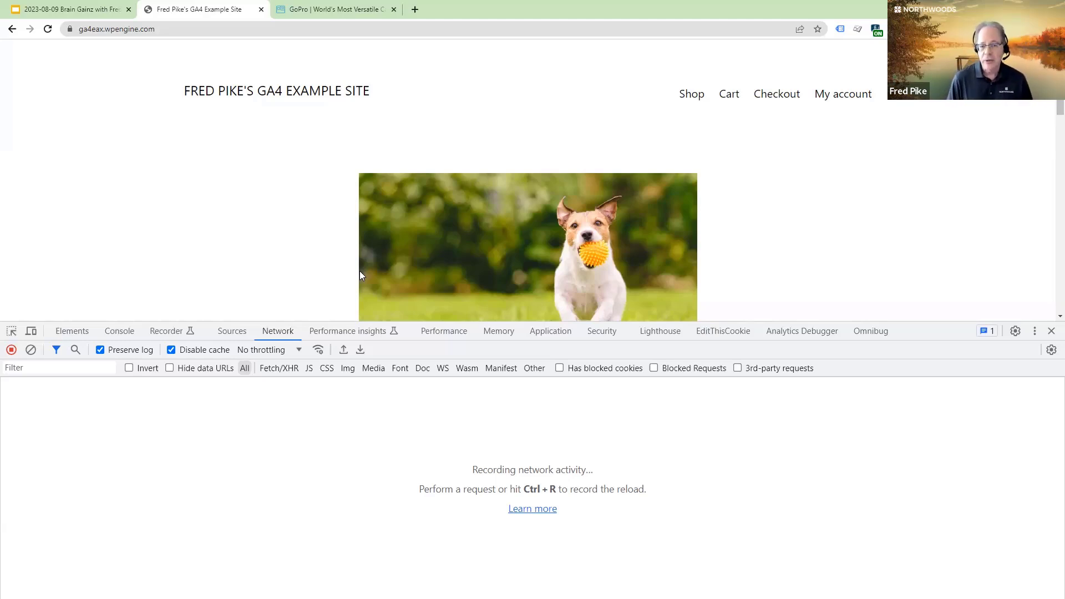
- Try undocking the developer tools into a separate window, and dock them back to the bottom
click(1034, 331)
click(990, 355)
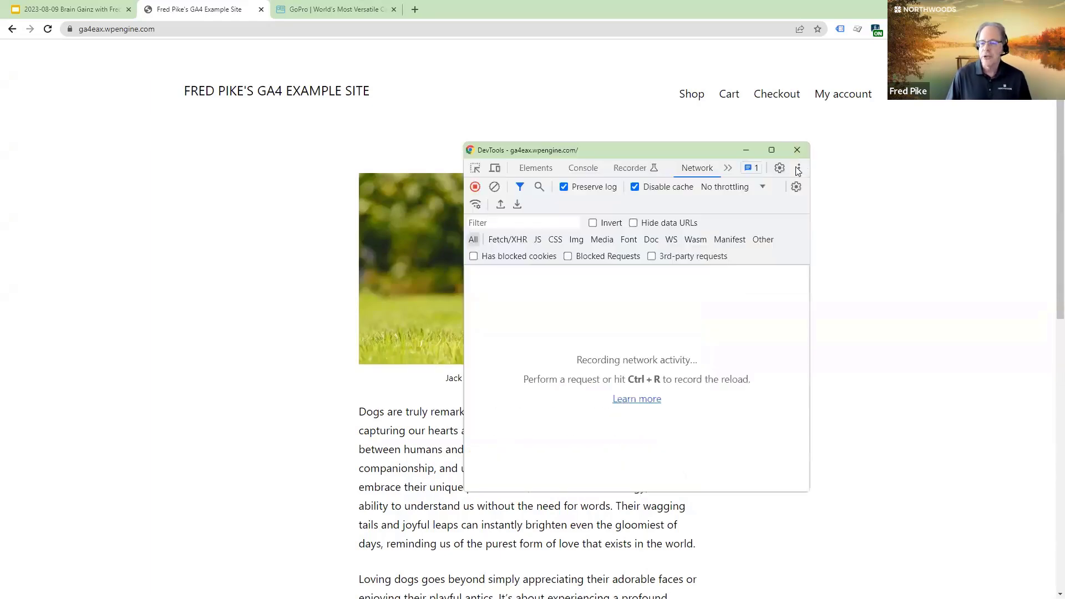
click(797, 169)
click(776, 199)
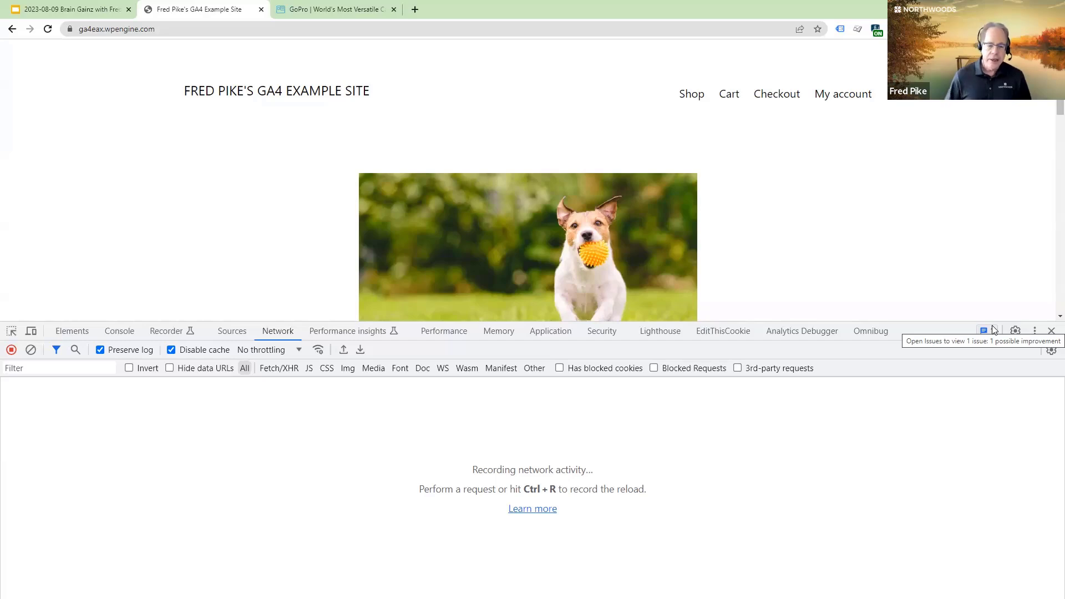
- Clear all logged entries from the developer tools' Console
click(119, 332)
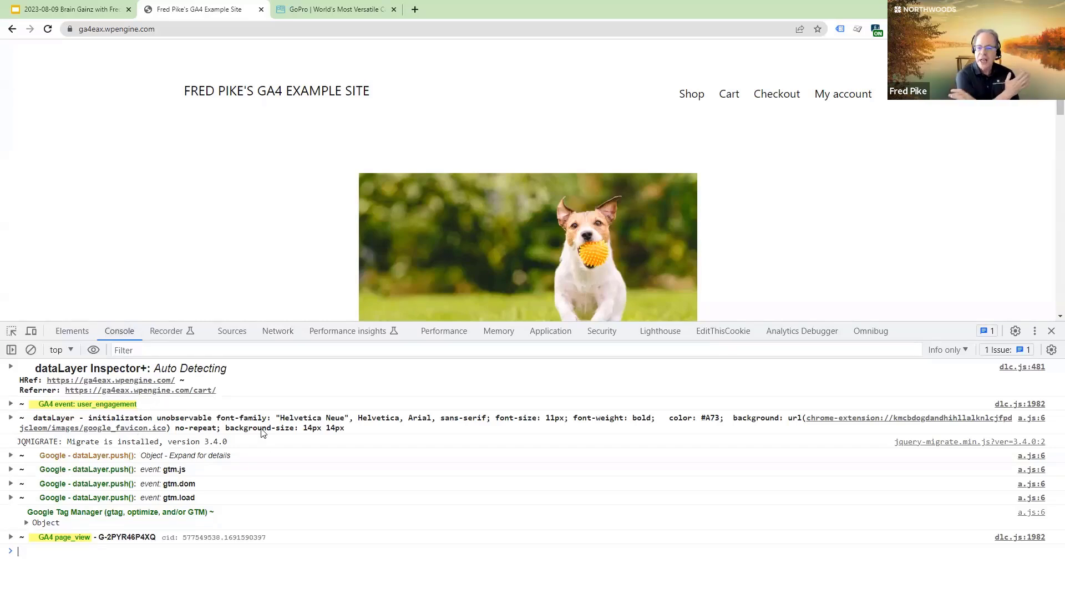
click(31, 350)
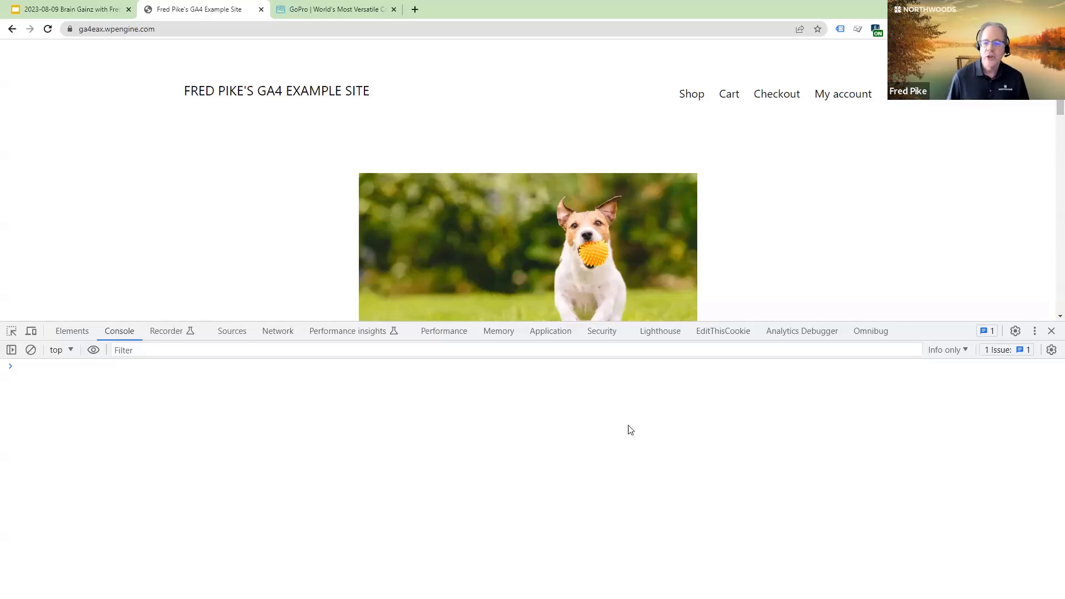
- Review the developer tools' preferences for Network and Console, including the options that preserve the log, and close the settings
click(1015, 331)
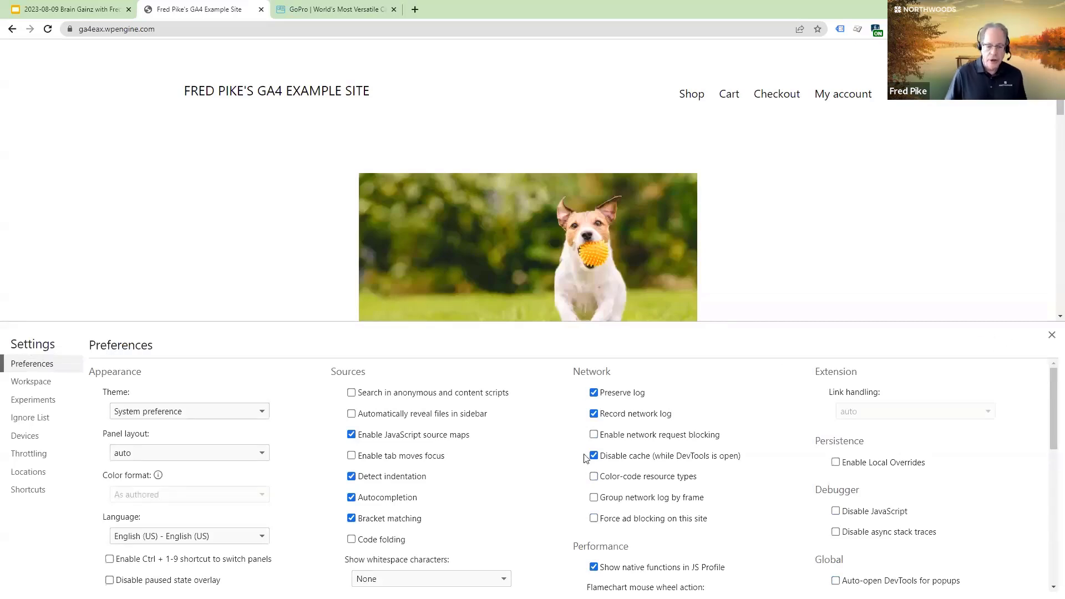
scroll(706, 470, down, 3)
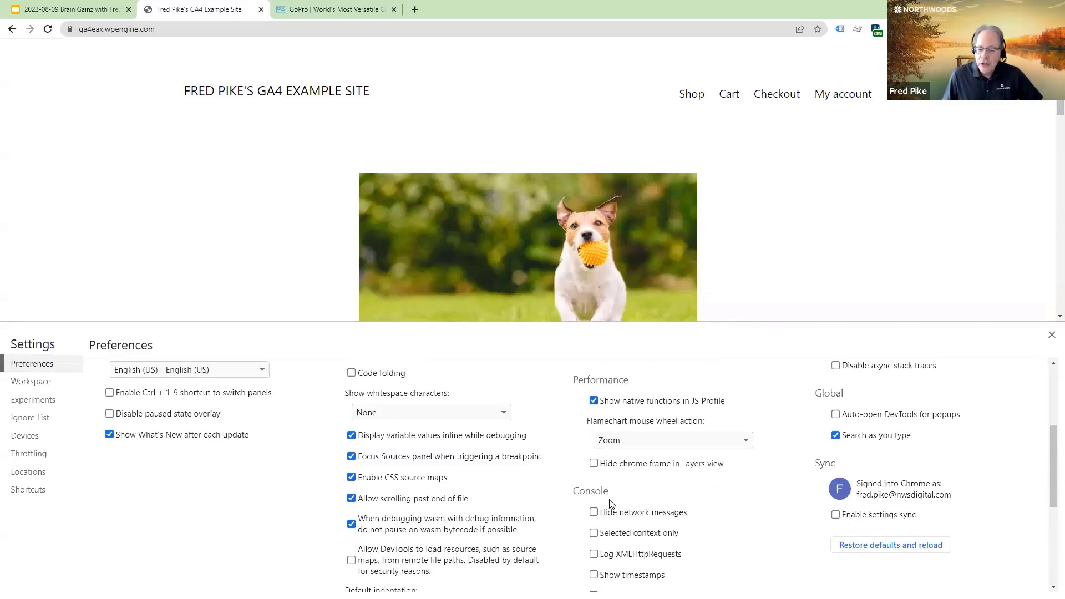
scroll(636, 493, down, 3)
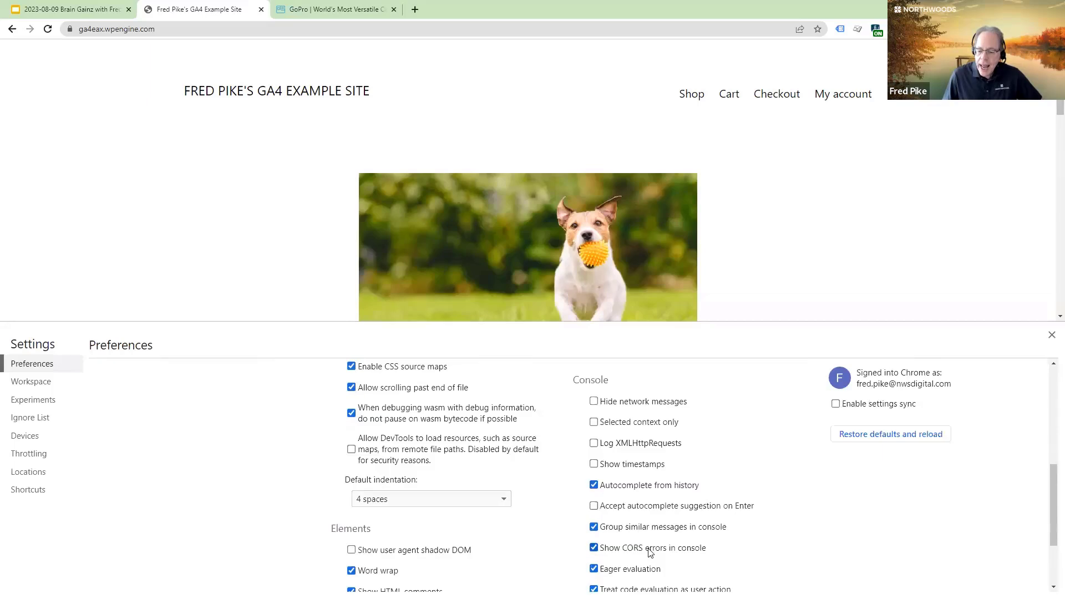
scroll(619, 572, down, 1)
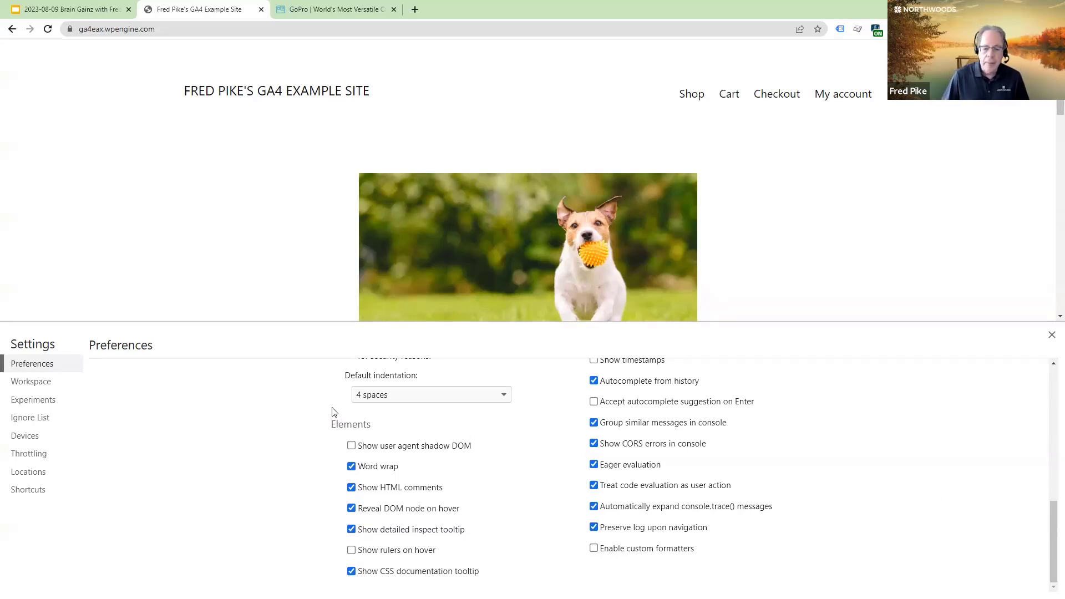
scroll(300, 411, up, 3)
scroll(271, 414, up, 2)
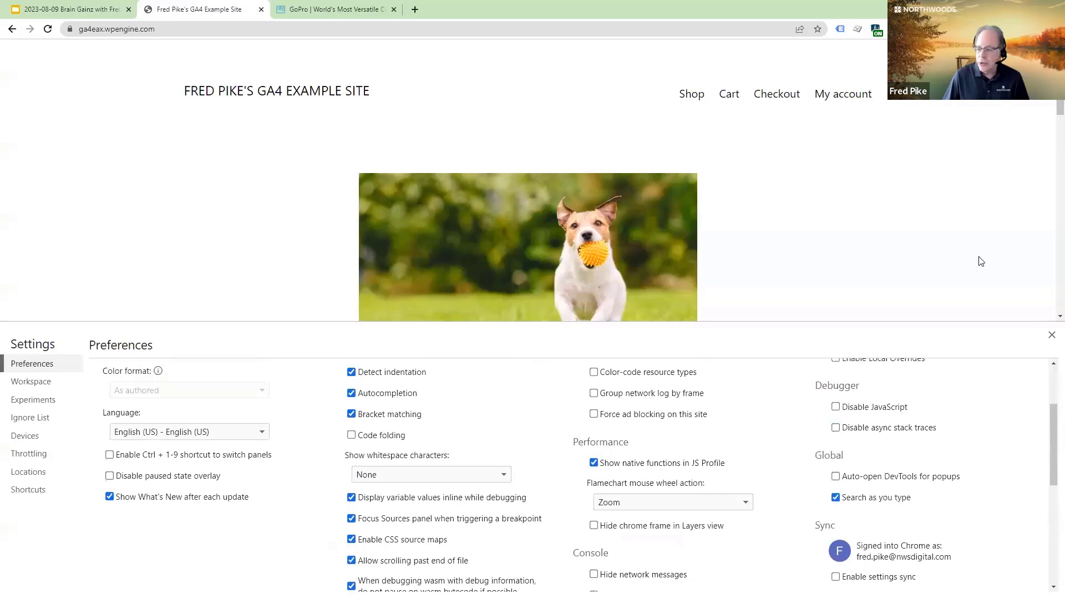
click(1050, 335)
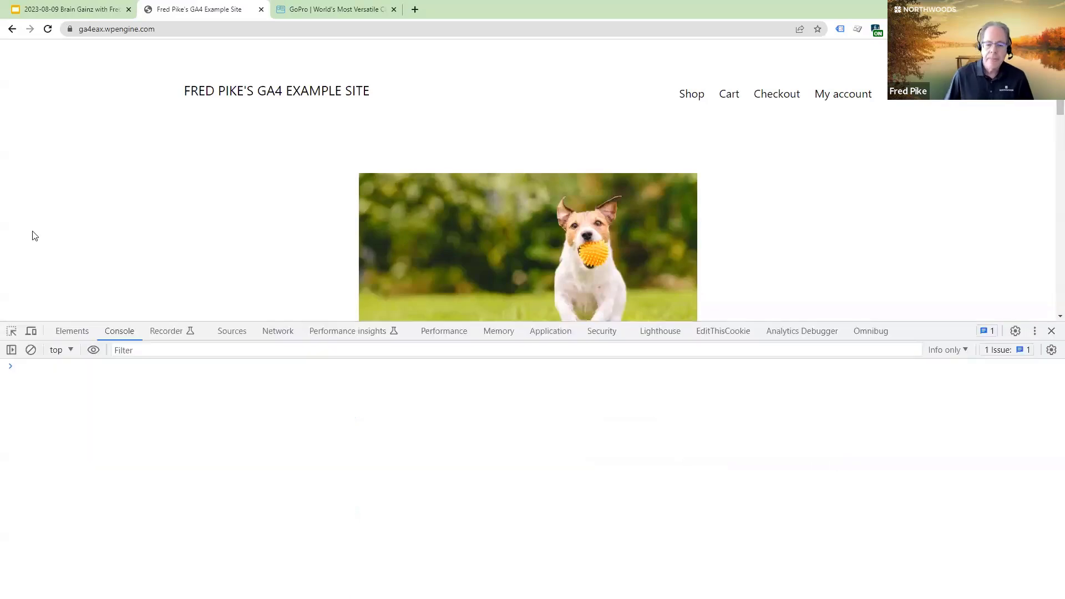
- Try the Show overview option in the Network settings, and turn it off again
click(271, 332)
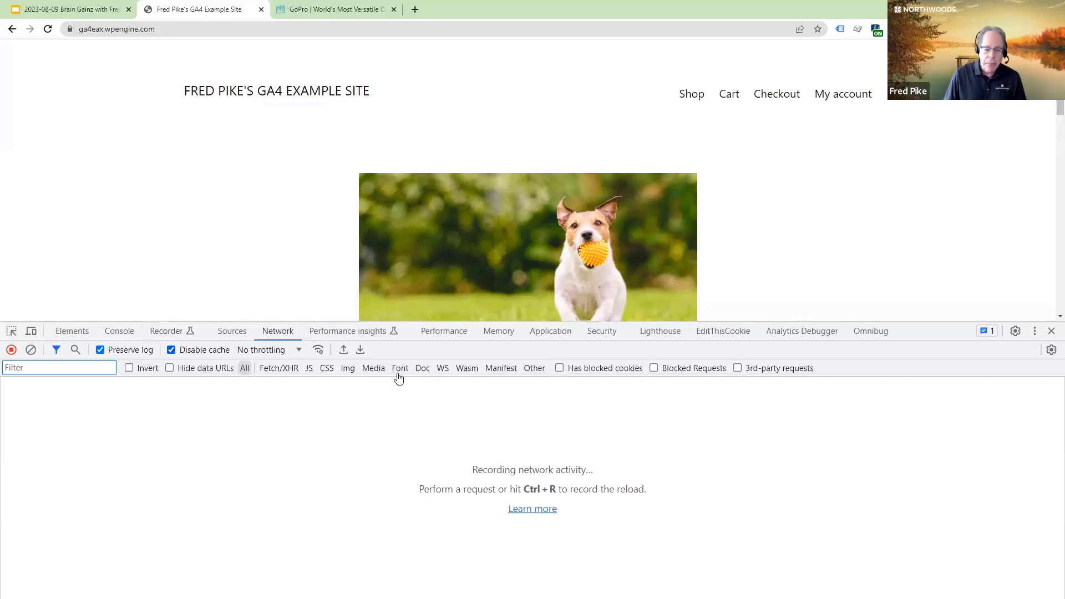
click(1051, 349)
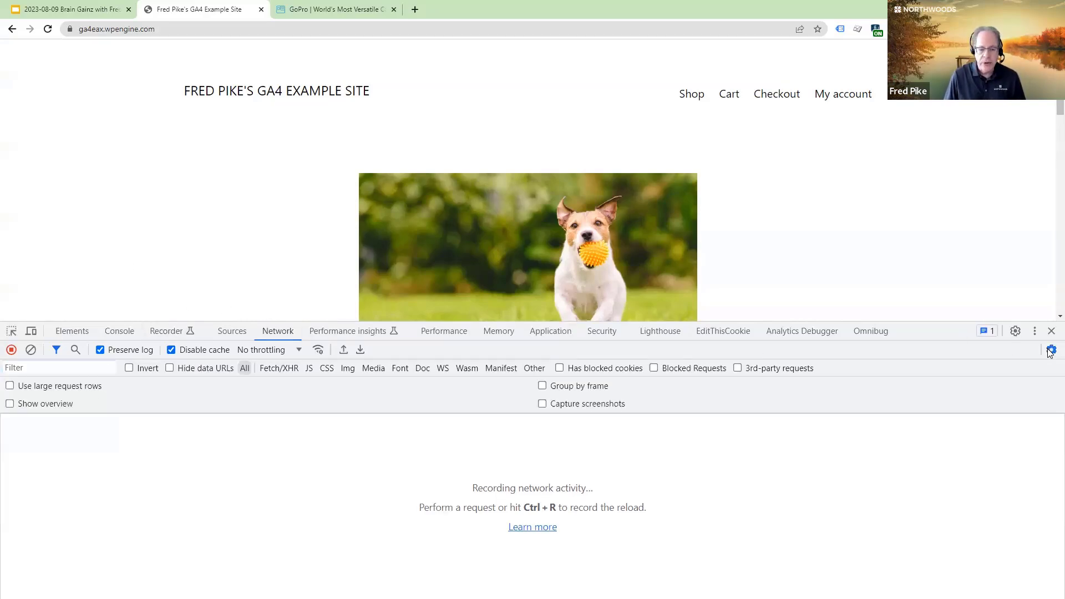
click(9, 404)
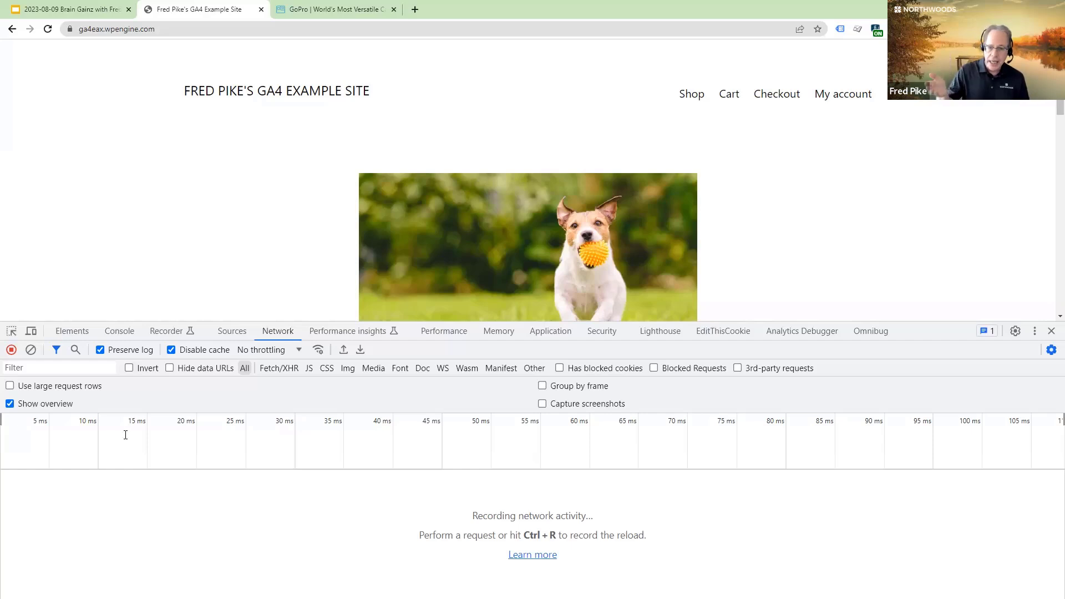
click(10, 403)
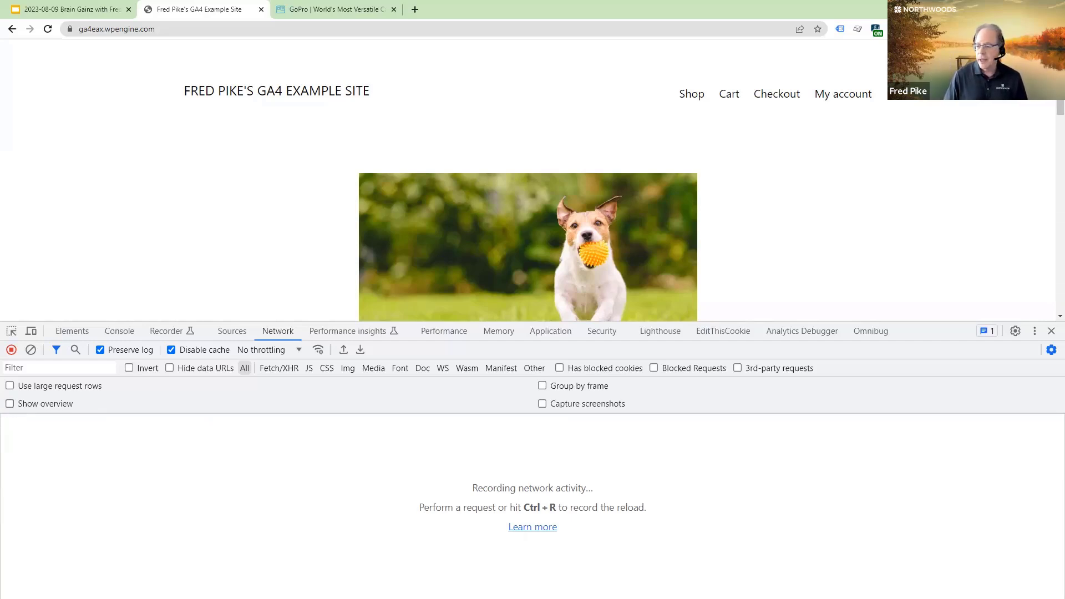
click(1051, 350)
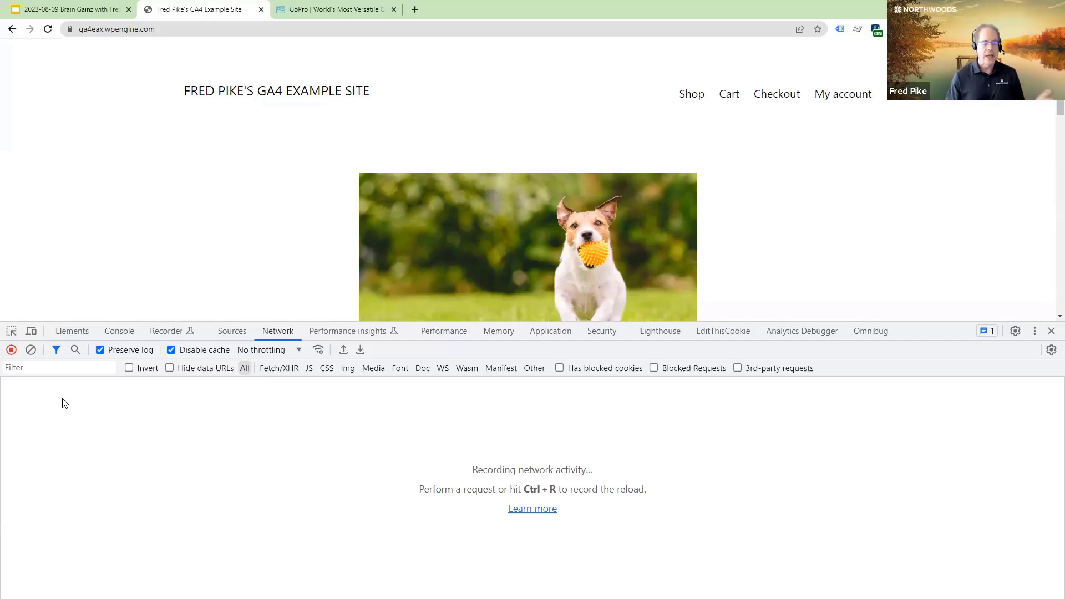
- Include Errors and Warnings alongside Info in the Console's log levels
click(123, 332)
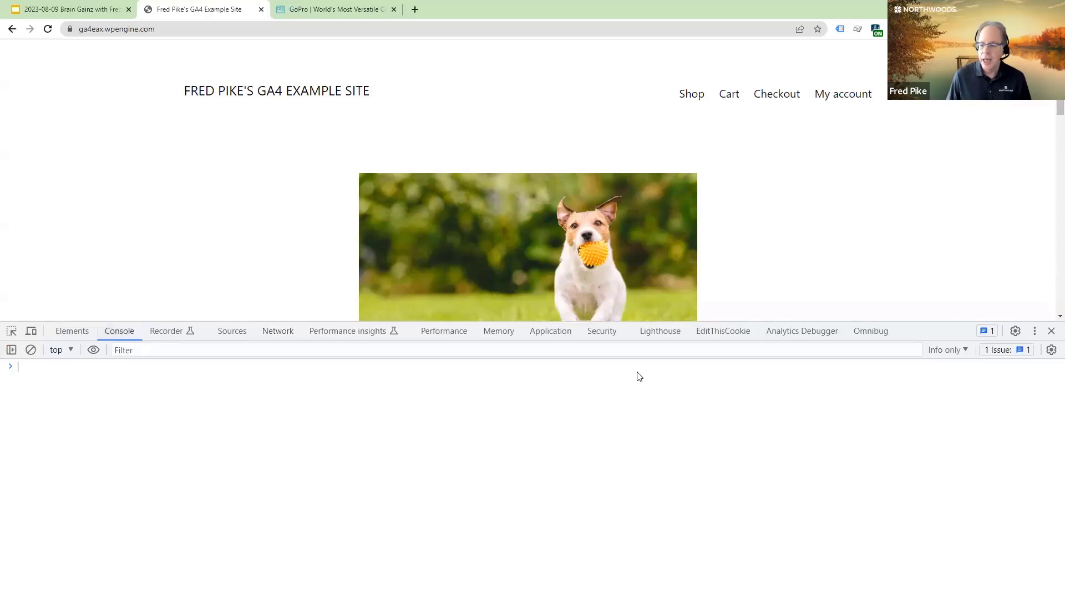
click(947, 355)
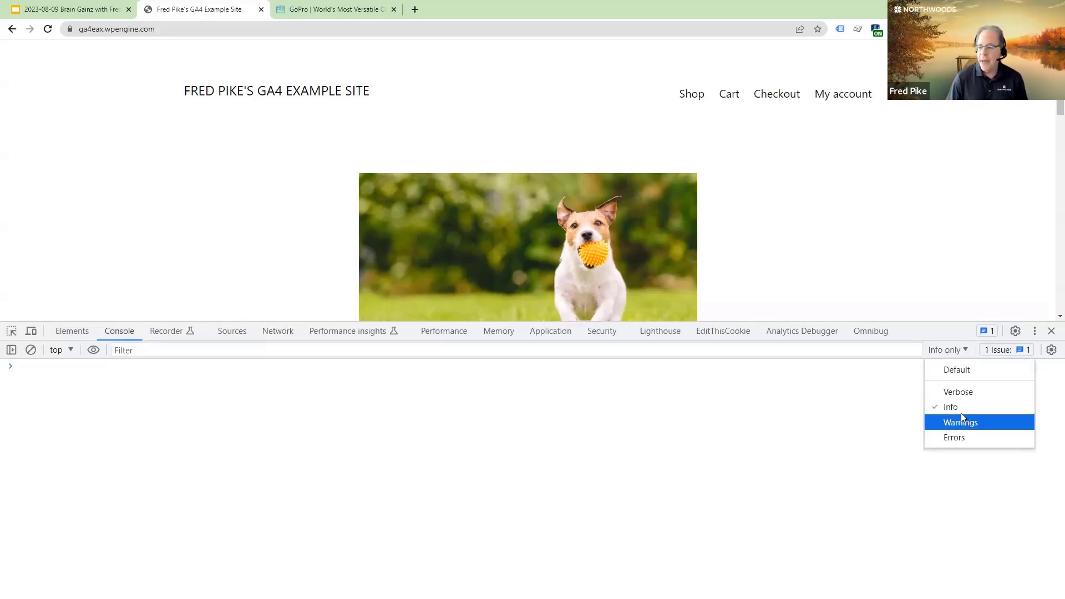
click(957, 439)
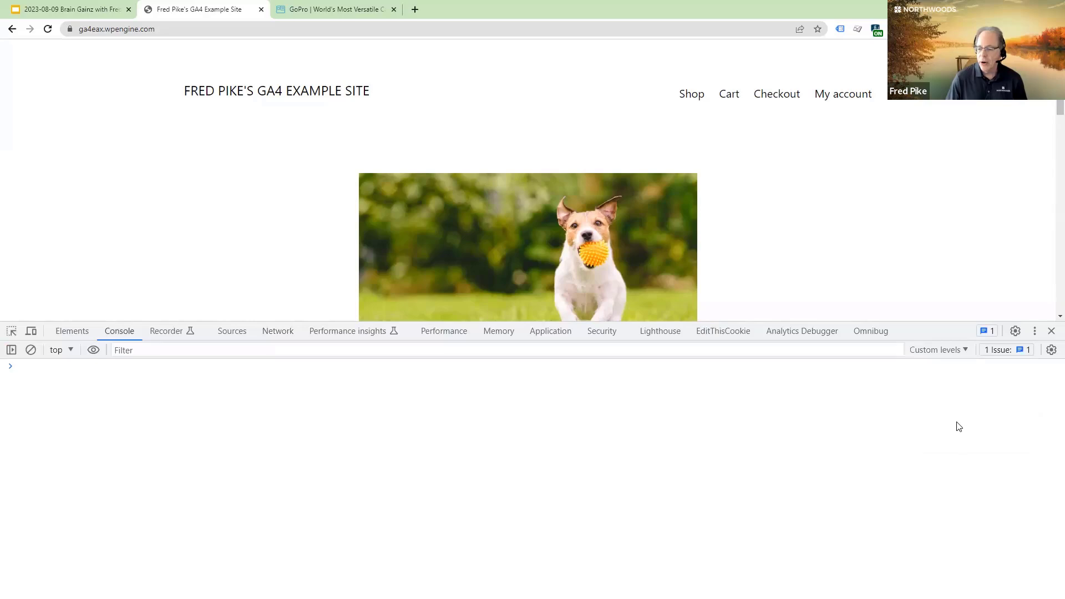
click(935, 350)
click(941, 422)
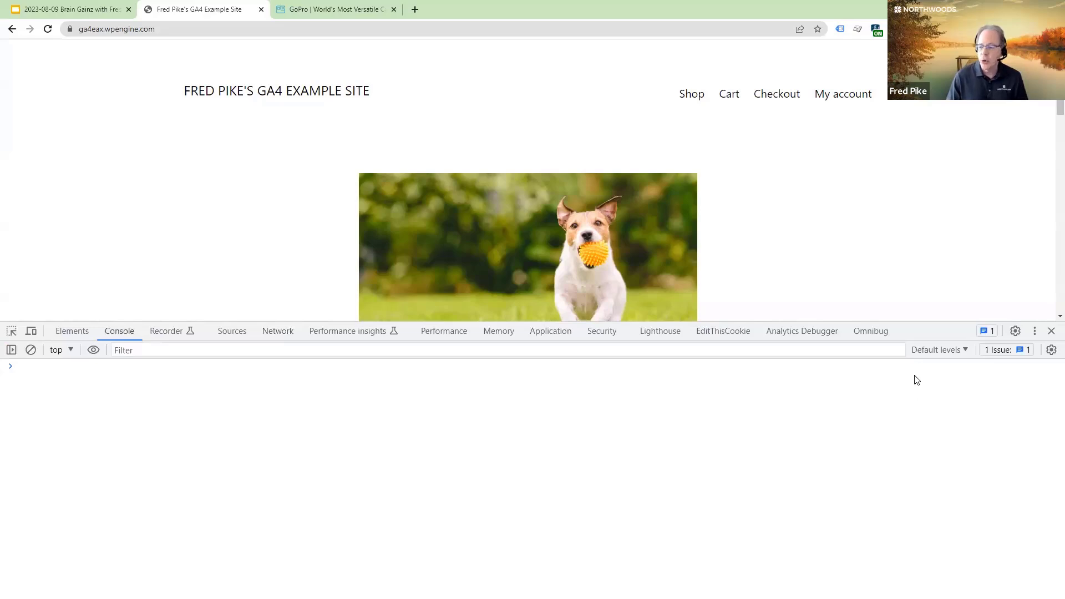
- Exclude Errors and Warnings from the Console's log levels, leaving only Info
click(923, 350)
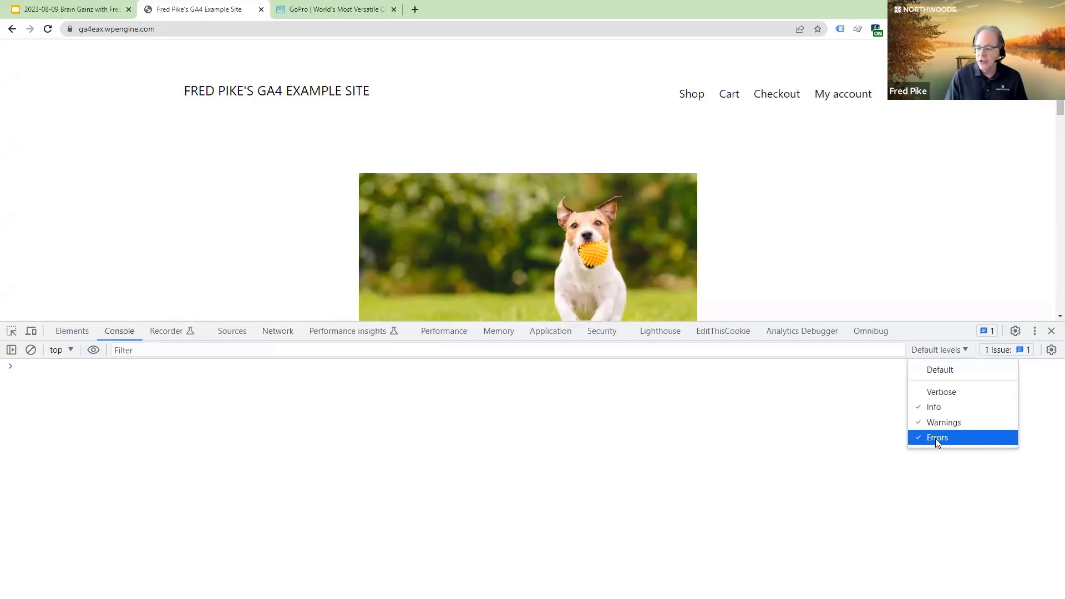
click(937, 441)
click(934, 349)
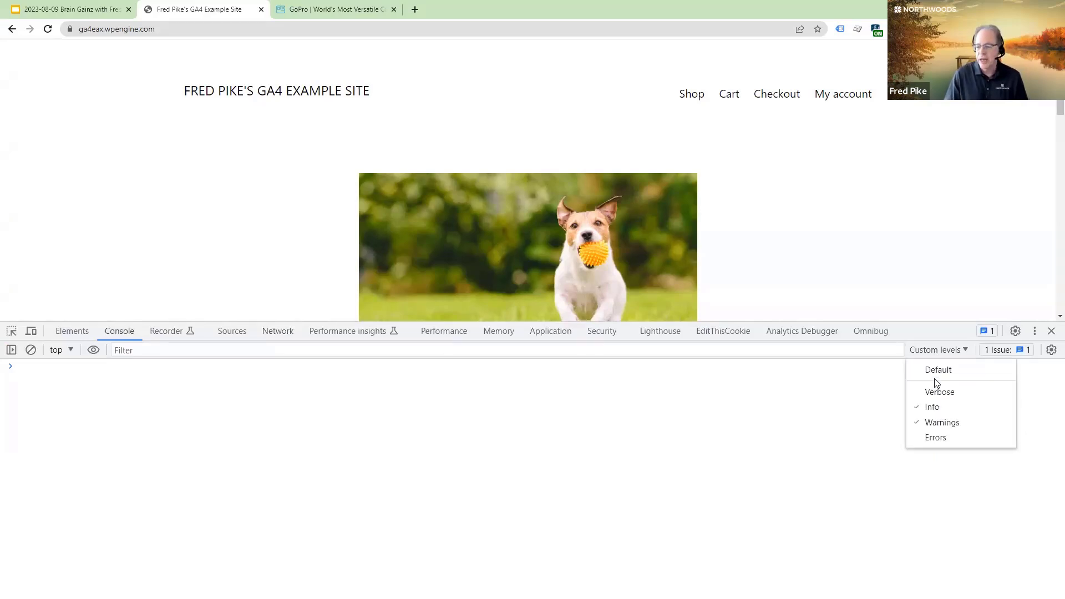
click(938, 422)
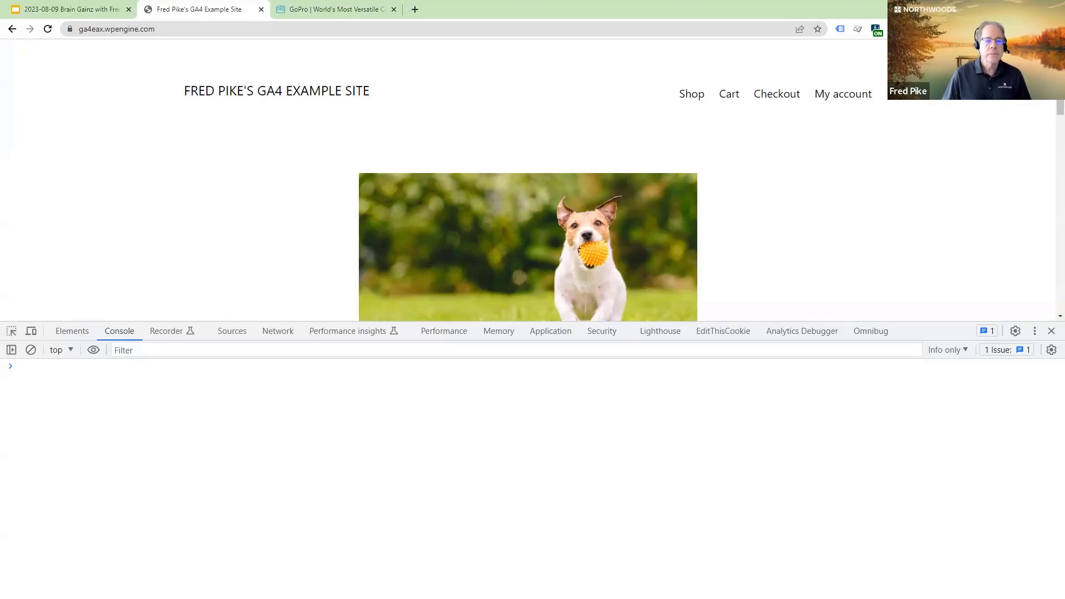
- Switch to the Google Slides presentation and advance to the Network Tab slide, revealing its points through "Identify GA4 hits"
click(97, 28)
click(102, 10)
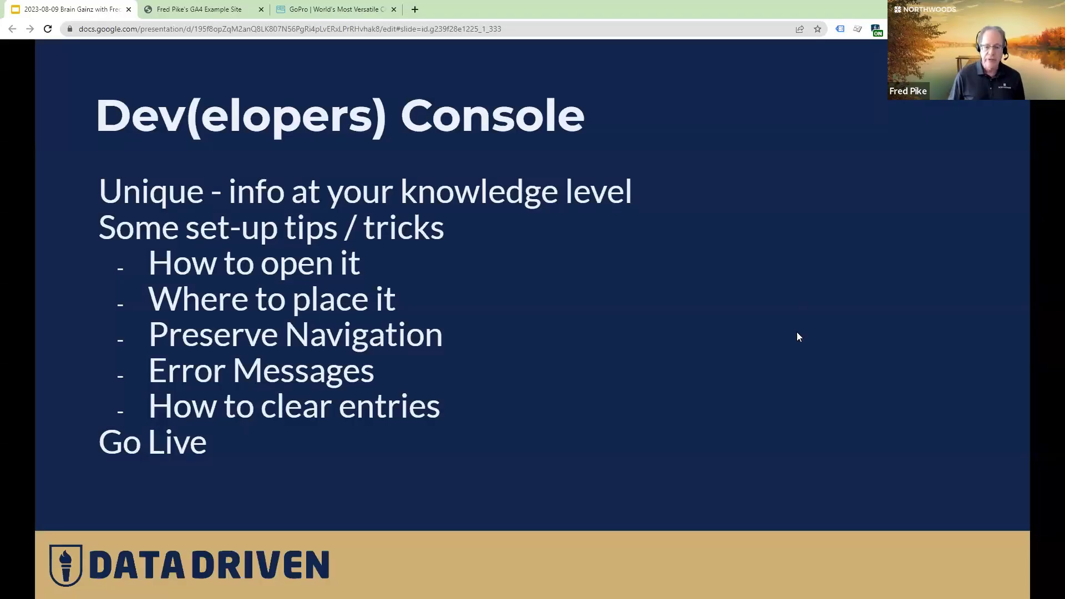
key(Right)
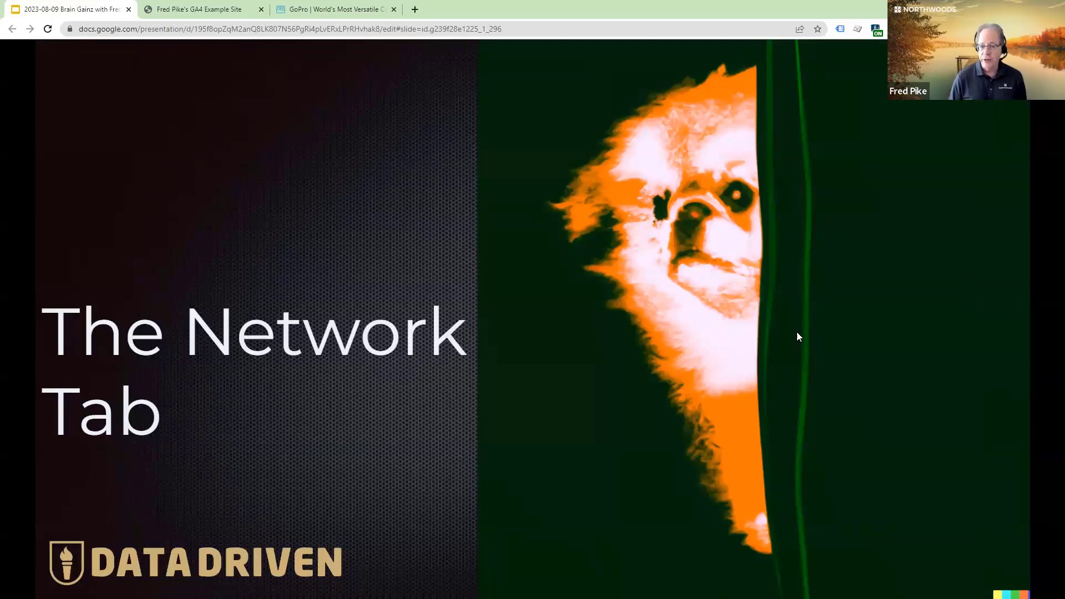
key(Right)
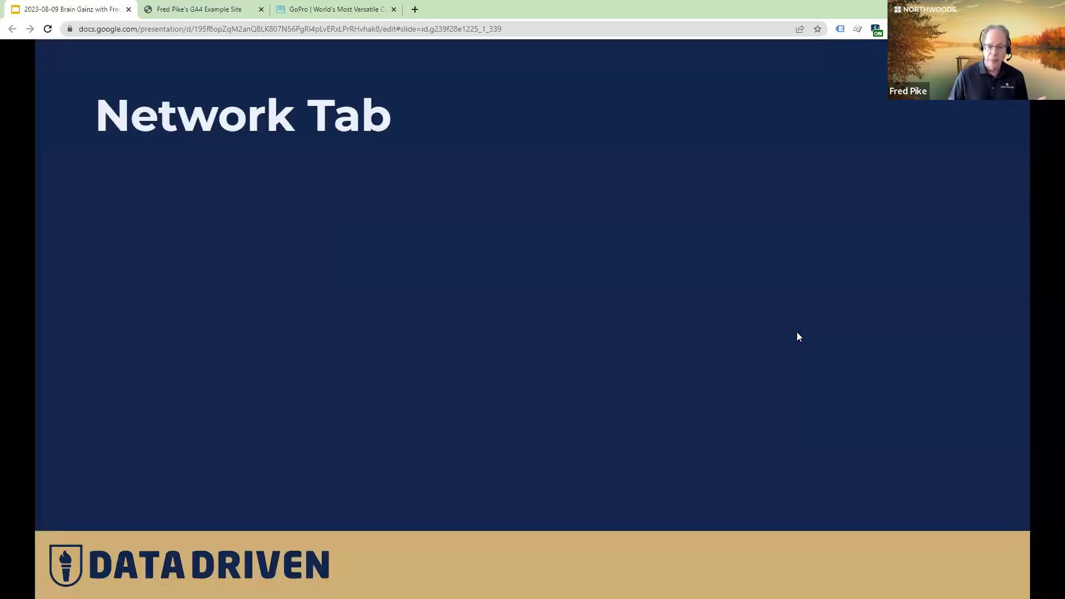
key(Right)
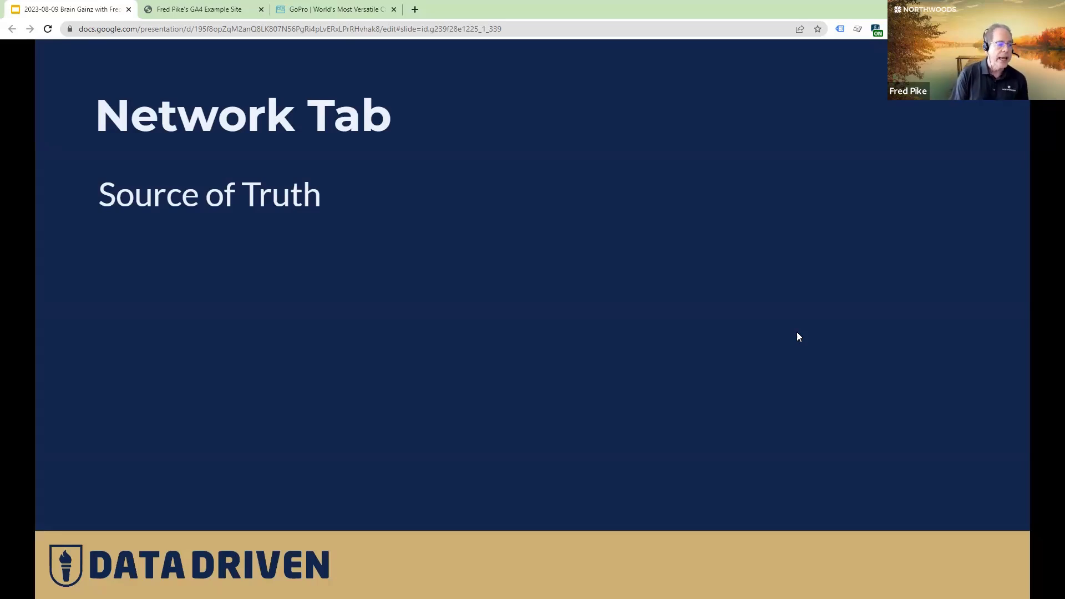
key(Right)
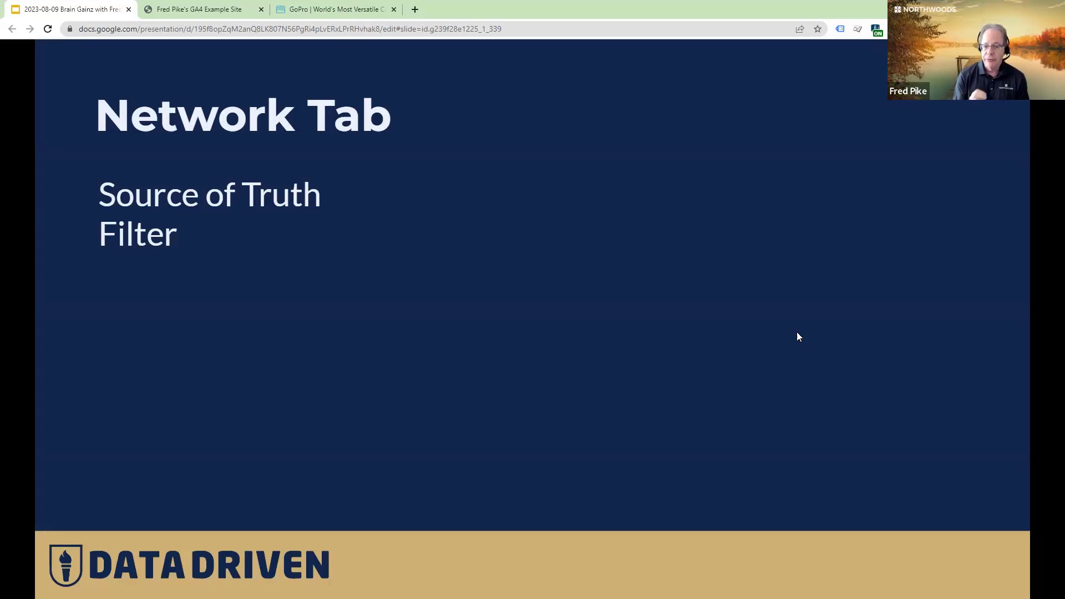
key(Right)
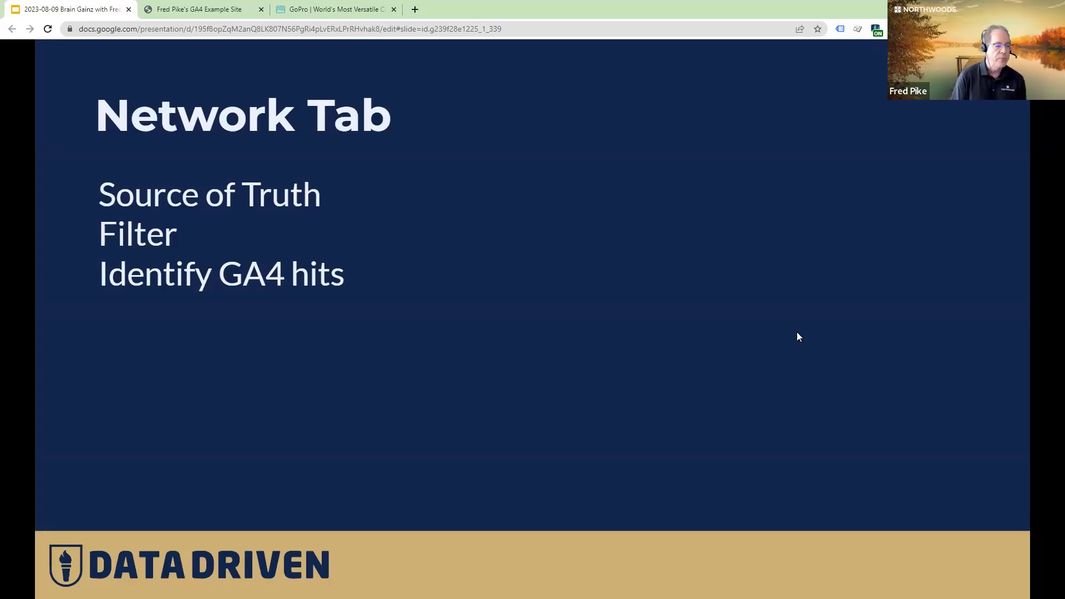
- Reveal the "Go Live" slide point, and record a reload of the GA4 example site in the Network log
key(Right)
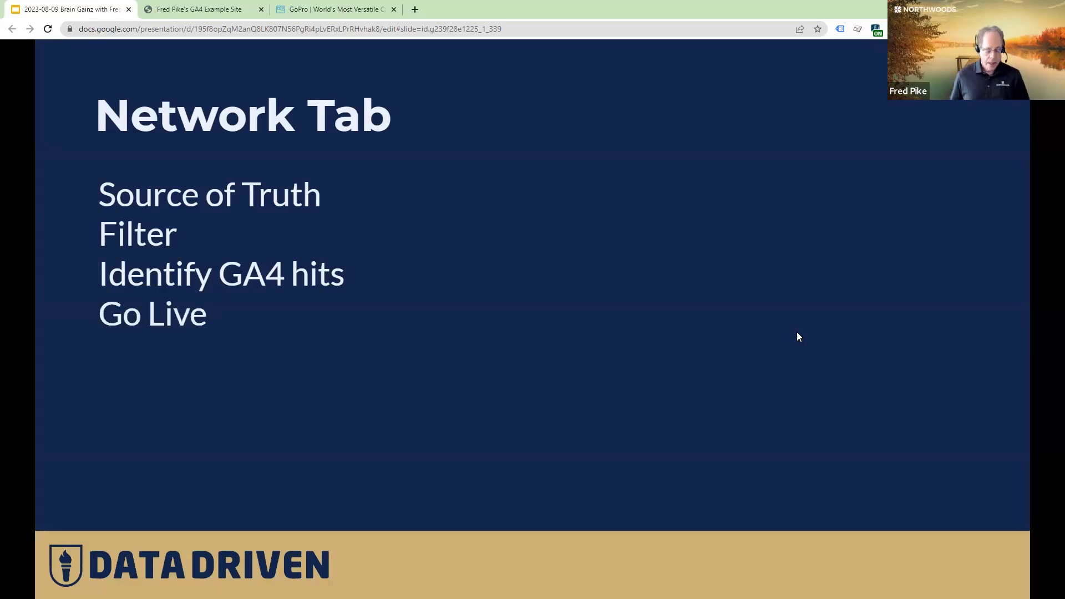
click(211, 9)
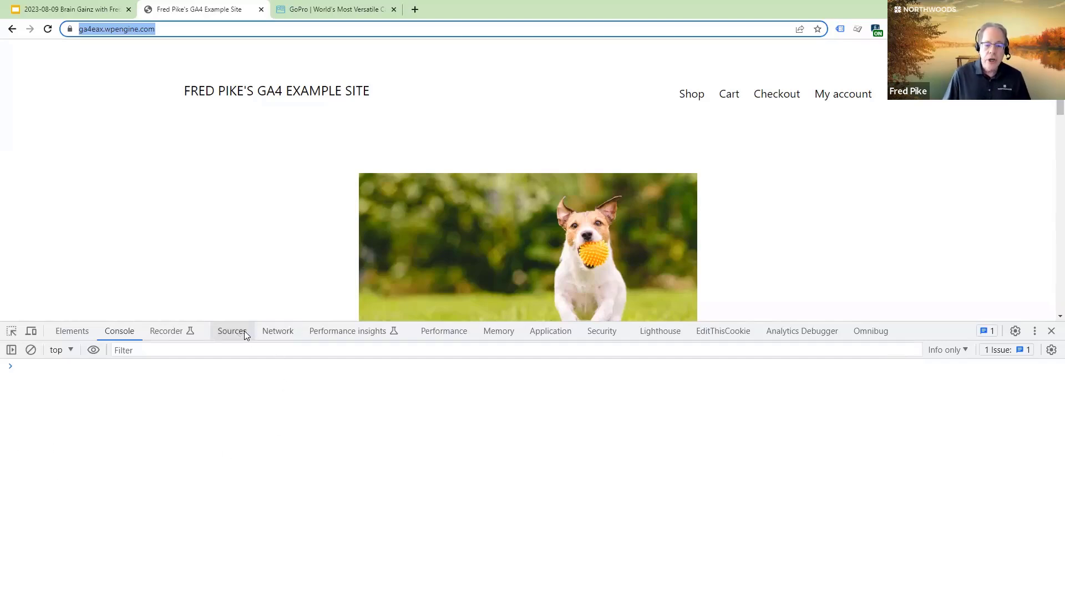
click(278, 330)
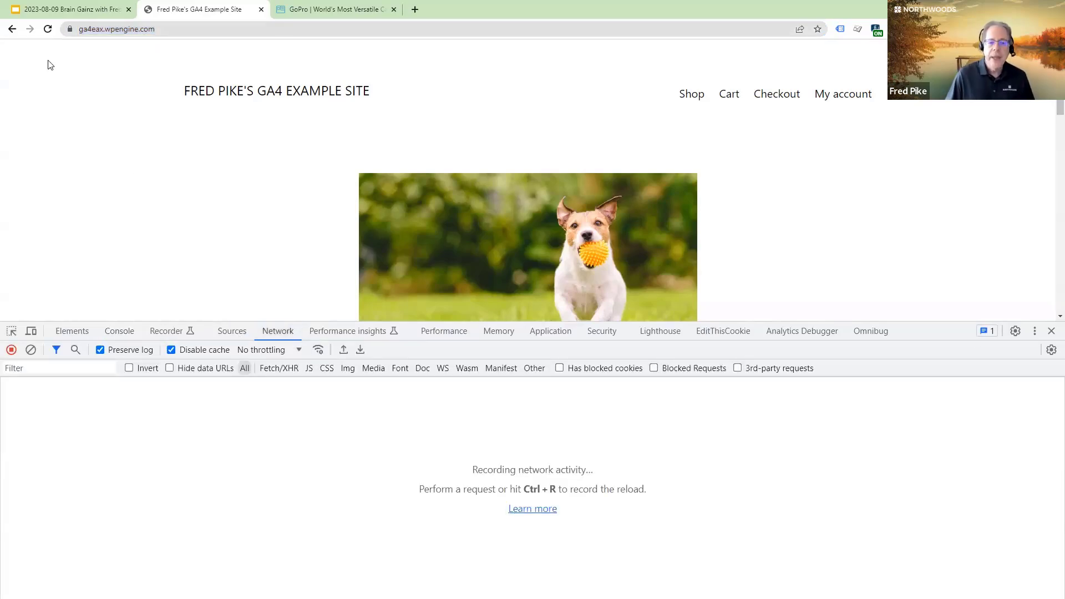
click(48, 28)
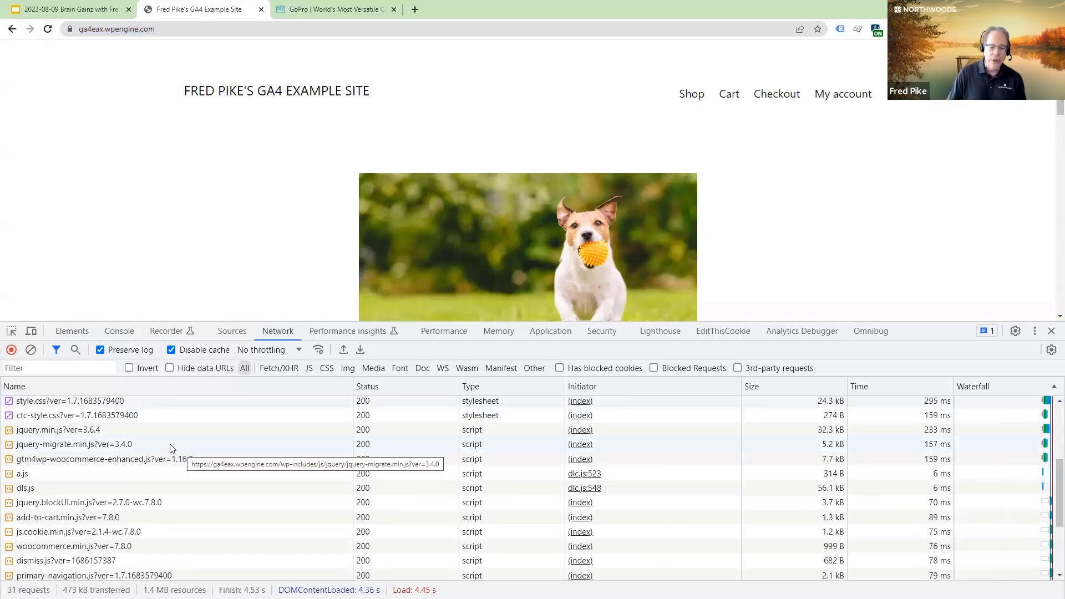
- Look through the recorded requests and filter them by "collect?v=2"
scroll(172, 448, down, 3)
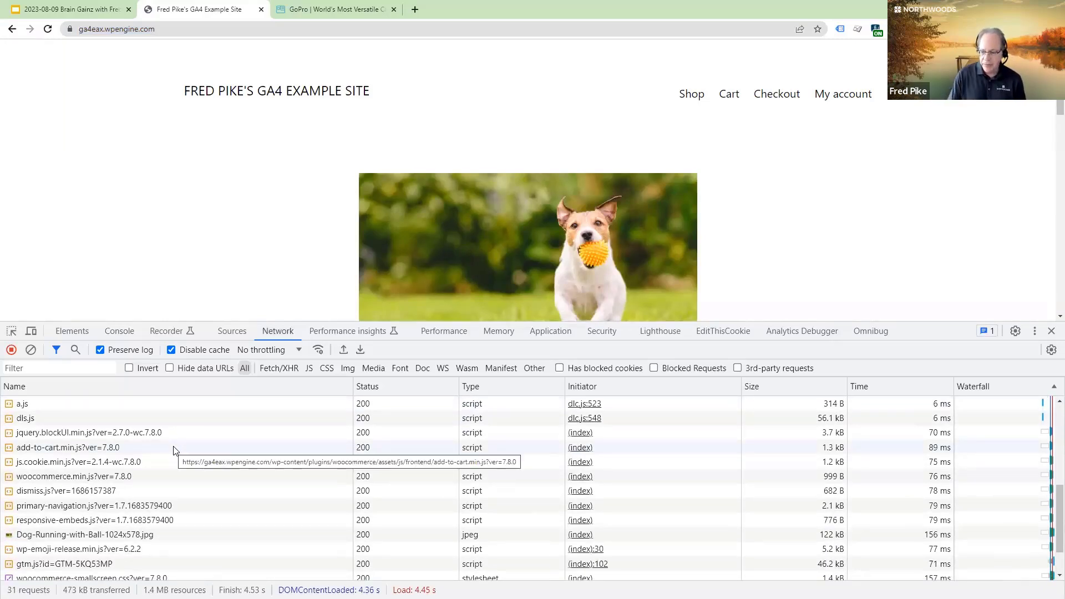
scroll(175, 450, down, 2)
scroll(174, 448, up, 3)
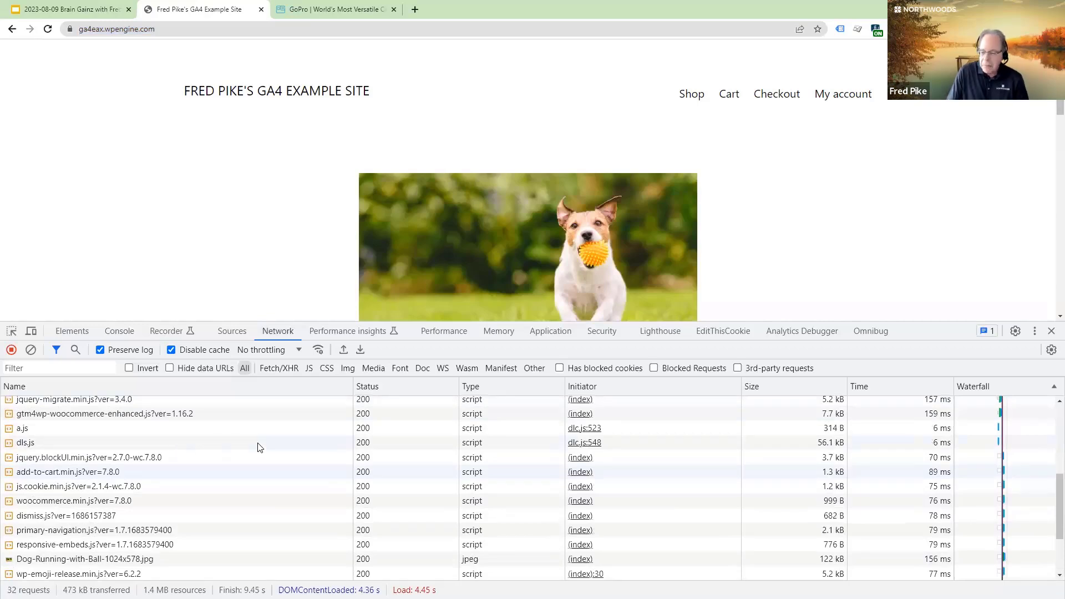
scroll(186, 471, down, 2)
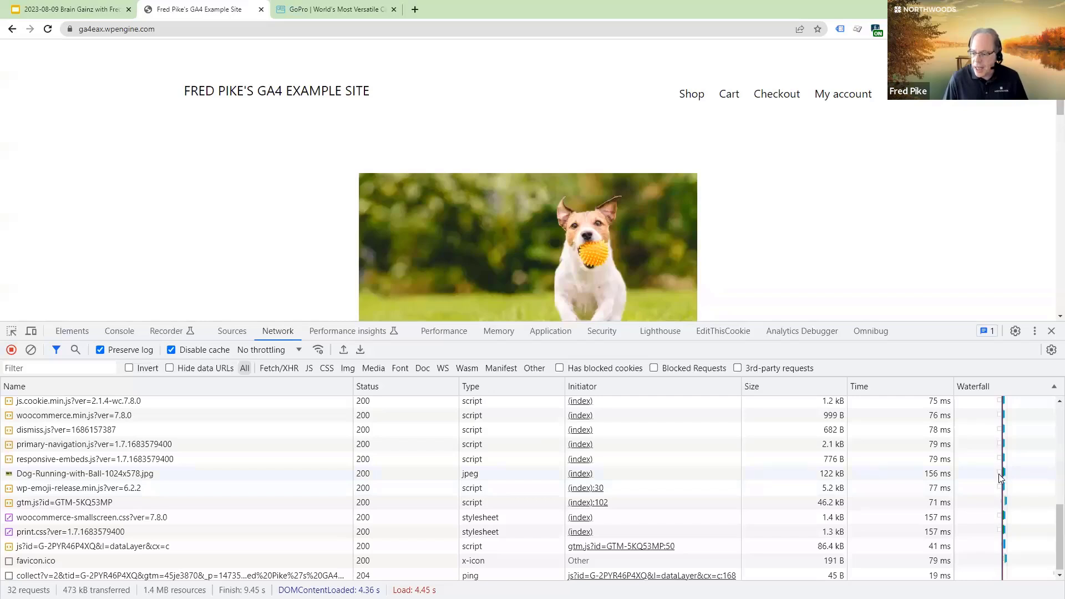
mouse_move(1000, 478)
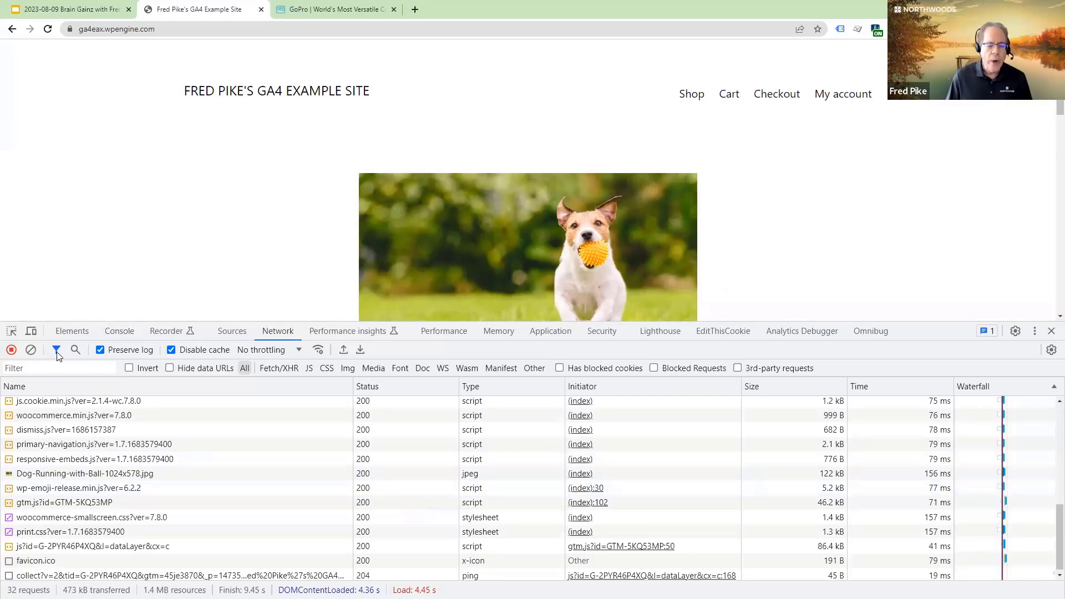
click(41, 365)
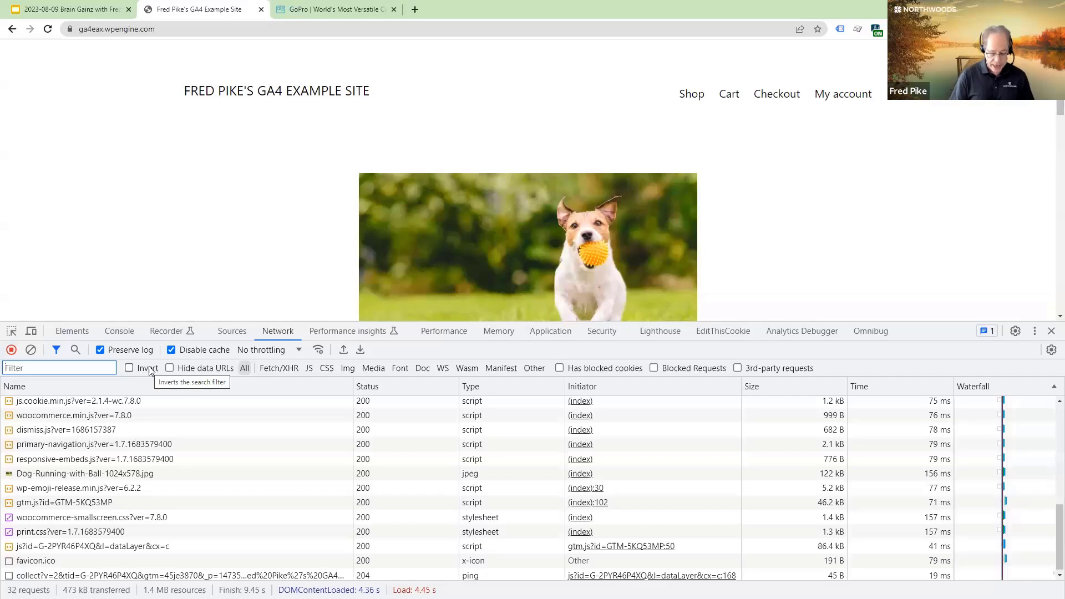
text(collect)
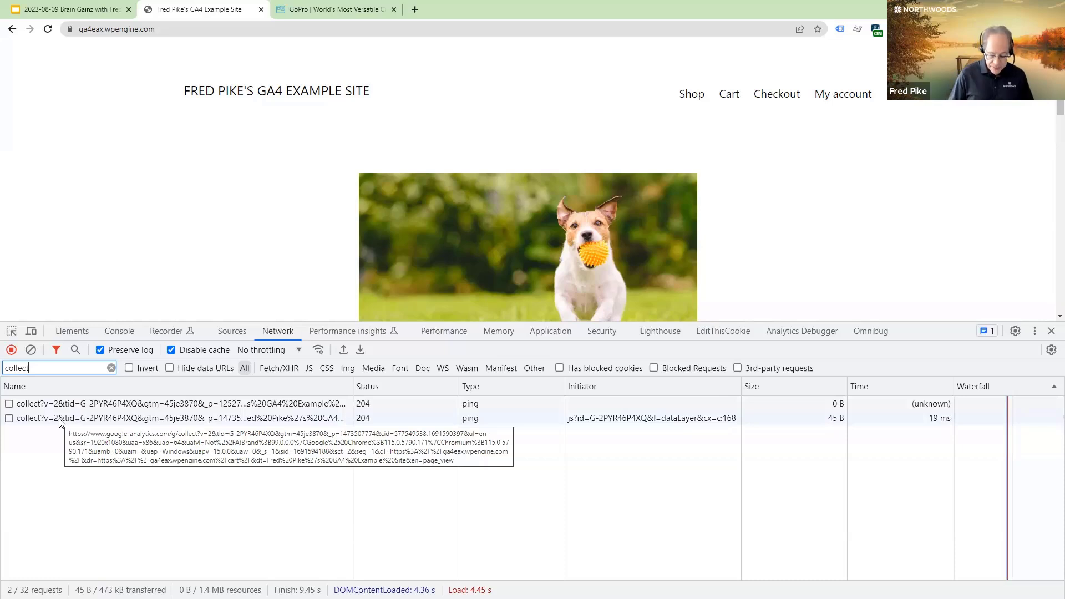
text(?v=2)
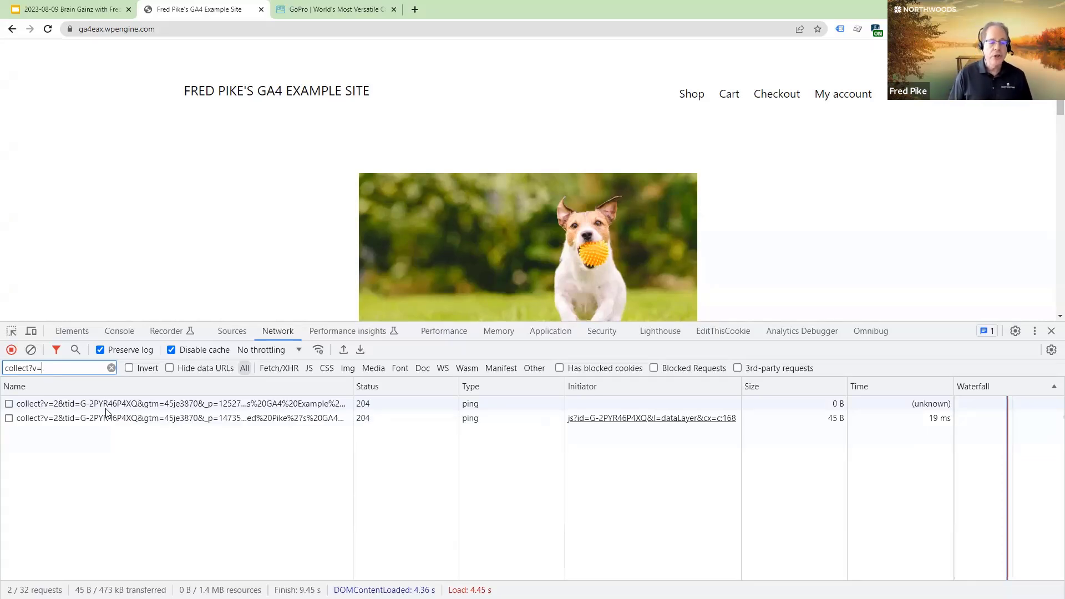
- Replace the request filter with the shorter text "coll"
key(BackSpace)
key(BackSpace)
key(BackSpace)
key(BackSpace)
key(BackSpace)
key(BackSpace)
key(BackSpace)
key(BackSpace)
key(BackSpace)
key(BackSpace)
key(BackSpace)
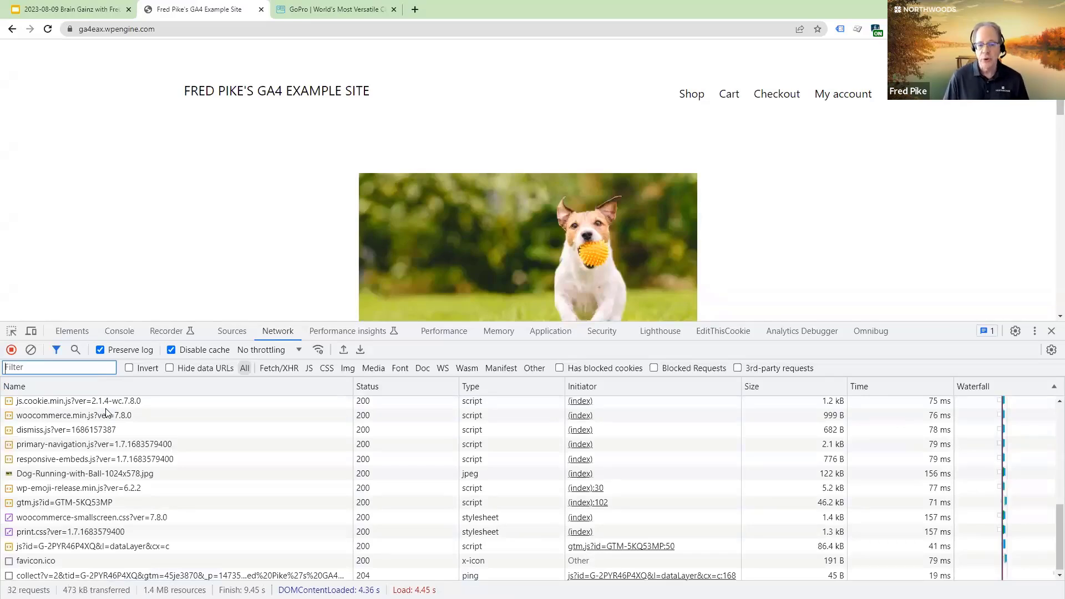
text(coll)
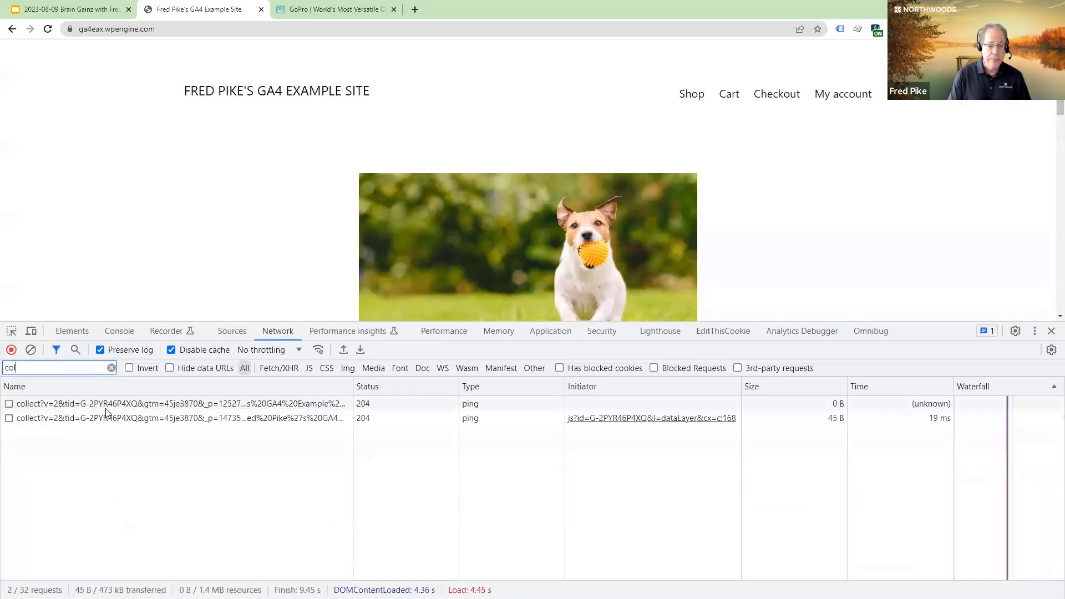
- Inspect the payloads of both collect hits, comparing the first hit's payload with its request headers
click(74, 419)
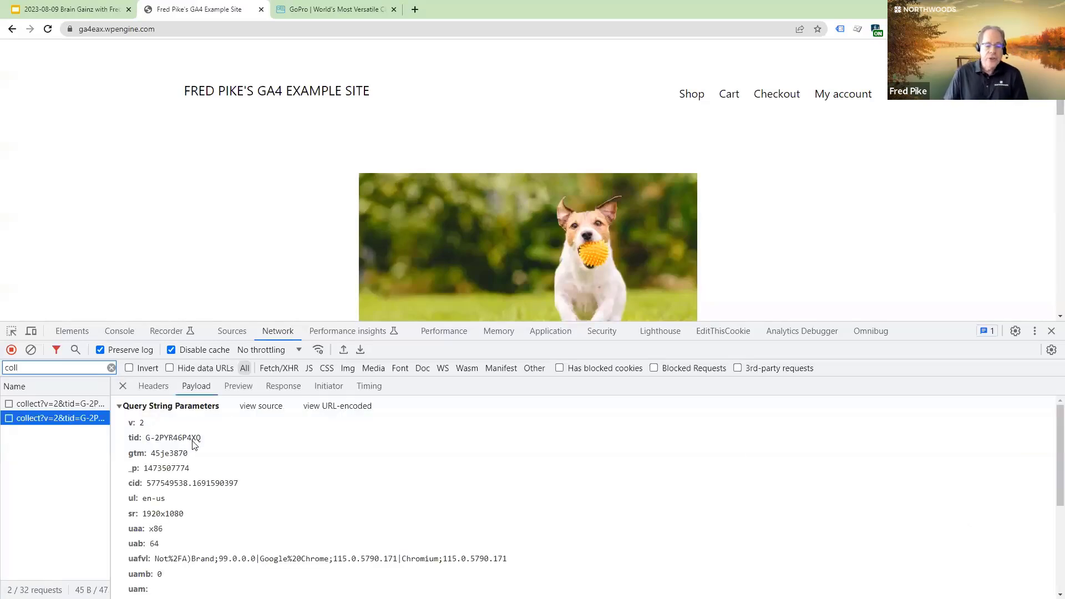
click(79, 409)
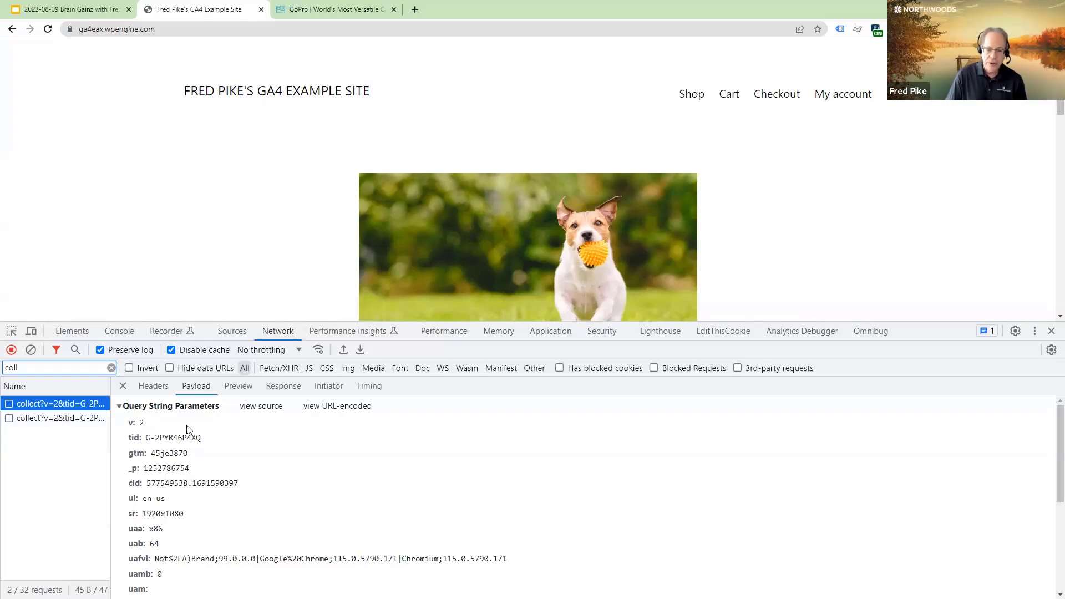
click(152, 389)
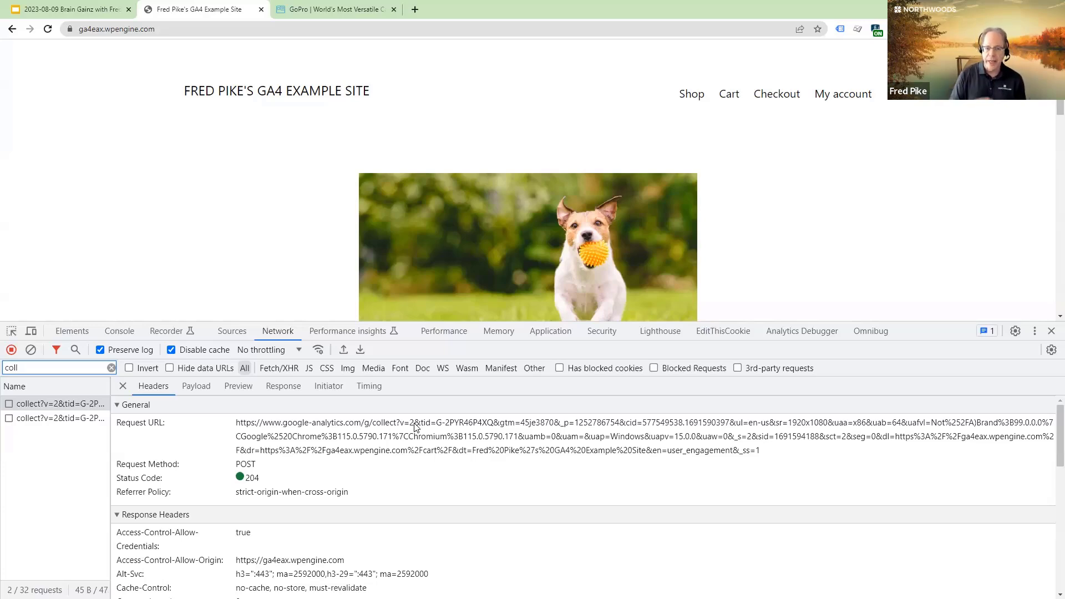
click(198, 388)
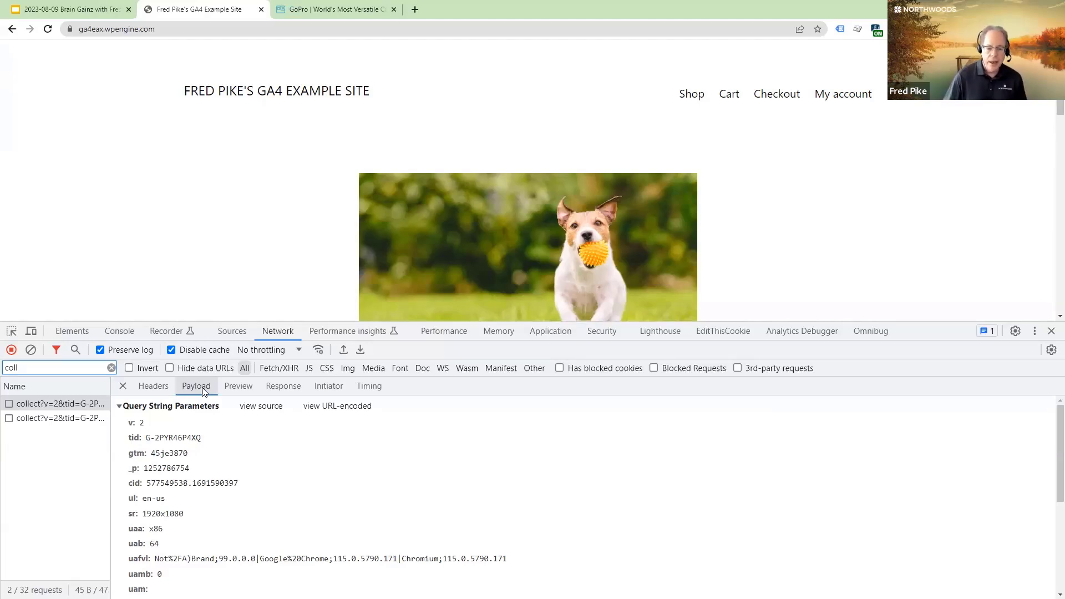
click(153, 387)
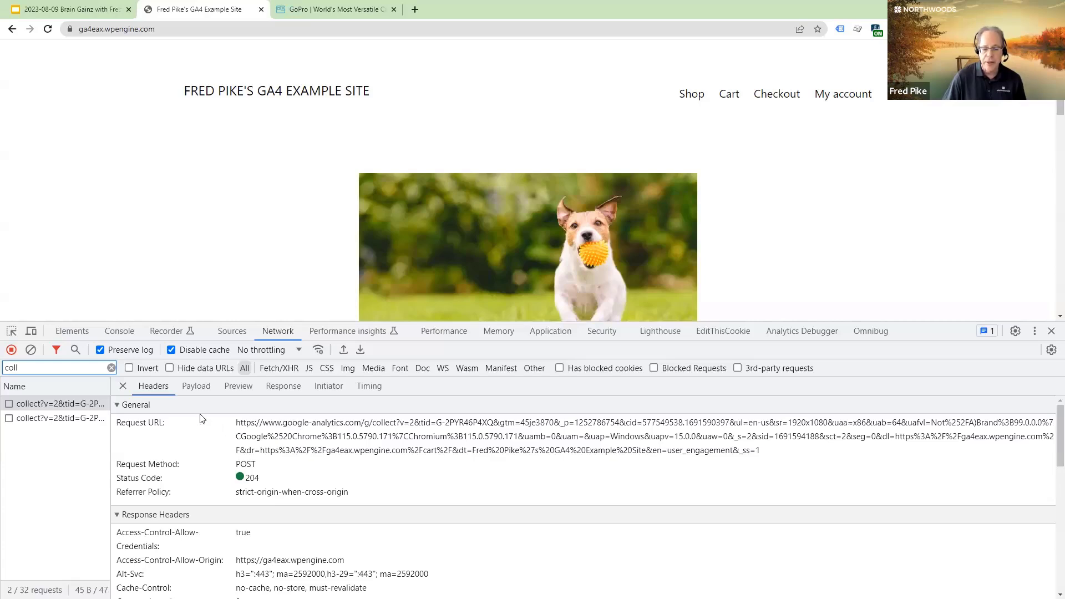
click(197, 387)
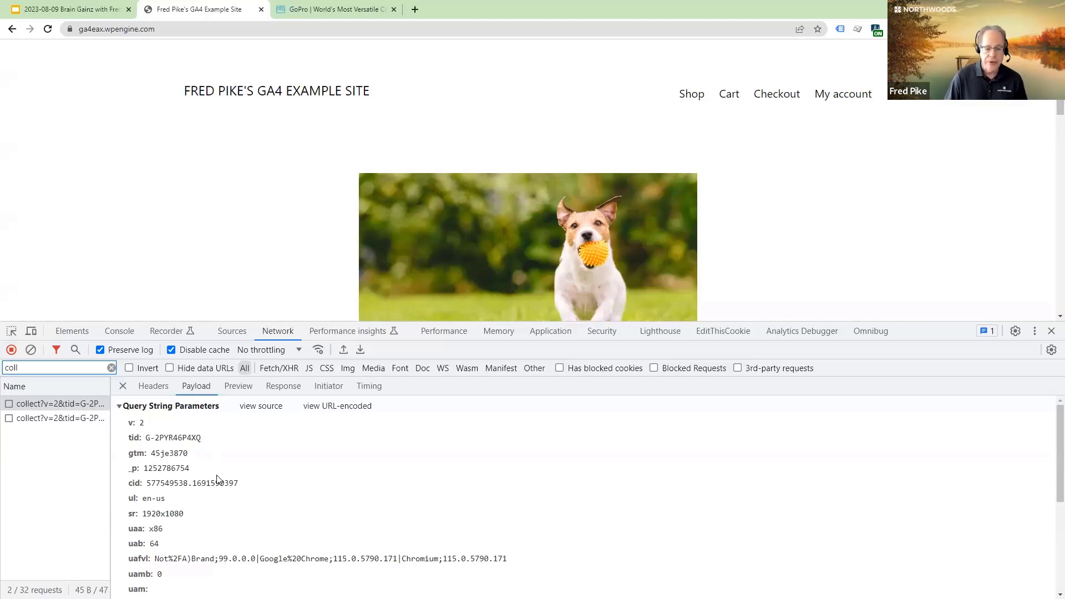
- Examine the first hit's payload parameters through to its event name, and do the same for the second hit
scroll(233, 474, down, 3)
scroll(251, 474, up, 2)
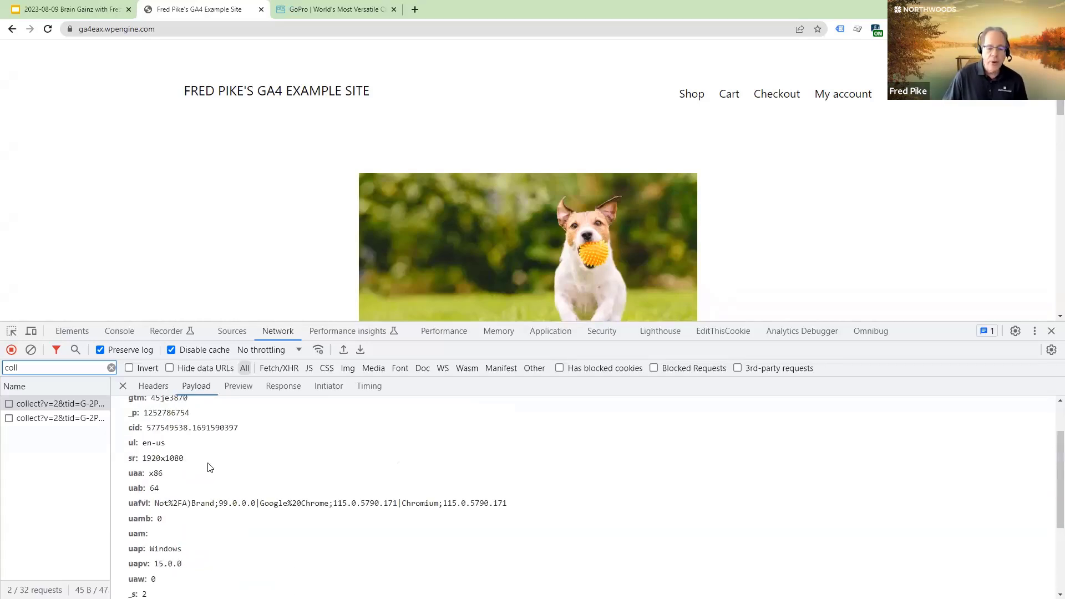
scroll(180, 452, up, 1)
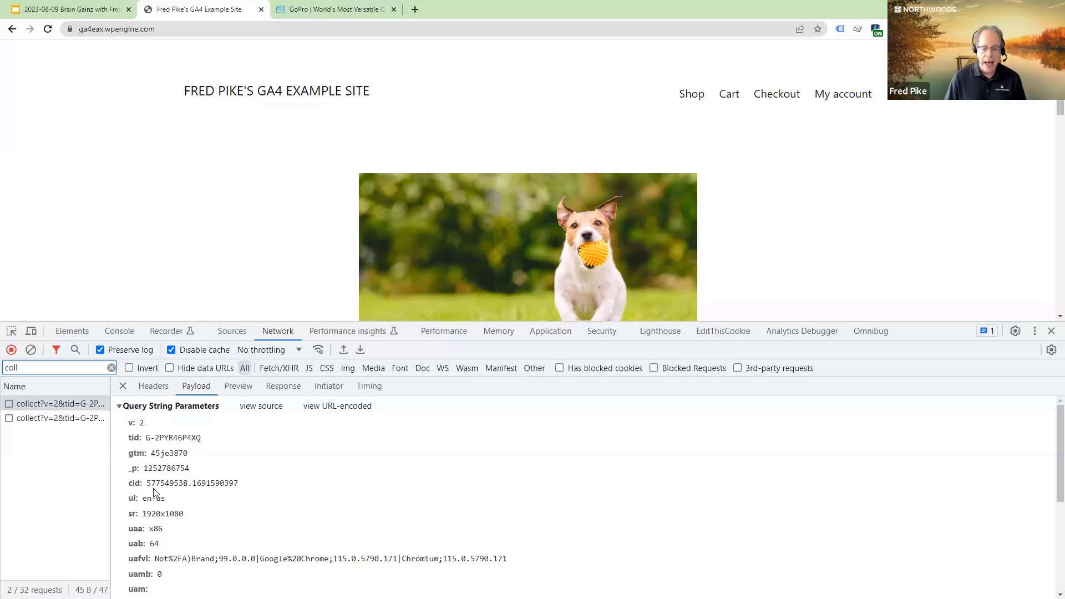
scroll(262, 474, down, 2)
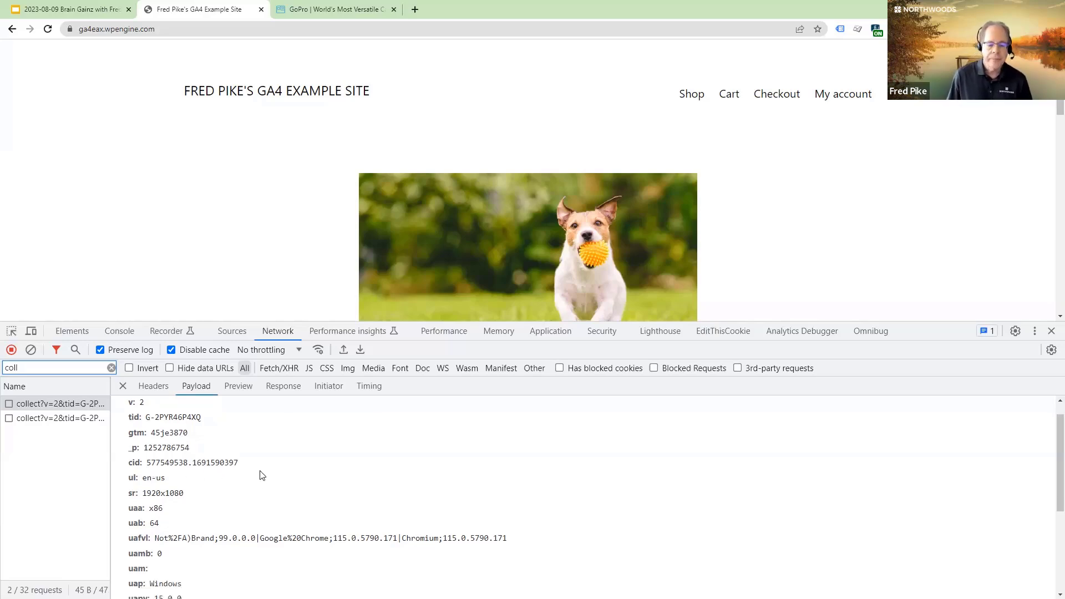
scroll(263, 474, down, 2)
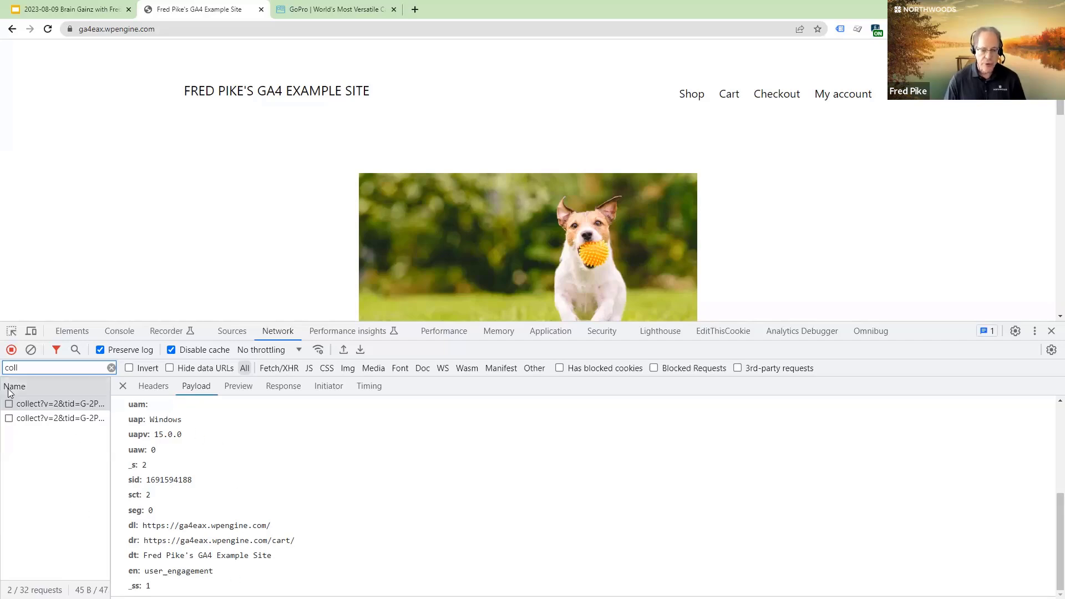
click(51, 420)
scroll(208, 543, down, 3)
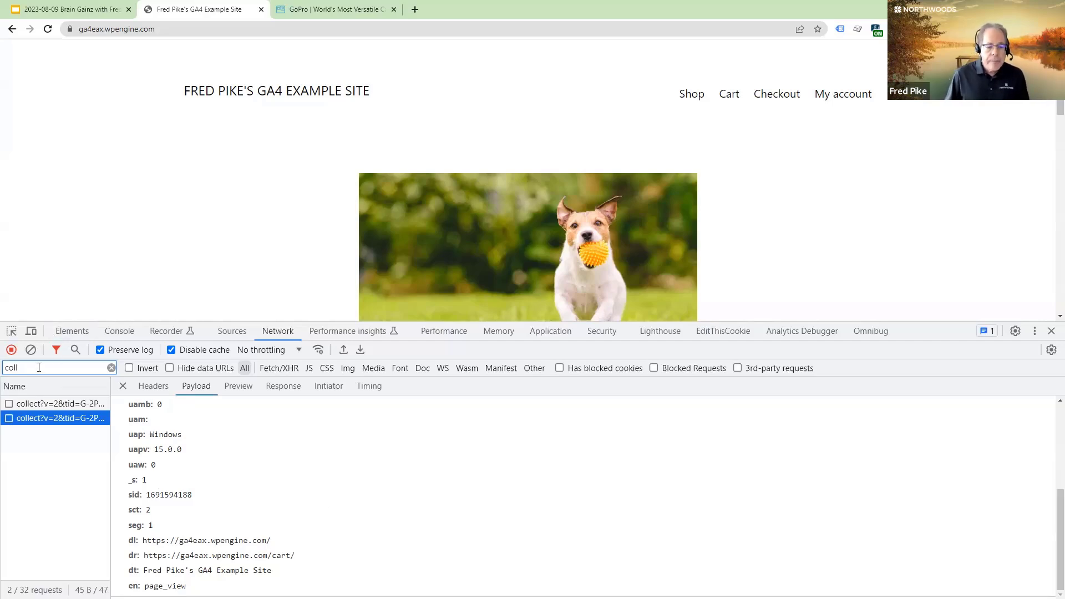
- Generate more hits by visiting the Shop page and returning to the home page to read it through to its end
drag(18, 368, 5, 369)
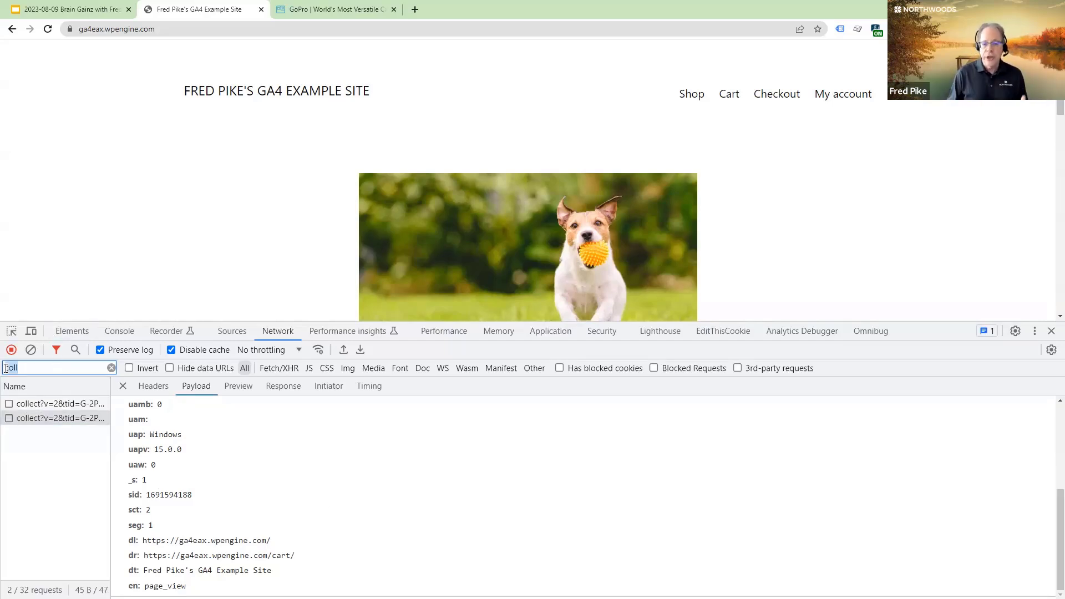
click(726, 91)
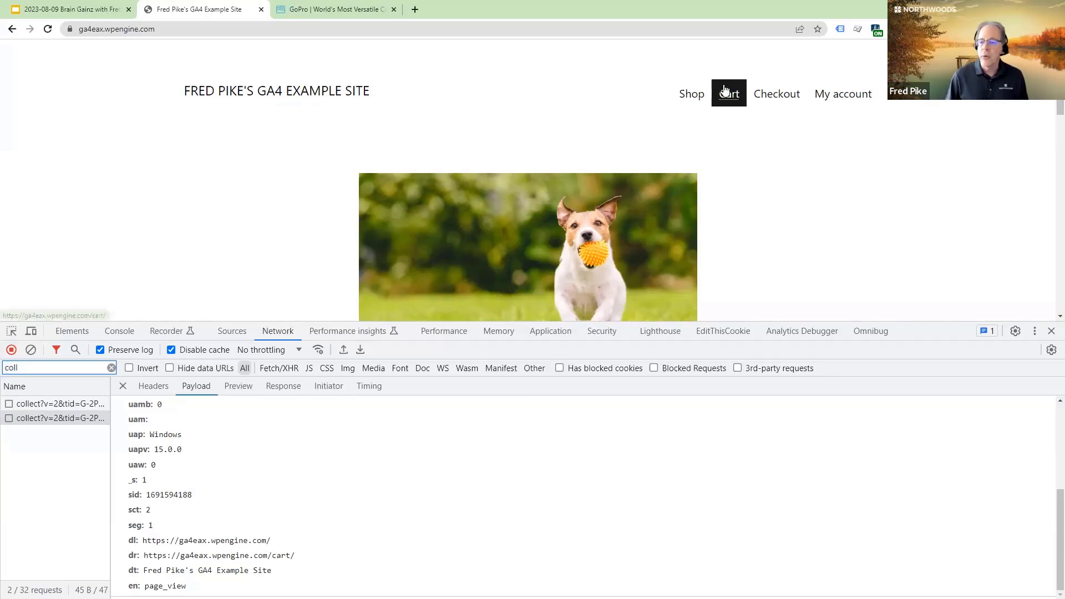
click(789, 97)
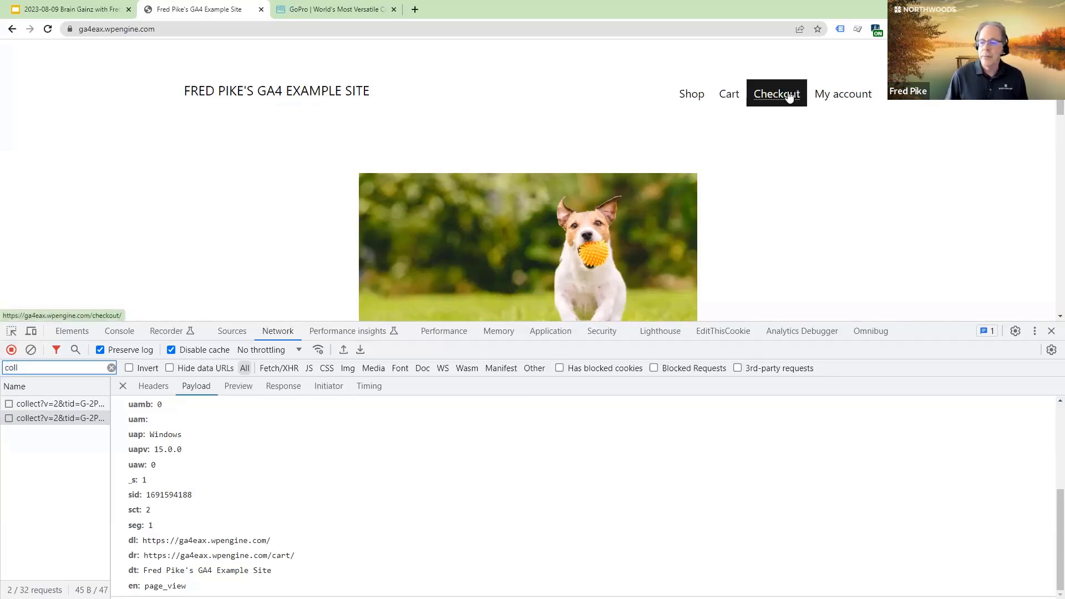
click(841, 95)
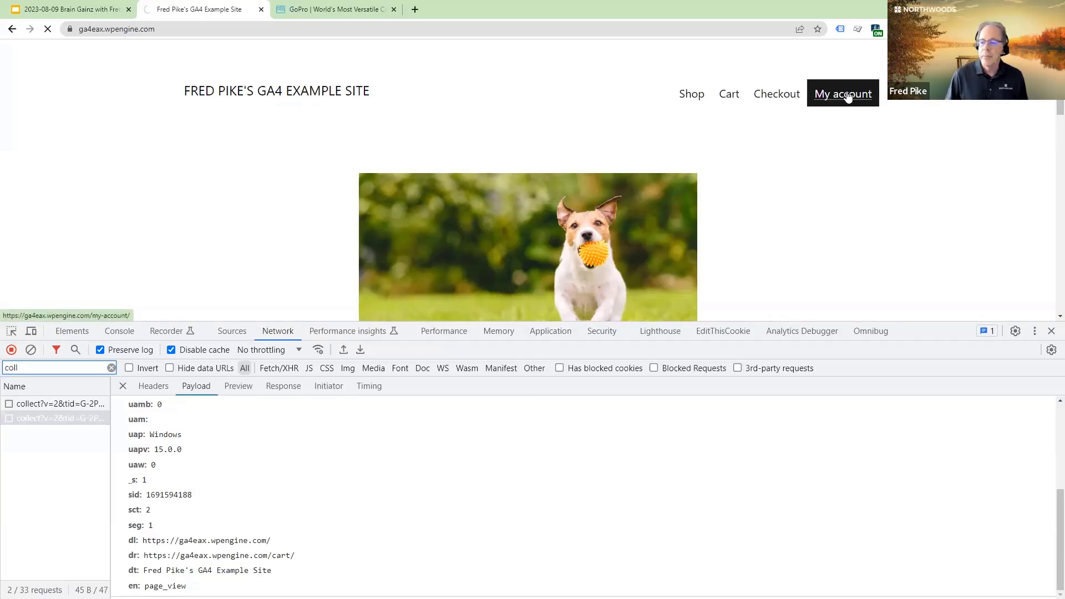
click(692, 94)
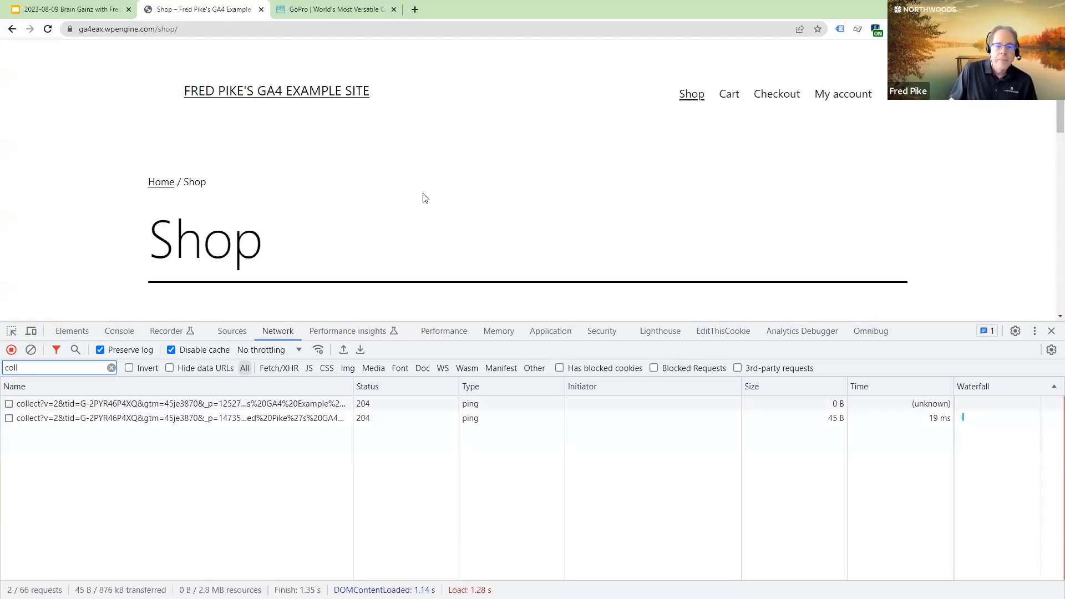
click(291, 93)
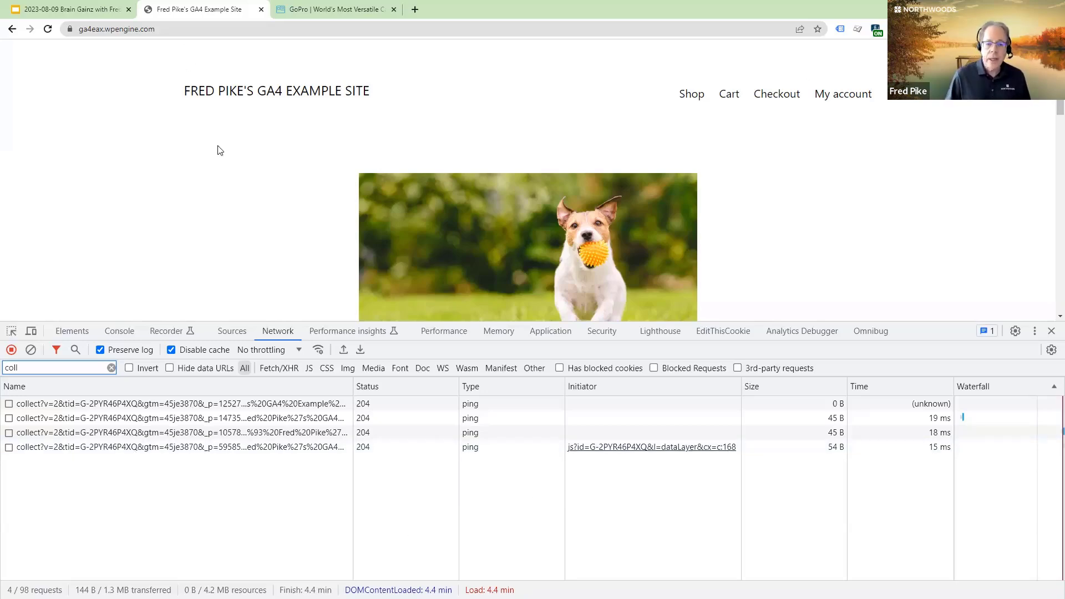
scroll(201, 150, down, 15)
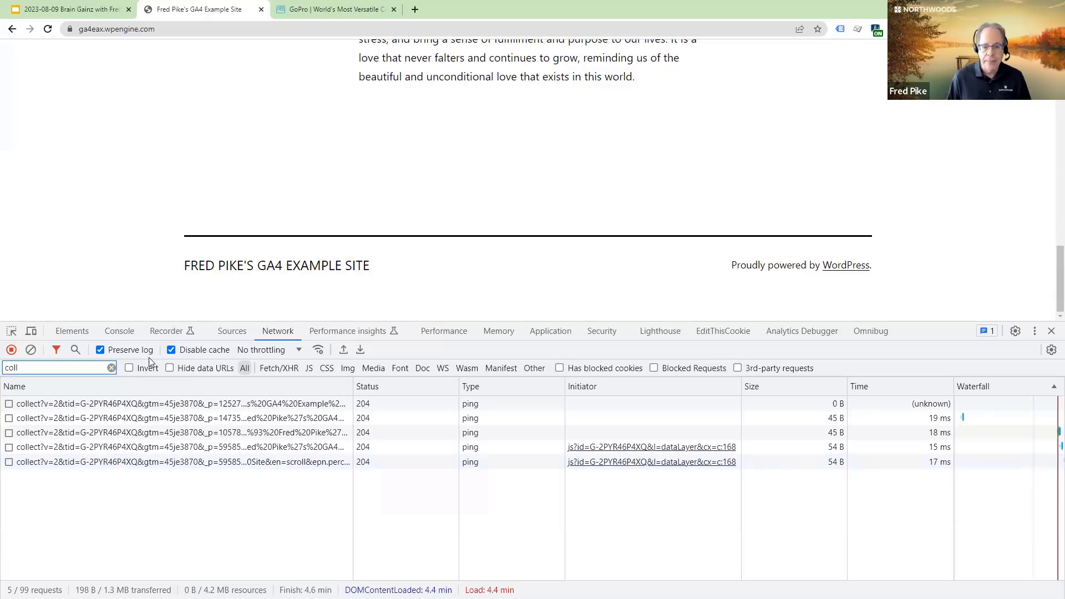
- Replace the request filter with "en=page_" to match hits by event name
double_click(46, 373)
click(47, 374)
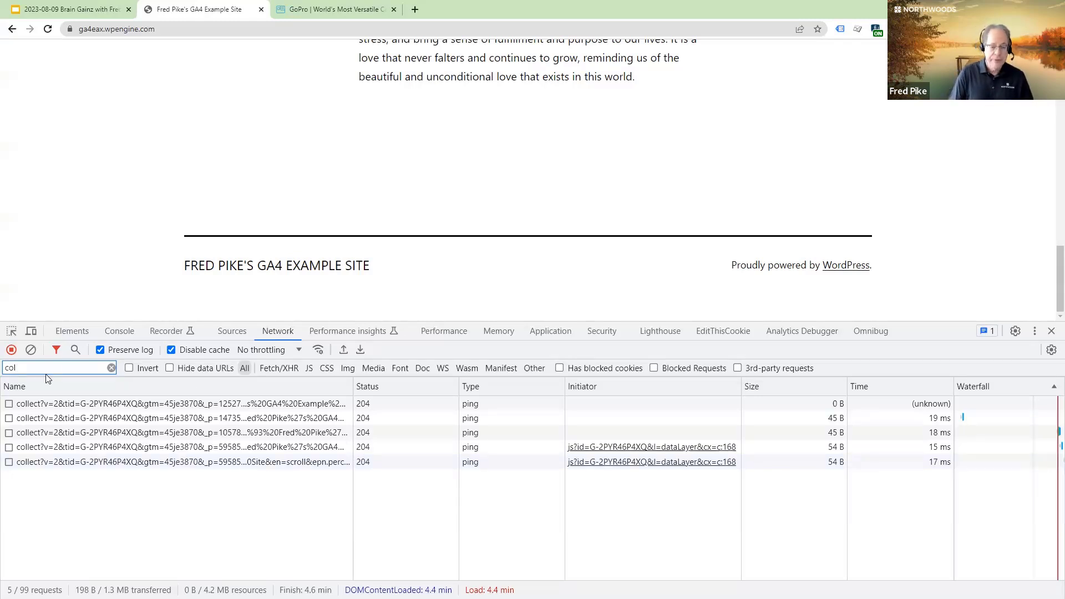
key(BackSpace)
key(BackSpace)
key(BackSpace)
key(BackSpace)
text(en+0)
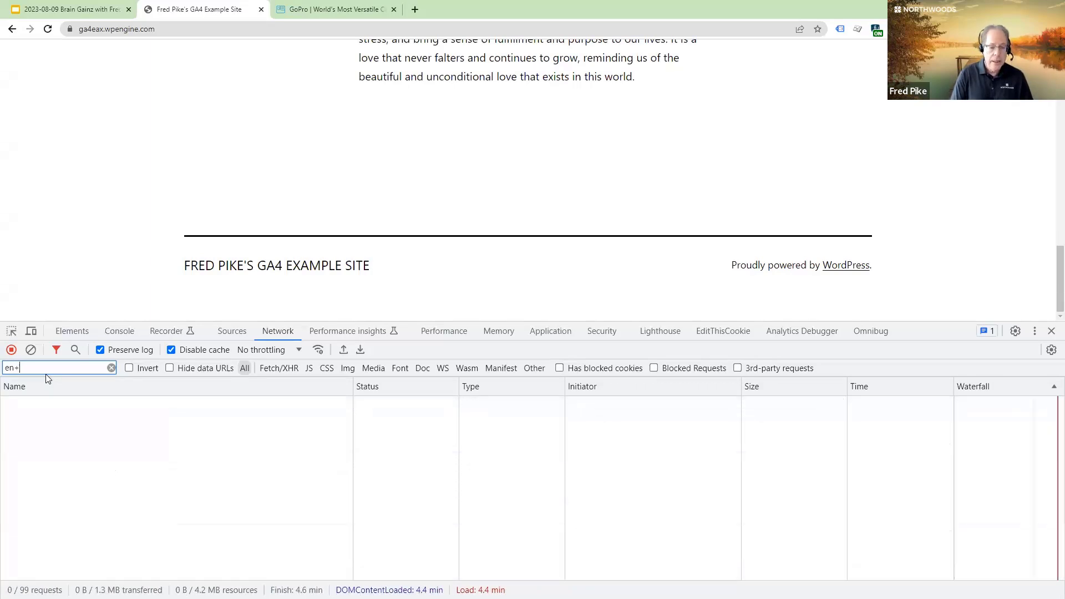
key(BackSpace)
key(BackSpace)
key(BackSpace)
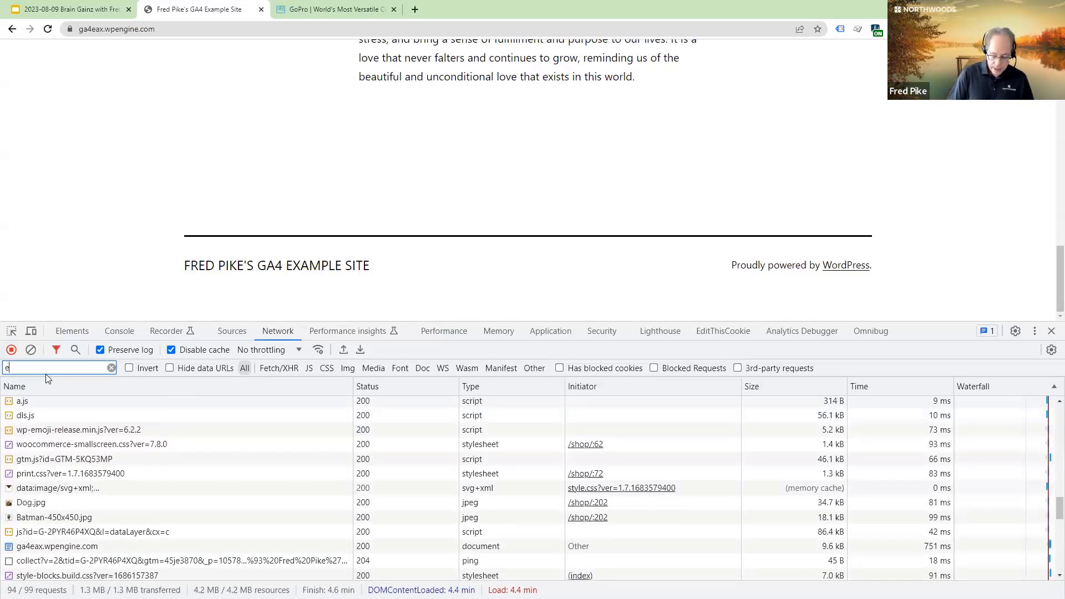
text(n=page_)
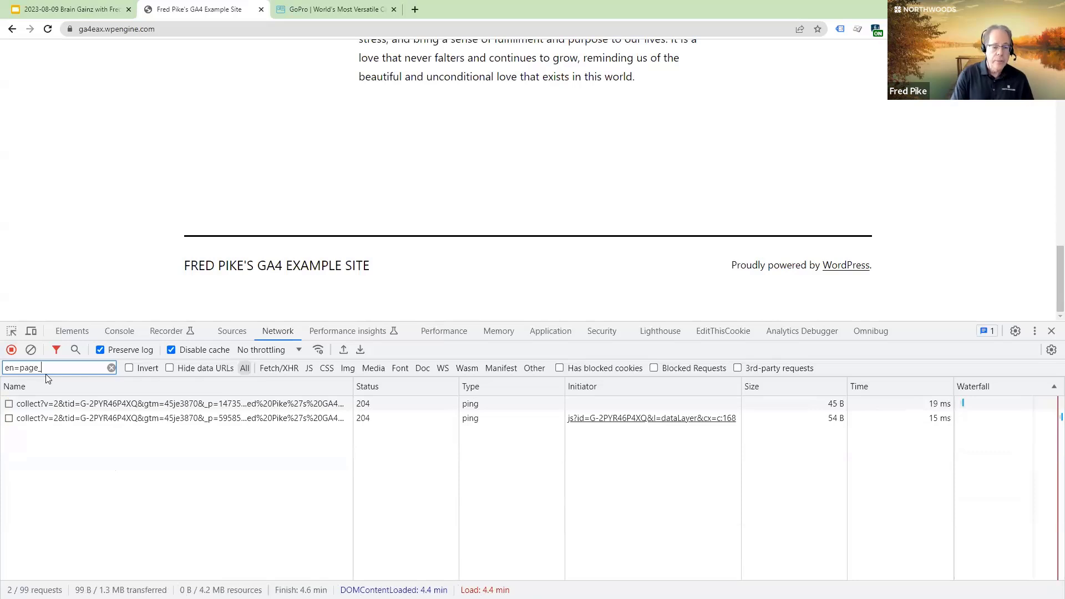
- Complete the request filter as "en=page_view" and inspect the first matching hit's payload down to its event name, plus its headers
text(view)
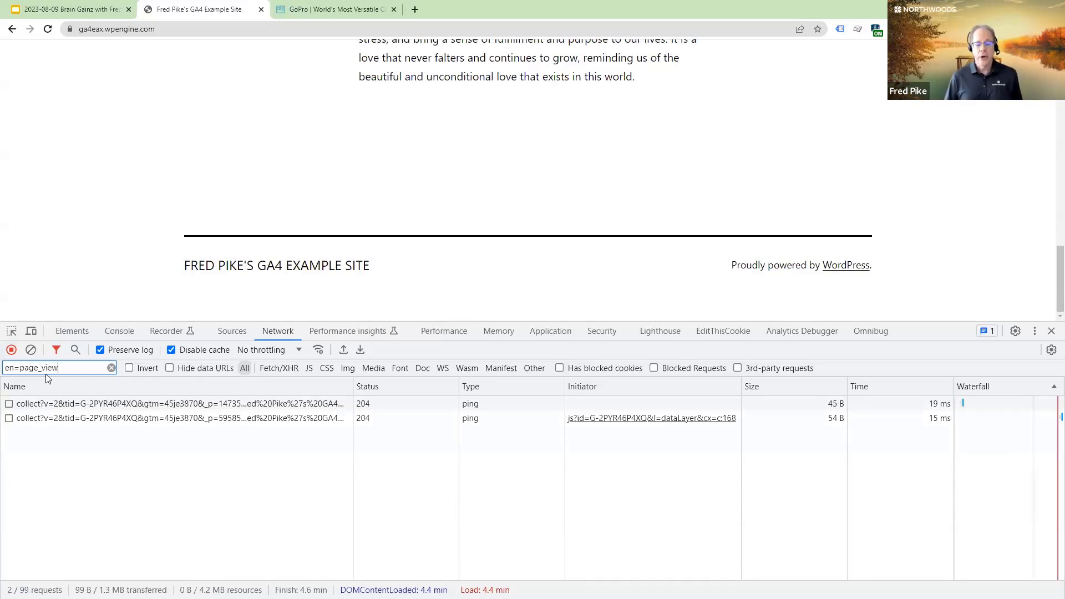
click(85, 404)
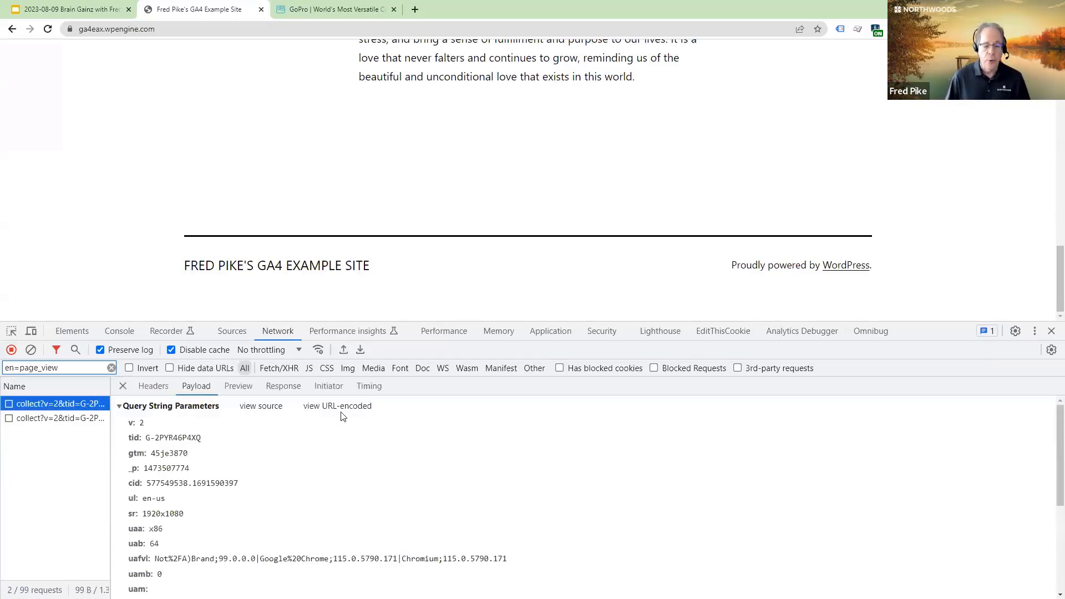
scroll(343, 416, down, 3)
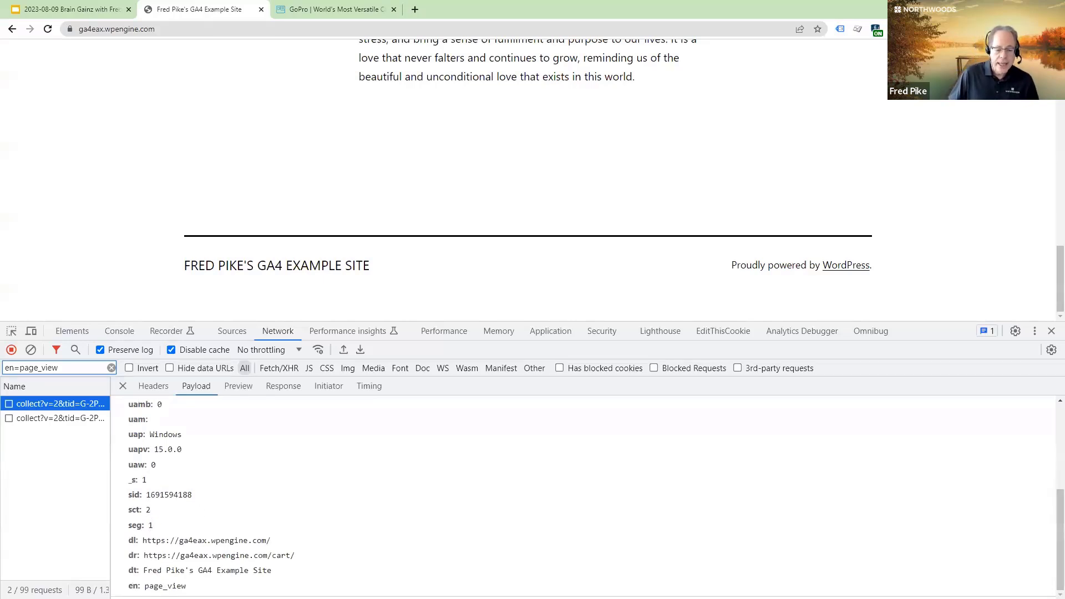
click(155, 388)
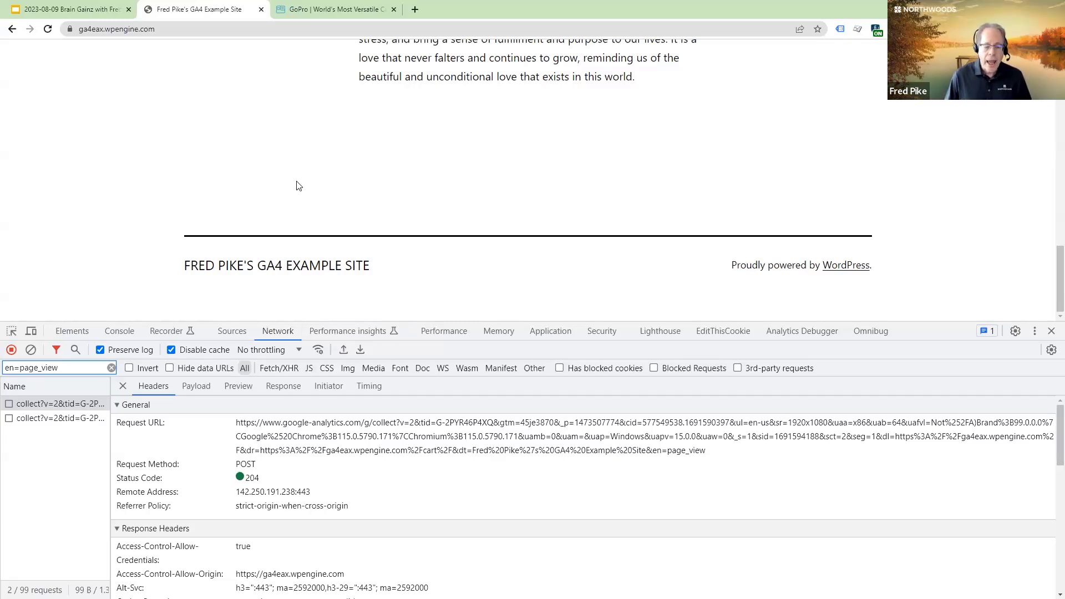
- On the GoPro site, open the developer tools, clear the request filter, and reload the page to record its network requests
click(339, 10)
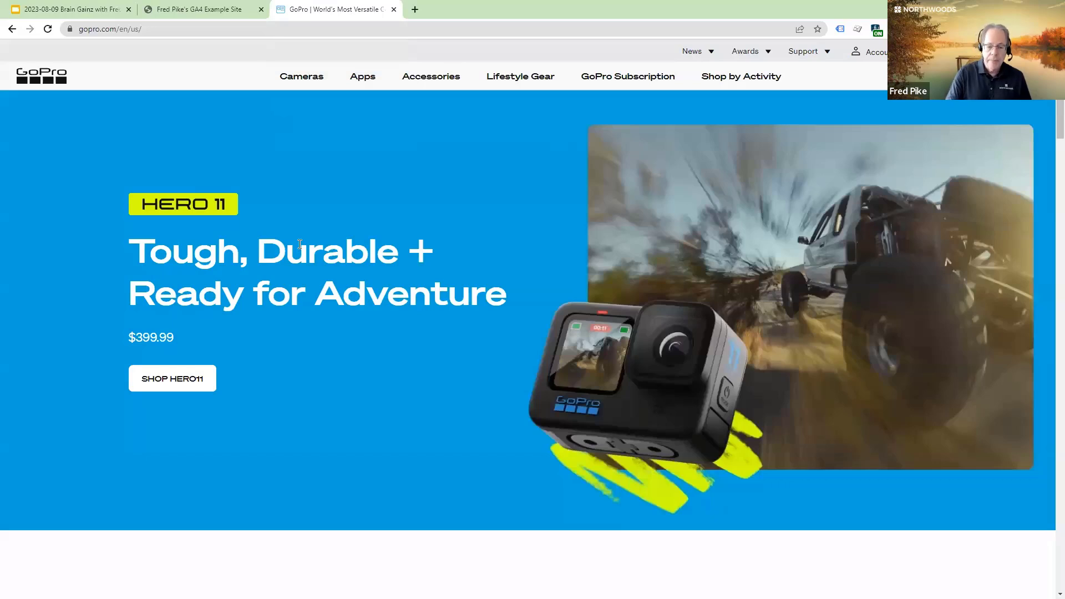
key(F12)
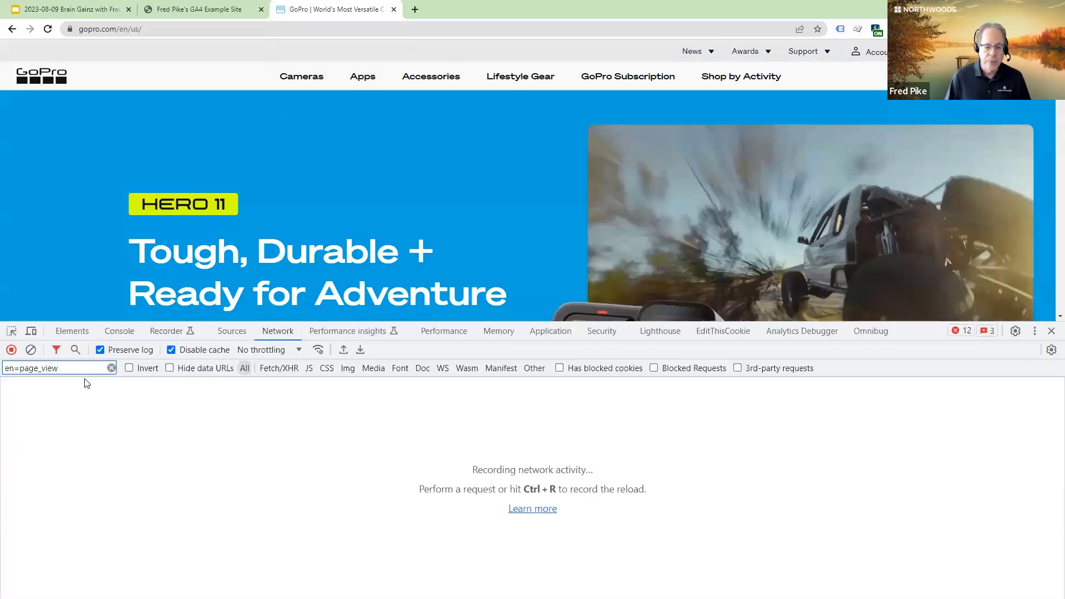
click(111, 367)
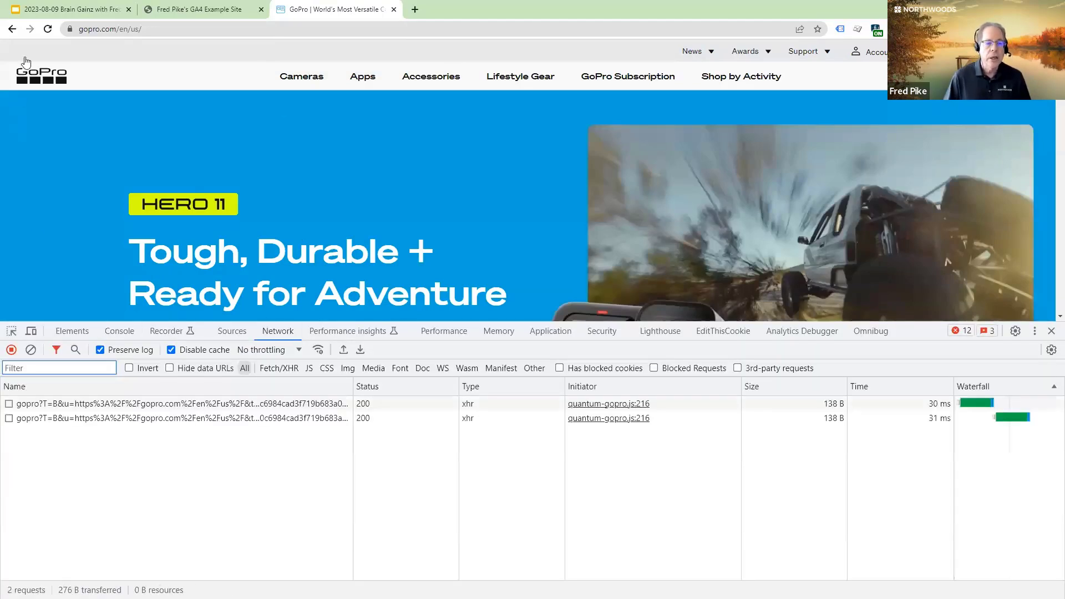
click(49, 32)
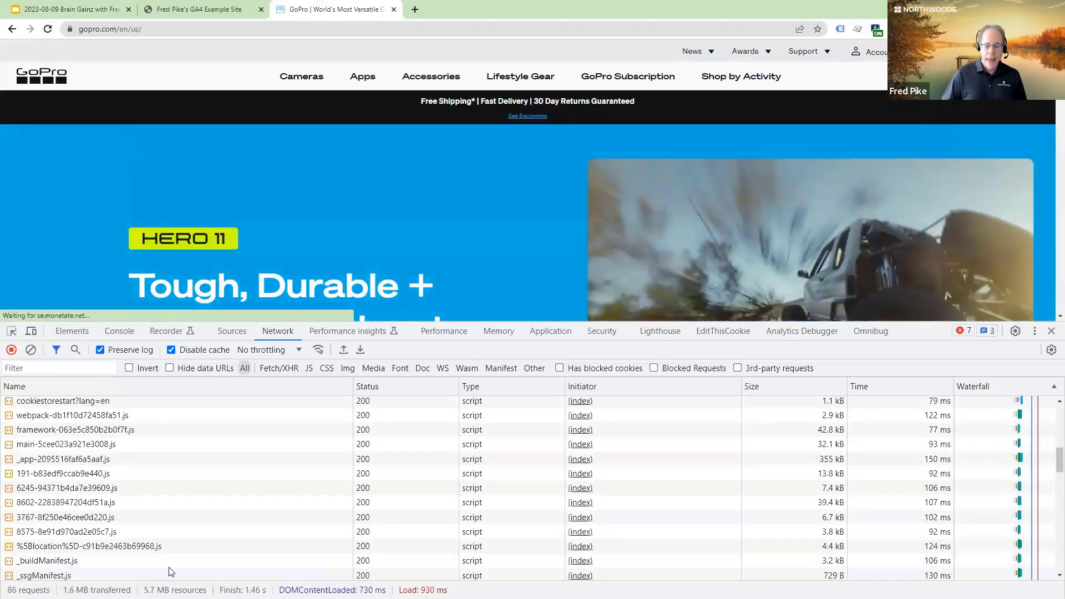
- Look through the recorded GoPro requests and filter them by "collect" to isolate the analytics hits
scroll(158, 435, down, 6)
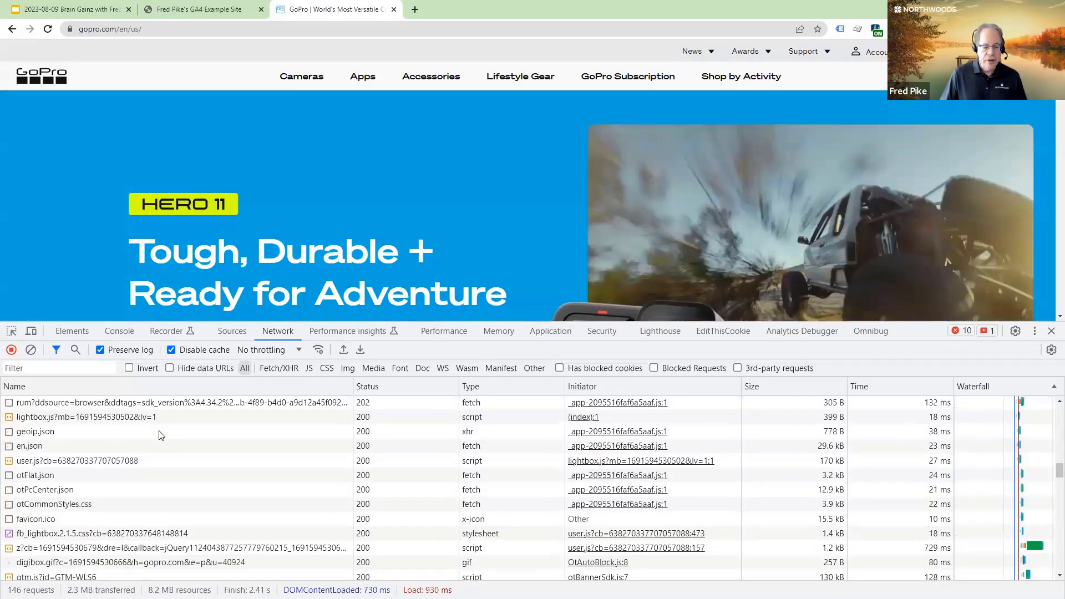
scroll(159, 435, down, 15)
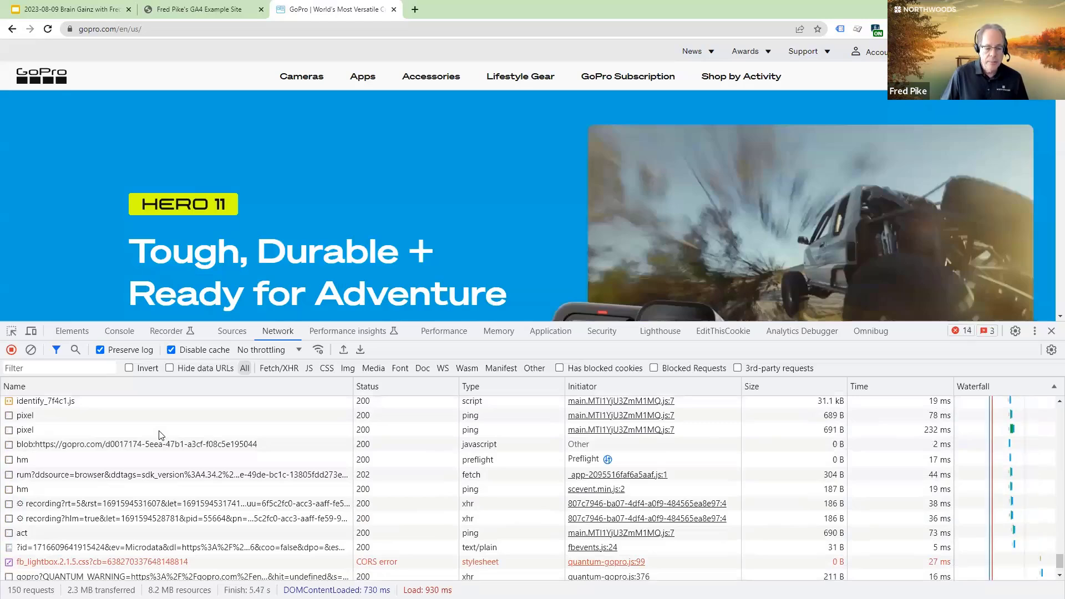
scroll(159, 435, down, 1)
click(42, 366)
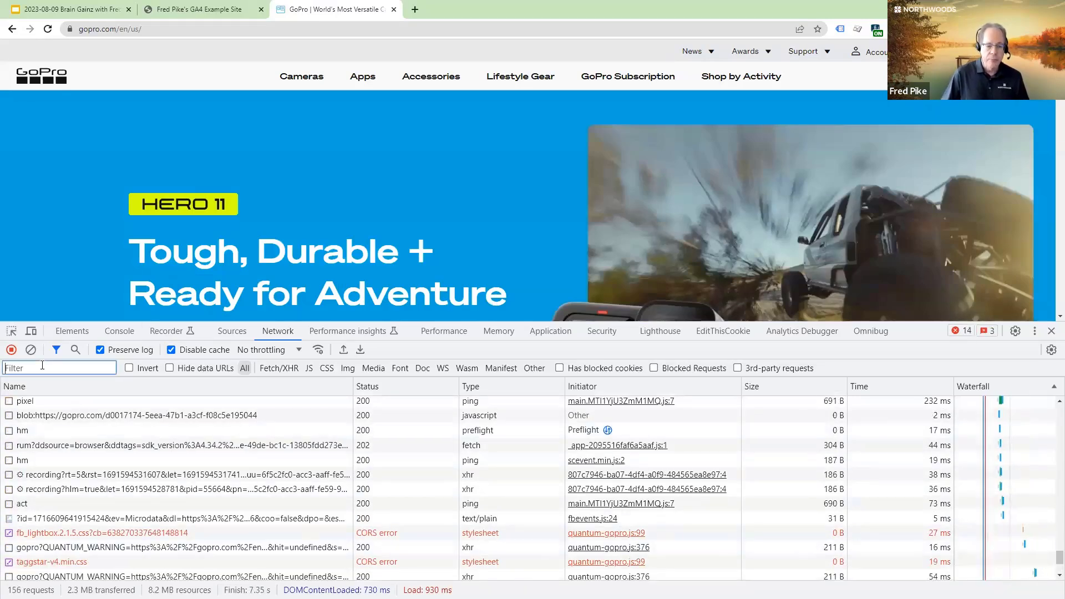
text(colle)
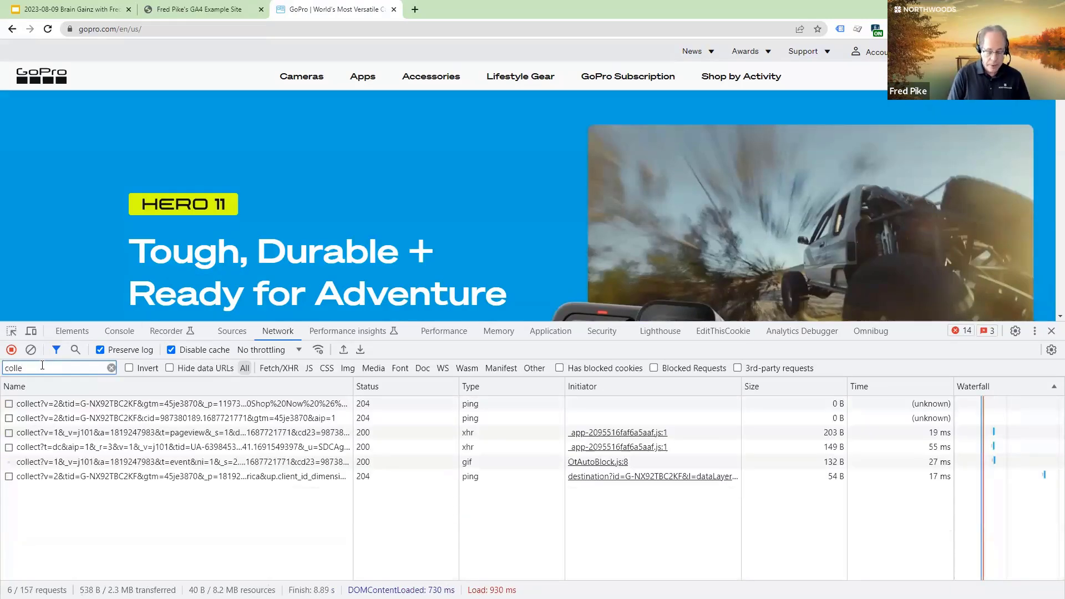
text(ct)
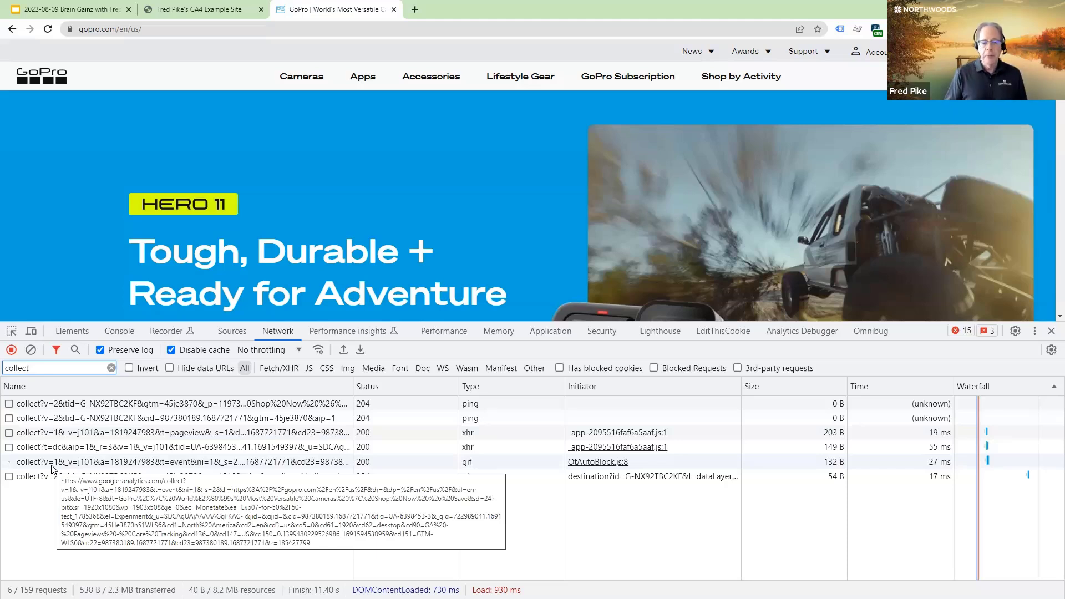
- Inspect the first GoPro collect hit's headers and payload, and compare them with the second hit's payload
click(108, 402)
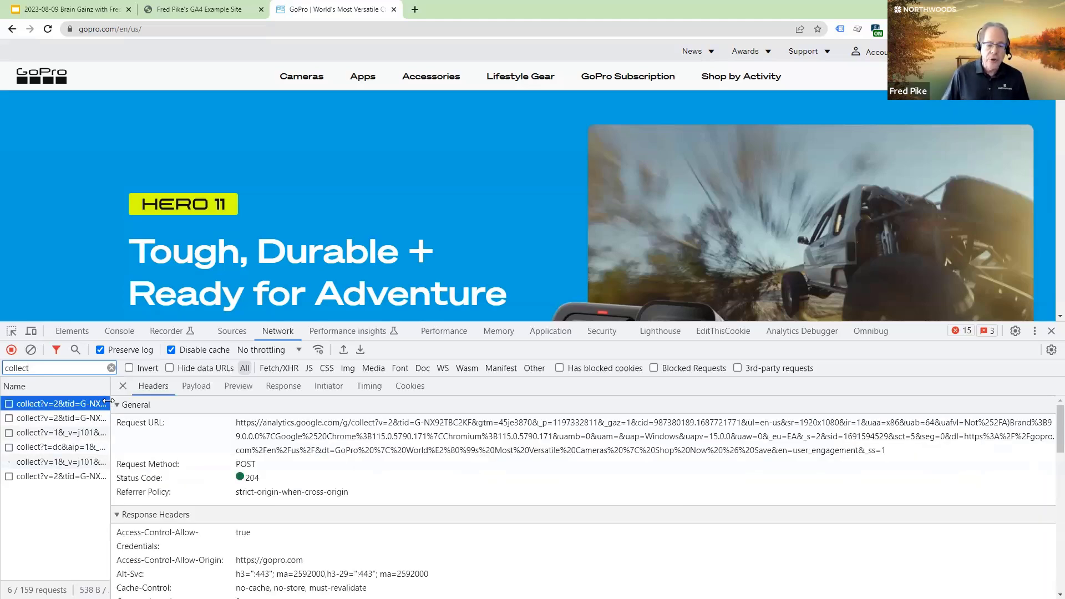
click(203, 395)
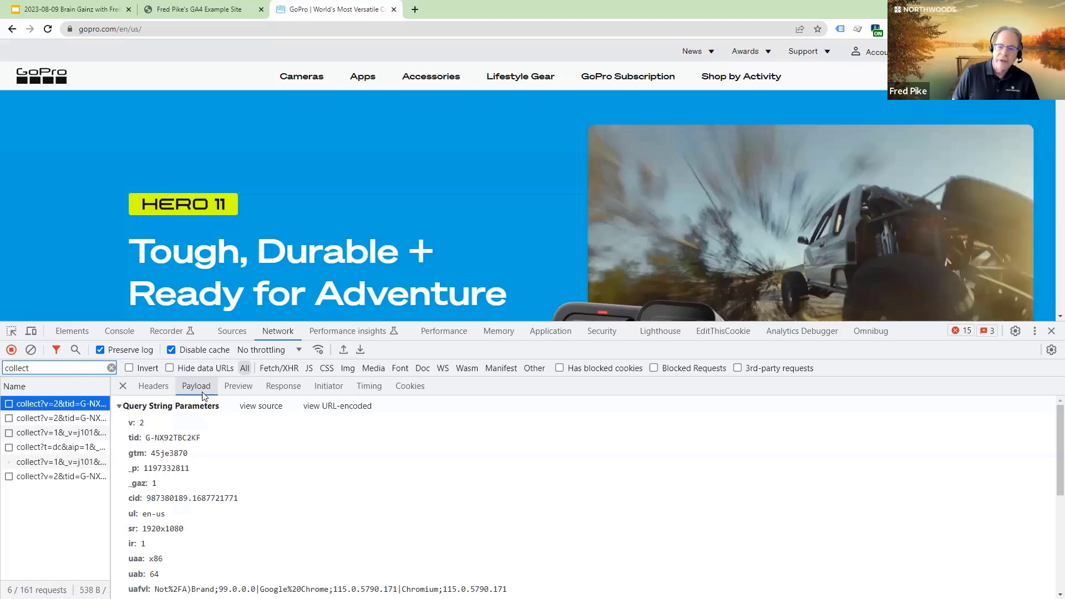
click(66, 420)
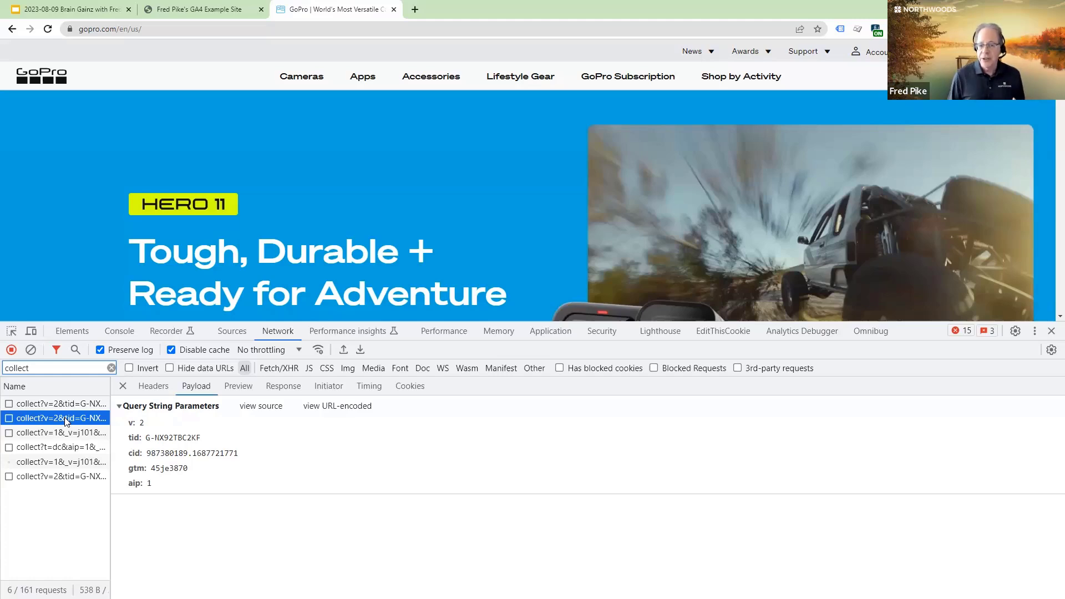
- Return to the Google Slides presentation and show the "Network Tab is great, but..." slide
click(228, 15)
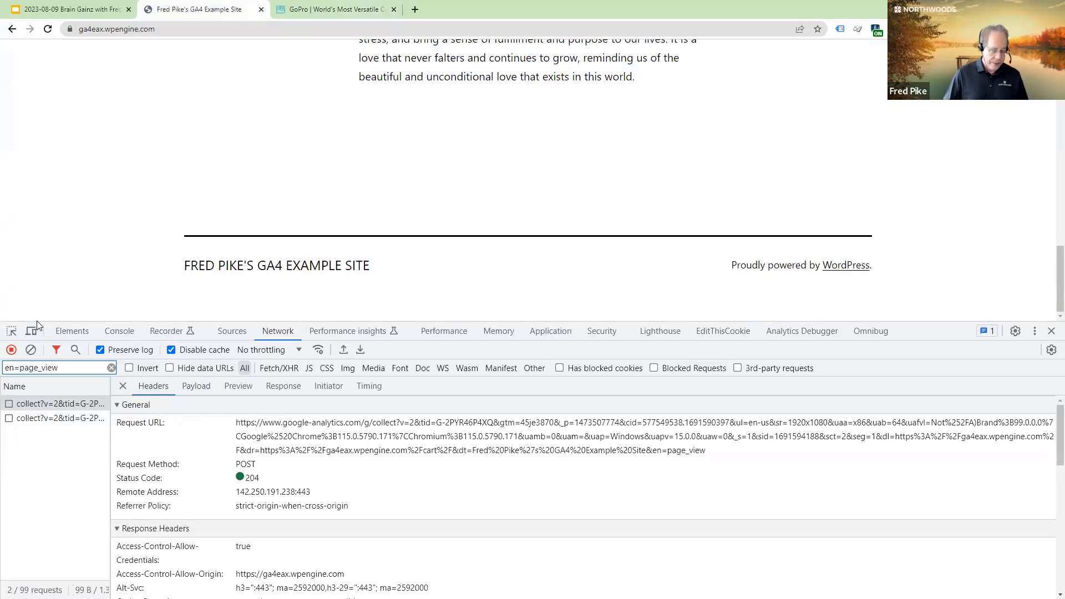
click(73, 13)
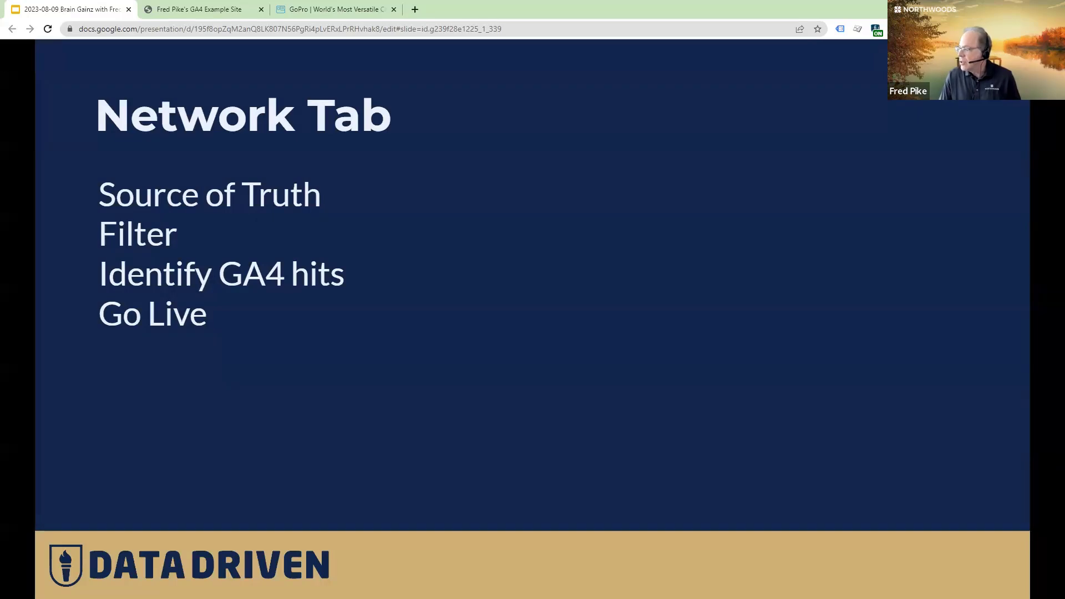
click(704, 261)
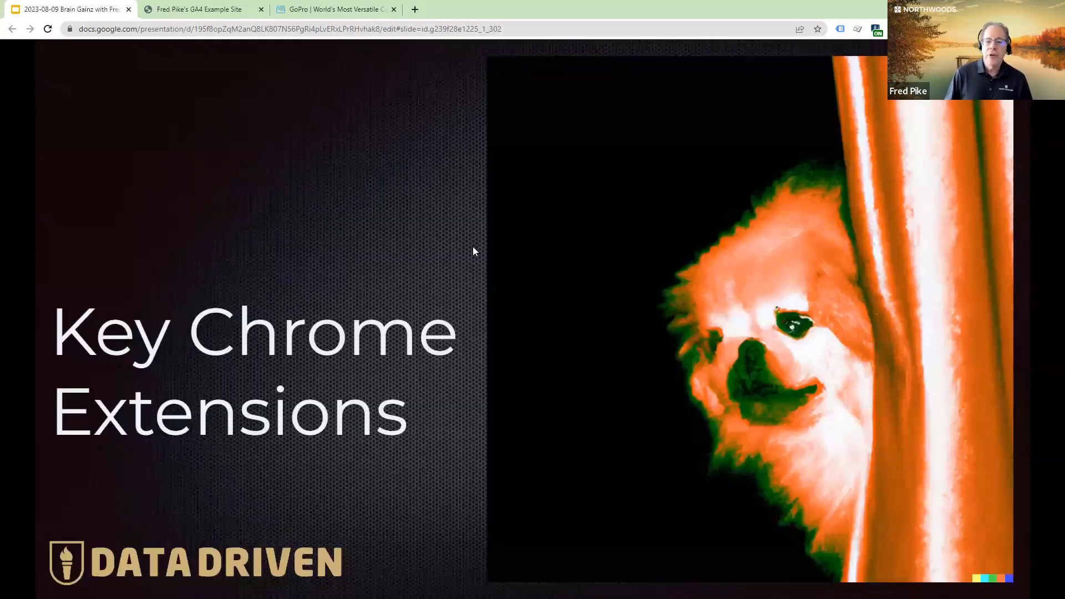
key(Left)
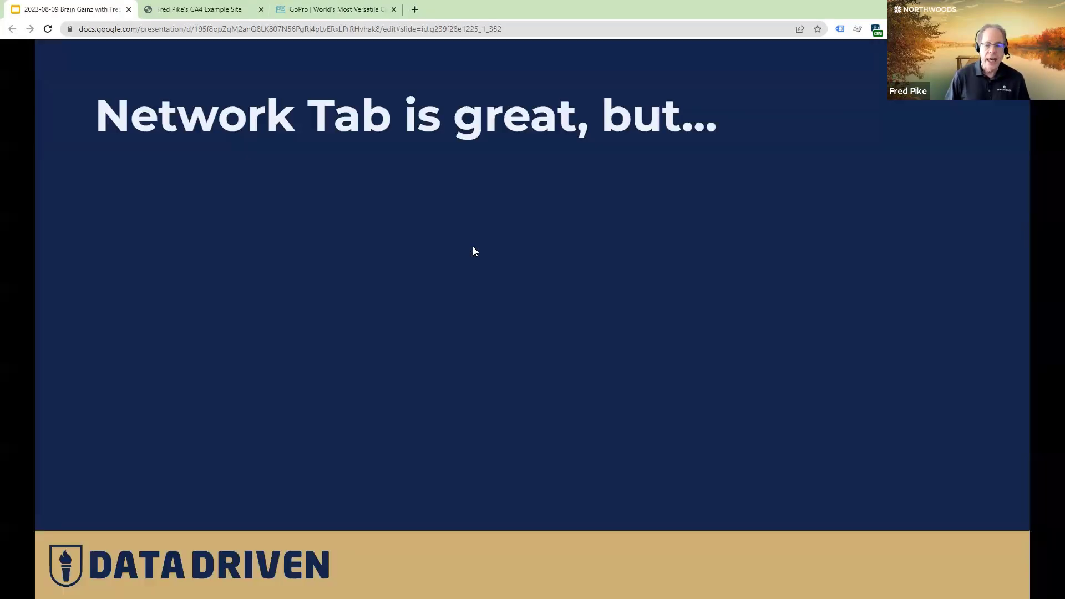
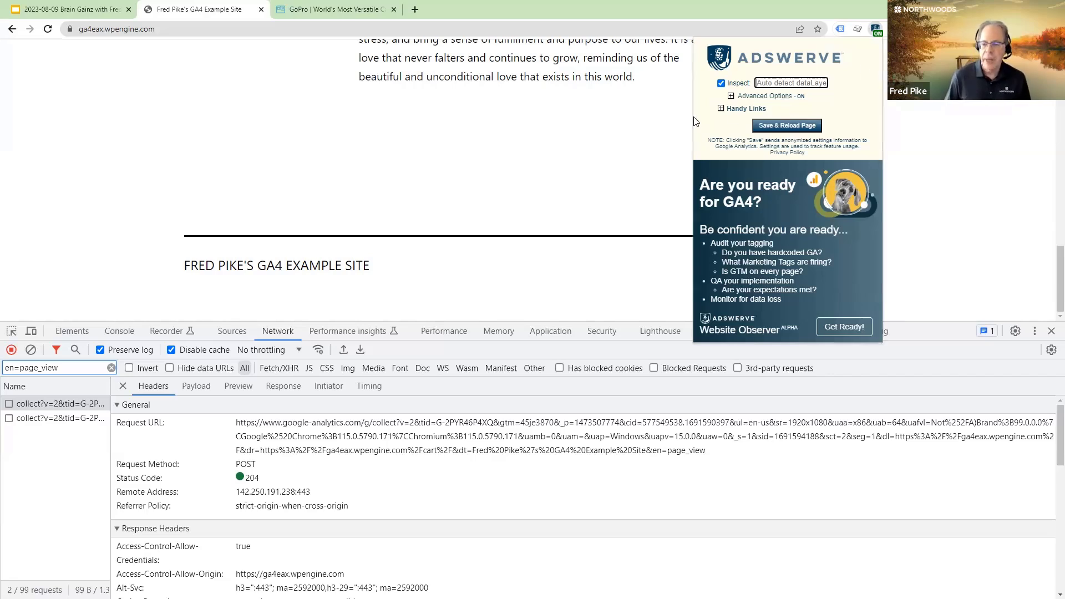
- On the GA4 example site, check the installed analytics extensions' popups and display the console log of dataLayer and GA4 events
click(875, 31)
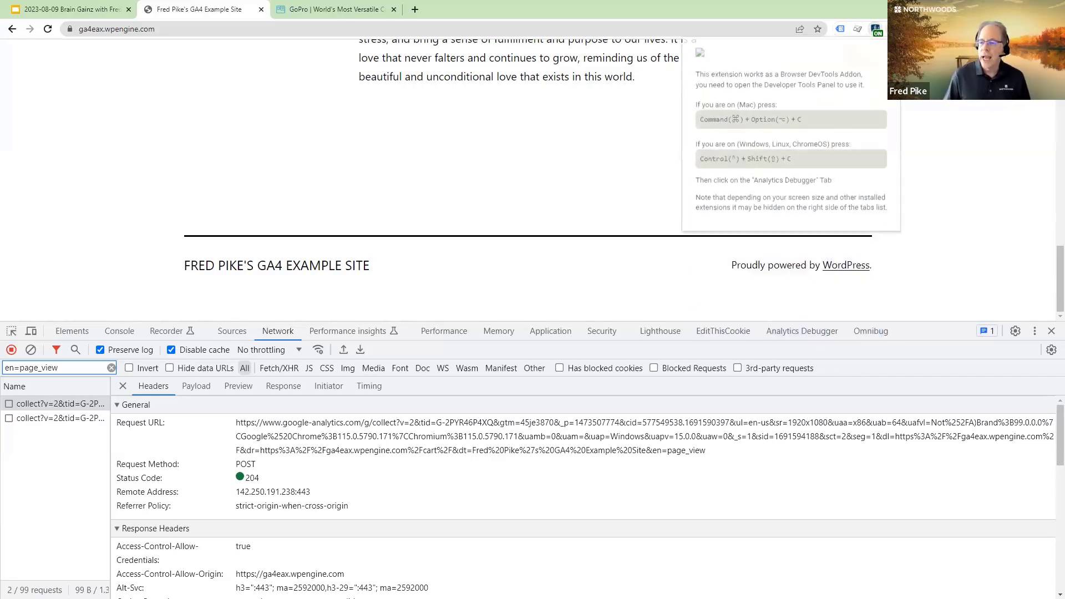
click(874, 28)
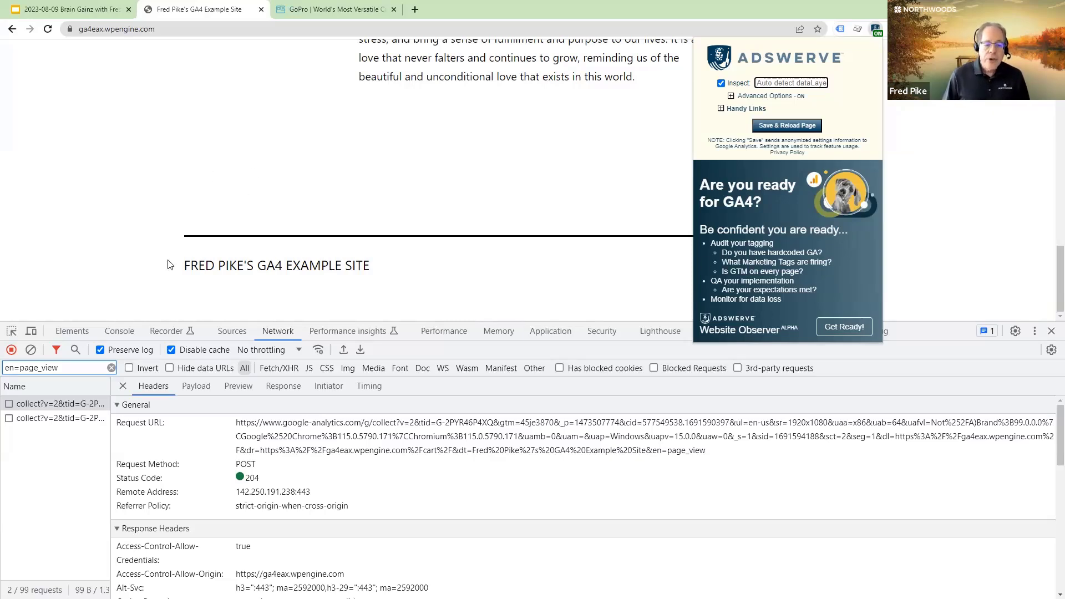
click(120, 331)
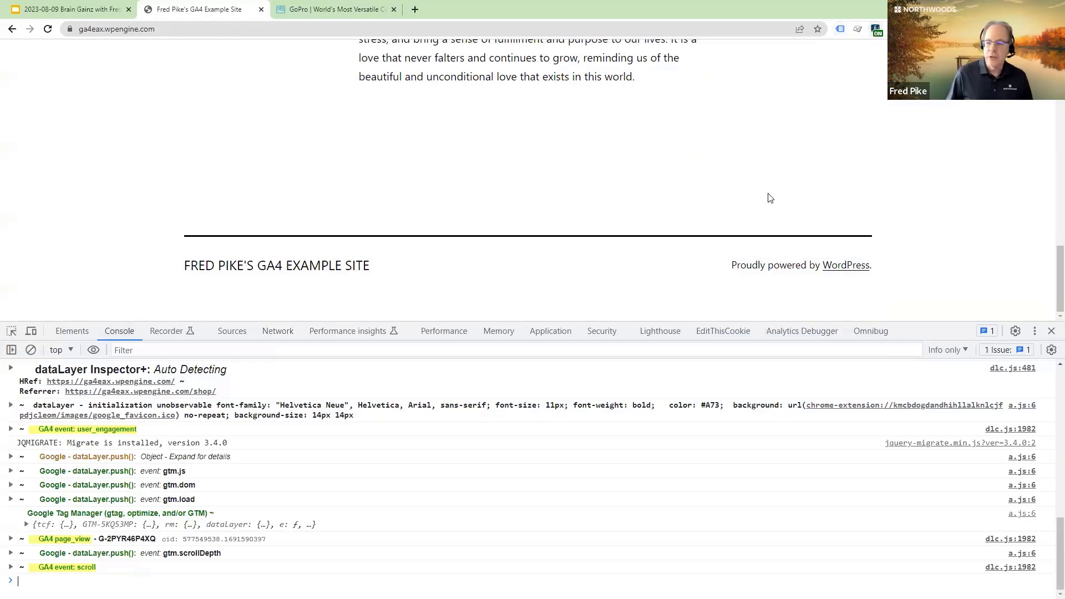
- Expand Advanced Options in the Adswerve extension's settings and review the dataLayer and GA4 events it logs in the console
click(876, 31)
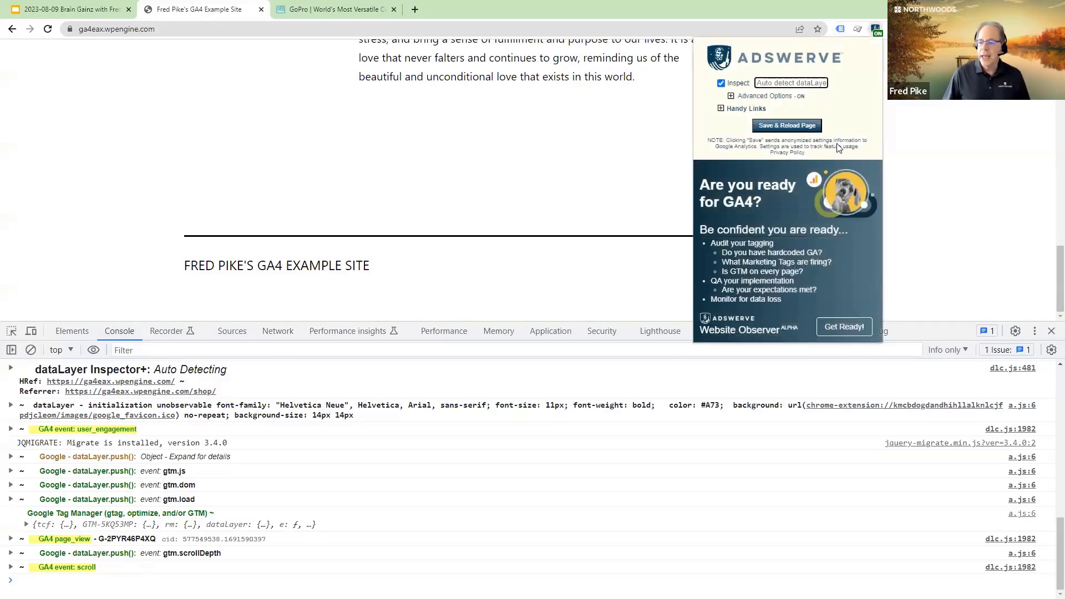
click(731, 96)
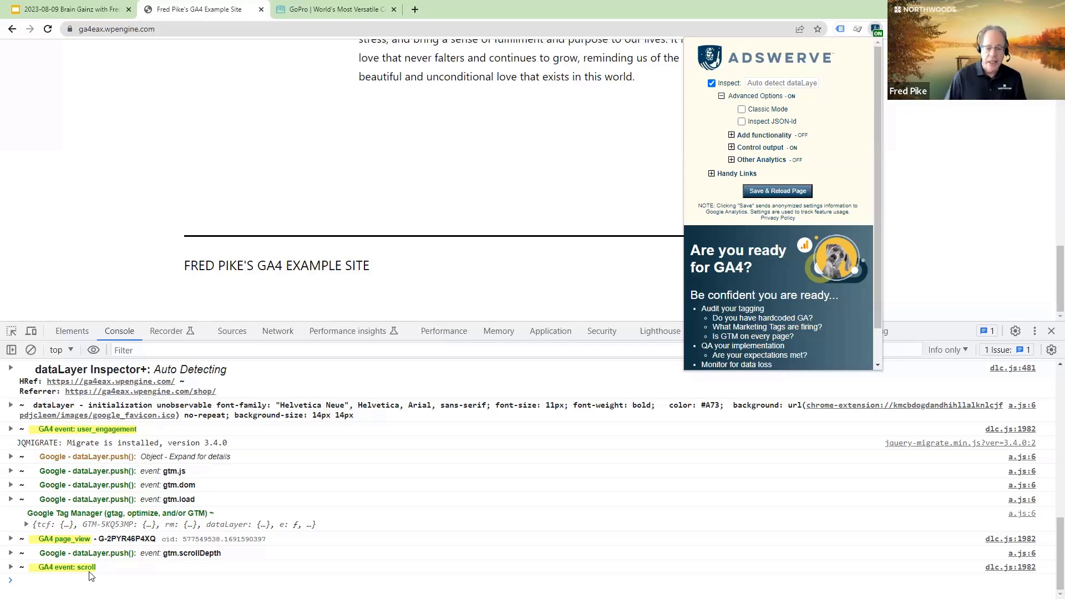
scroll(110, 559, up, 8)
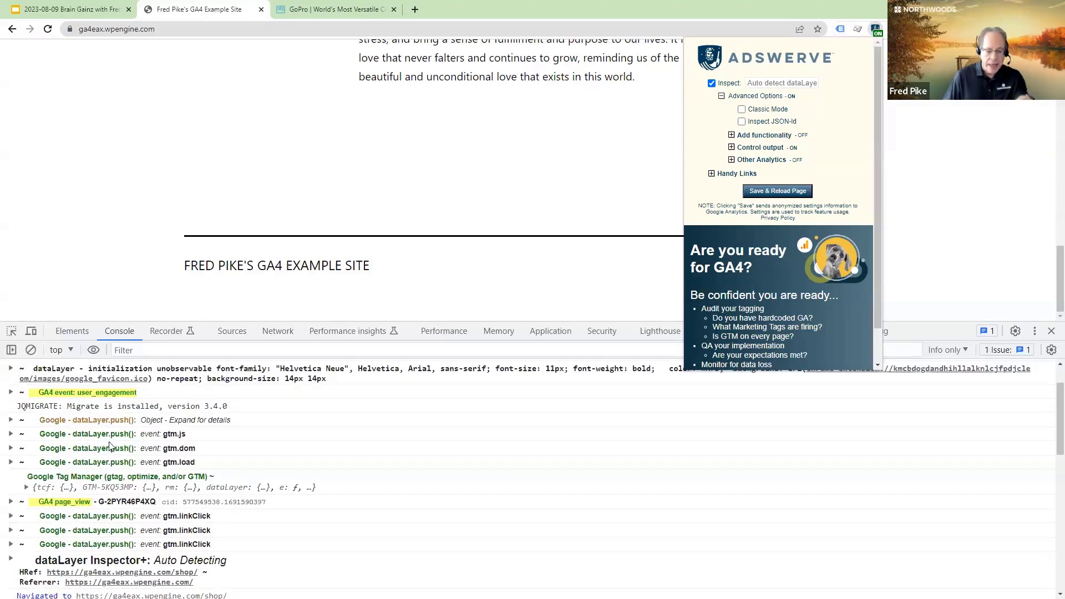
scroll(107, 432, up, 5)
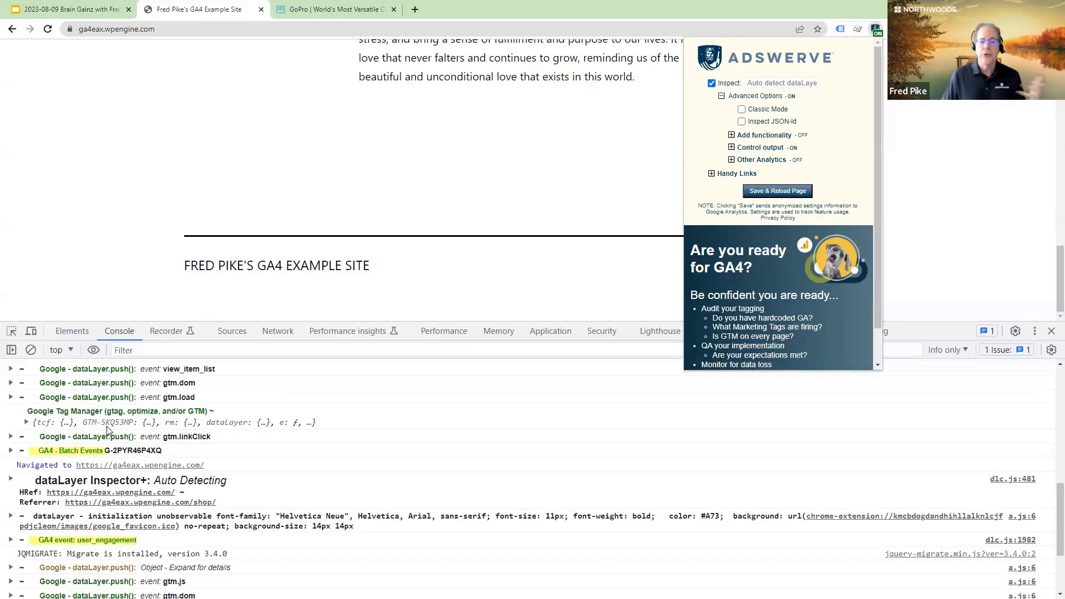
scroll(107, 432, down, 4)
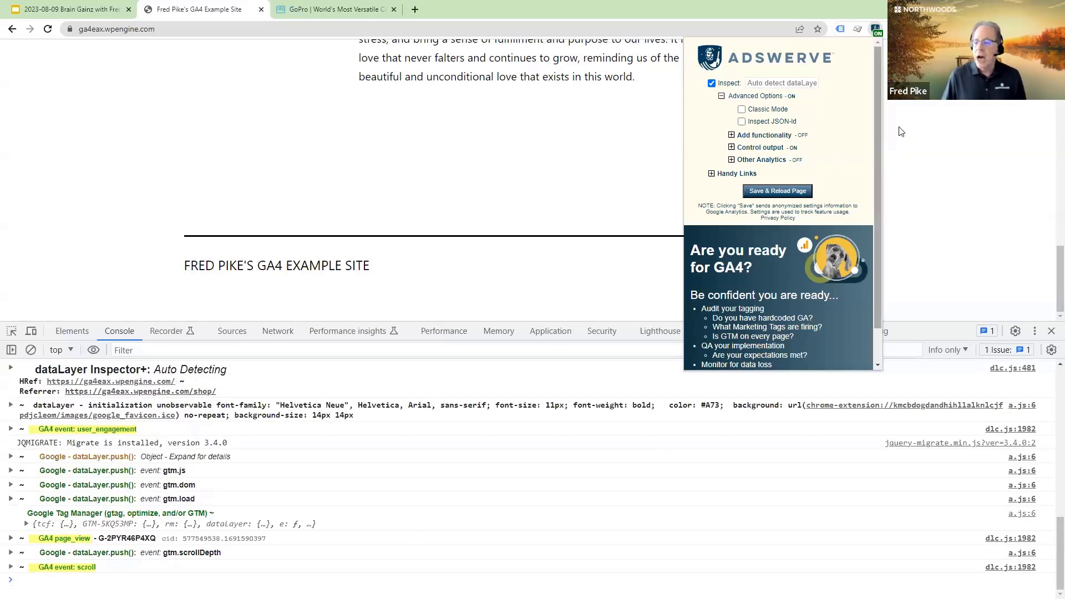
mouse_move(879, 132)
mouse_down()
mouse_move(879, 154)
mouse_move(879, 130)
mouse_up()
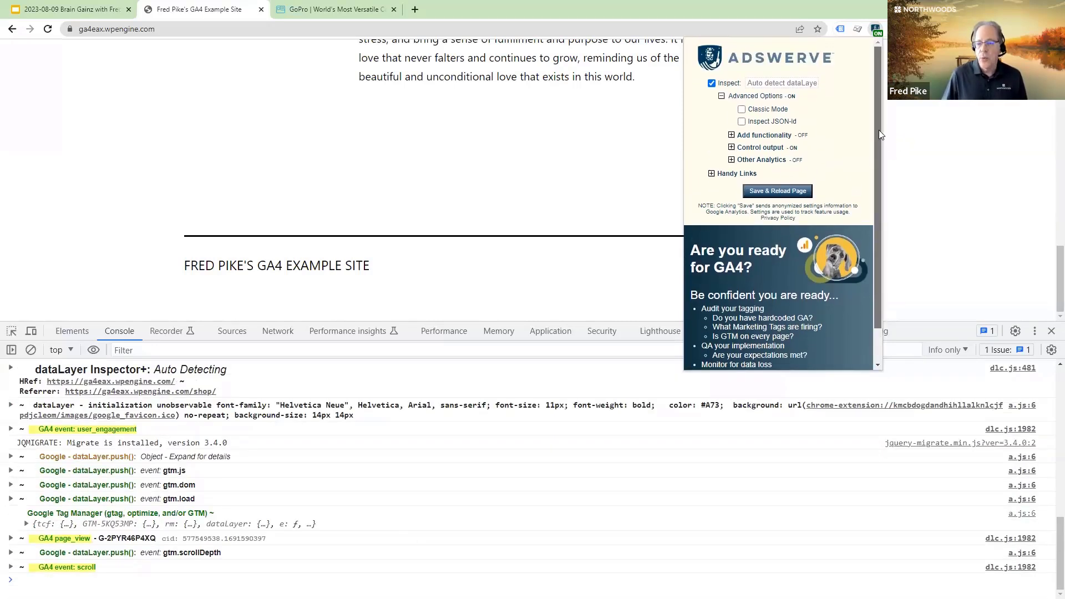
- Review the extension's Other Analytics, Add functionality and Control output options against the events logged in the console
click(731, 159)
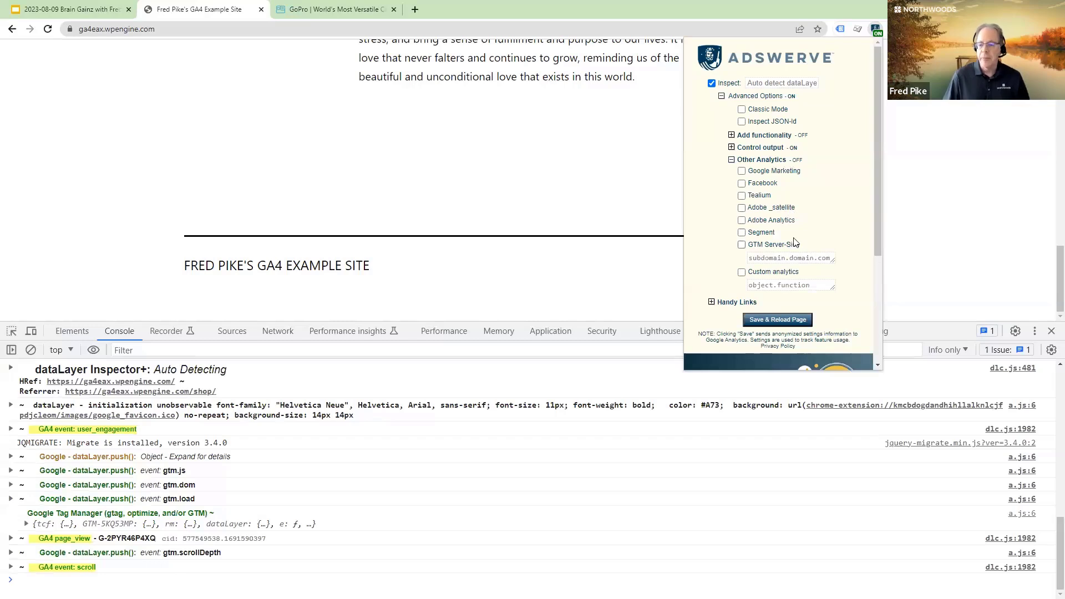
click(731, 160)
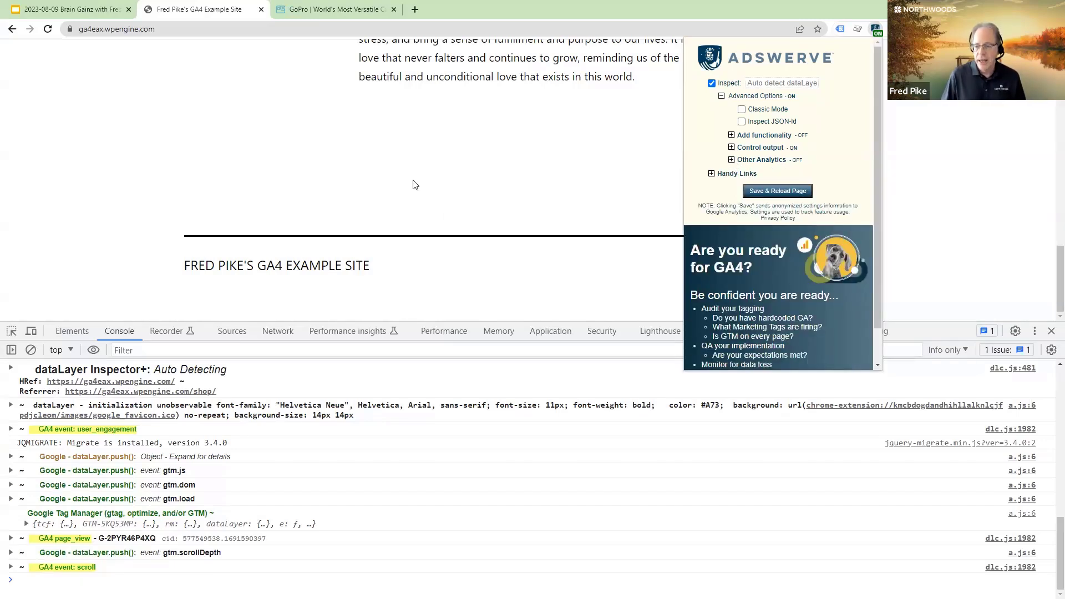
click(731, 135)
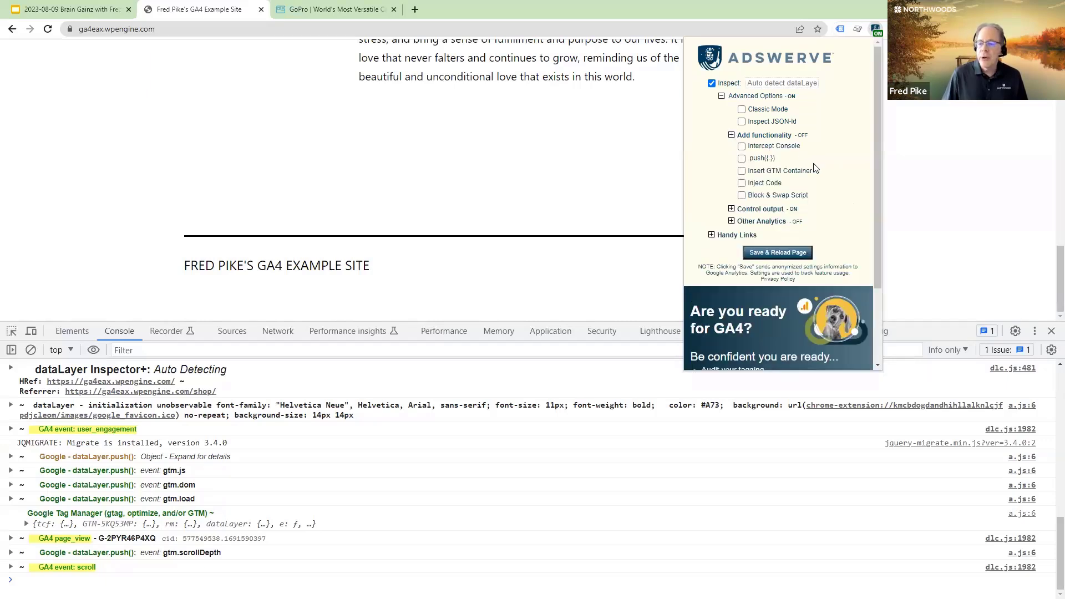
click(731, 209)
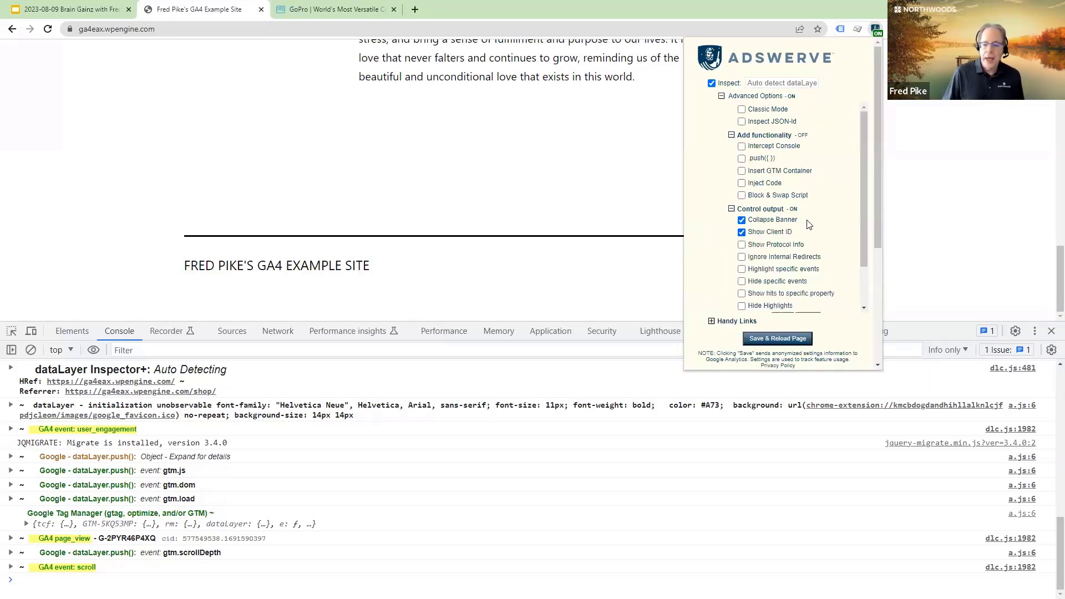
scroll(63, 578, up, 5)
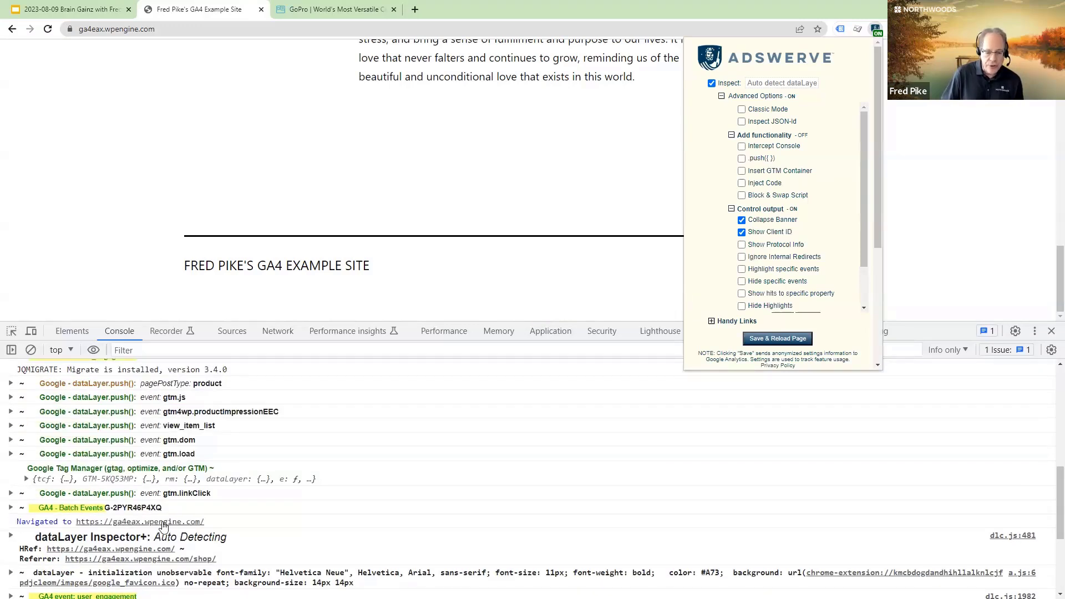
- Examine the console's latest GA4 and dataLayer entries, including the page_view client ID, against the extension's Control output settings
scroll(143, 499, down, 2)
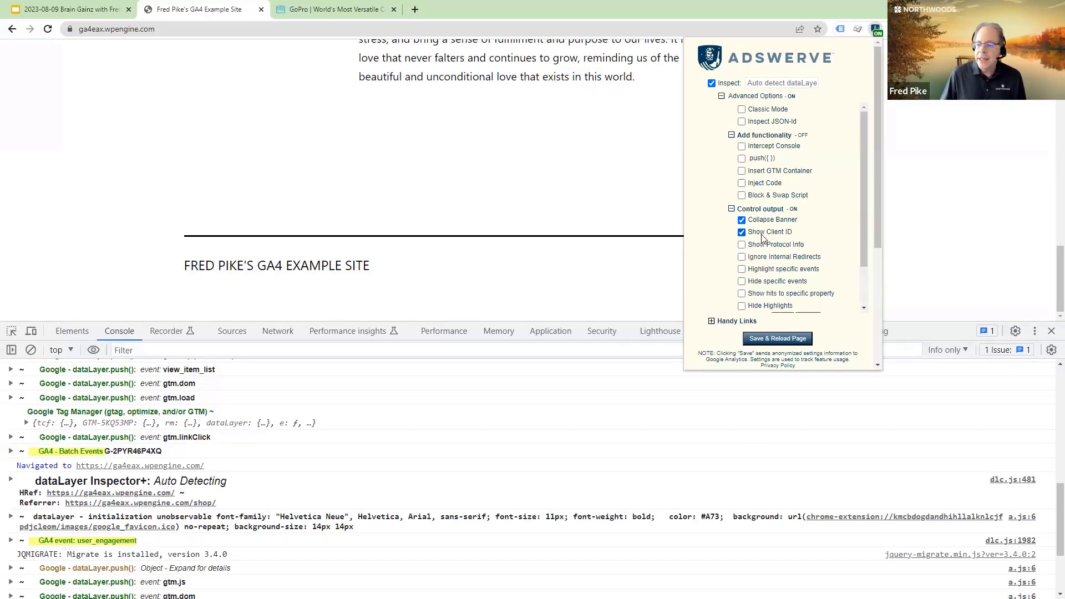
scroll(398, 455, down, 4)
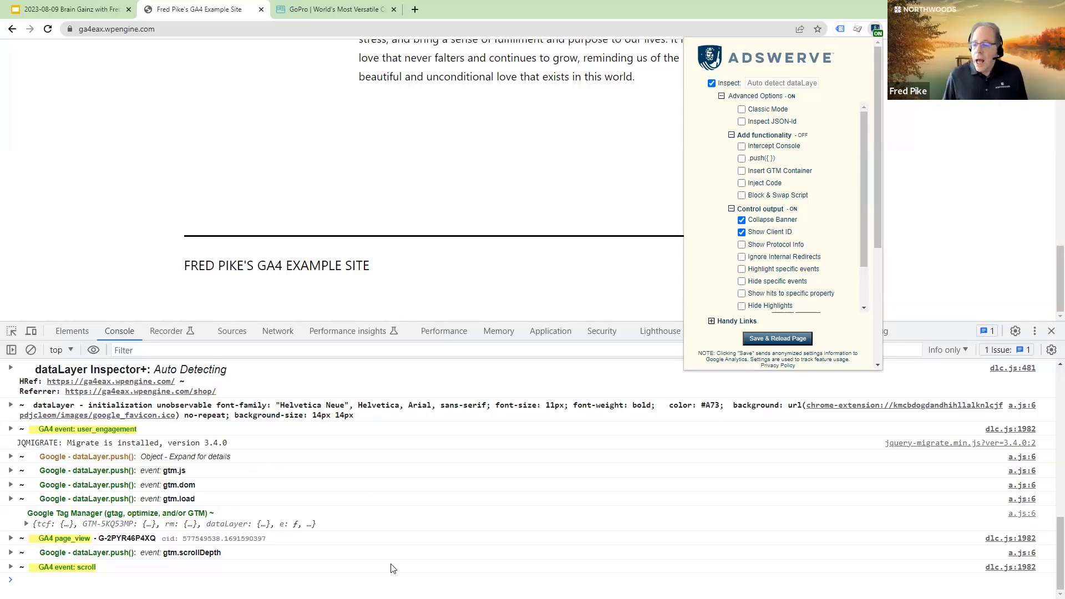
scroll(716, 261, down, 3)
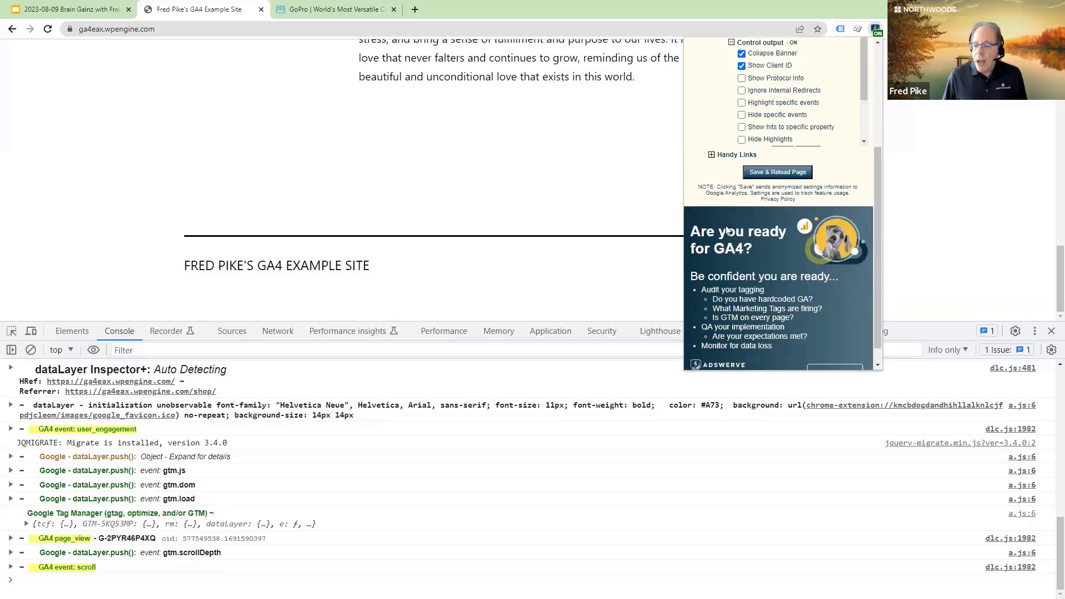
scroll(718, 151, up, 3)
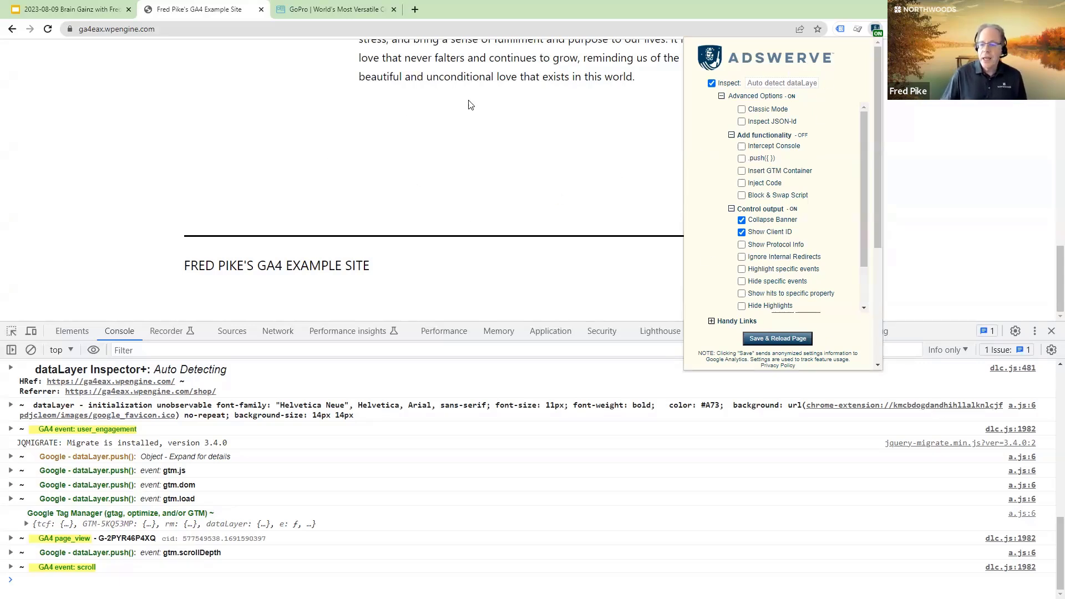
- Close the extension's settings and open the example site's Shop page at its product listings
click(502, 119)
scroll(794, 128, up, 3)
scroll(793, 128, up, 5)
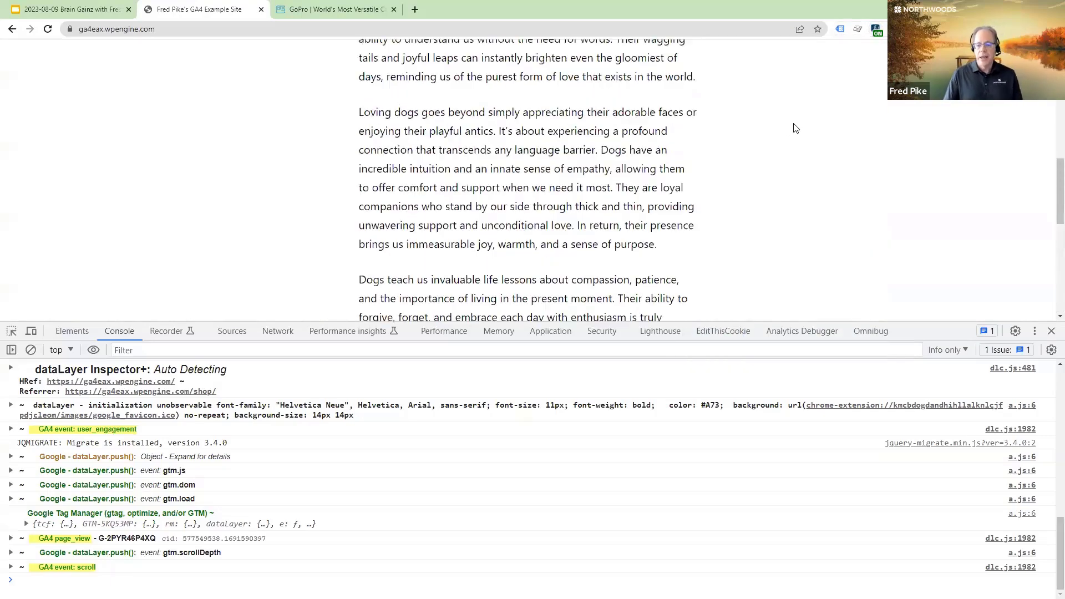
scroll(327, 508, up, 3)
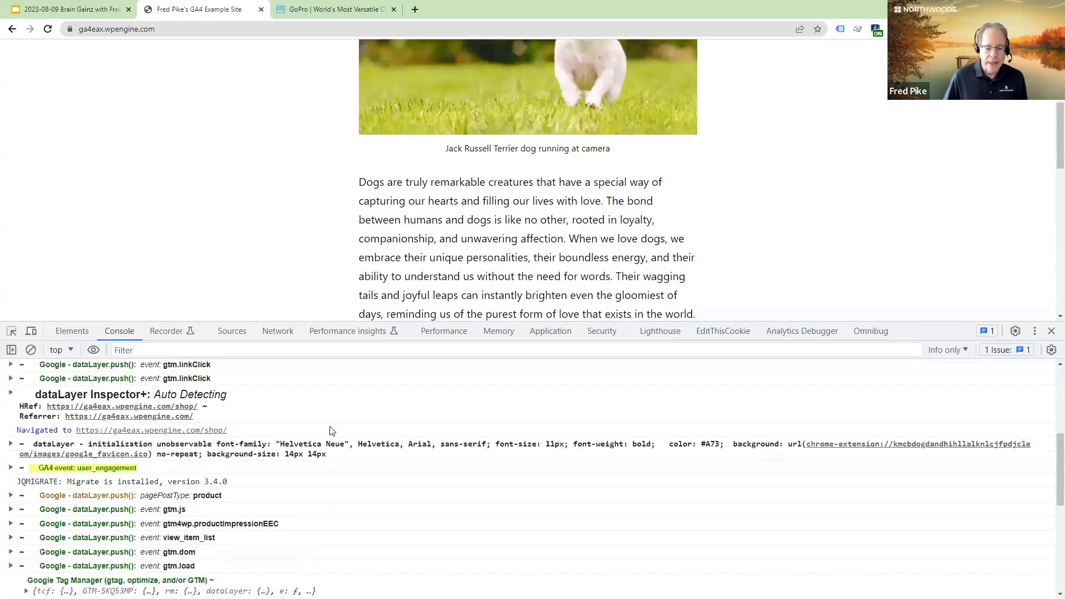
scroll(1015, 241, up, 4)
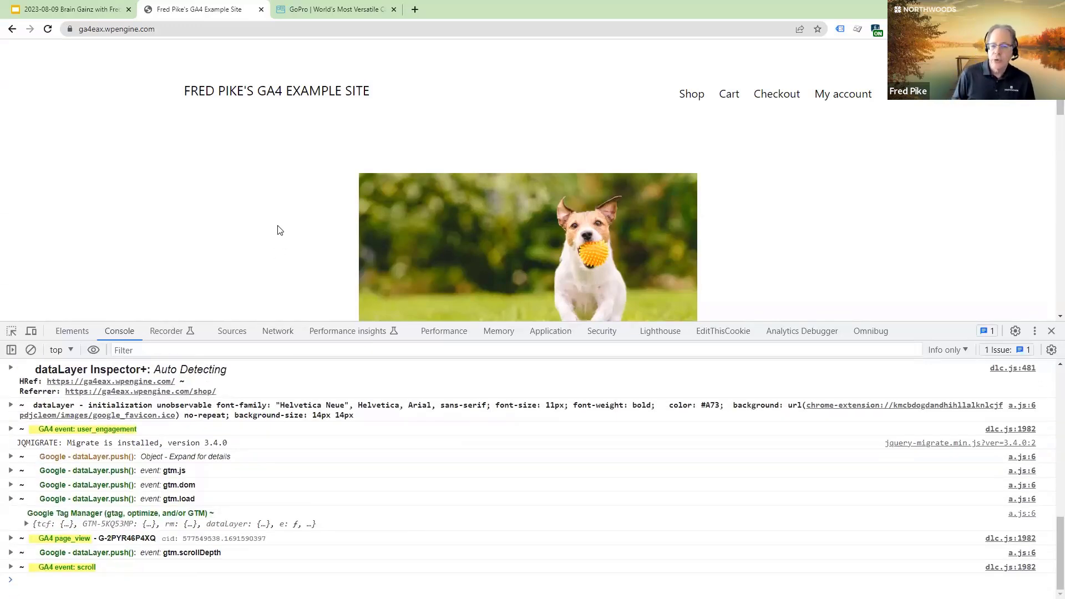
scroll(754, 173, down, 5)
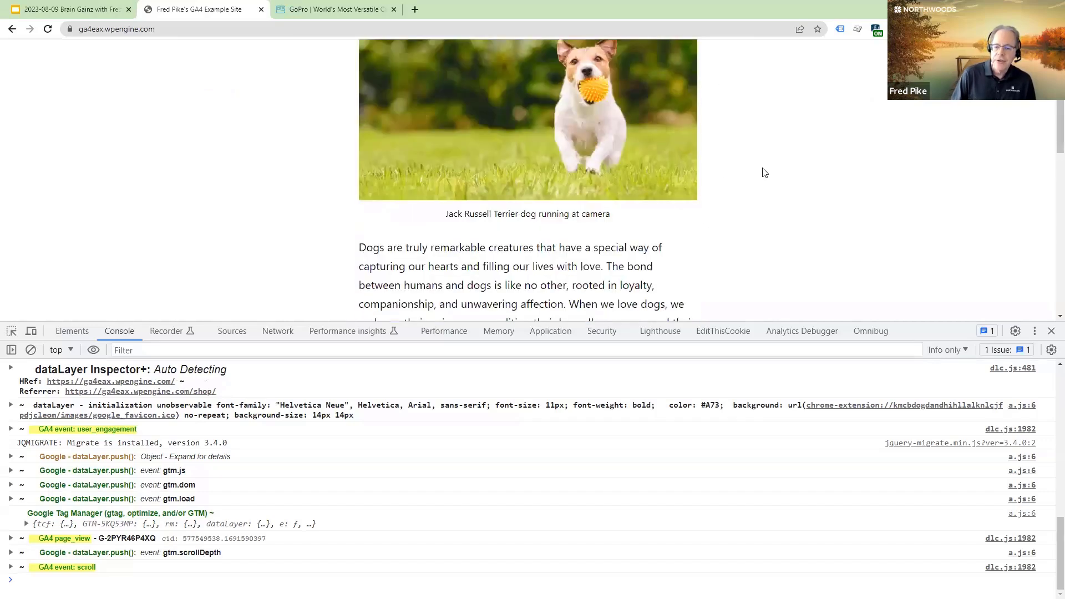
scroll(765, 172, up, 5)
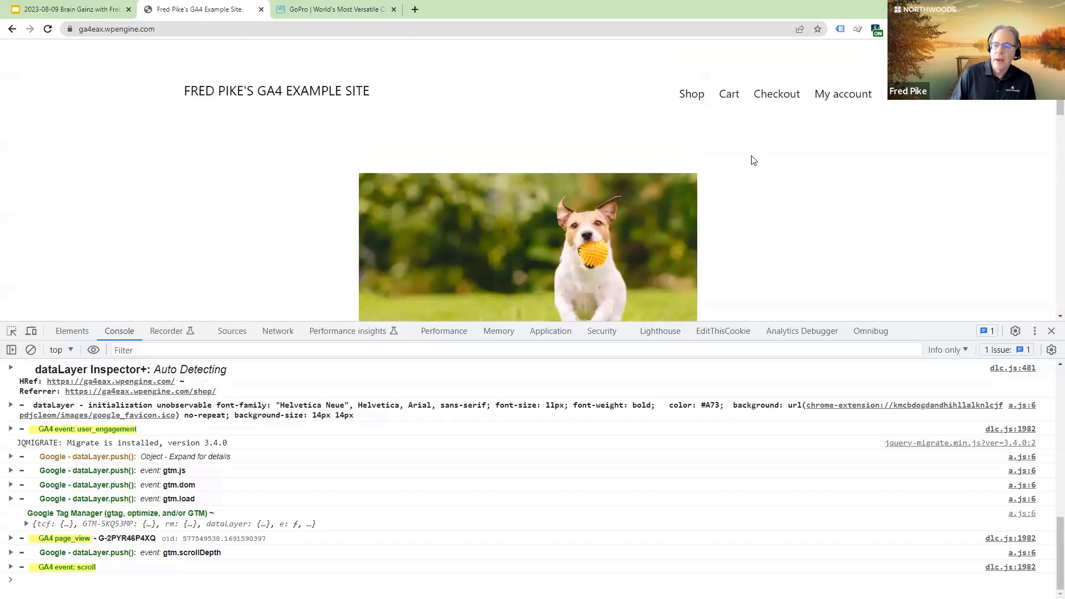
click(691, 96)
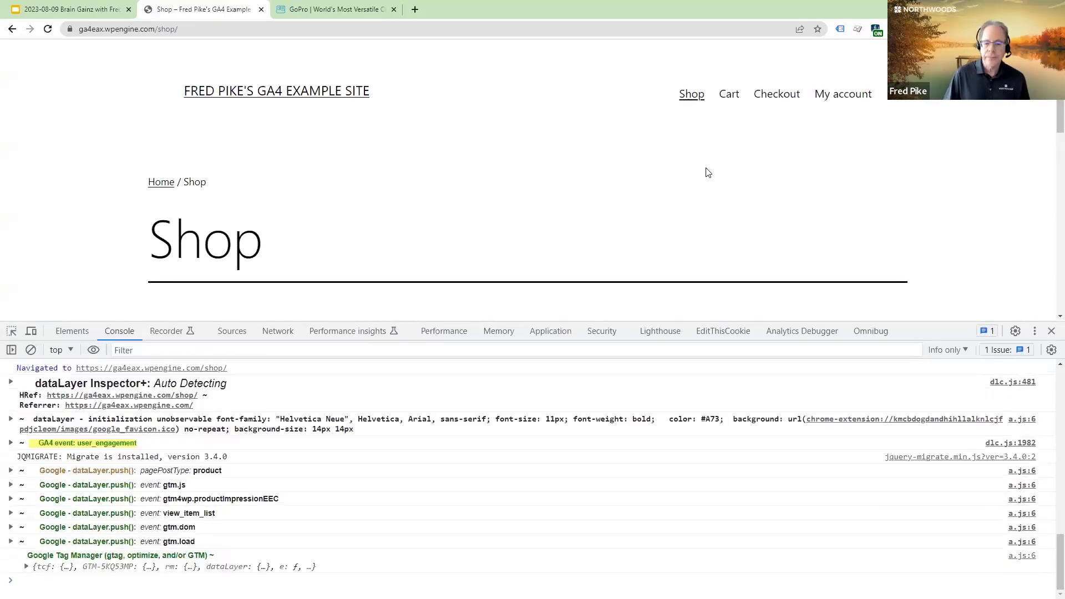
scroll(707, 172, down, 4)
scroll(706, 172, down, 2)
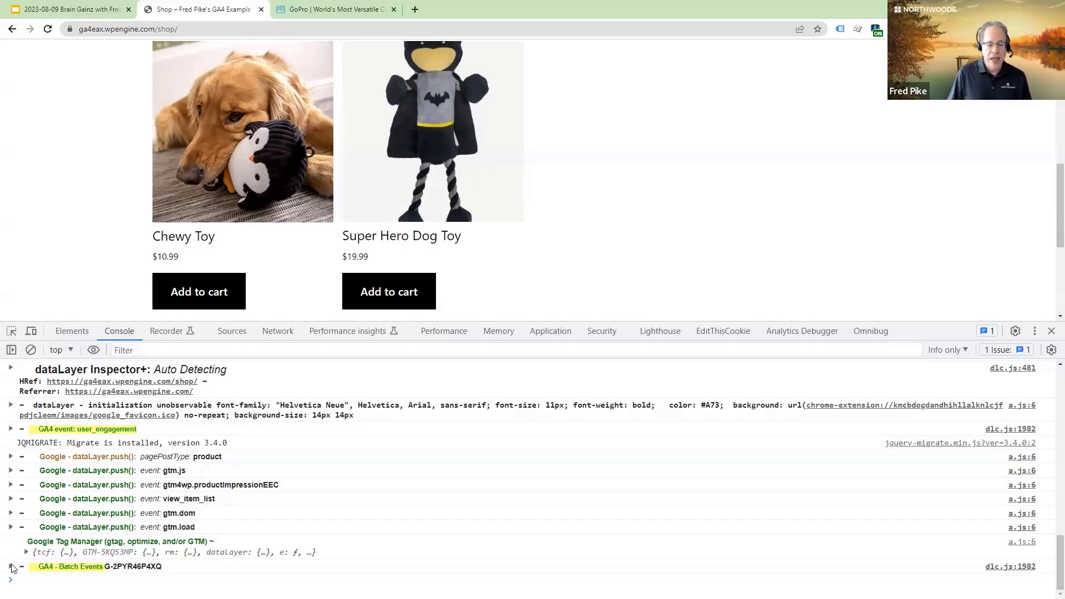
- Expand the Shop page's GA4 Batch Events entry, enlarge the console area and inspect the page_view and view_item_list product data
click(10, 566)
scroll(470, 468, down, 2)
scroll(473, 466, down, 4)
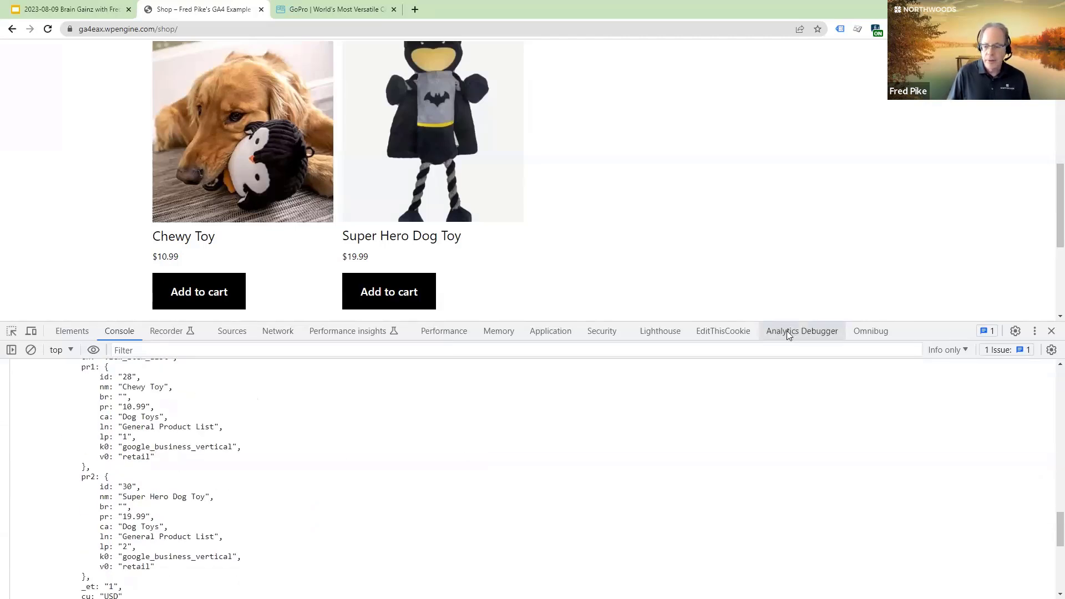
drag(904, 321, 896, 296)
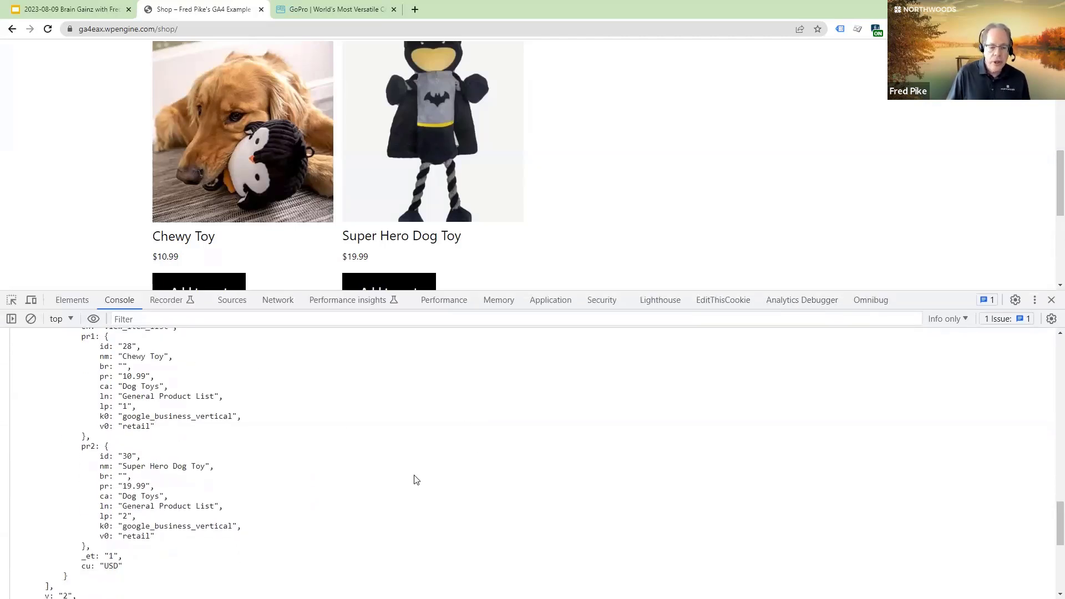
scroll(414, 478, up, 3)
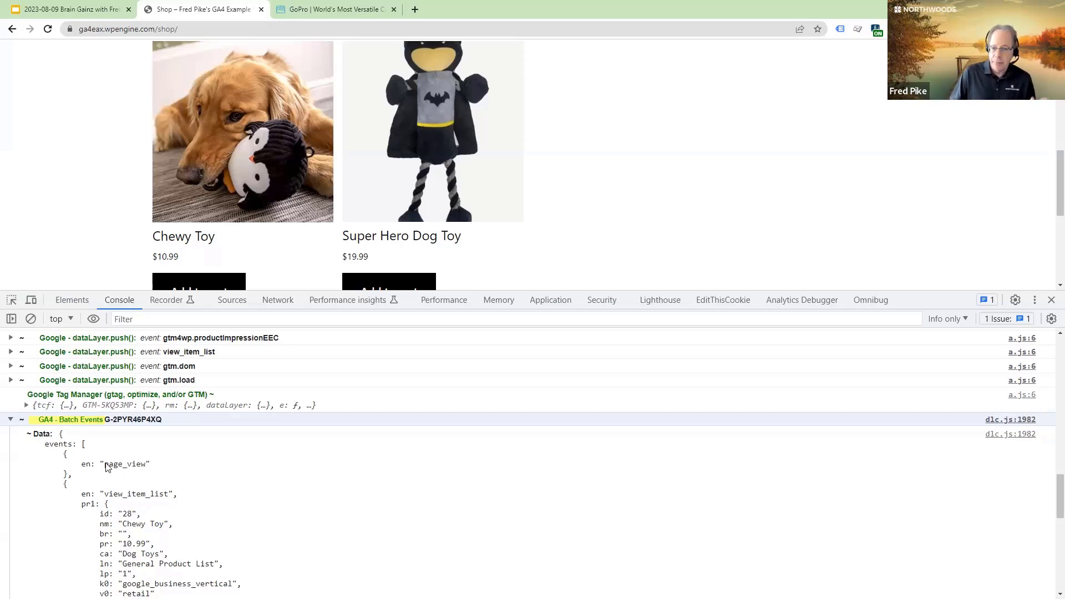
scroll(106, 467, down, 2)
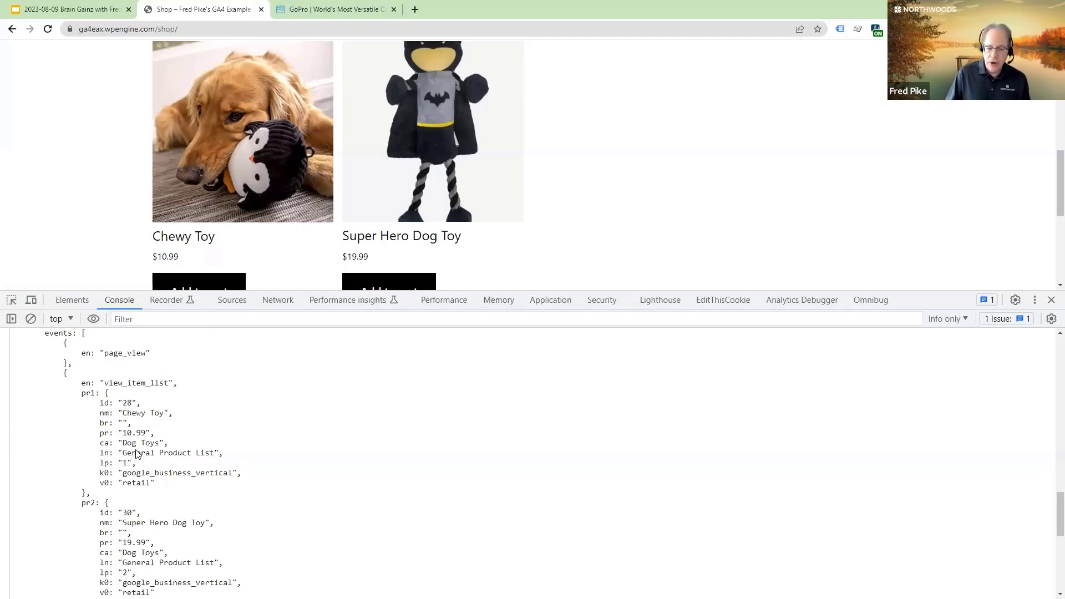
scroll(200, 441, down, 3)
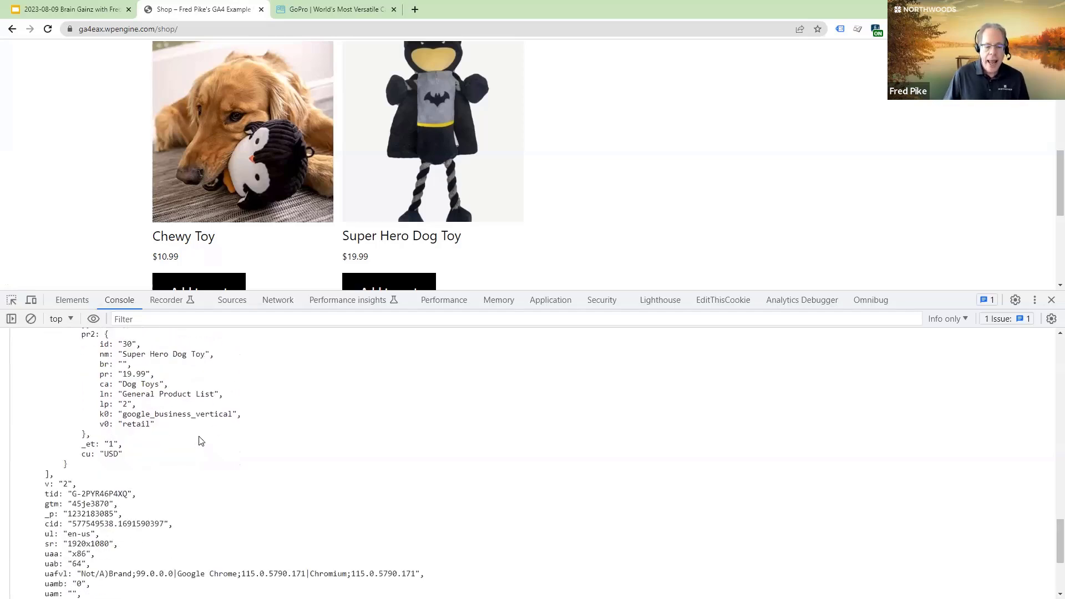
scroll(201, 441, down, 1)
- Compare the batched GA4 events with the preceding dataLayer pushes and review the hit's shared parameters
scroll(201, 435, up, 7)
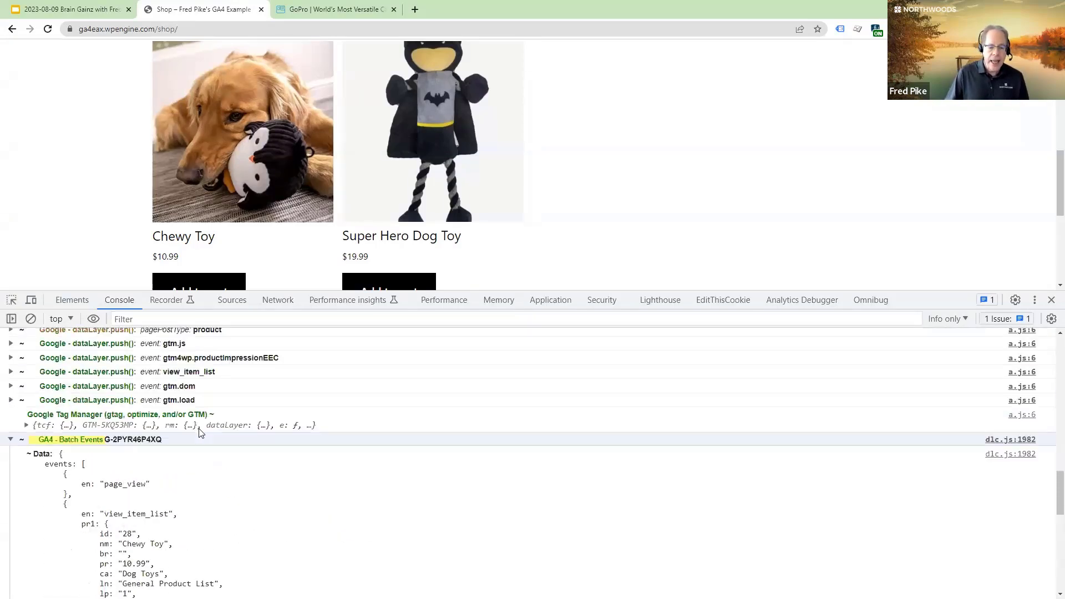
scroll(201, 432, up, 1)
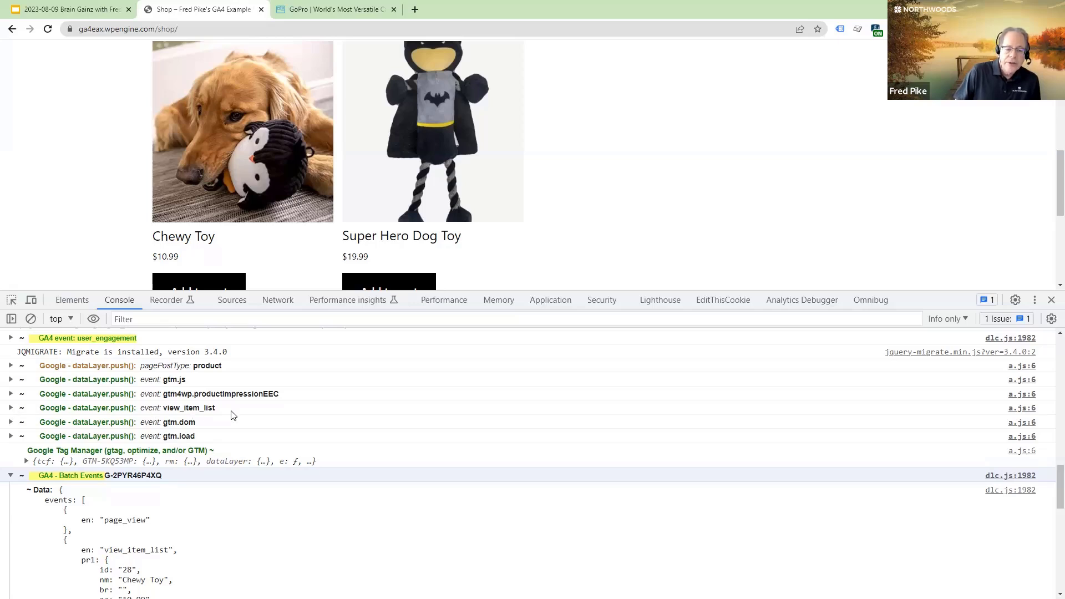
scroll(233, 416, down, 1)
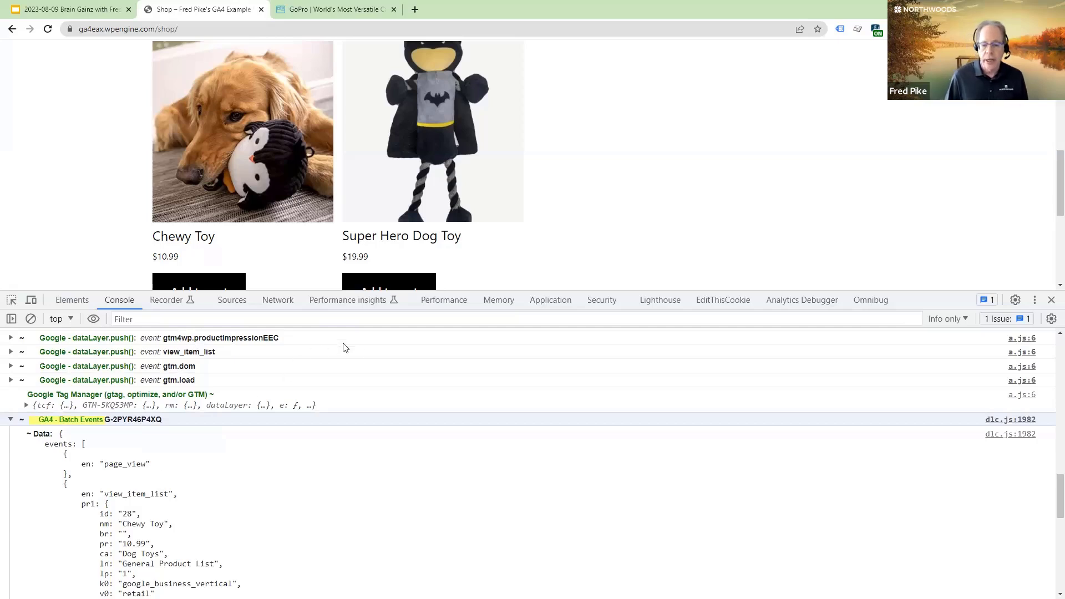
scroll(527, 410, down, 3)
scroll(520, 420, down, 5)
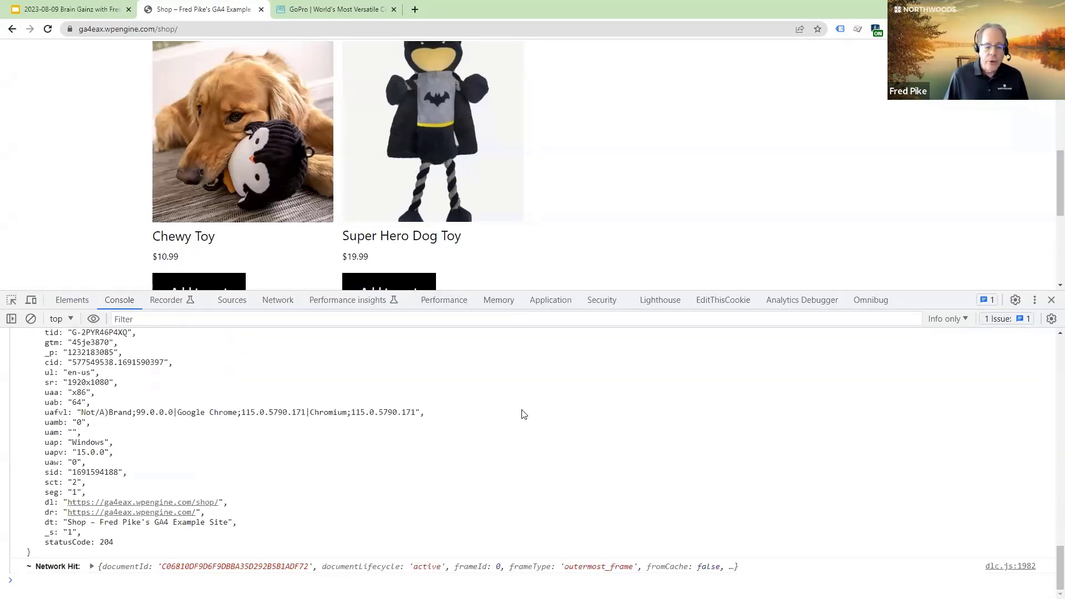
scroll(694, 116, down, 2)
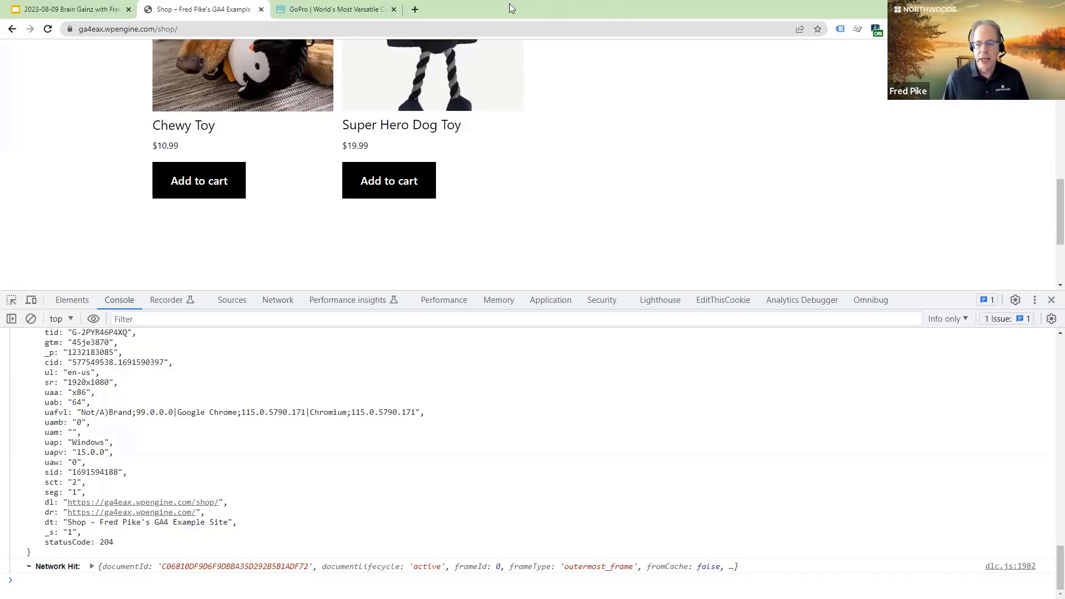
- Add the Chewy Toy to the cart from the Shop page and inspect the parameters of the GA4 add_to_cart event
scroll(786, 150, up, 1)
scroll(782, 147, up, 4)
scroll(782, 148, down, 2)
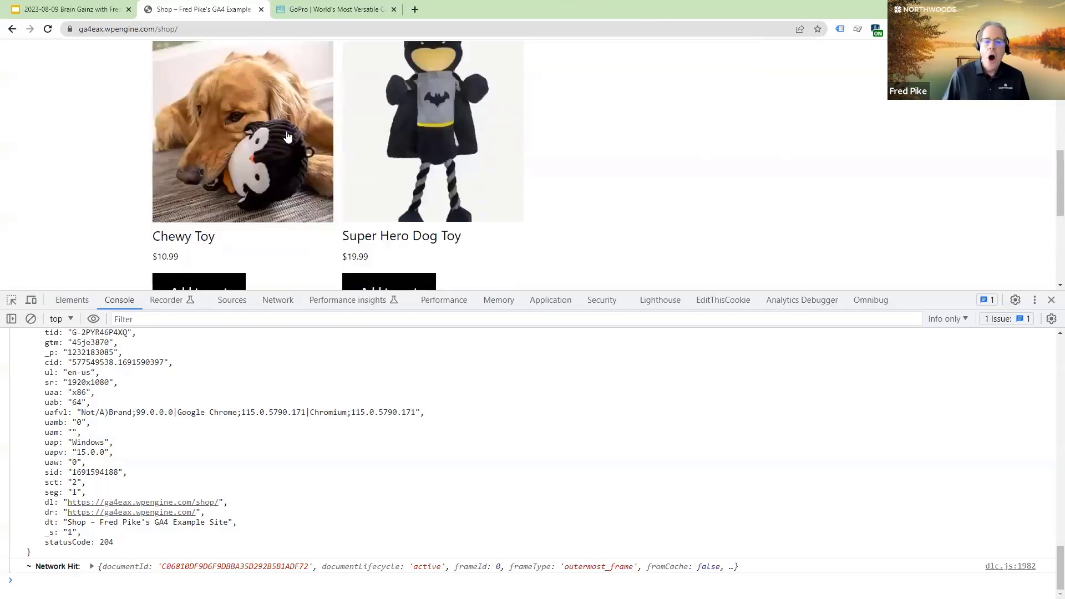
scroll(608, 107, down, 2)
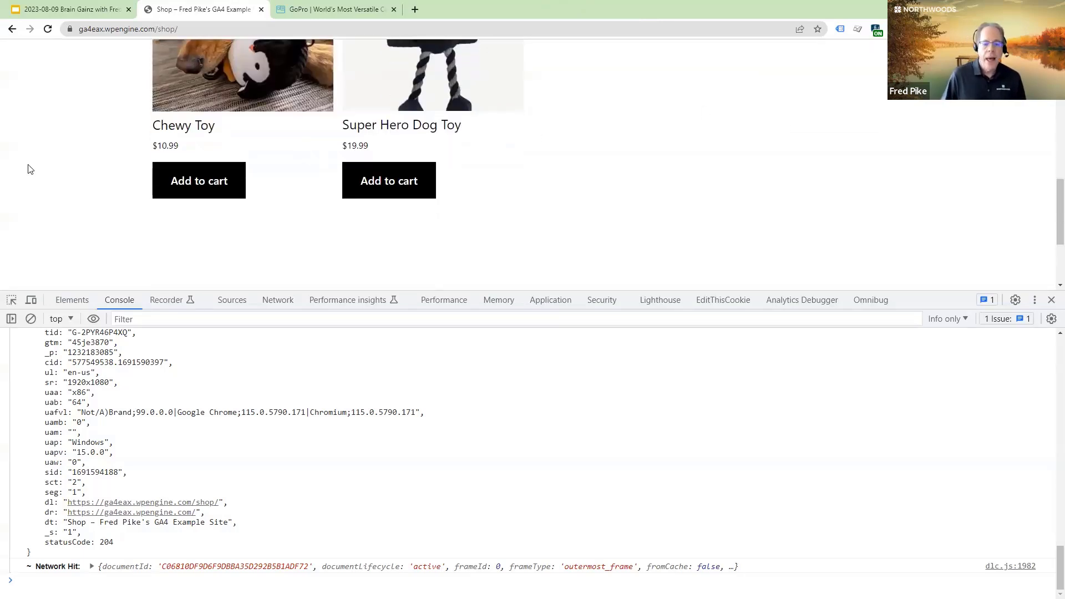
click(209, 186)
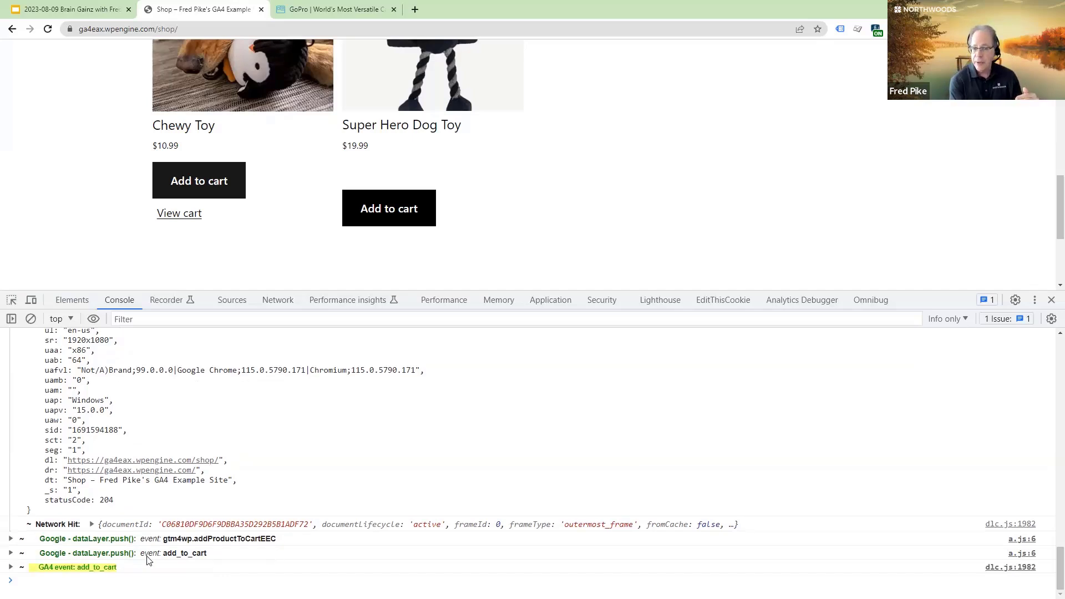
click(12, 567)
scroll(188, 563, down, 6)
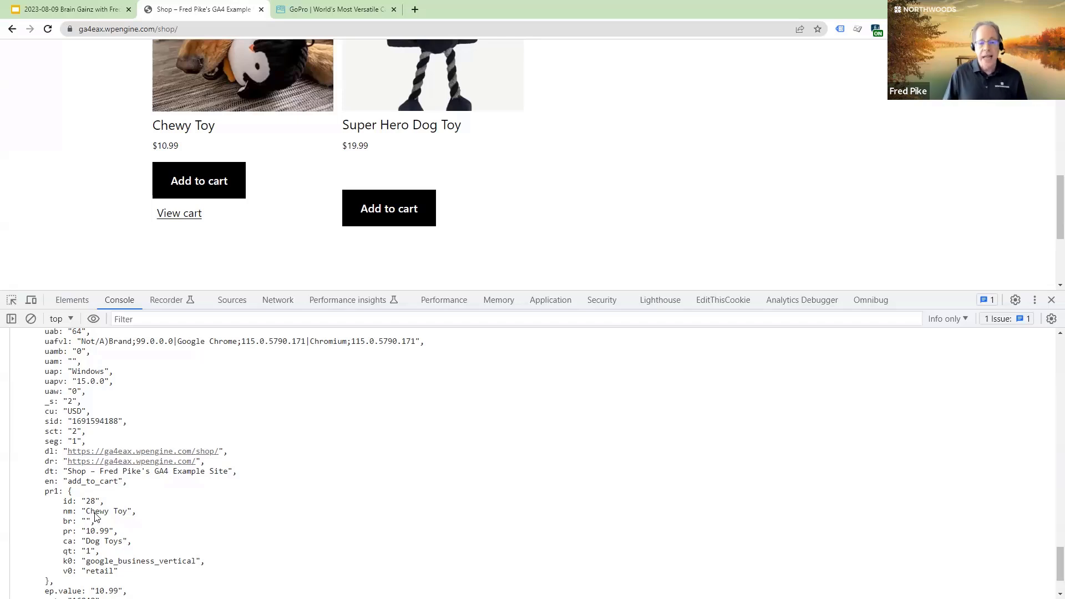
scroll(203, 515, down, 2)
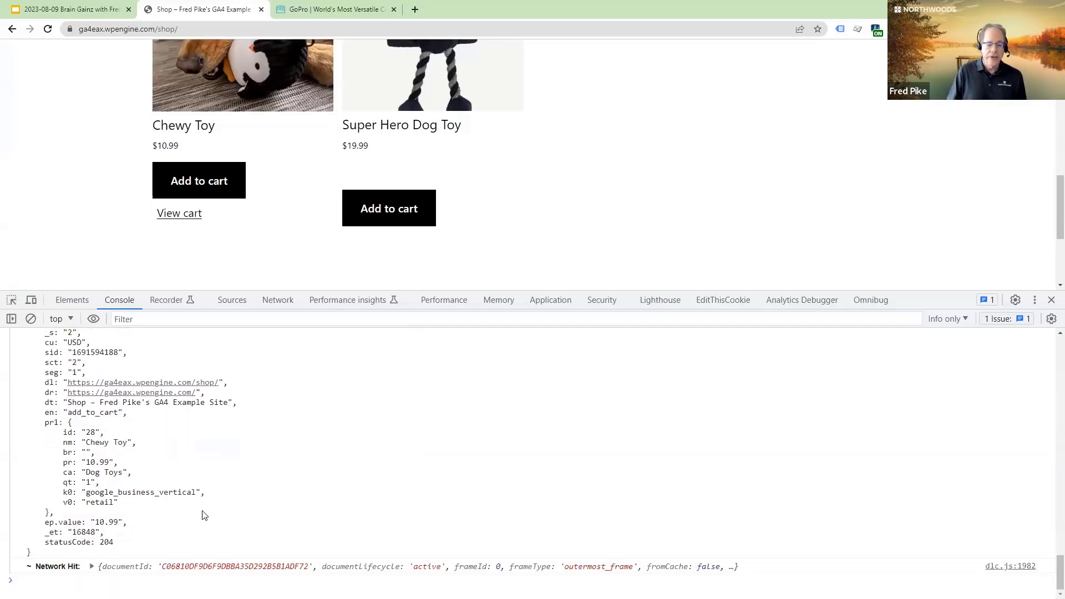
- Open the Chewy Toy product page and add one unit to the cart from there
scroll(738, 171, up, 2)
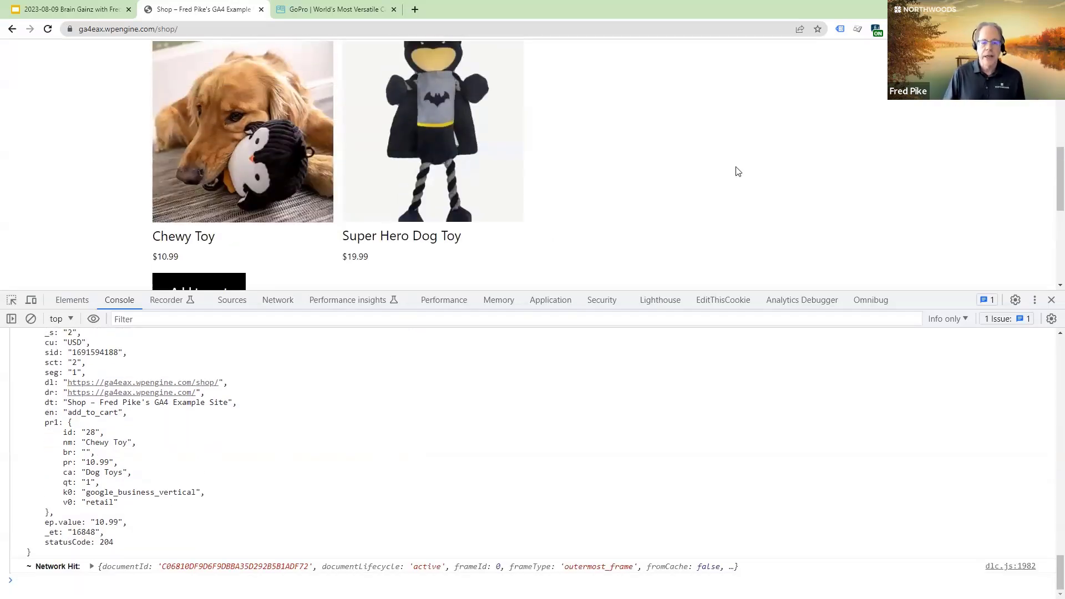
click(219, 110)
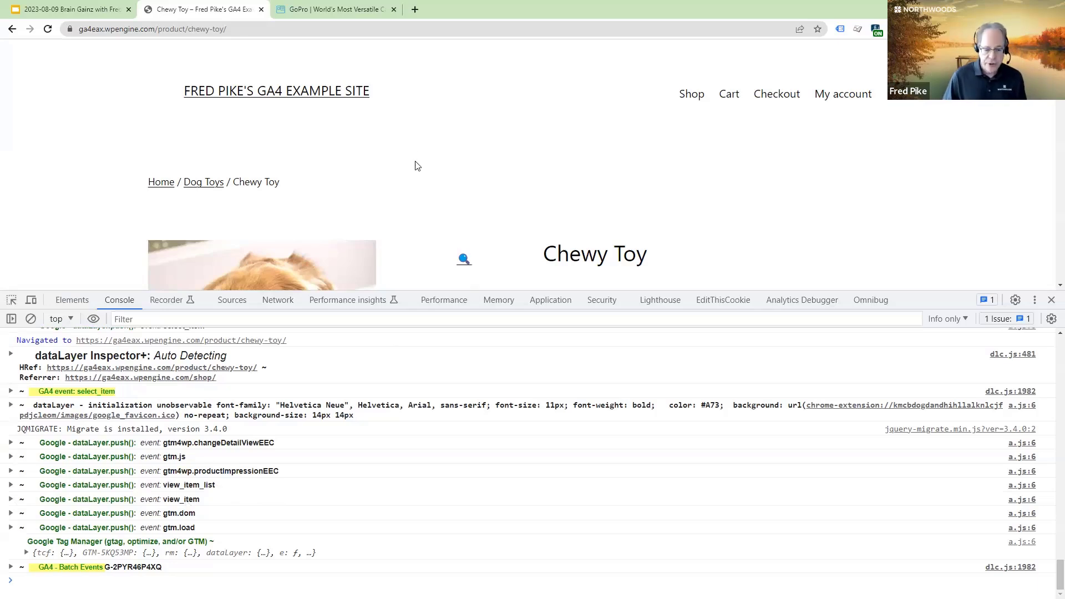
scroll(418, 164, down, 4)
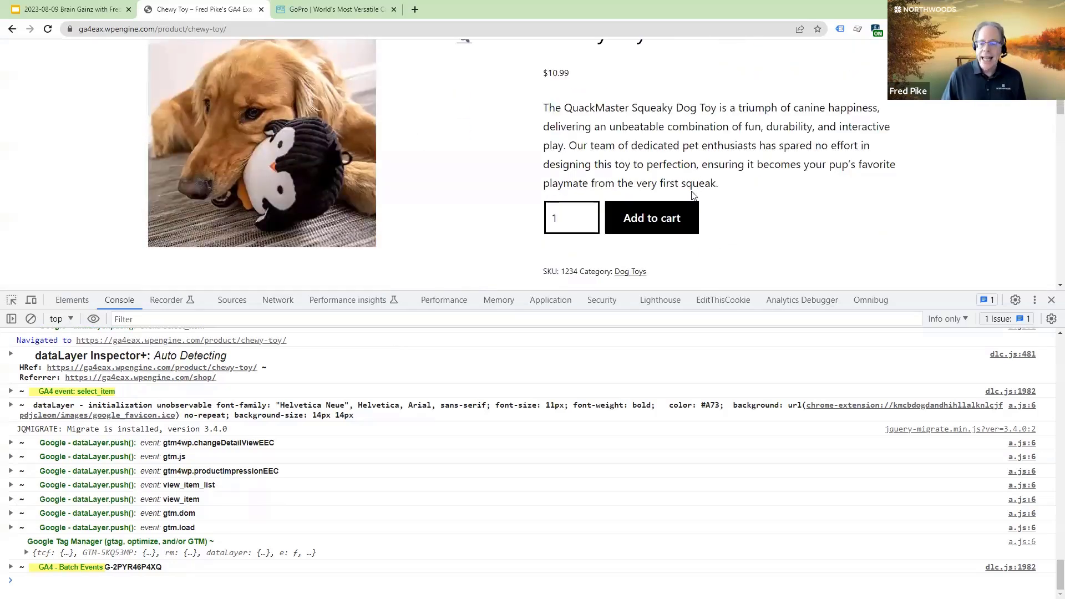
click(640, 221)
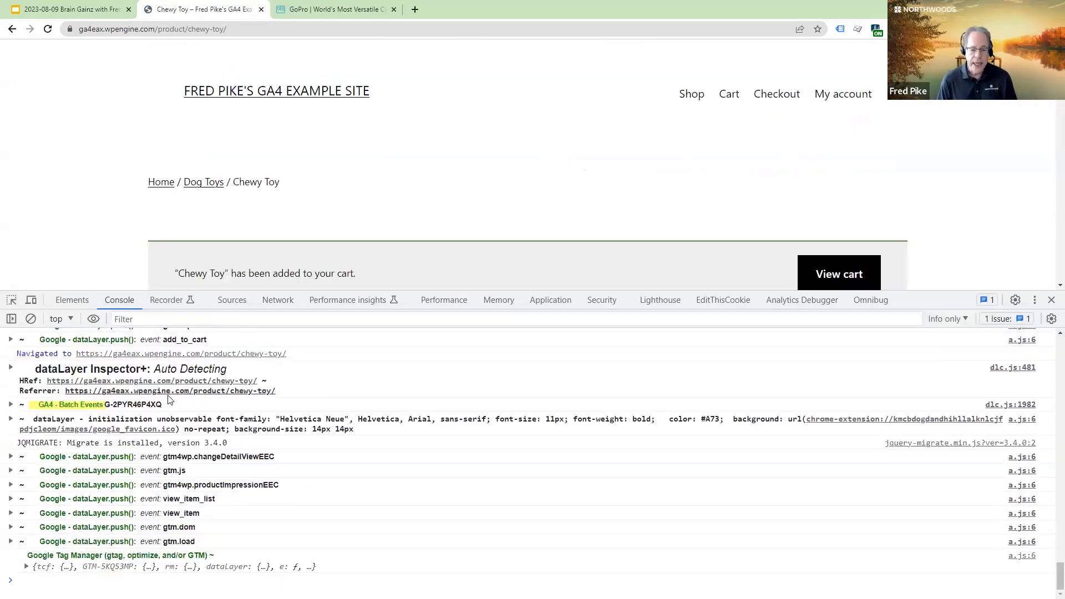
- Expand the GA4 Batch Events entry logged right after the page reload and inspect its add_to_cart data
scroll(156, 460, up, 3)
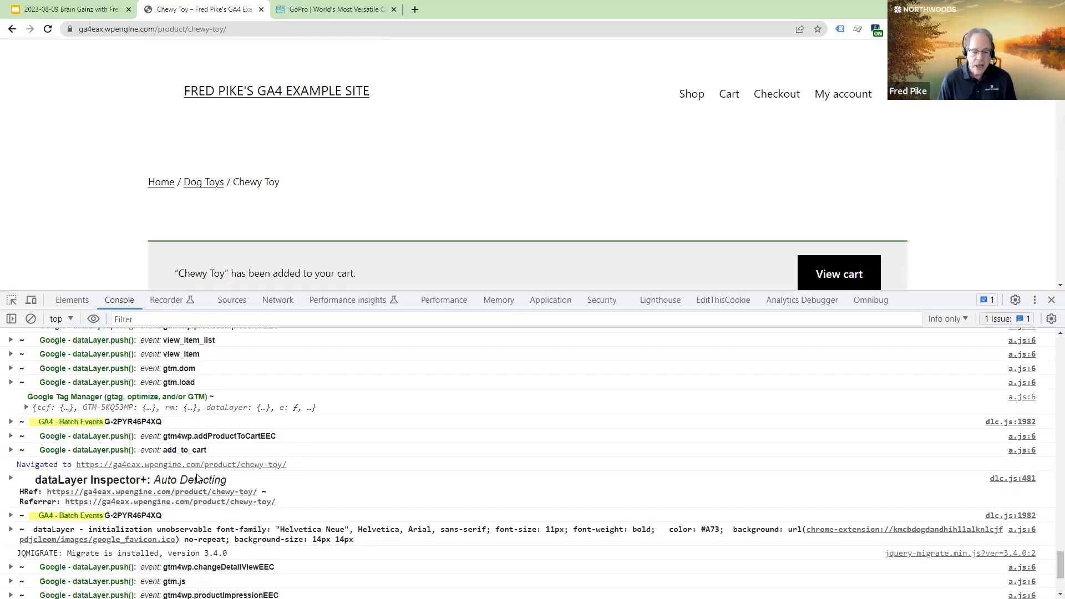
click(45, 518)
scroll(111, 488, down, 2)
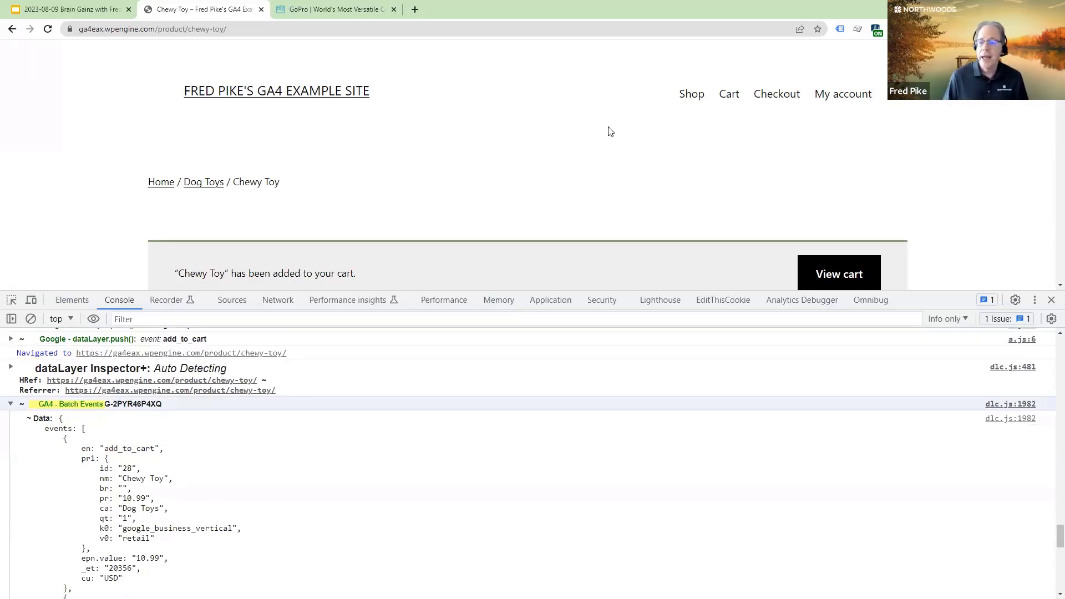
- View the cart and display the Chewy Toy line with its quantity setting
scroll(610, 133, down, 3)
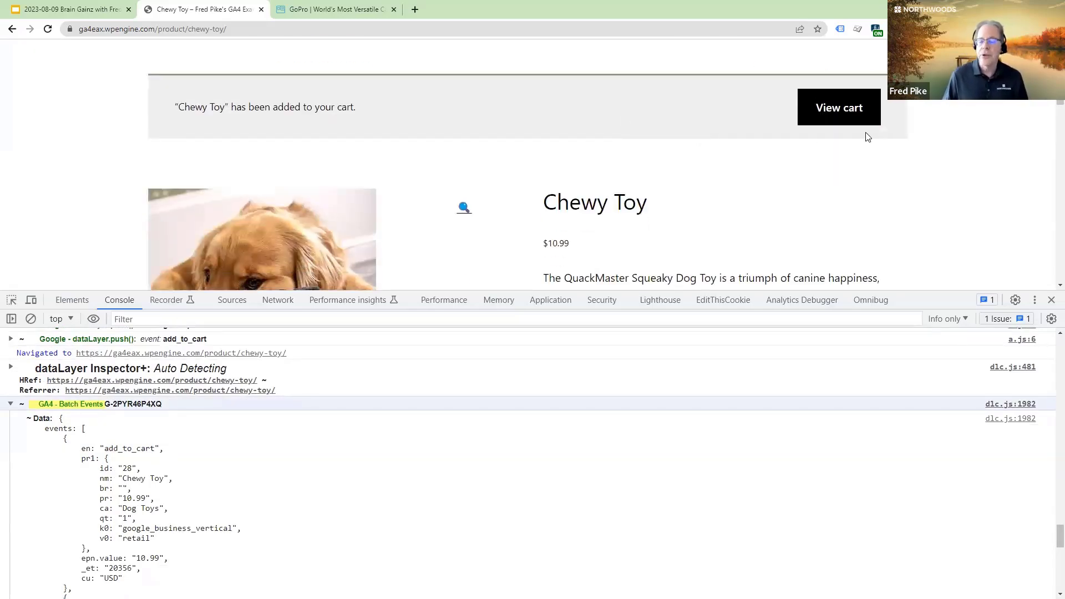
click(837, 109)
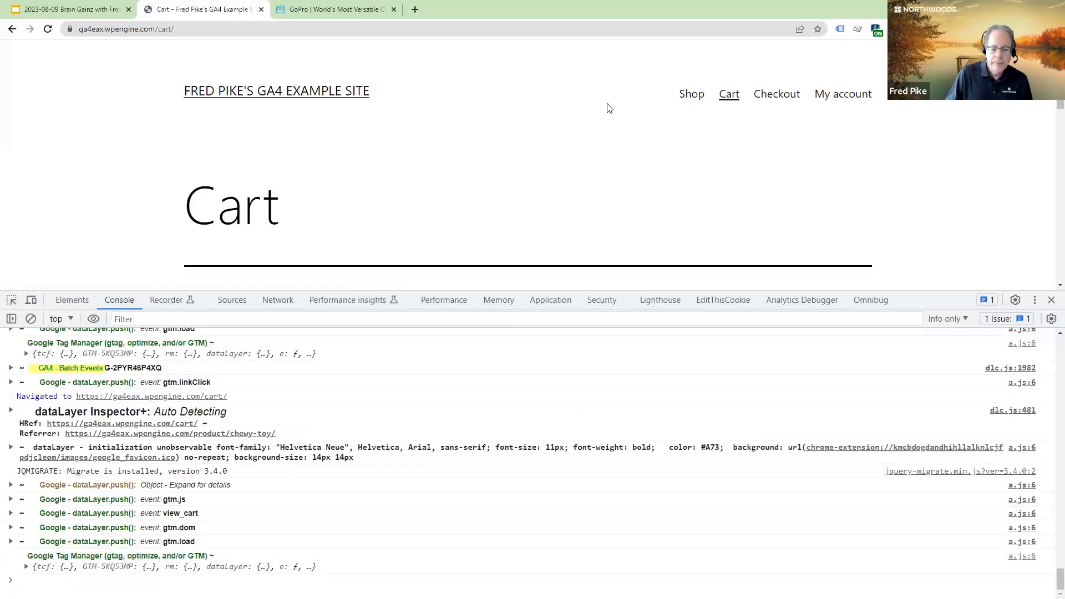
scroll(584, 110, down, 1)
scroll(583, 109, down, 5)
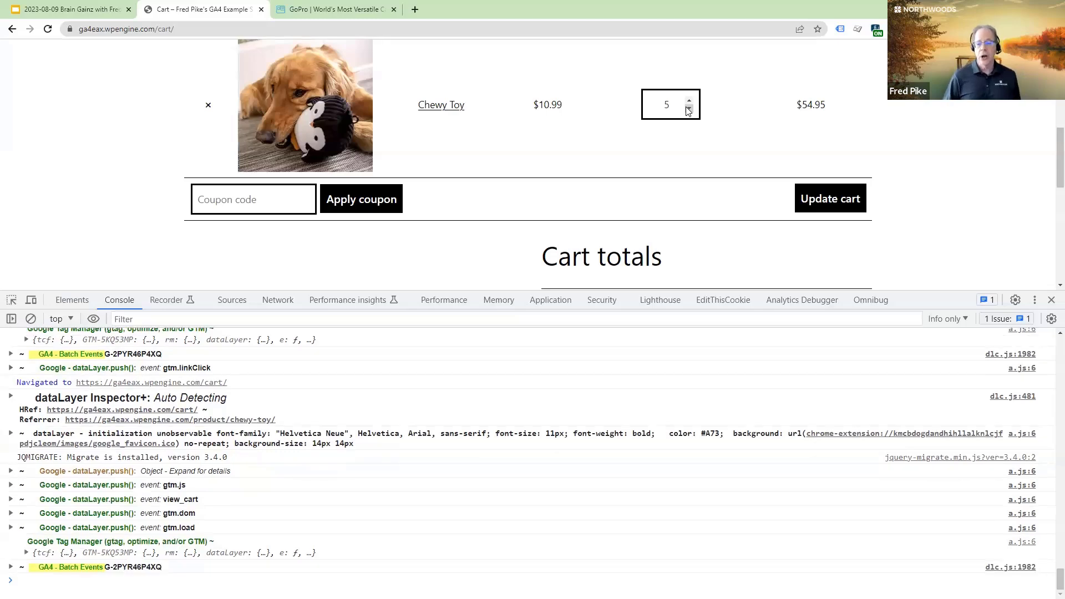
- Update the cart with a Chewy Toy quantity of 7 and inspect the product data of the resulting GA4 add_to_cart event
click(689, 101)
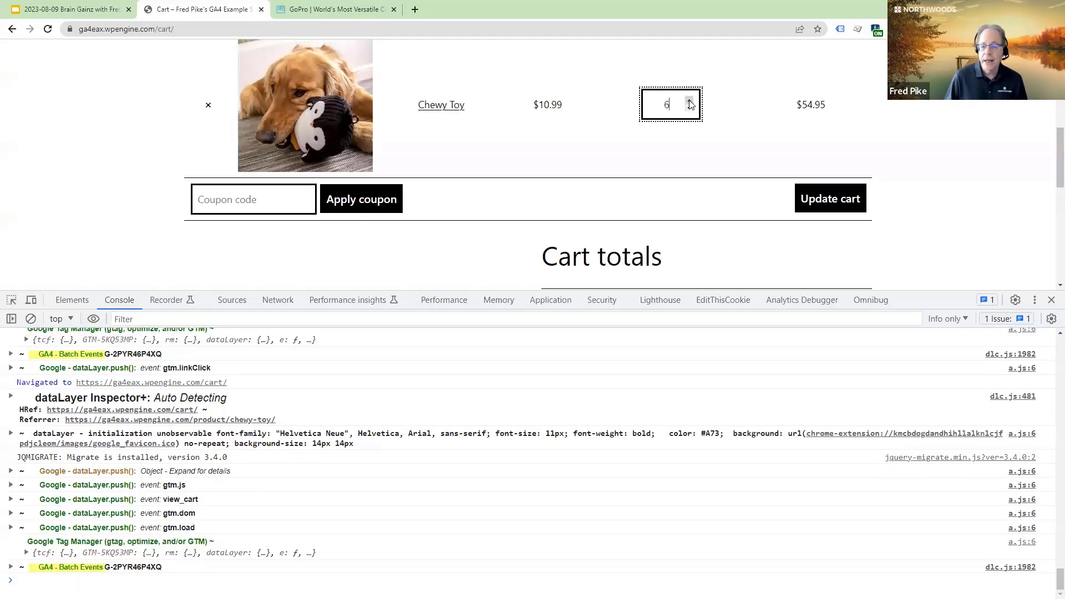
click(689, 101)
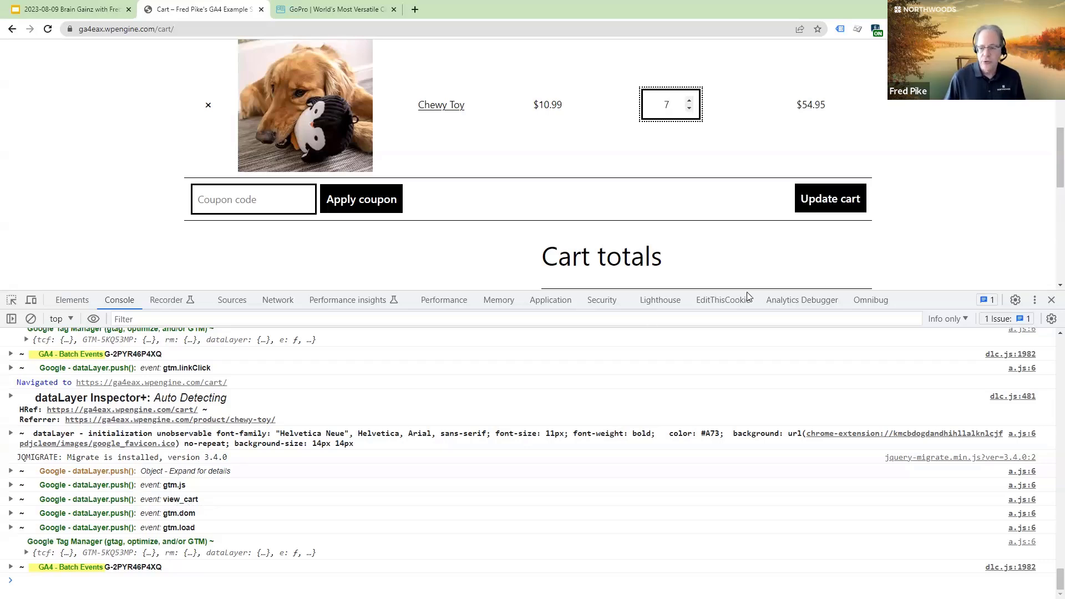
click(845, 203)
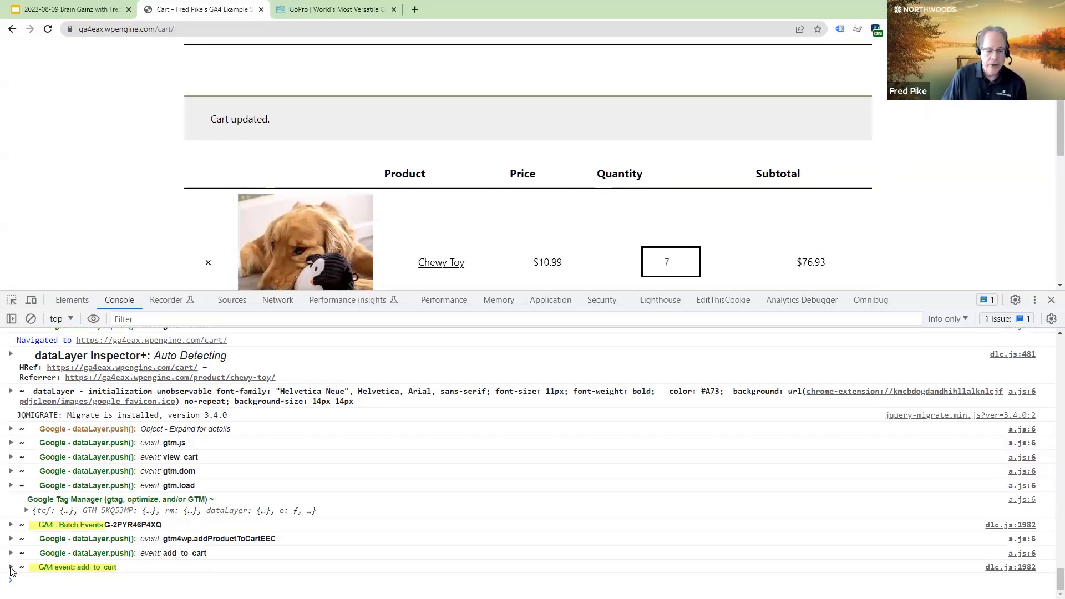
click(11, 567)
scroll(245, 548, down, 7)
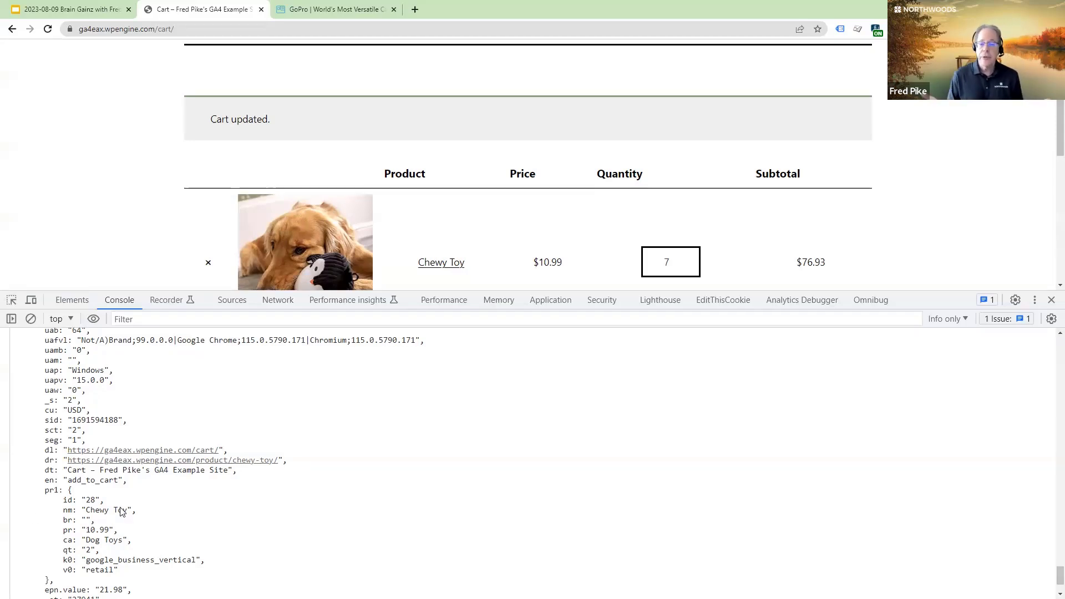
- Proceed from the cart to checkout and inspect the begin_checkout data in the newly logged GA4 Batch Events entry
scroll(869, 124, down, 8)
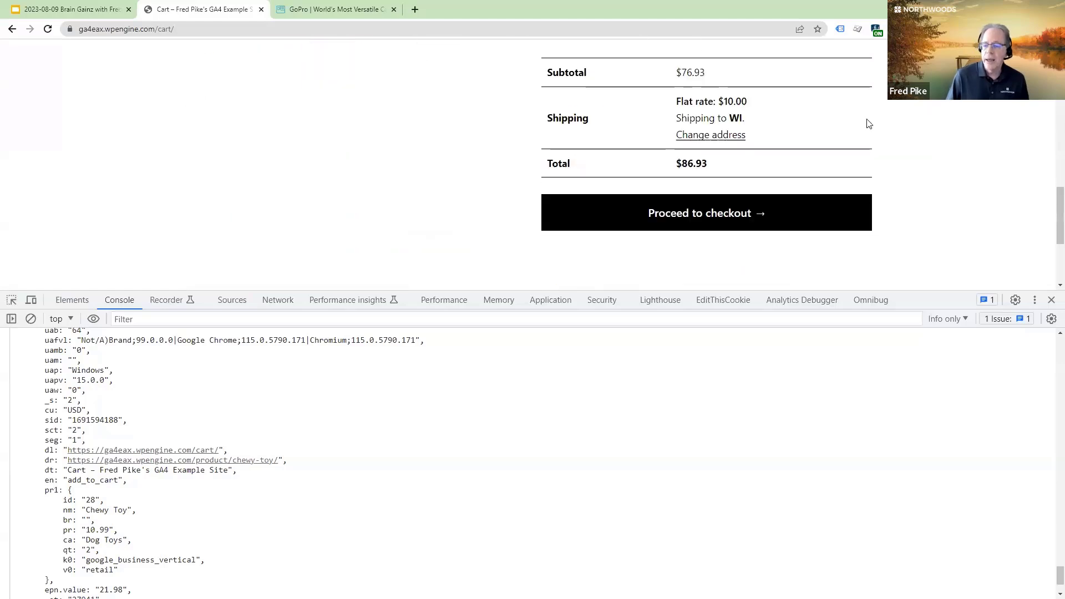
scroll(876, 119, up, 3)
scroll(839, 144, down, 3)
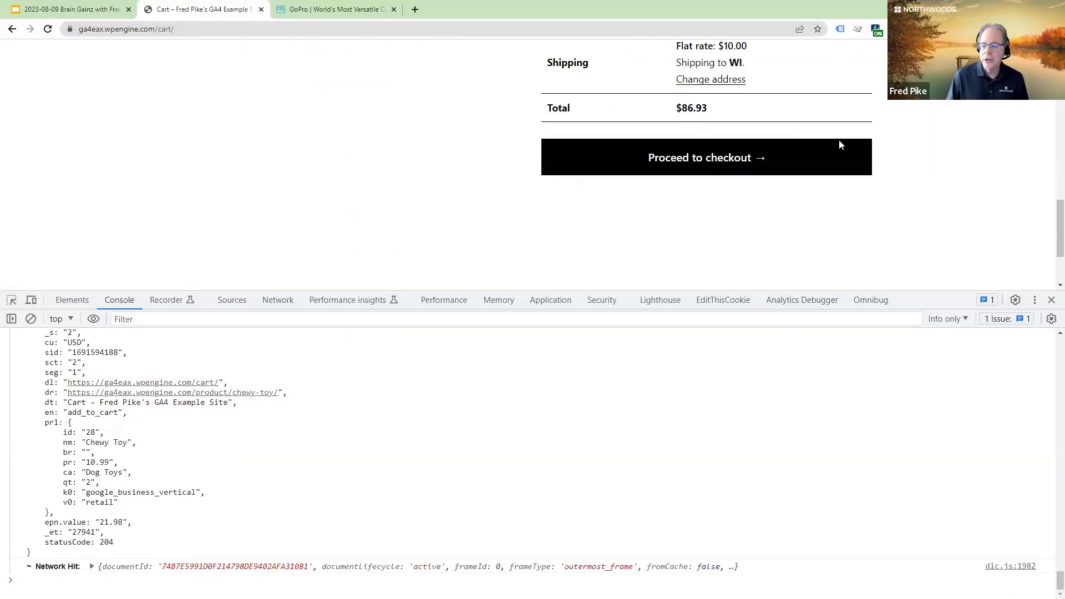
click(722, 157)
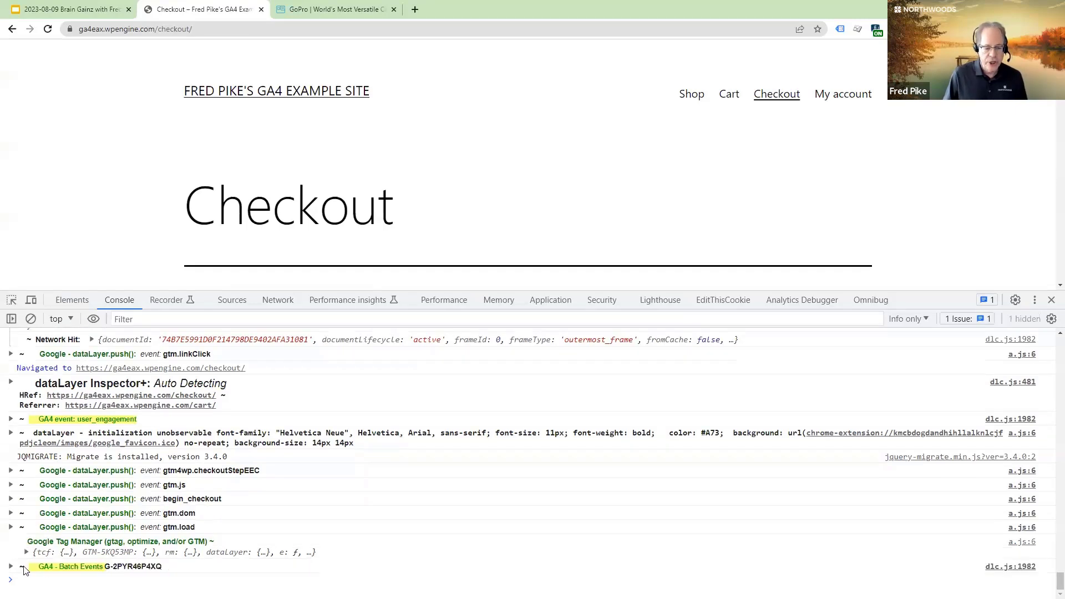
click(11, 566)
scroll(229, 485, down, 3)
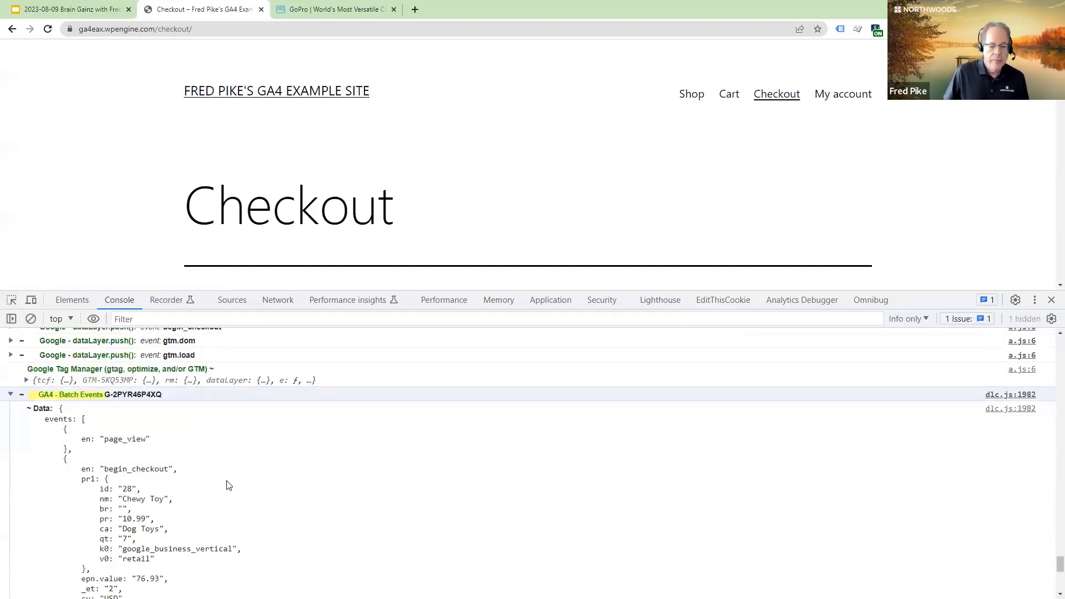
scroll(224, 477, down, 2)
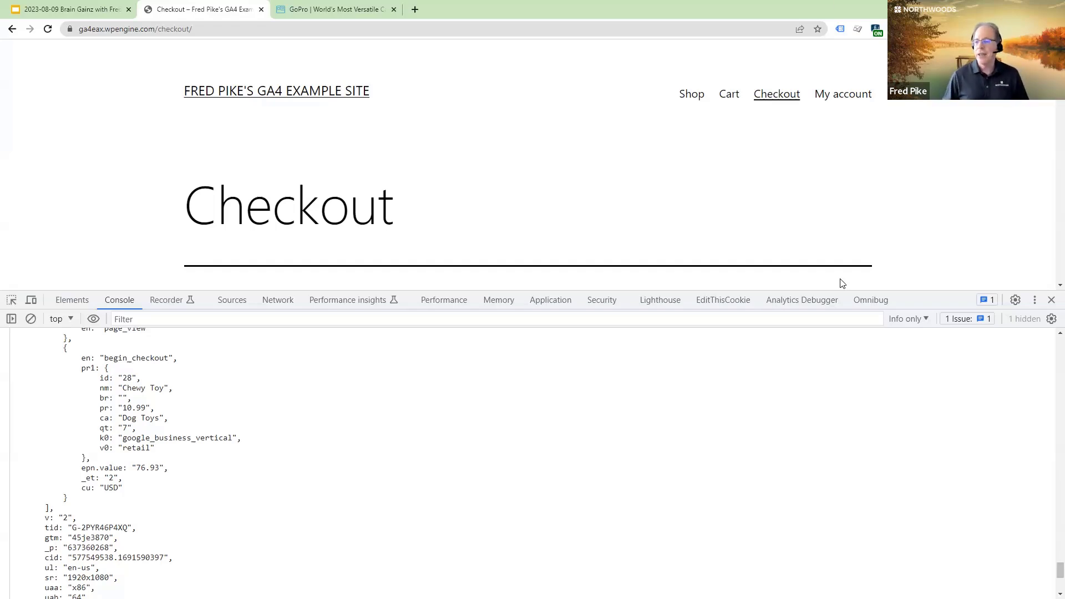
- Open the Analytics Debugger in the developer tools and start debugging the Checkout page
click(893, 29)
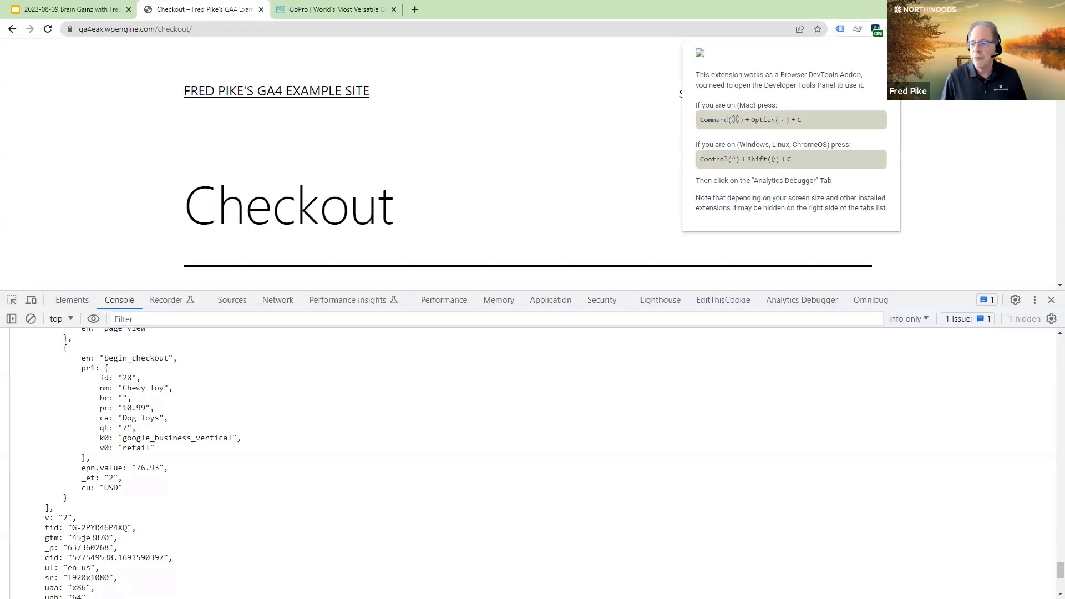
click(893, 29)
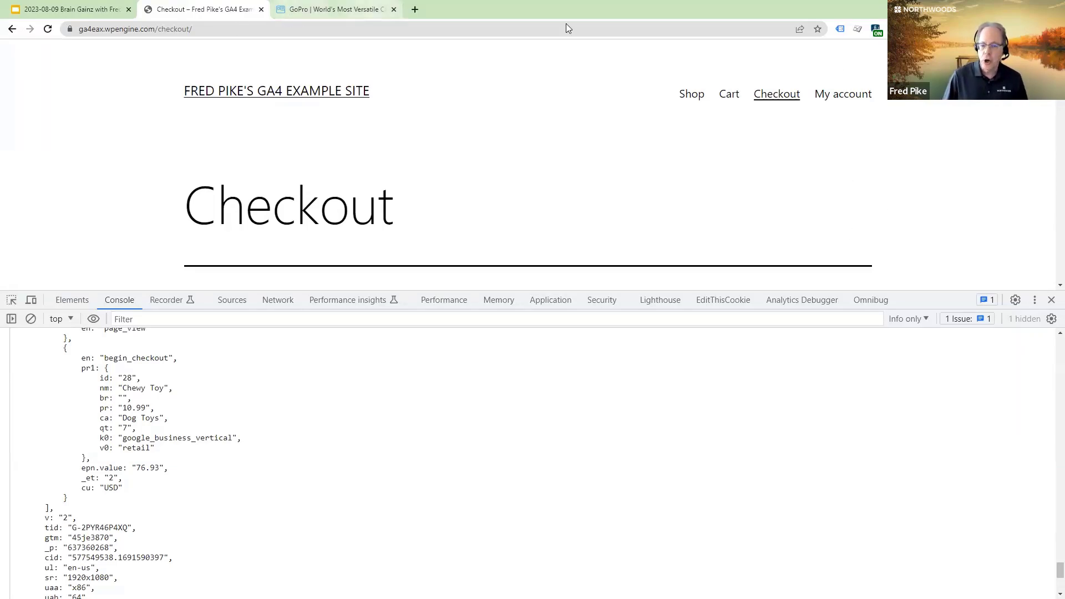
click(799, 303)
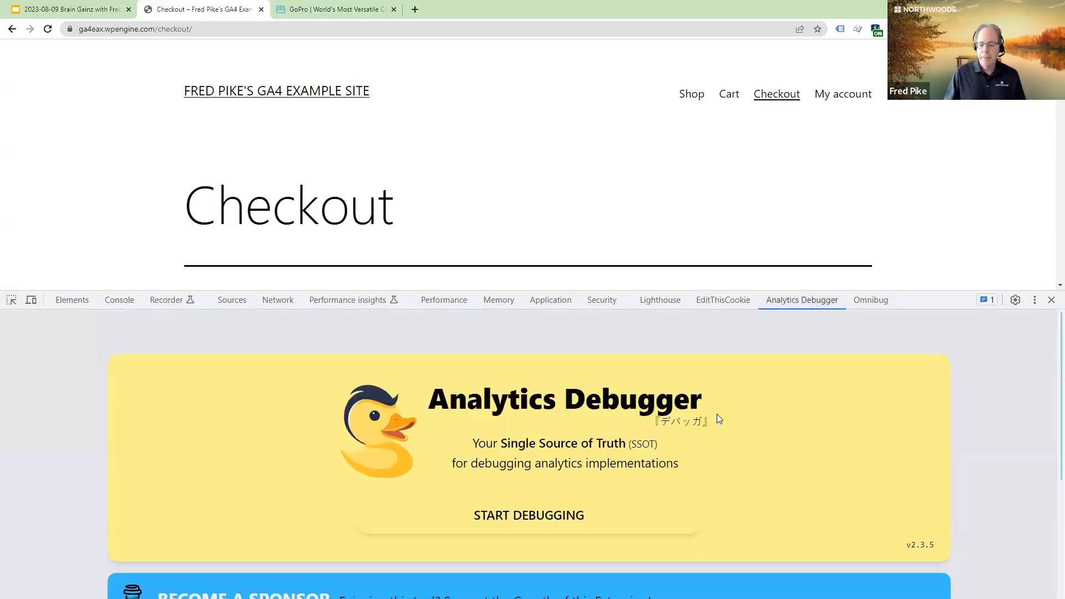
scroll(597, 408, down, 1)
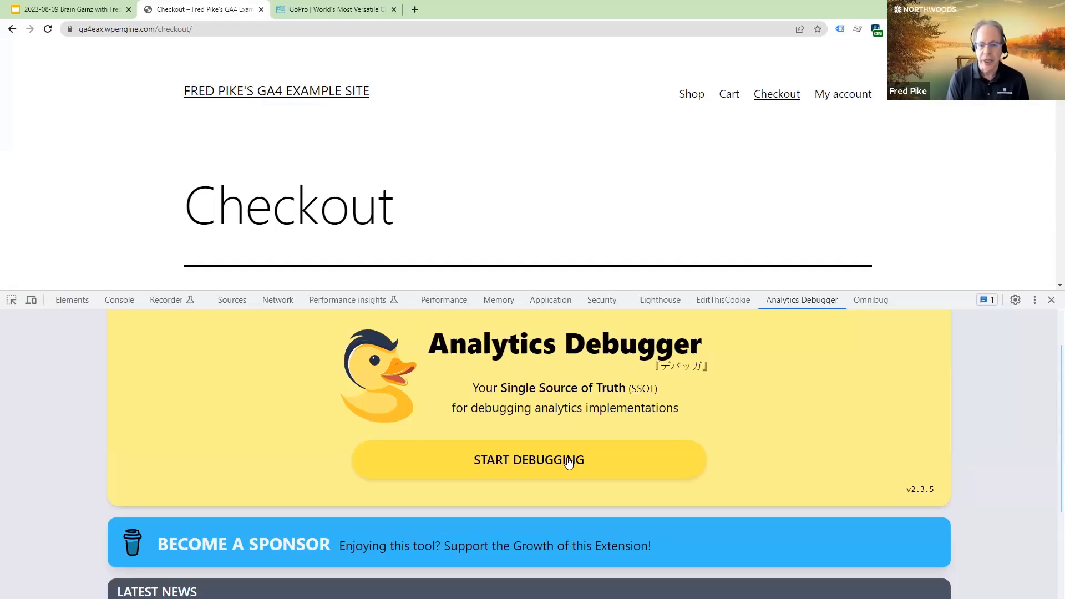
click(557, 462)
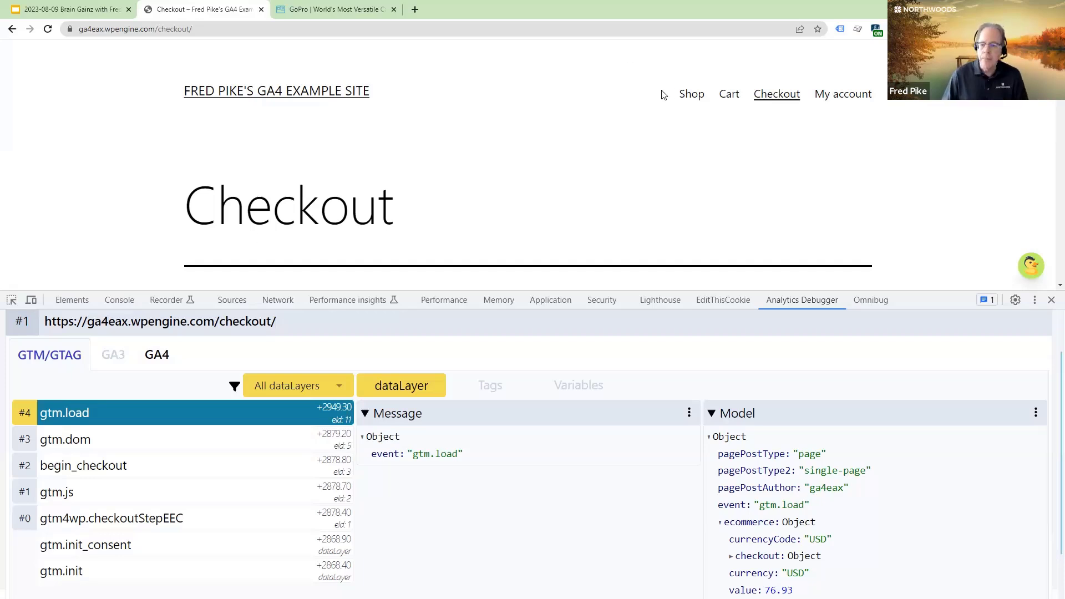
- Go to the Shop page and list its GA4 events in the Analytics Debugger
click(691, 94)
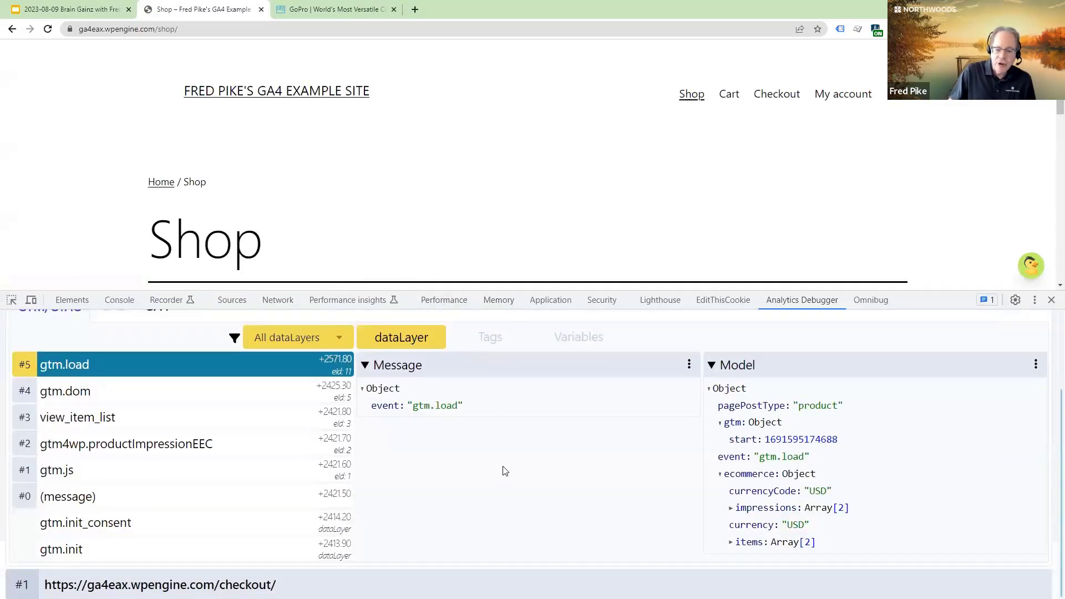
scroll(503, 468, up, 2)
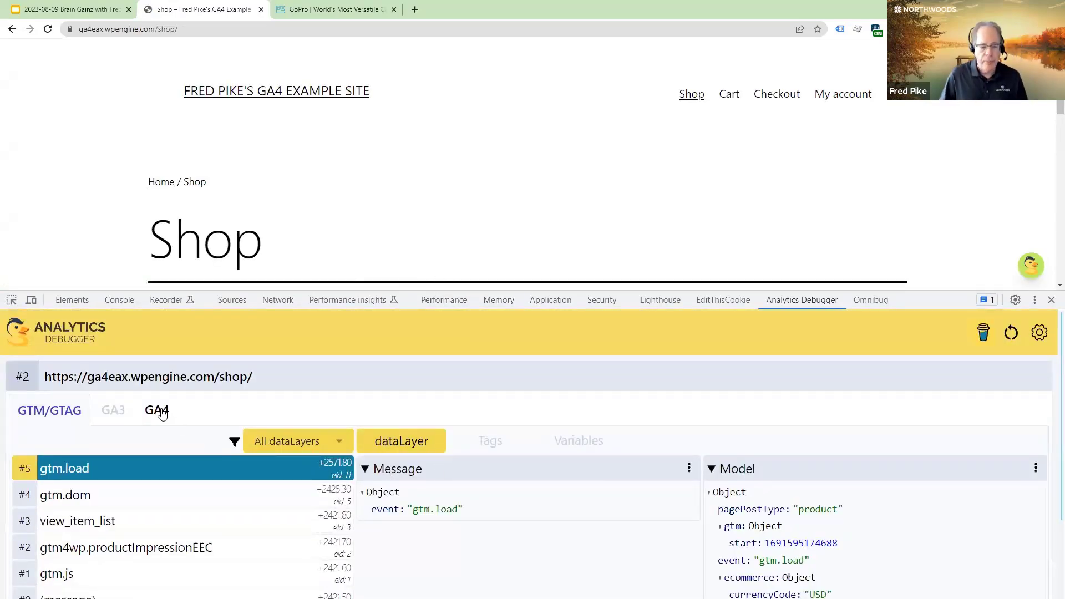
click(159, 411)
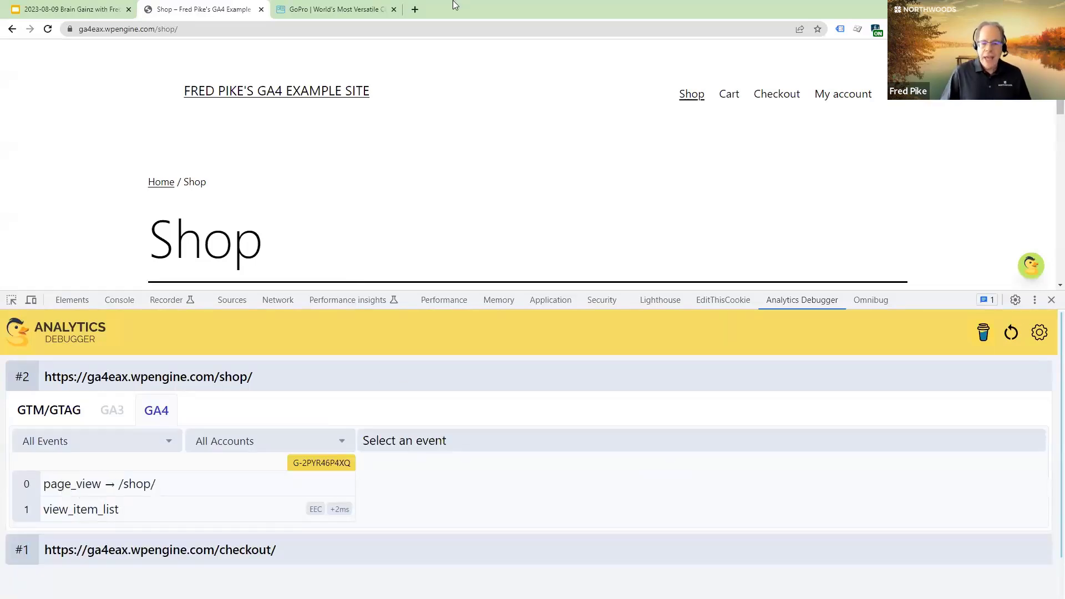
- Add the Chewy Toy to the cart from the Shop page and show the add_to_cart event's details in the Analytics Debugger
scroll(431, 64, down, 8)
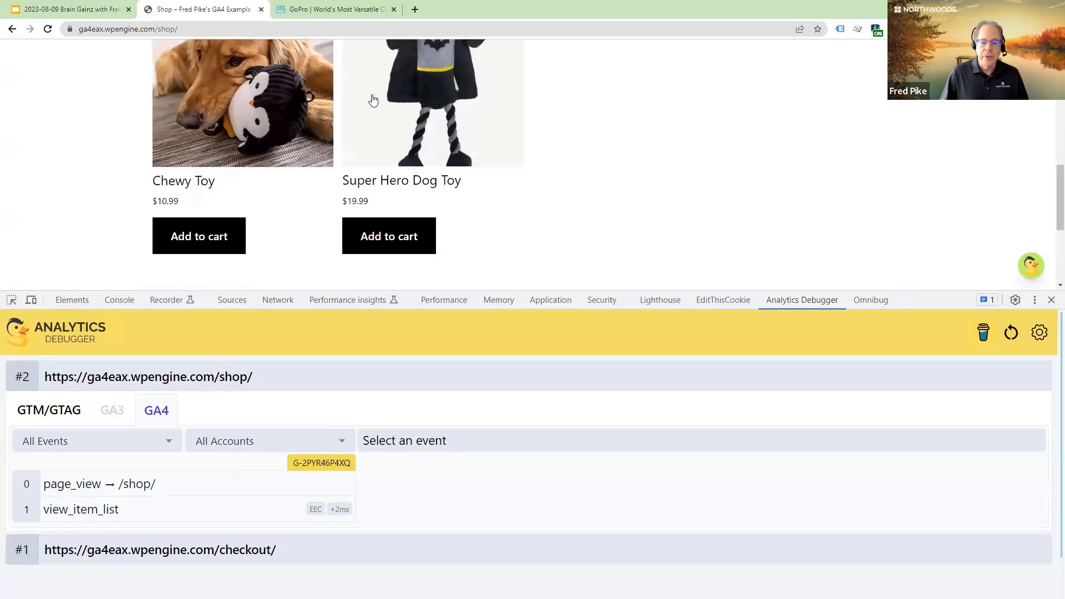
click(198, 240)
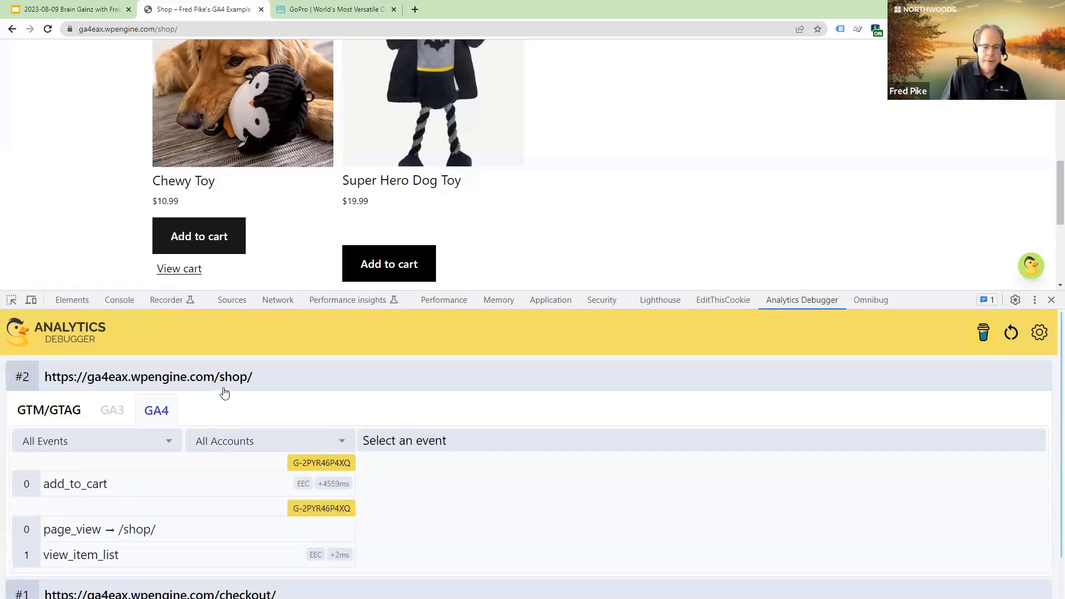
click(71, 488)
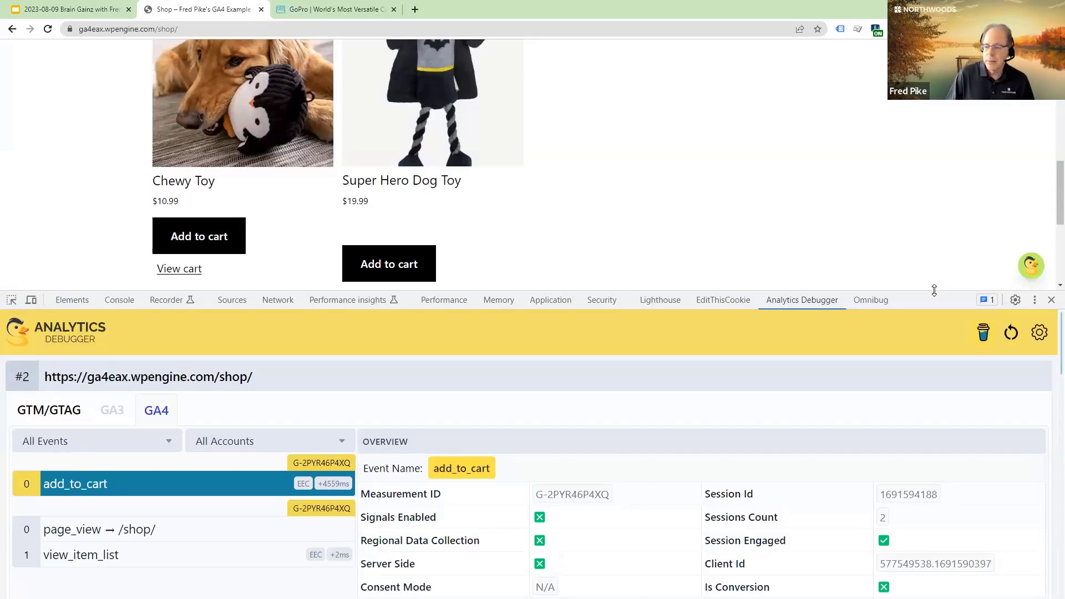
- Enlarge the developer tools area and examine the add_to_cart event's parameters, user properties, ecommerce data and shared parameters
drag(933, 290, 926, 130)
scroll(705, 405, down, 2)
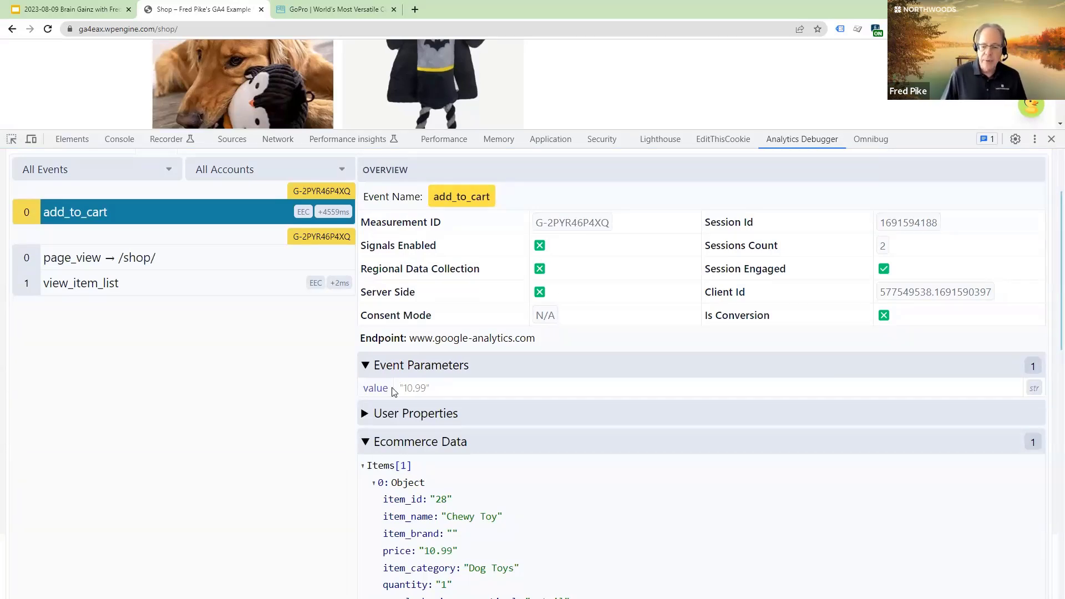
click(372, 414)
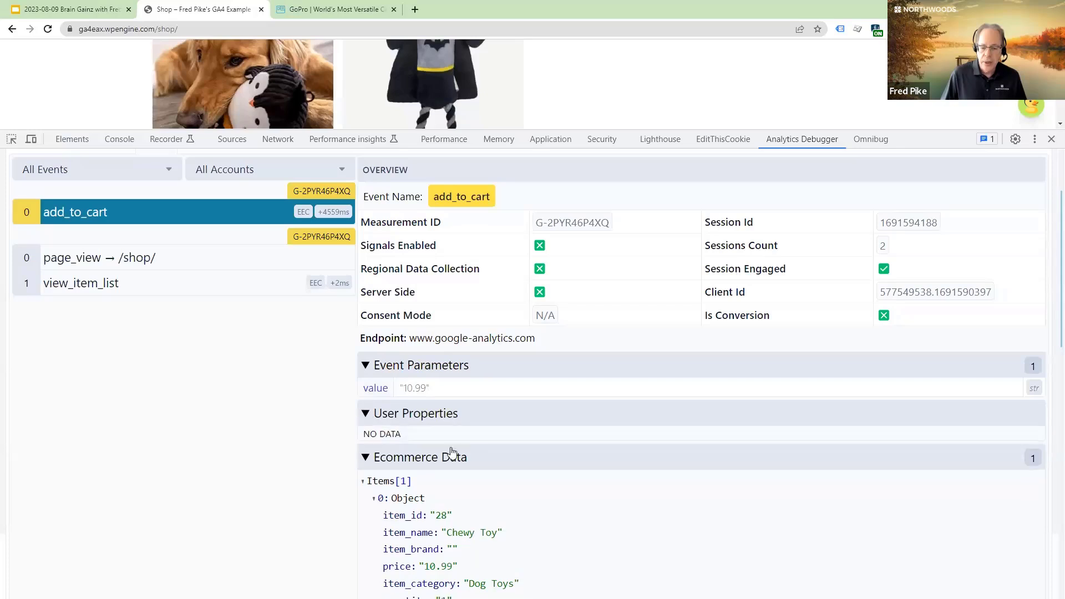
scroll(517, 476, down, 2)
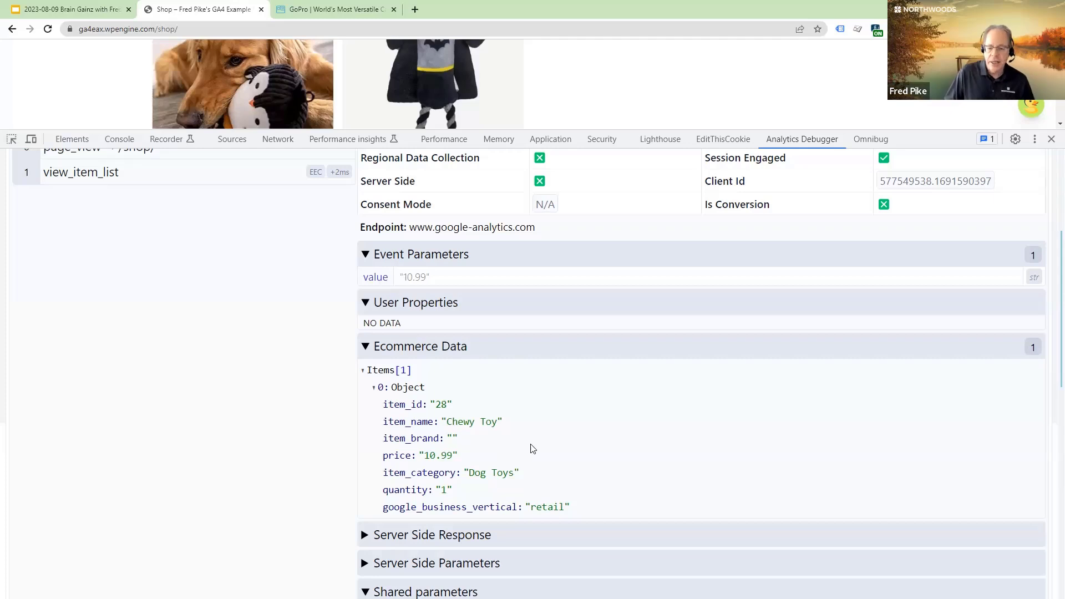
scroll(533, 448, down, 5)
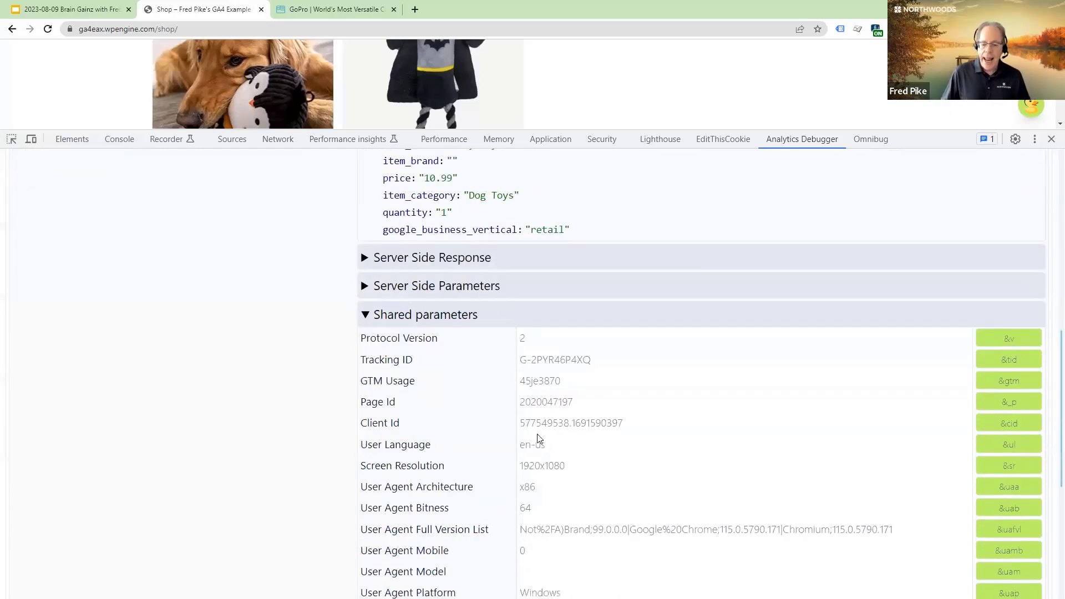
scroll(539, 438, down, 2)
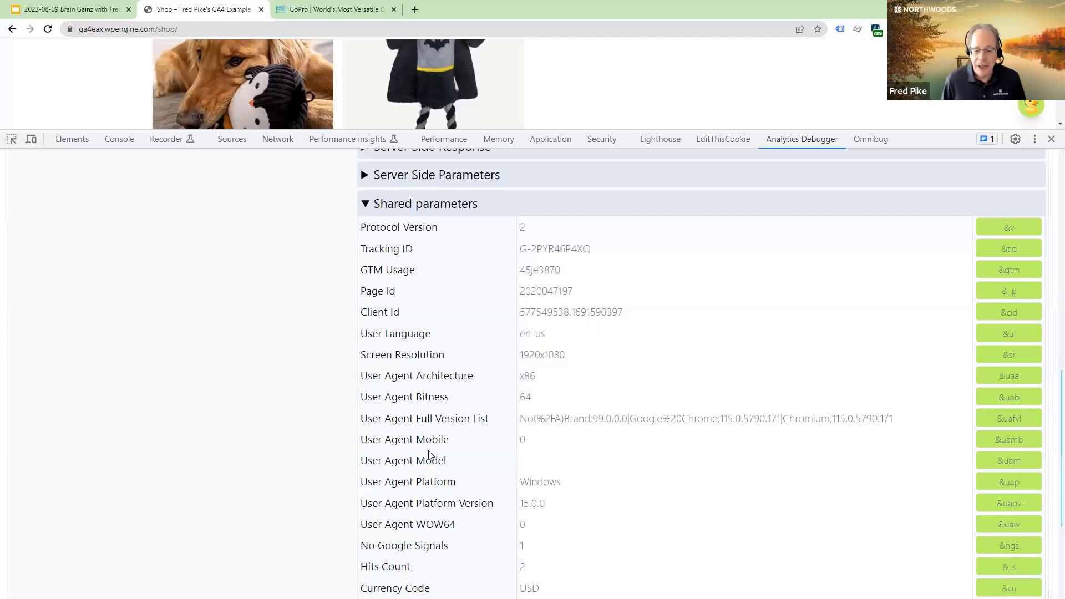
scroll(430, 444, down, 4)
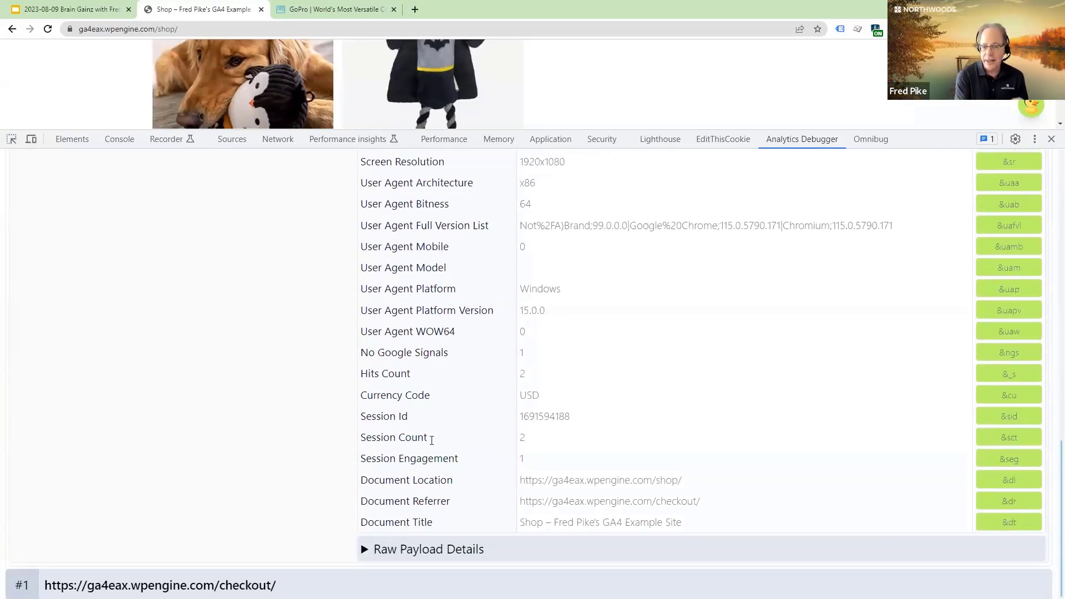
- Expand the add_to_cart event's Raw Payload Details, review the payload and return to the event overview
click(370, 550)
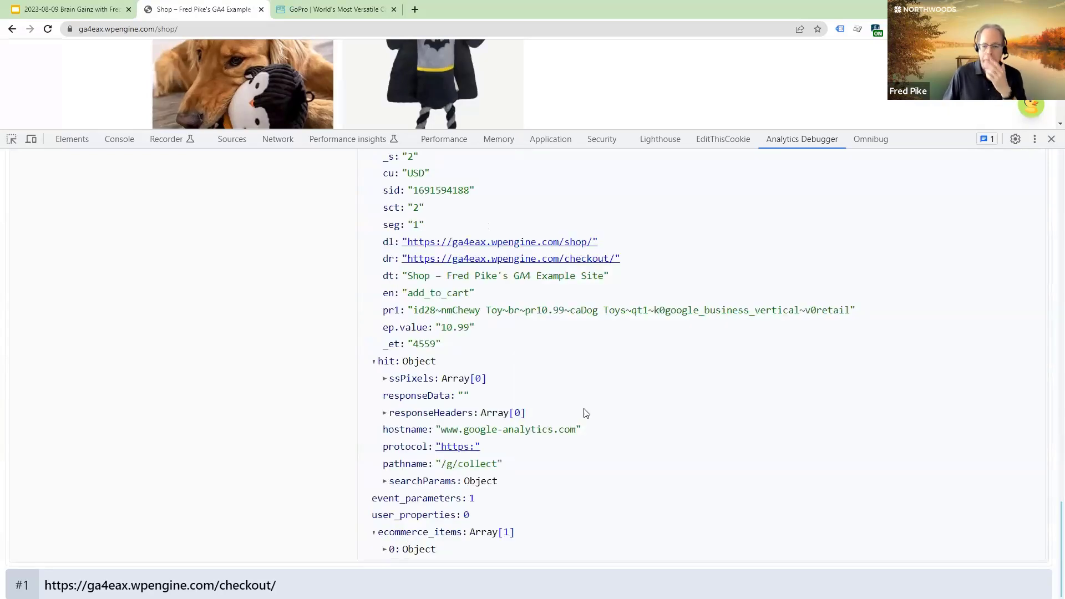
scroll(586, 413, up, 8)
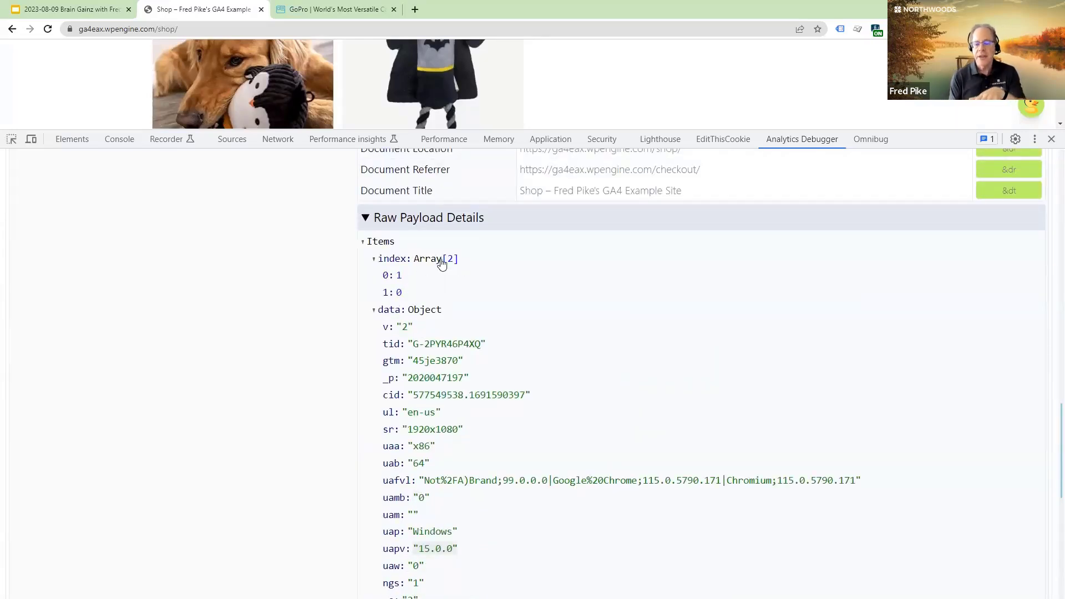
scroll(443, 264, up, 10)
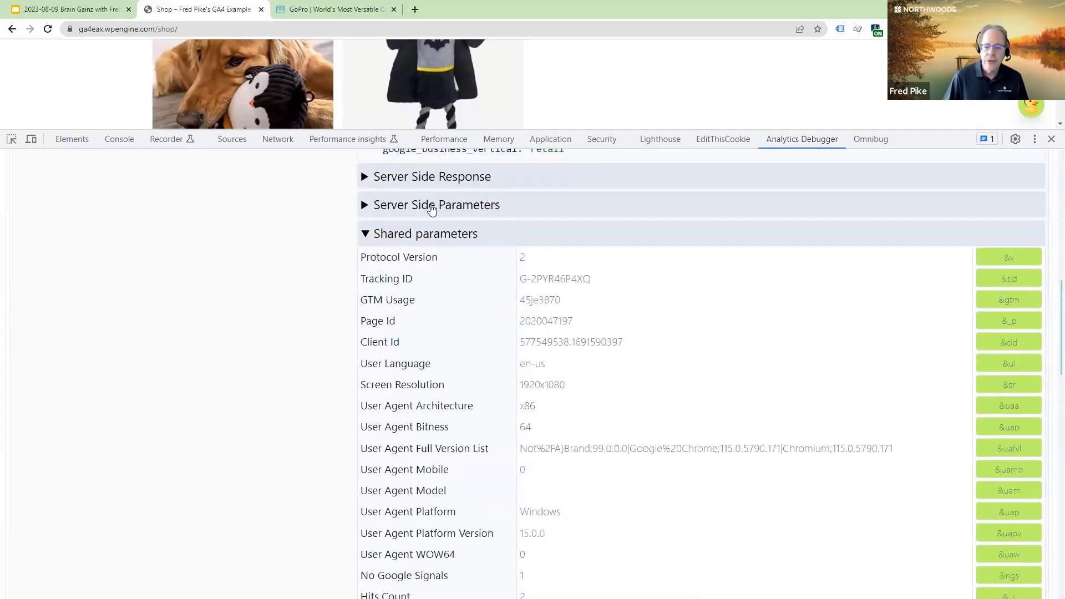
scroll(423, 206, up, 2)
scroll(448, 289, up, 2)
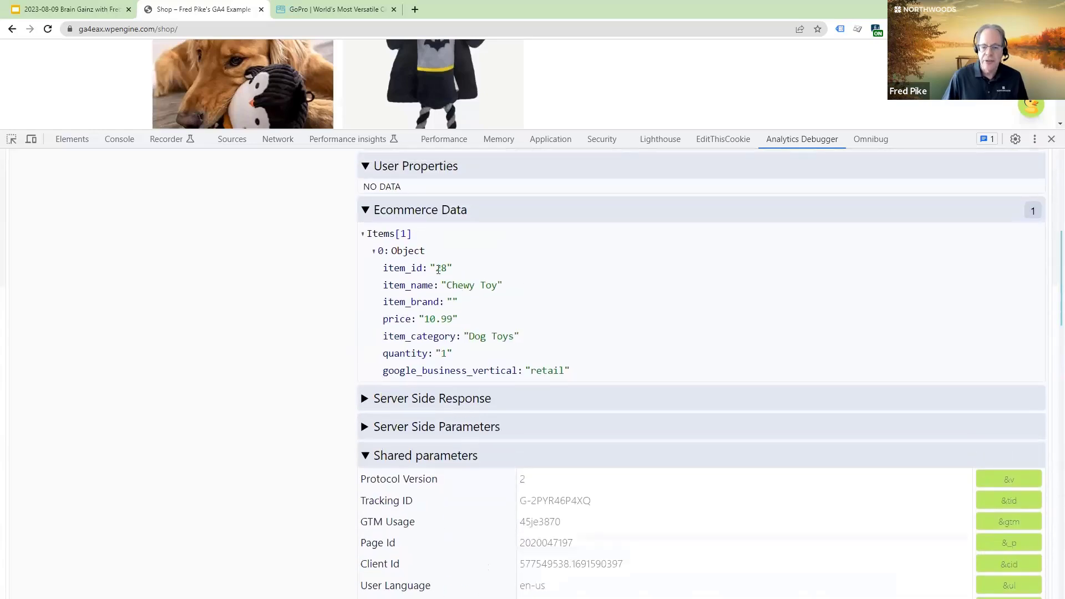
scroll(468, 226, up, 2)
scroll(467, 226, up, 1)
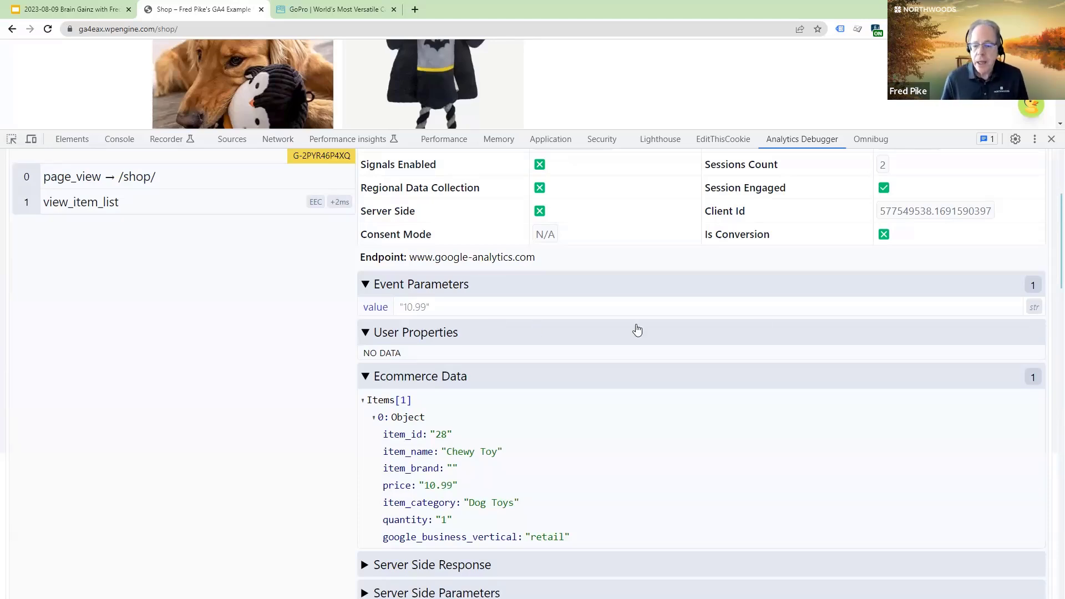
scroll(686, 475, up, 3)
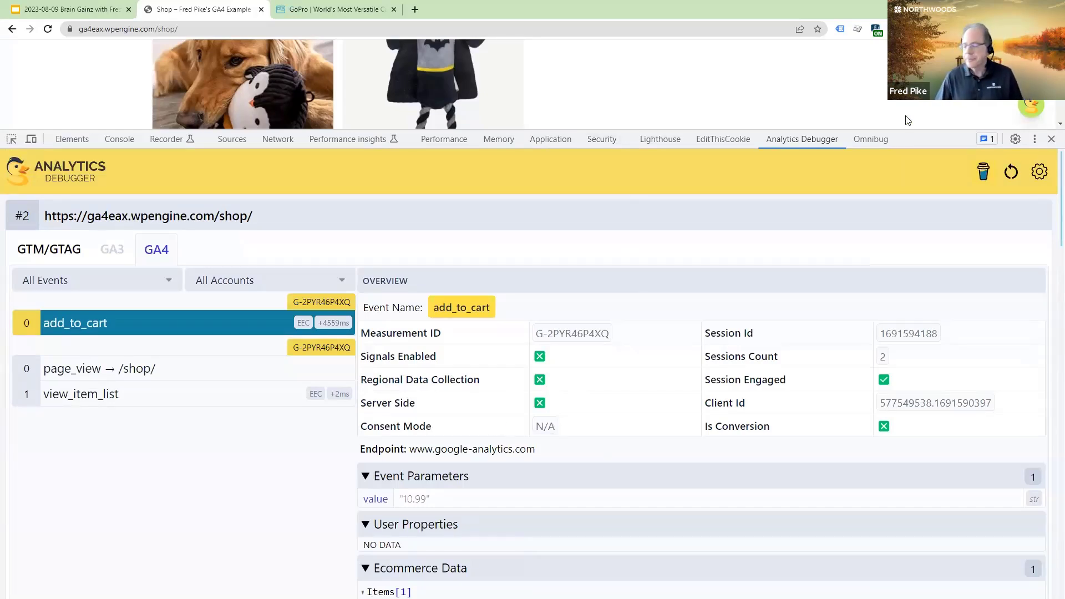
- Switch to the open GoPro site, display its Console log and reload the page
click(342, 11)
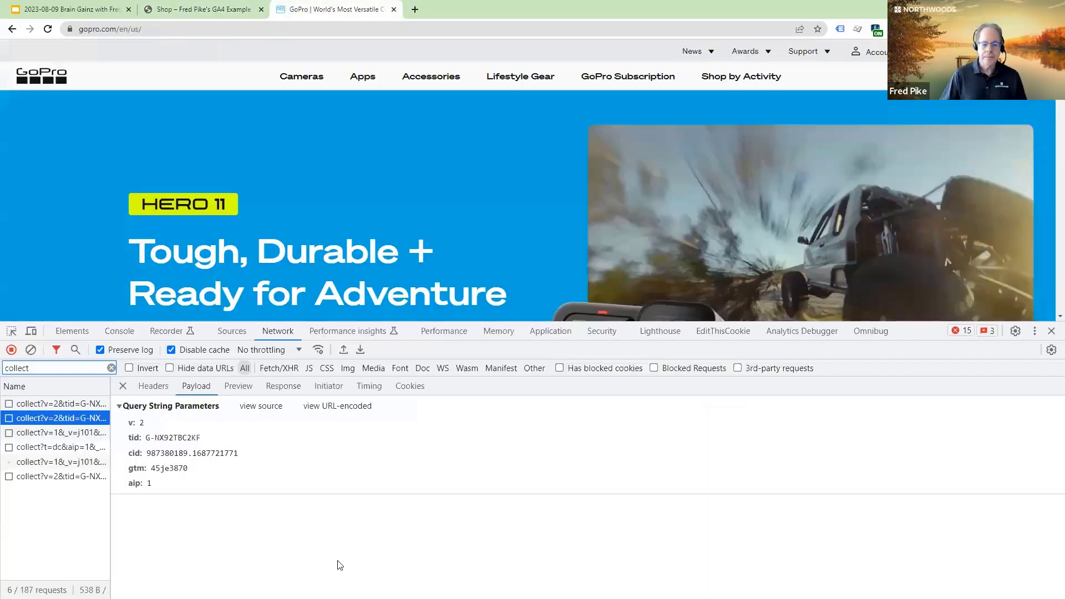
click(119, 331)
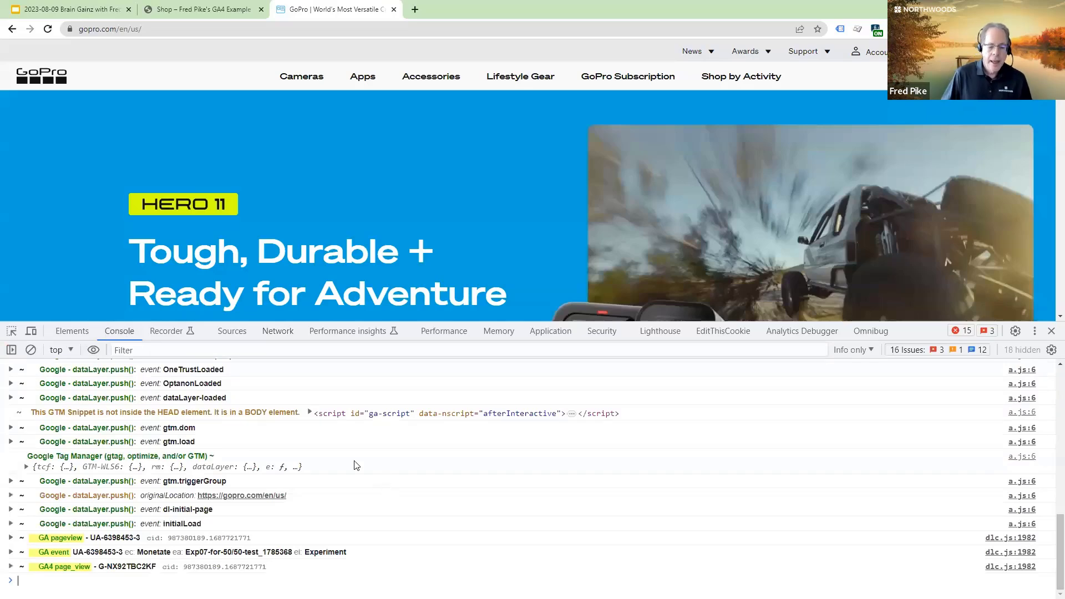
click(48, 29)
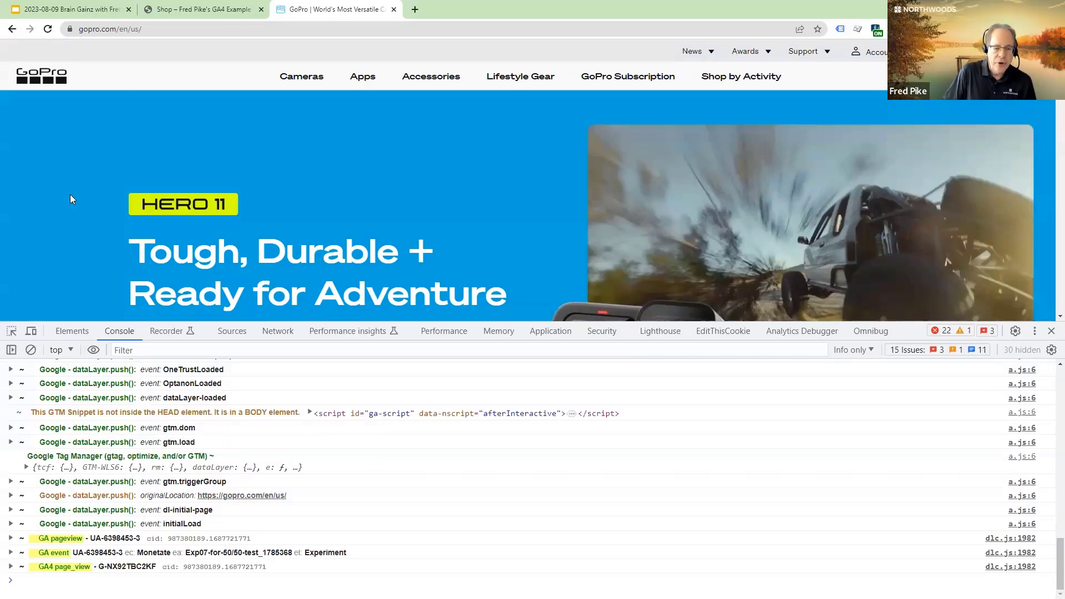
- Scroll the GoPro homepage to Shop by Activity, expand the logged GA4 scroll event and enlarge the developer tools area
scroll(71, 199, down, 7)
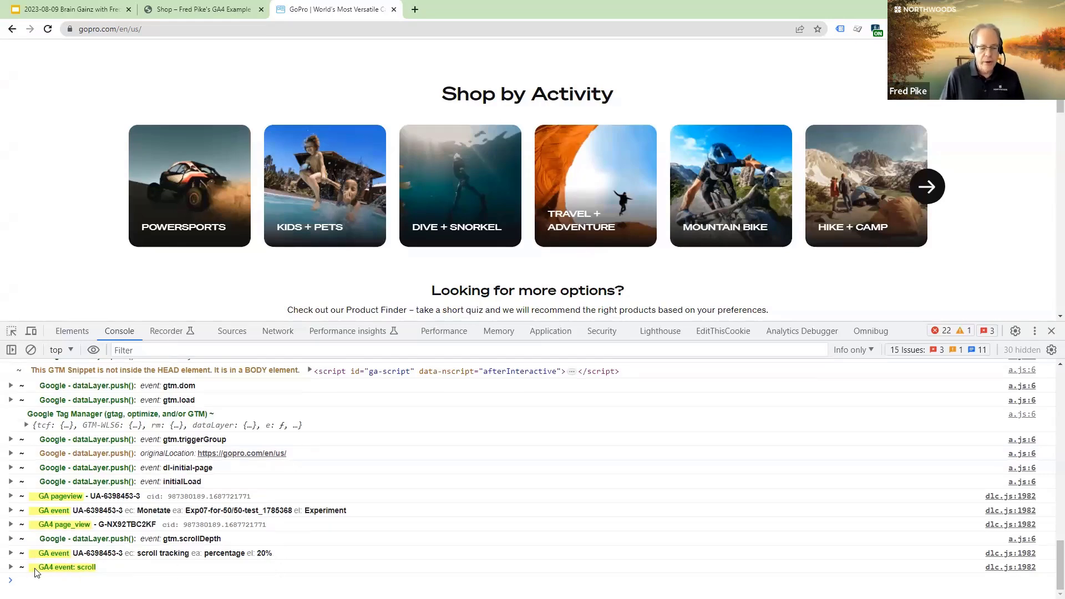
click(10, 567)
scroll(169, 554, down, 1)
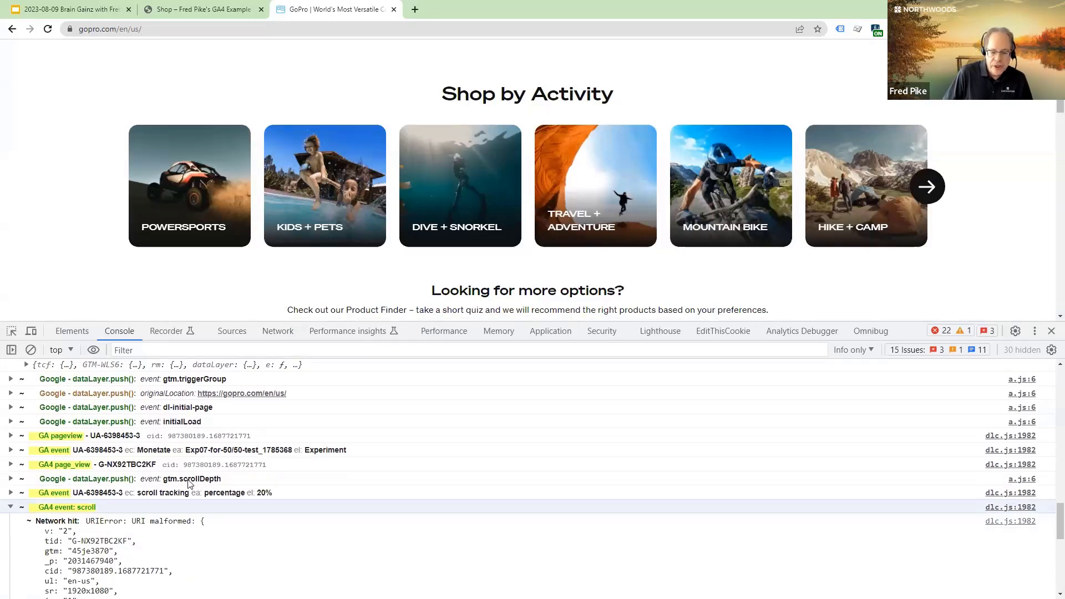
scroll(203, 487, down, 7)
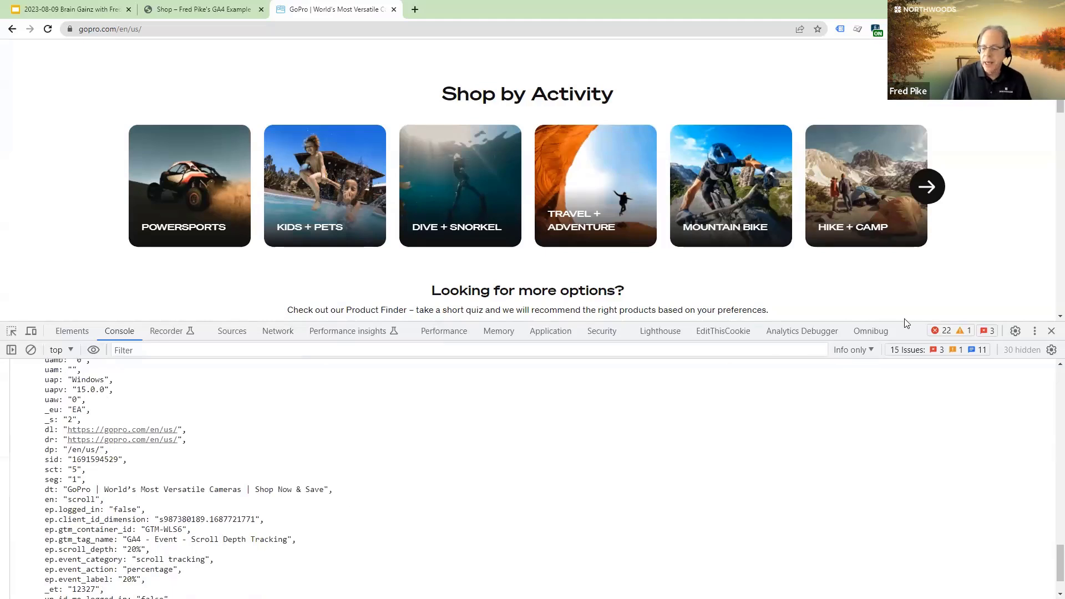
drag(904, 321, 898, 215)
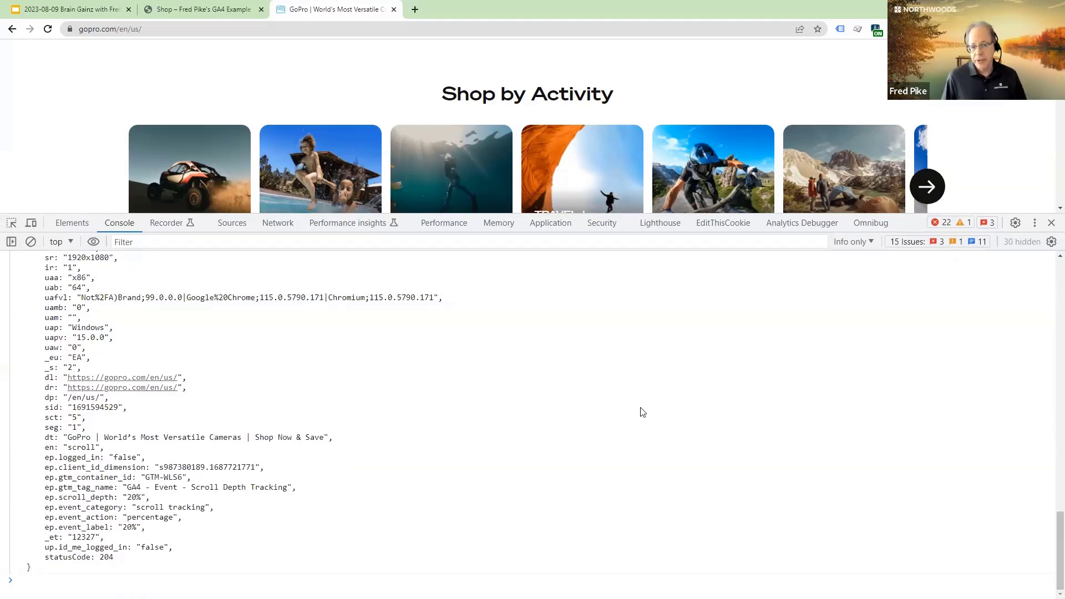
- Examine the GA4 scroll event's network hit parameters, including client ID, tag name, scroll depth and event category
scroll(642, 412, up, 3)
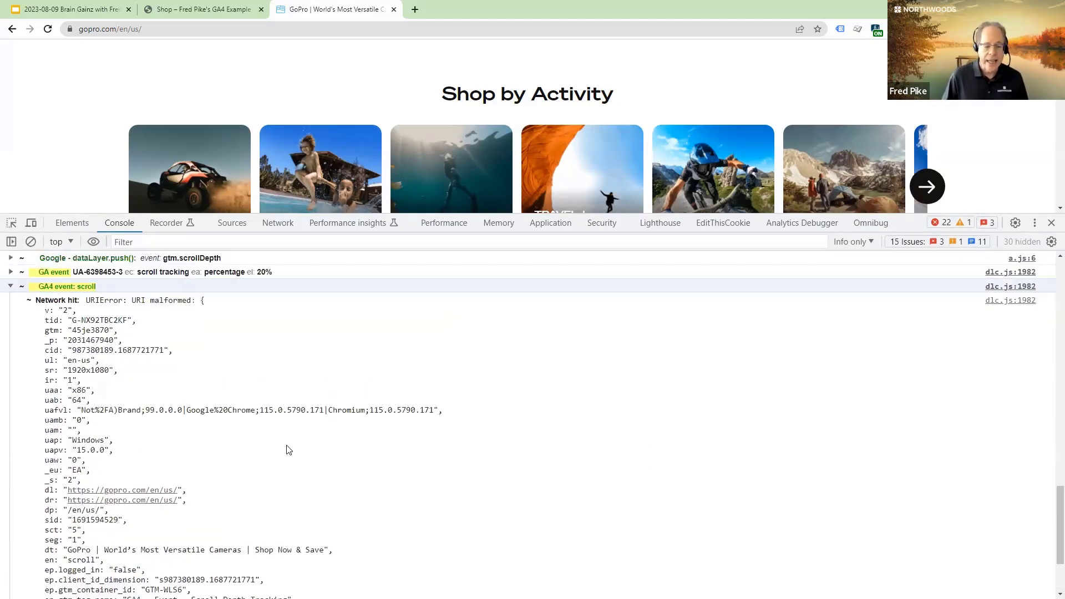
scroll(233, 448, down, 1)
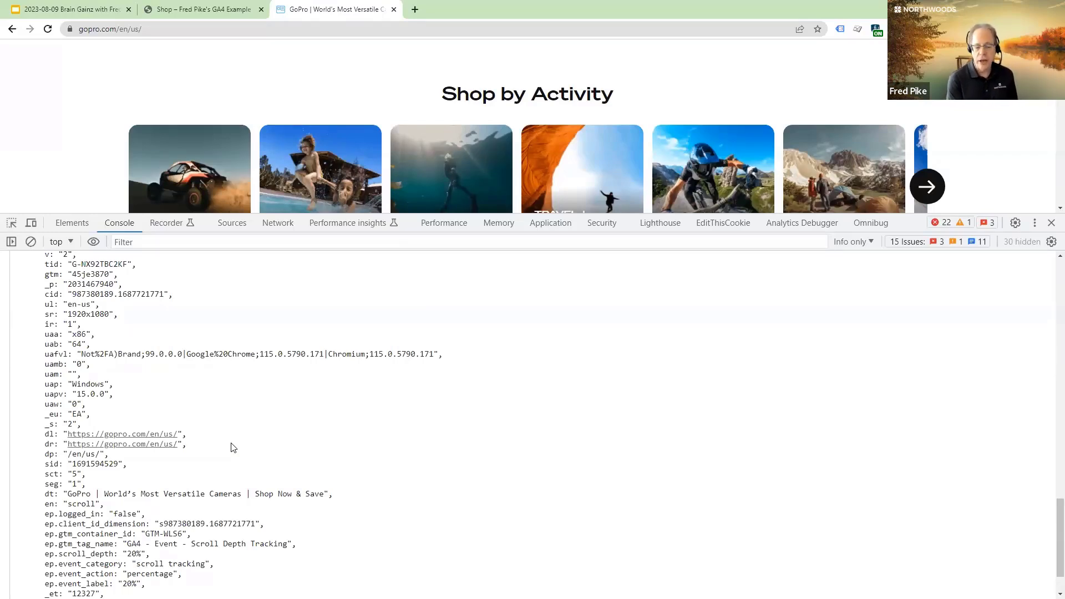
scroll(314, 458, down, 2)
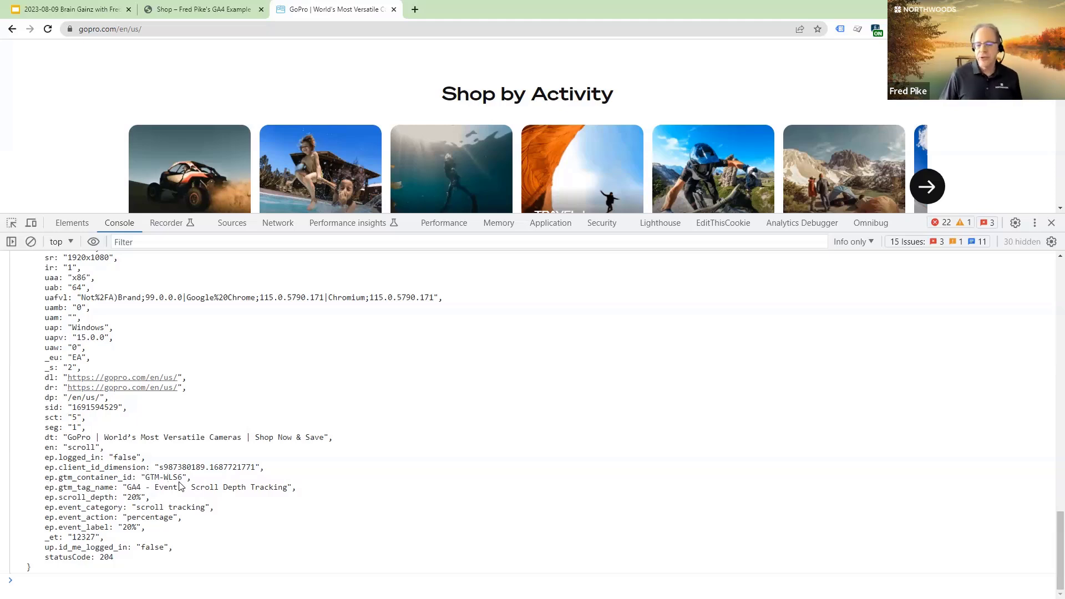
scroll(76, 358, up, 3)
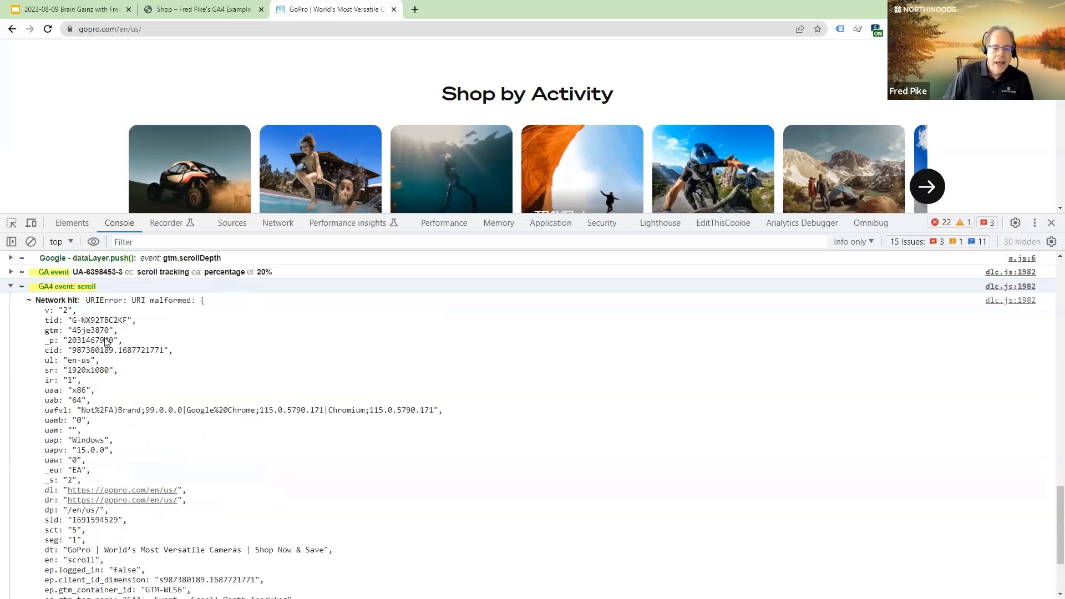
drag(72, 350, 160, 359)
scroll(262, 357, down, 3)
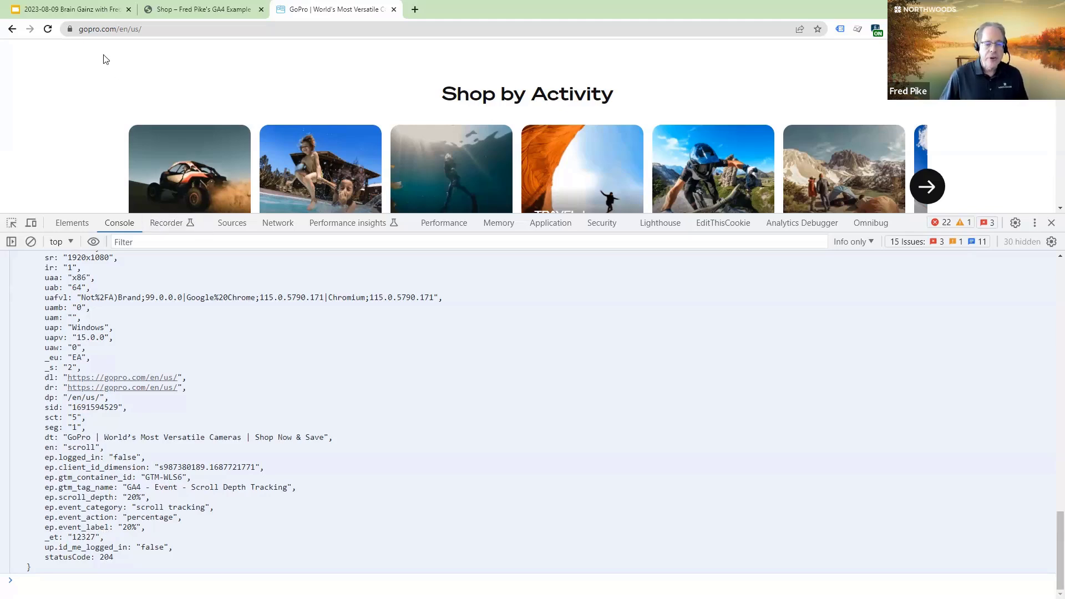
- Scroll the homepage down to its footer to trigger more scroll tracking, and inspect individual gtm.scrollDepth dataLayer pushes in the log
scroll(99, 139, down, 10)
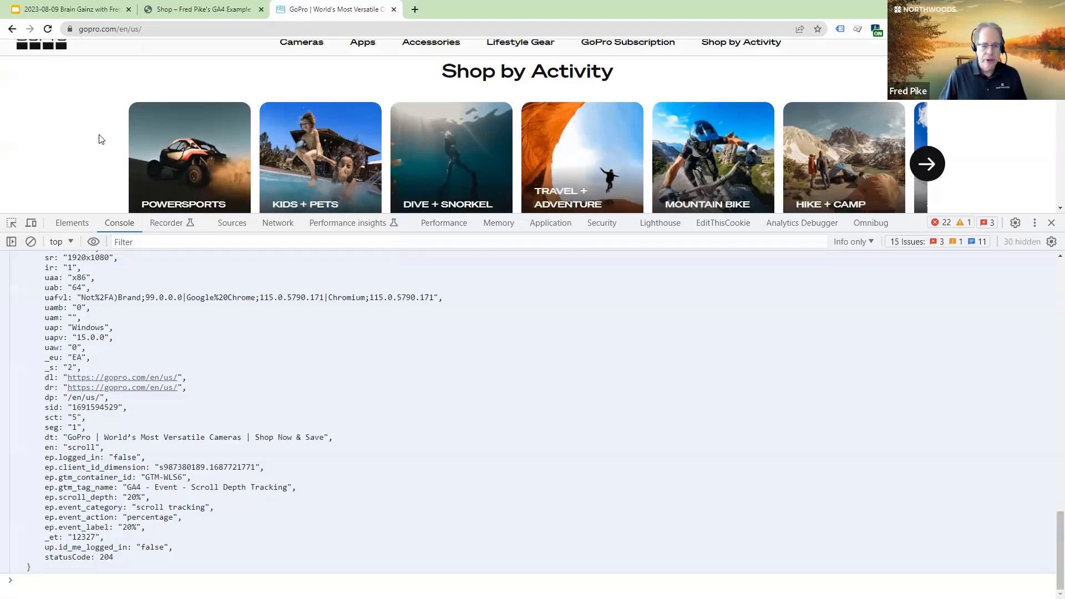
scroll(101, 129, down, 15)
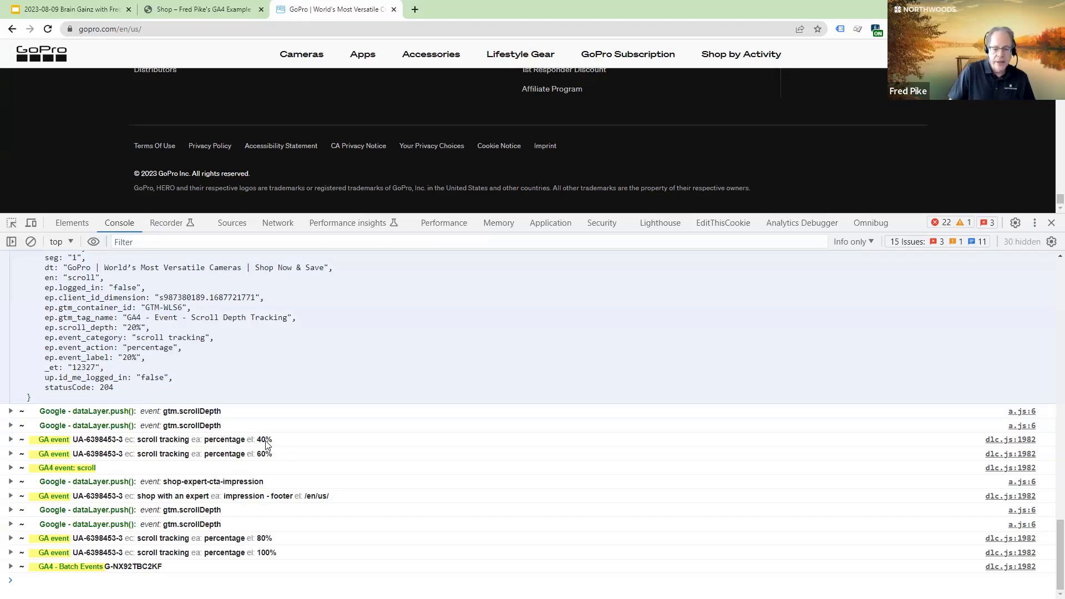
click(13, 412)
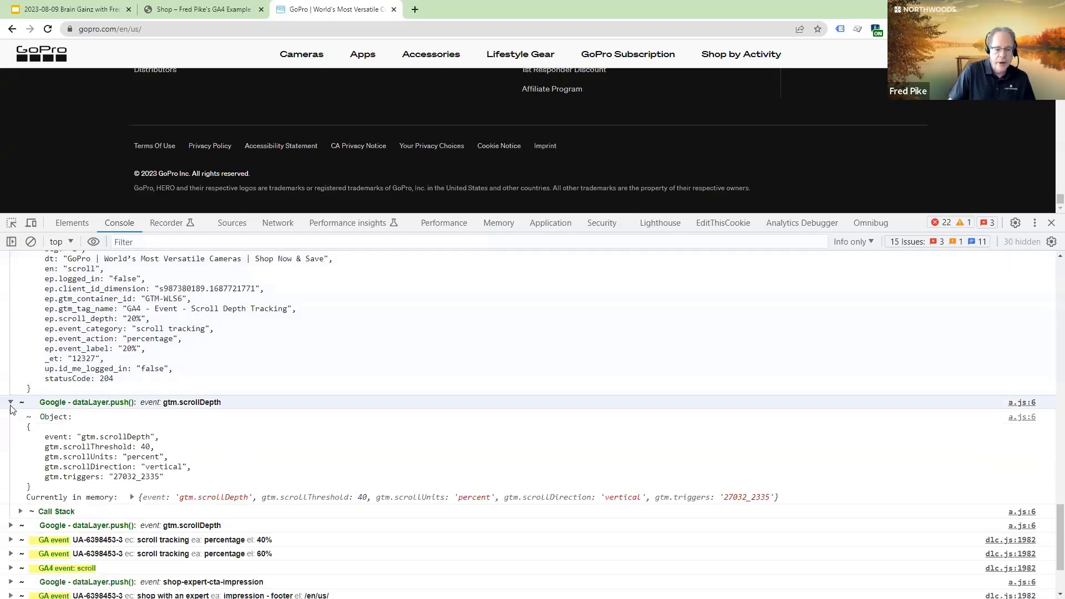
click(39, 410)
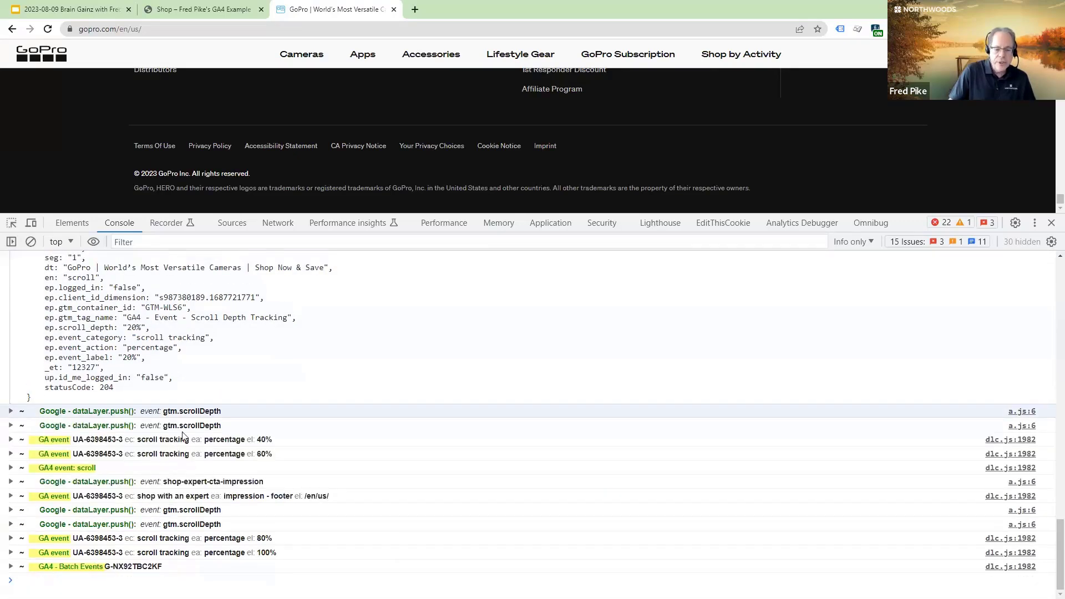
click(11, 510)
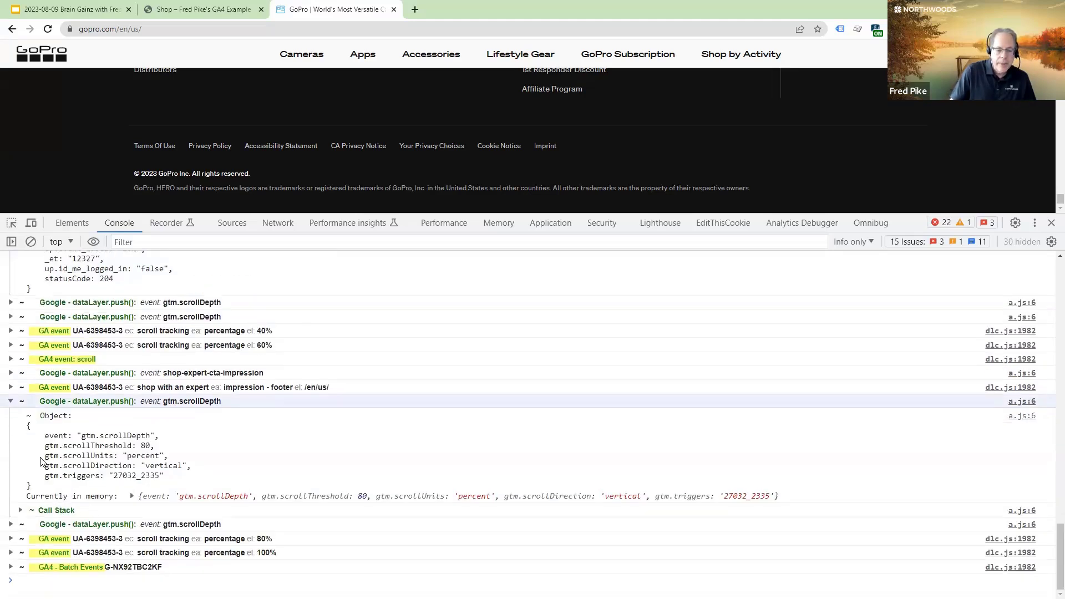
click(11, 524)
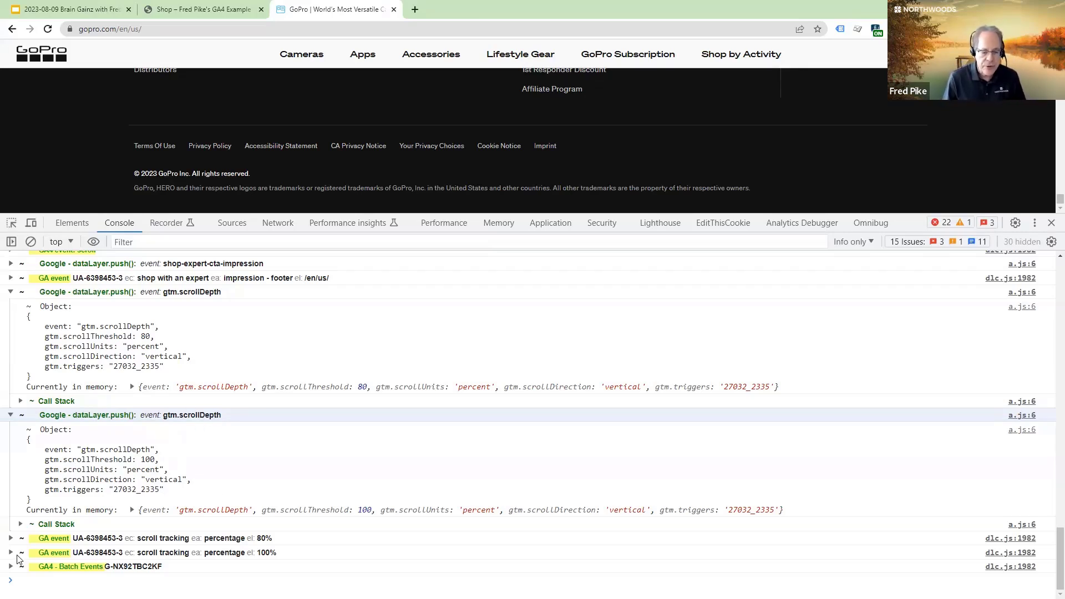
- Expand the GA4 Batch Events entry and review its scroll and shop_with_expert_impression events
click(188, 566)
scroll(193, 548, down, 3)
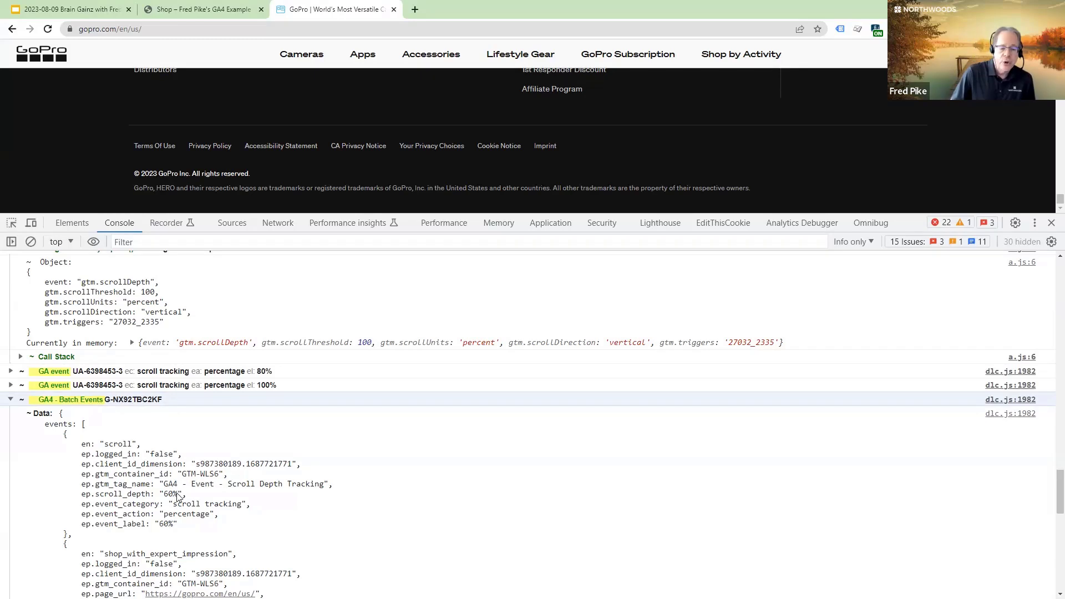
scroll(188, 493, down, 2)
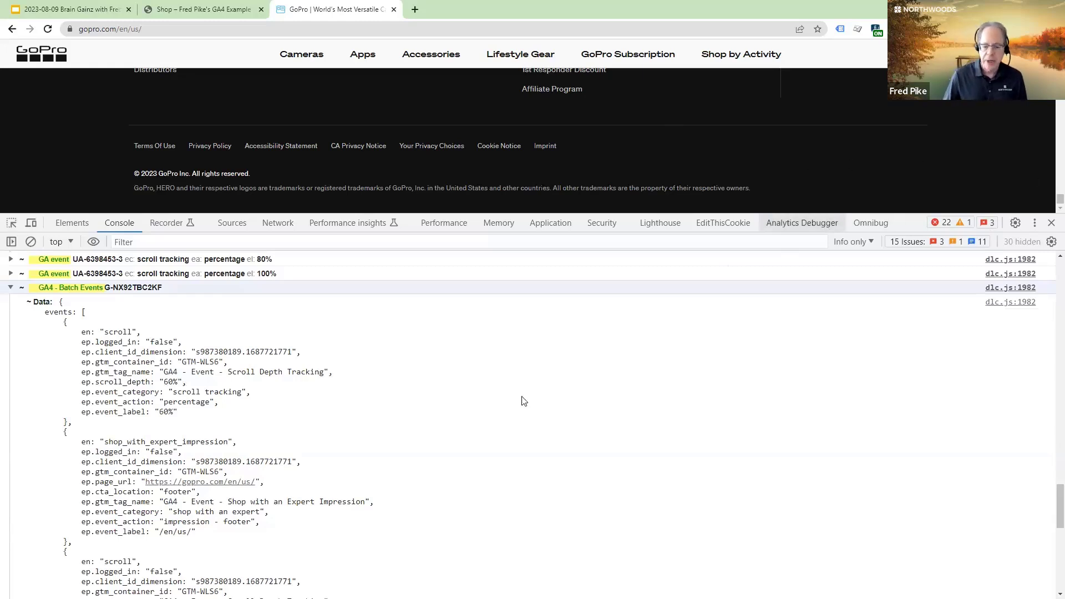
scroll(444, 421, down, 2)
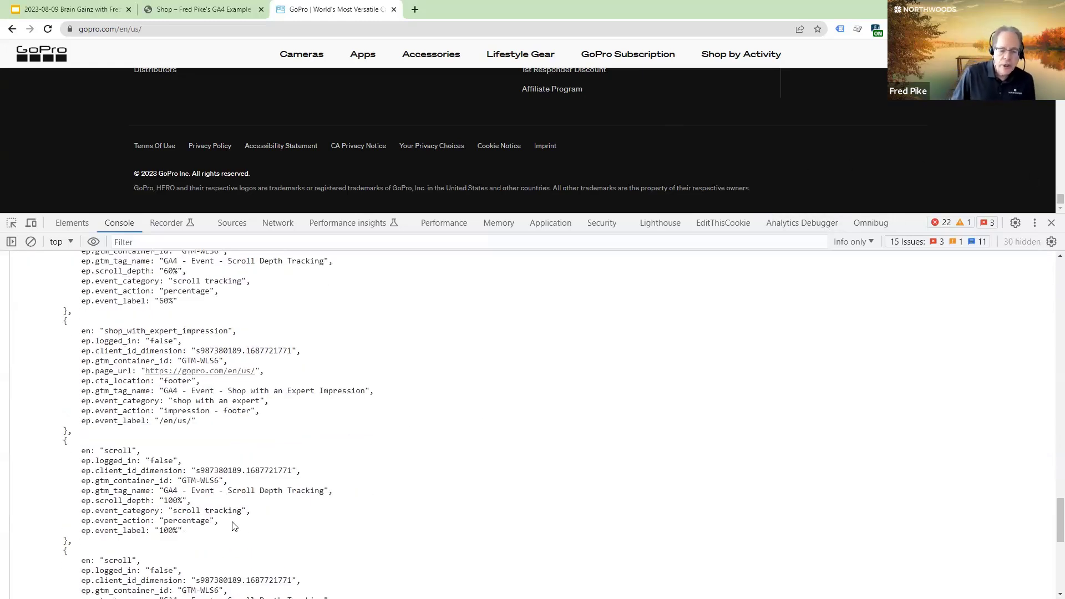
scroll(233, 523, down, 2)
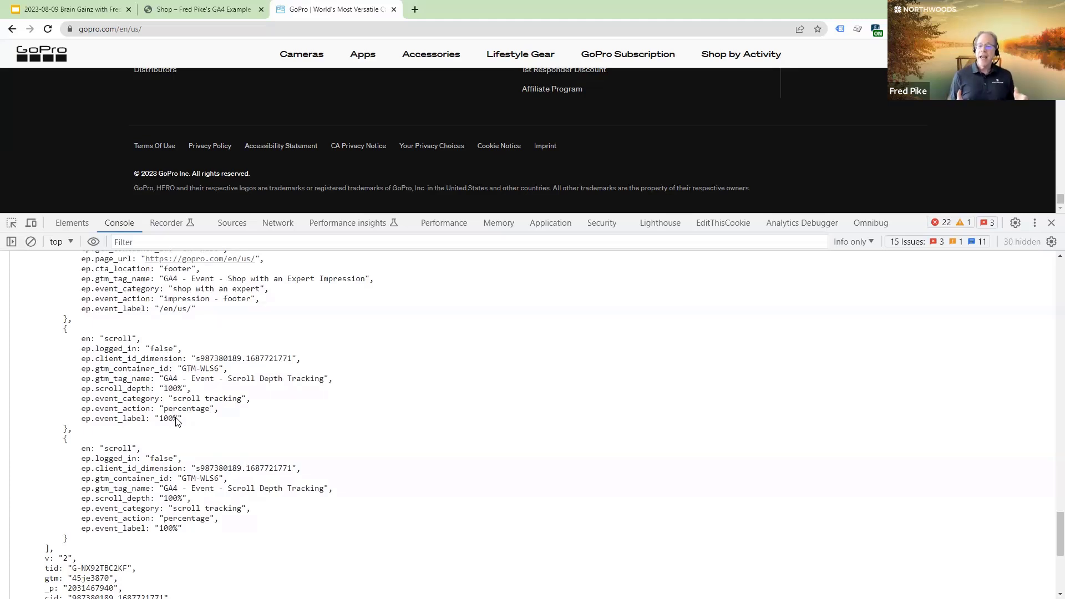
scroll(228, 429, up, 2)
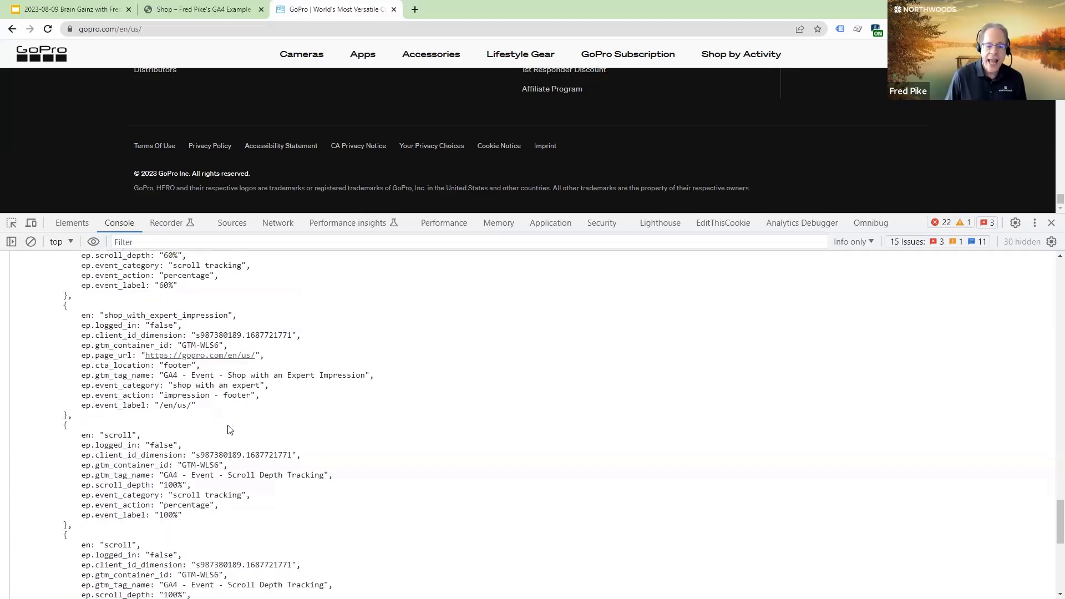
- Compare the last two gtm.scrollDepth pushes with the batched scroll events, and review the batch's shared parameters
scroll(228, 429, up, 10)
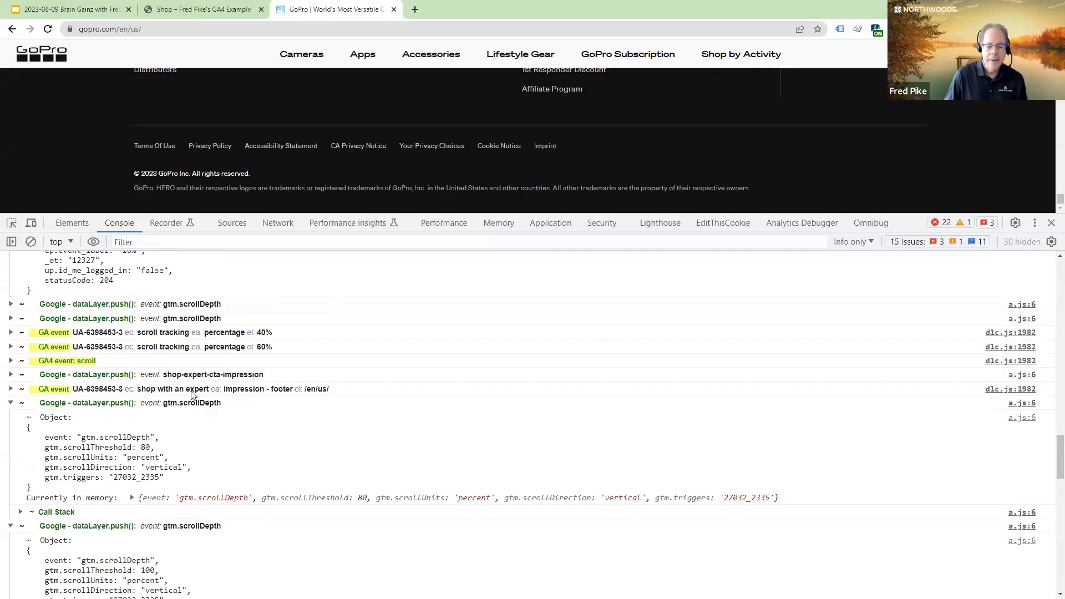
click(11, 403)
click(11, 418)
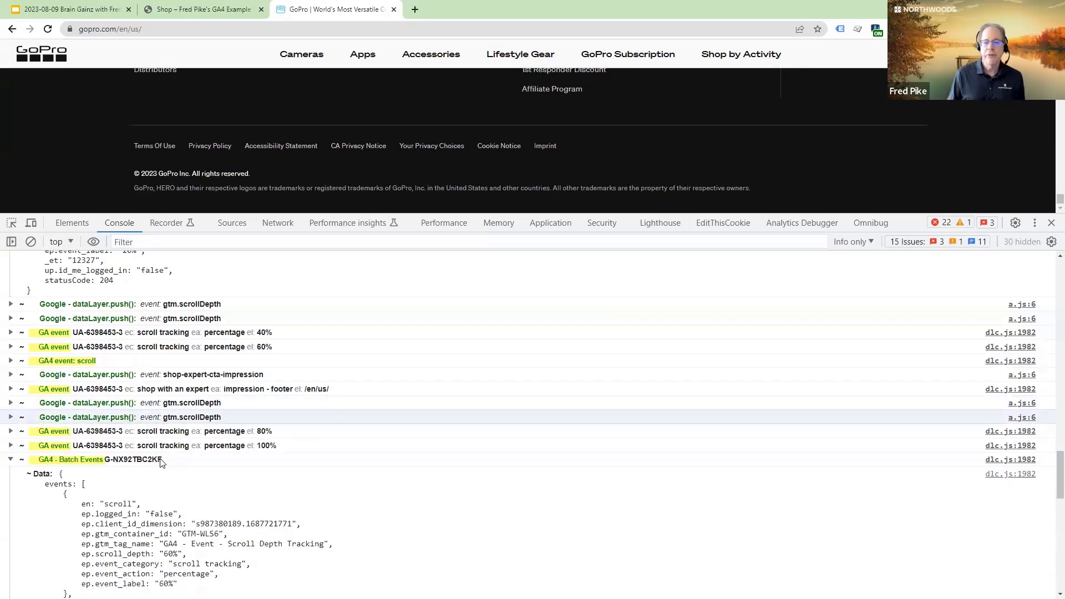
click(11, 403)
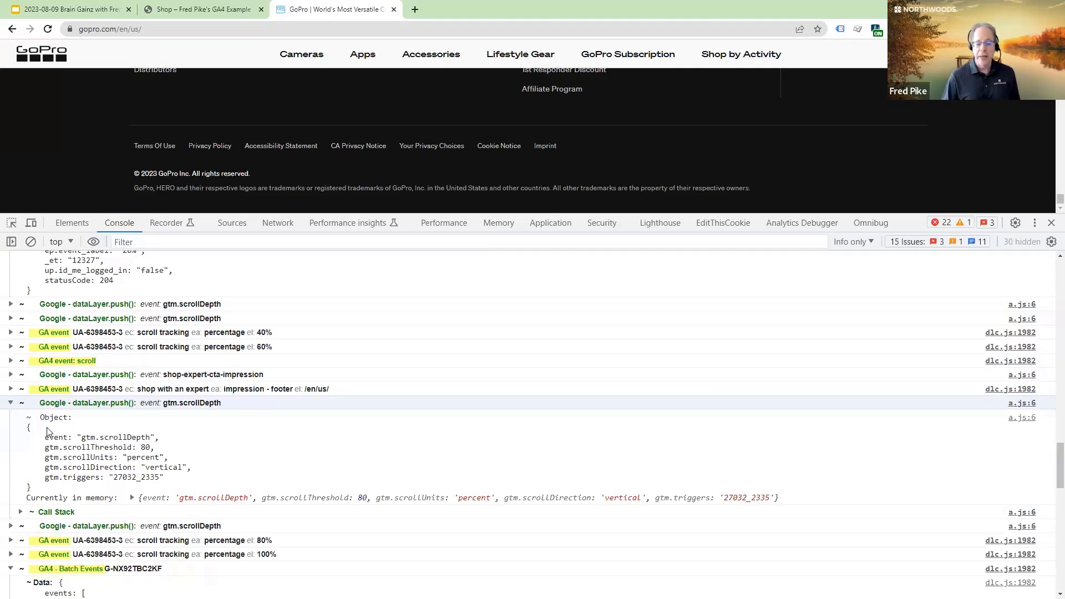
click(11, 403)
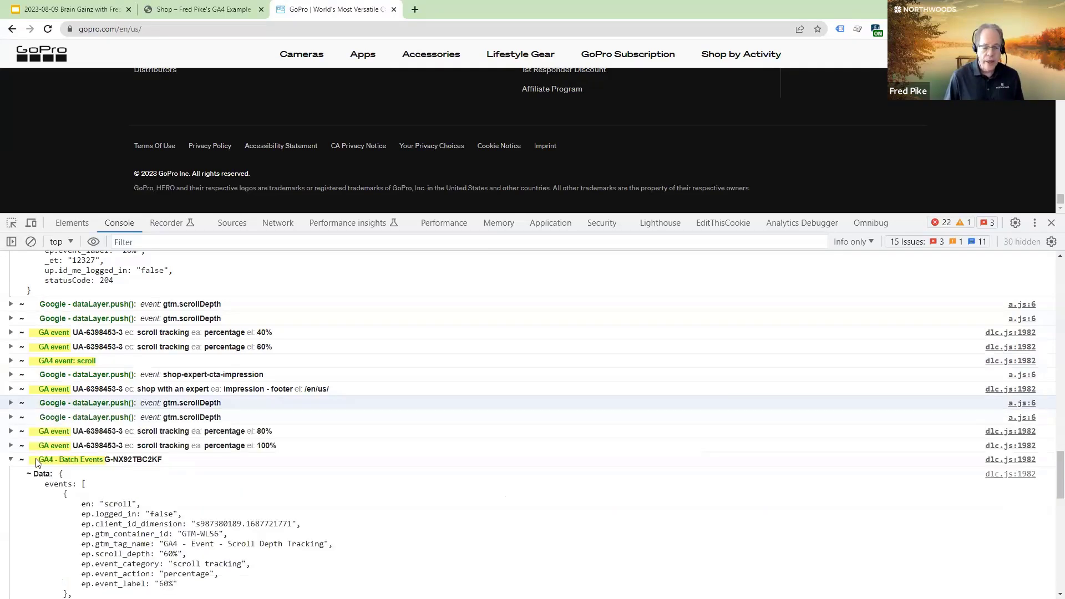
click(10, 417)
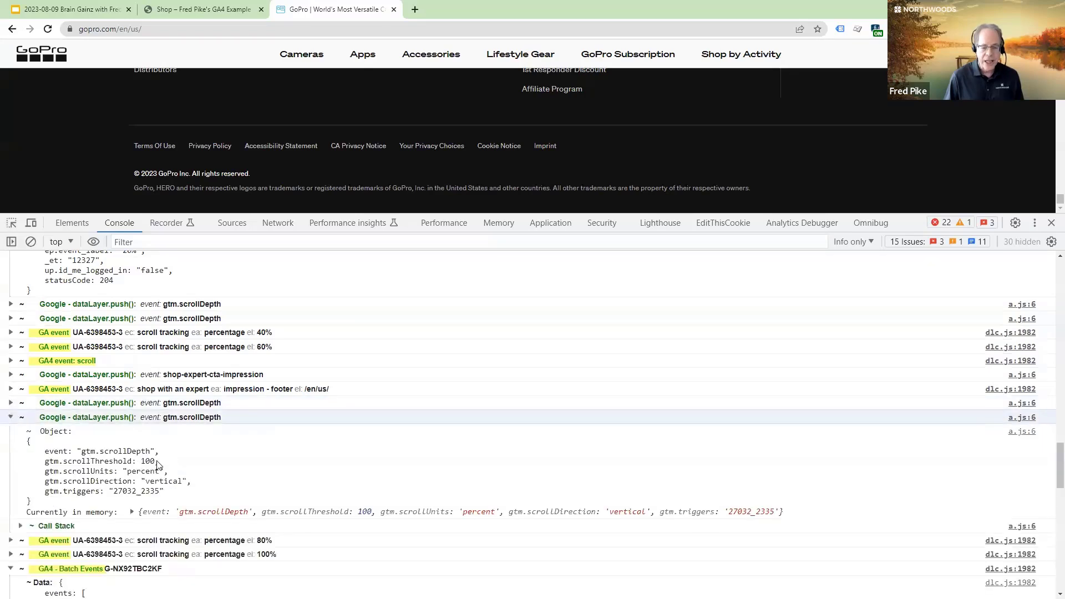
scroll(317, 504, down, 8)
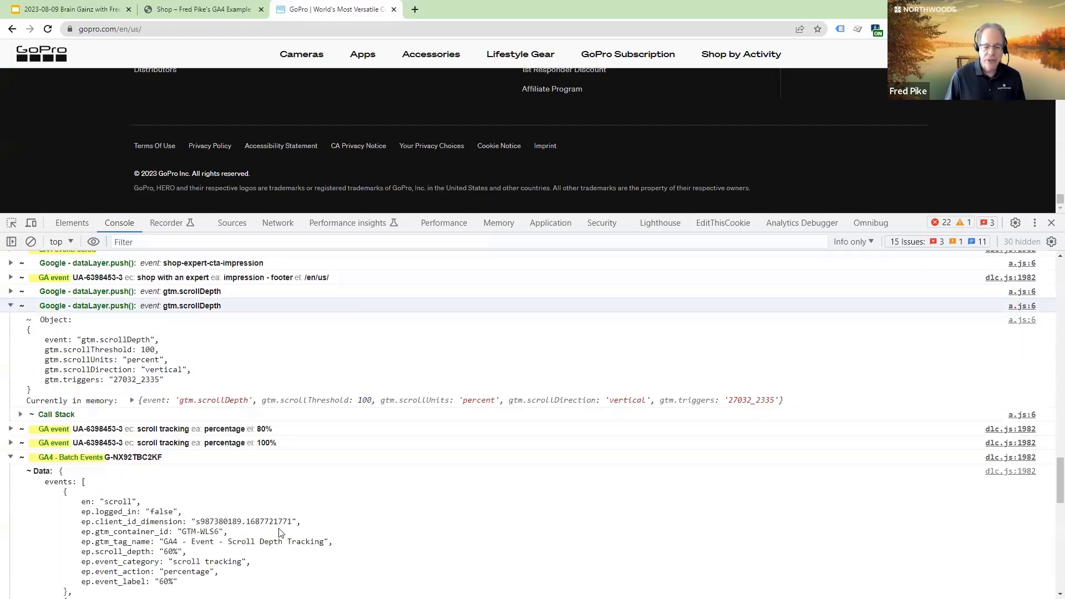
scroll(280, 530, down, 3)
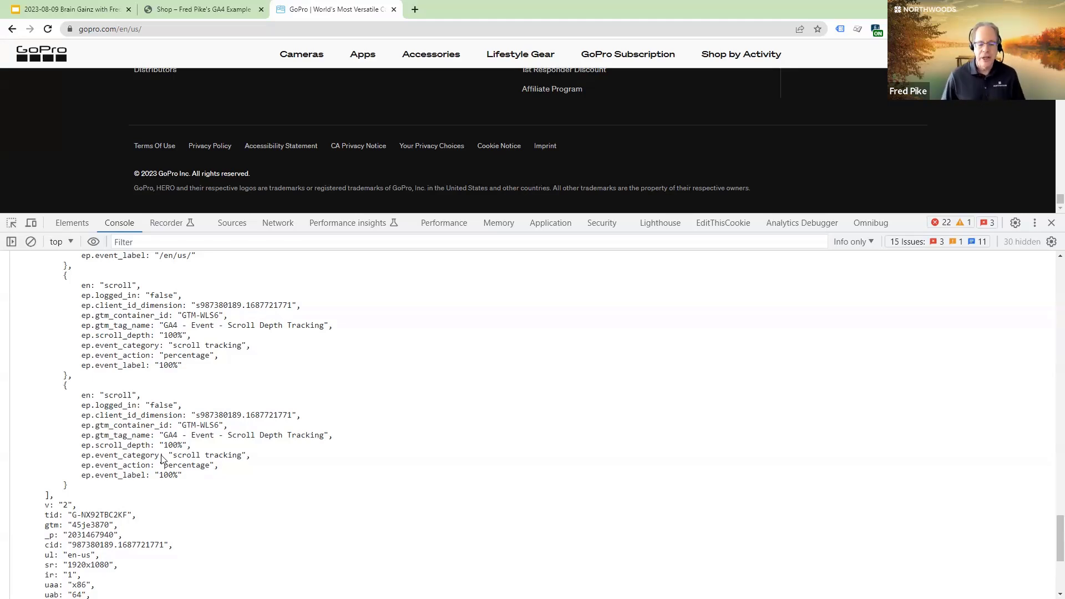
scroll(325, 500, down, 4)
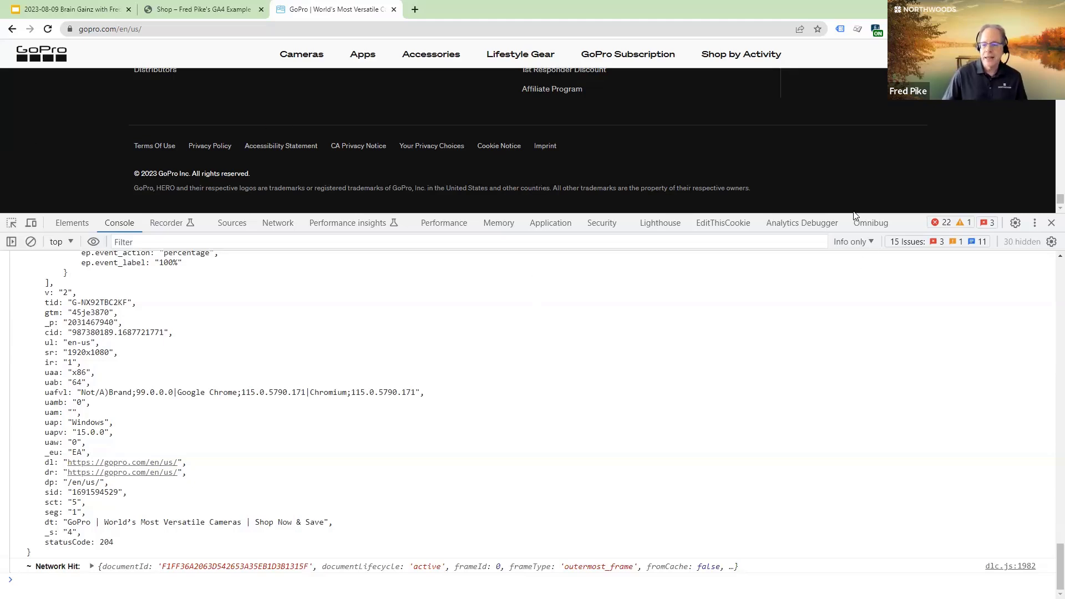
- Shrink the developer tools area and open the Mods category from the GoPro homepage
drag(905, 215, 849, 325)
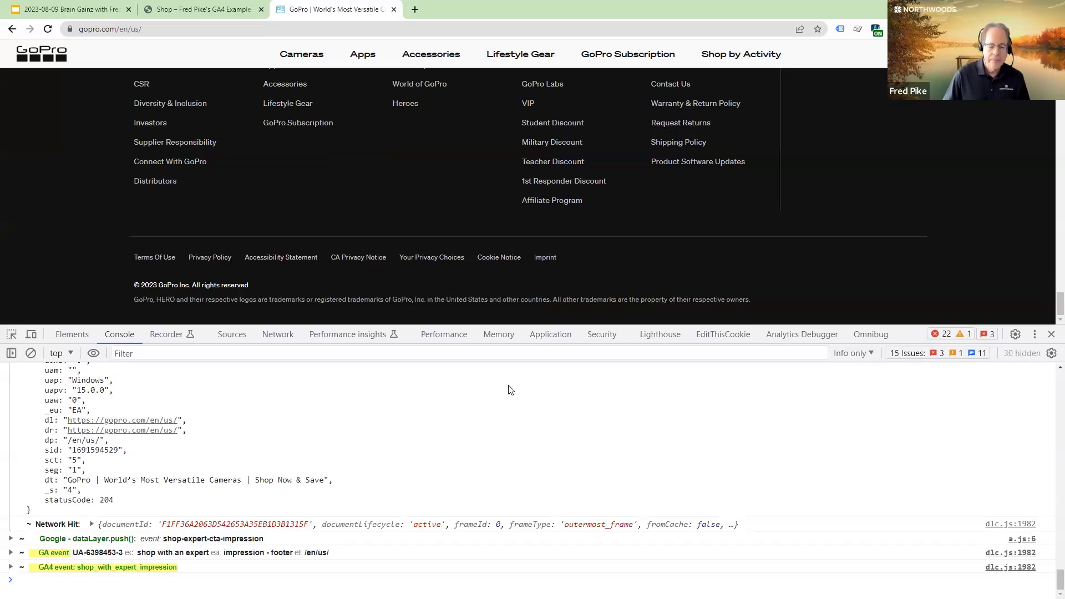
scroll(867, 161, up, 10)
scroll(868, 161, up, 8)
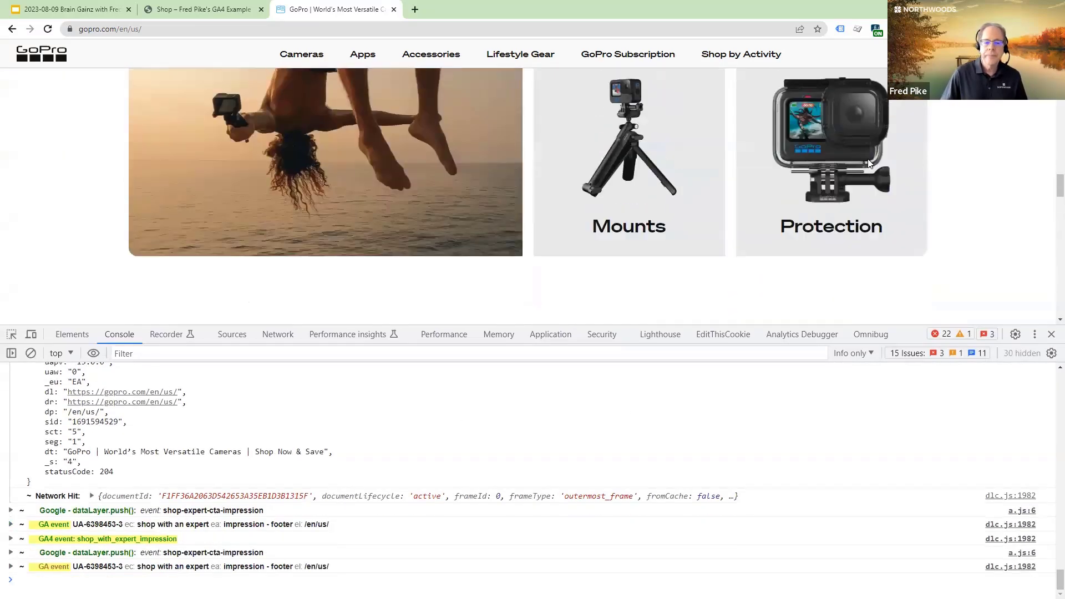
scroll(682, 144, down, 3)
click(682, 144)
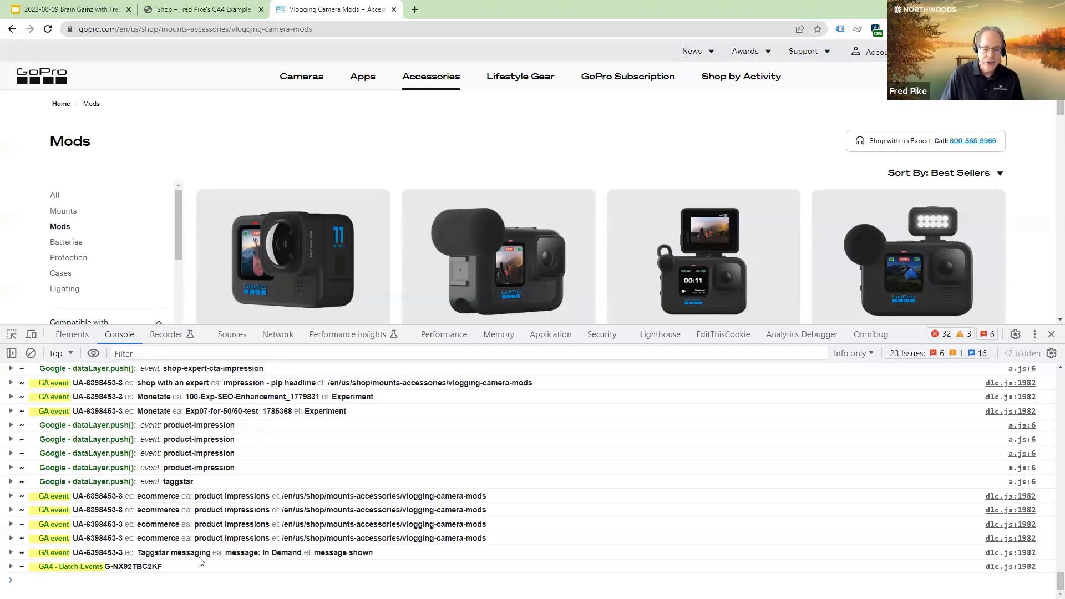
- Expand the GA4 Batch Events entry for the Mods page and review its events through view_item_list
click(11, 567)
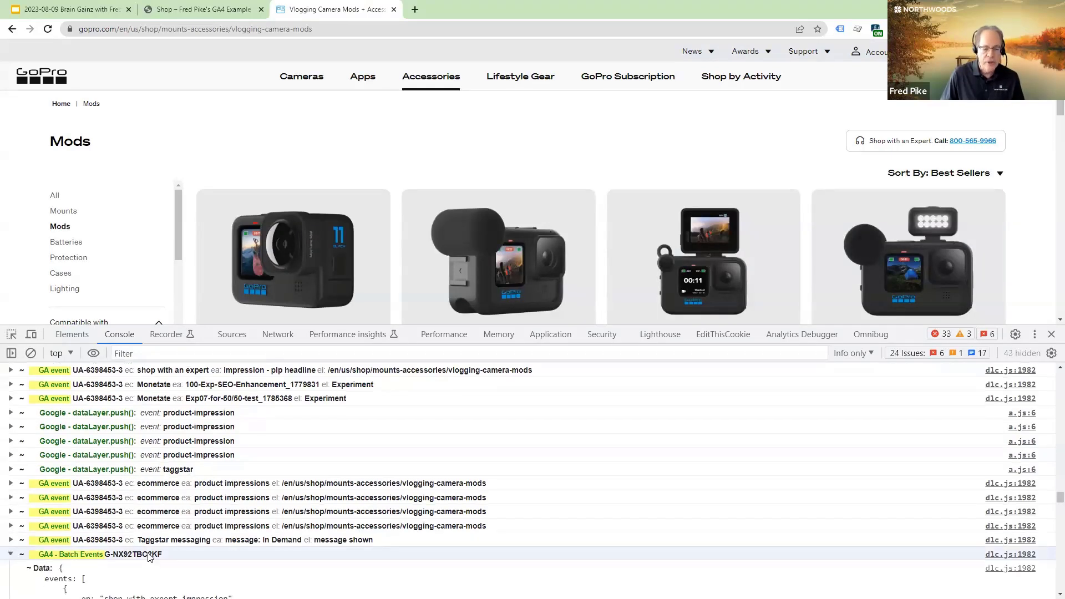
scroll(172, 540, down, 5)
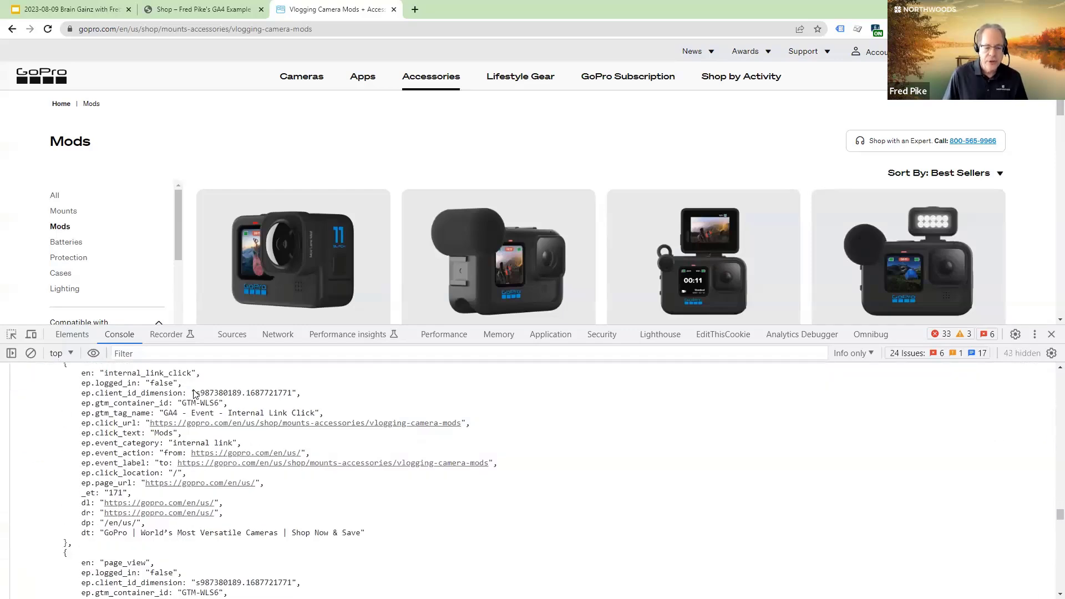
scroll(239, 410, down, 2)
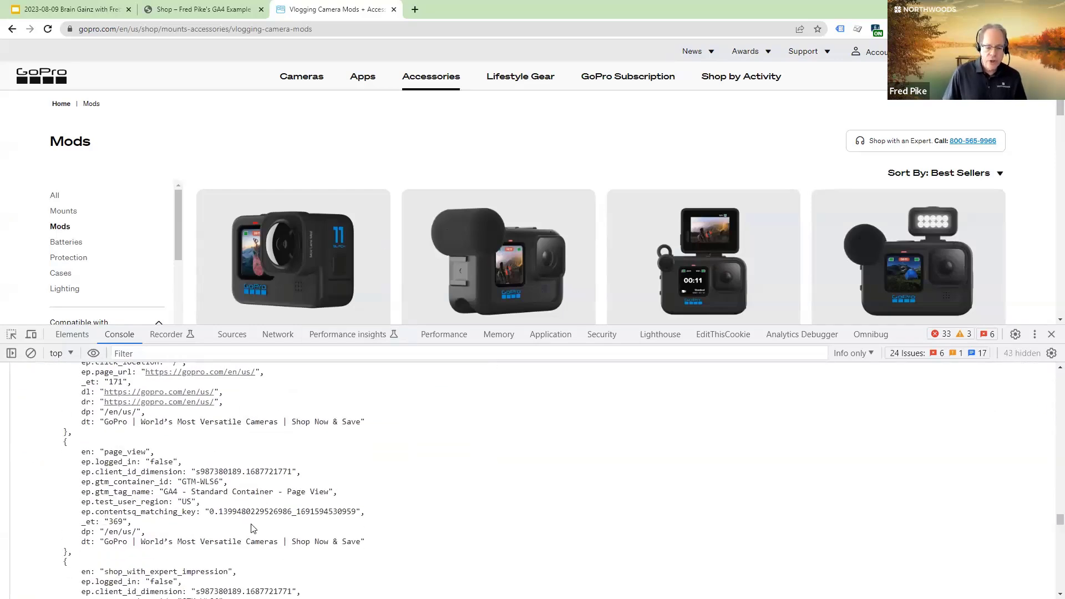
scroll(252, 529, down, 4)
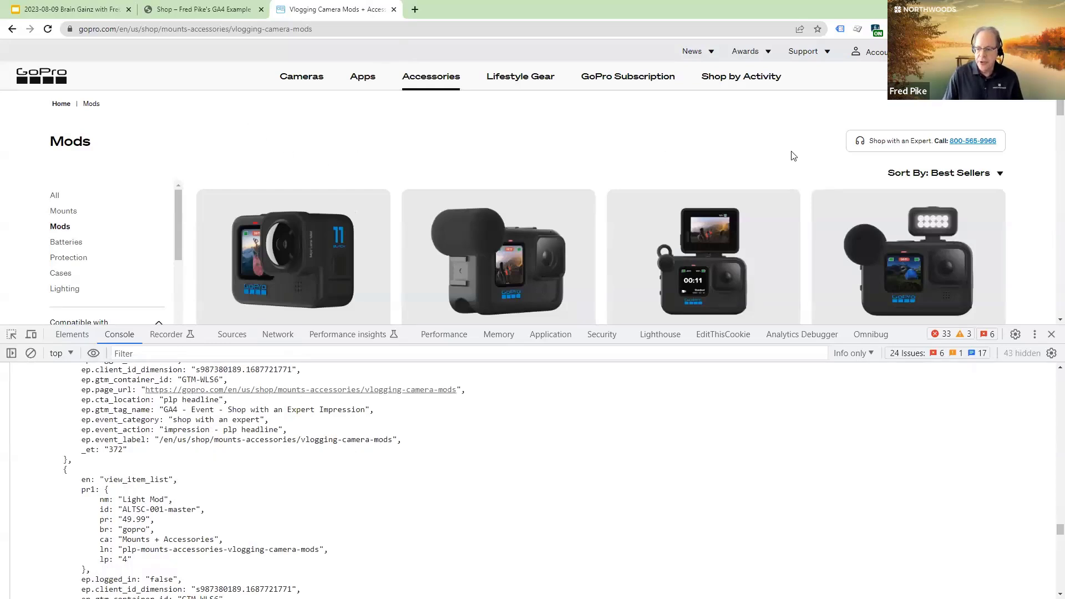
- Review the Light Mod view_item_list event in the batch, and open the Max Lens Mod product page from the Mods list
scroll(252, 528, down, 3)
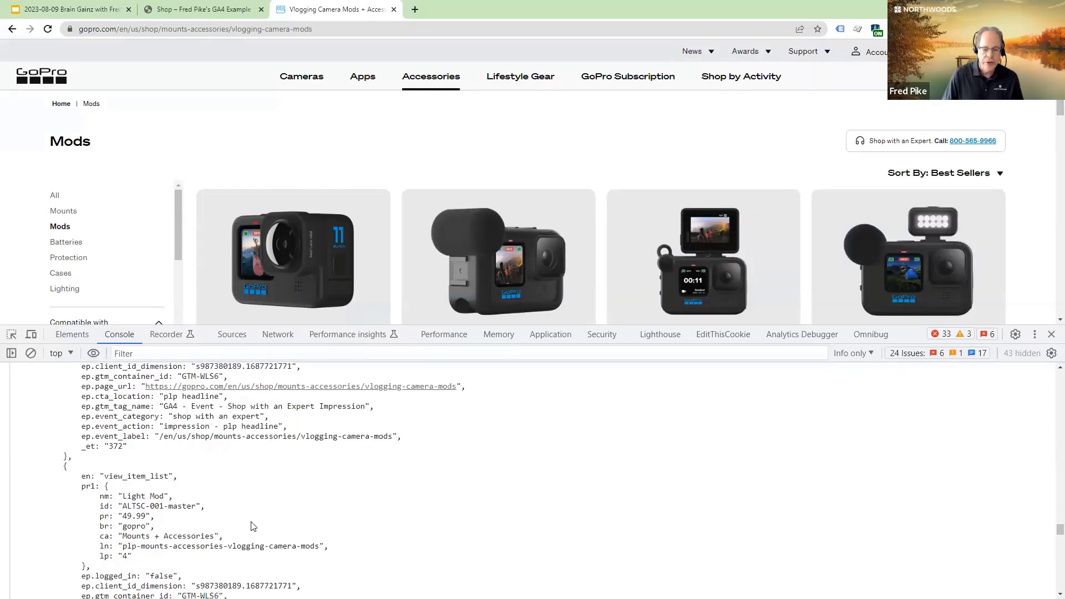
scroll(233, 501, down, 3)
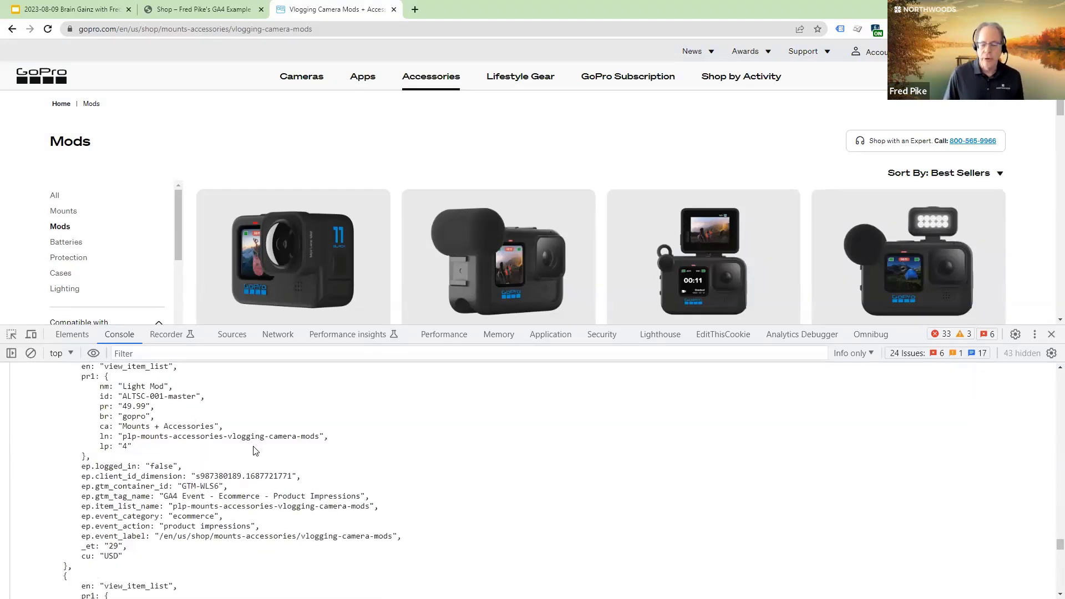
click(320, 299)
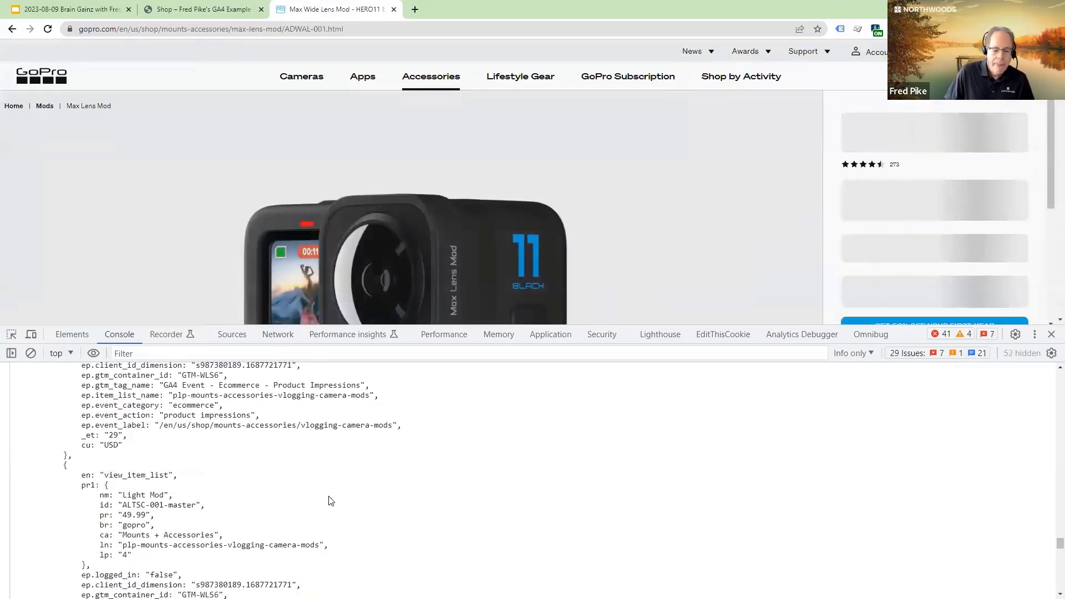
scroll(331, 500, down, 15)
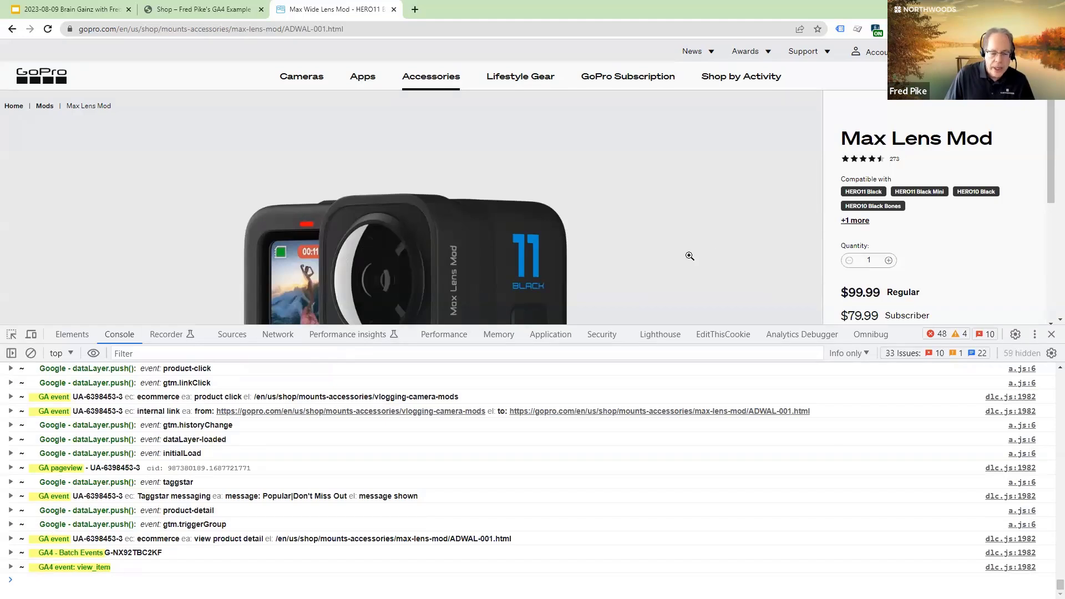
- Add the Max Lens Mod to the cart from its product page
scroll(673, 235, down, 2)
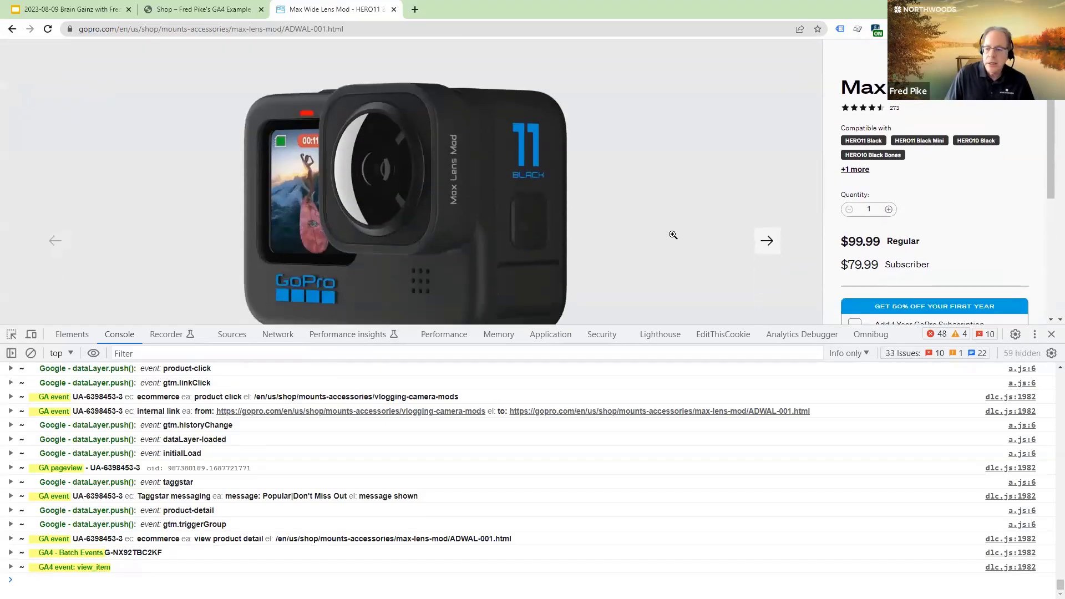
scroll(673, 236, down, 2)
scroll(958, 187, down, 1)
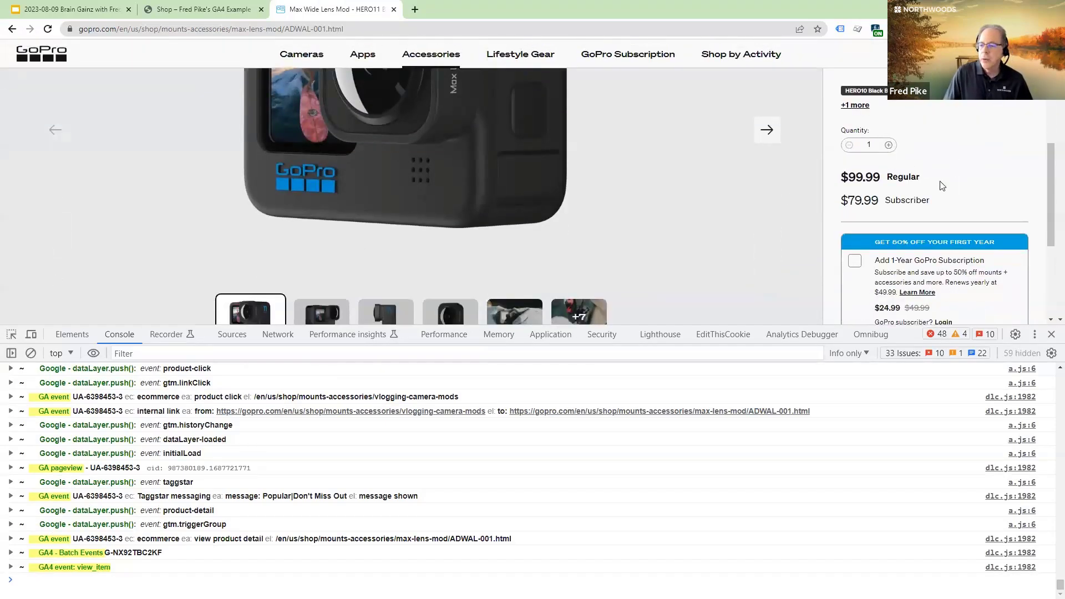
scroll(945, 177, down, 1)
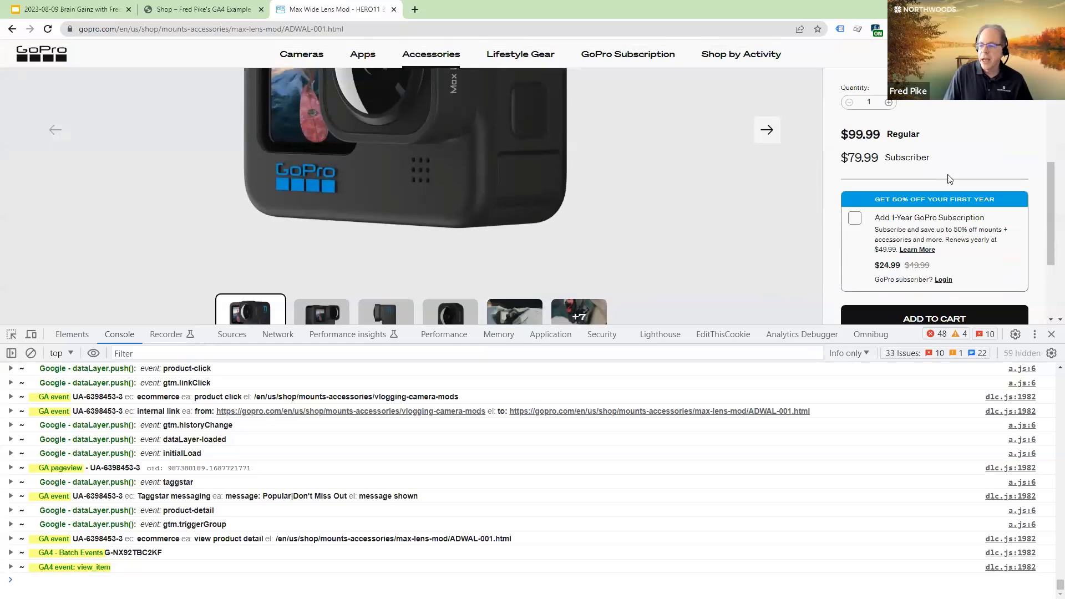
click(938, 306)
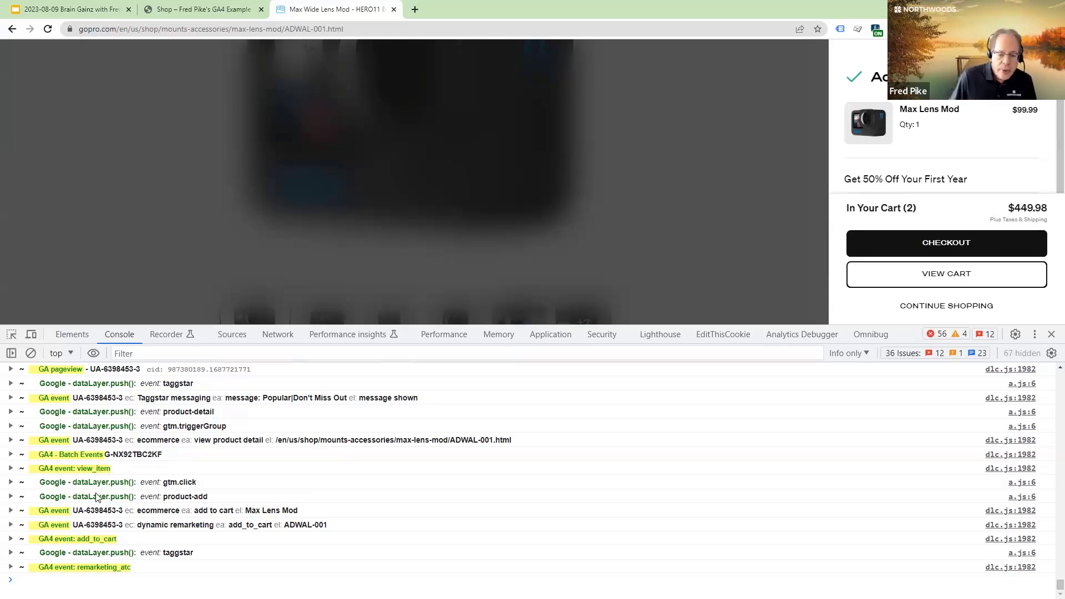
- Expand the product-add dataLayer push in the console and review its ecommerce and product data
click(11, 496)
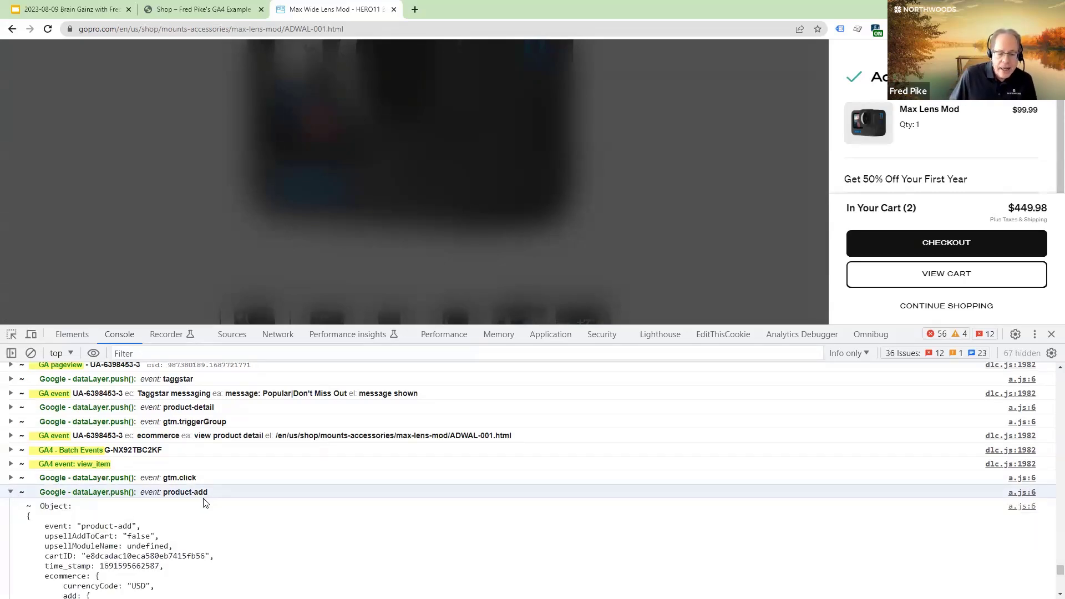
scroll(205, 502, down, 1)
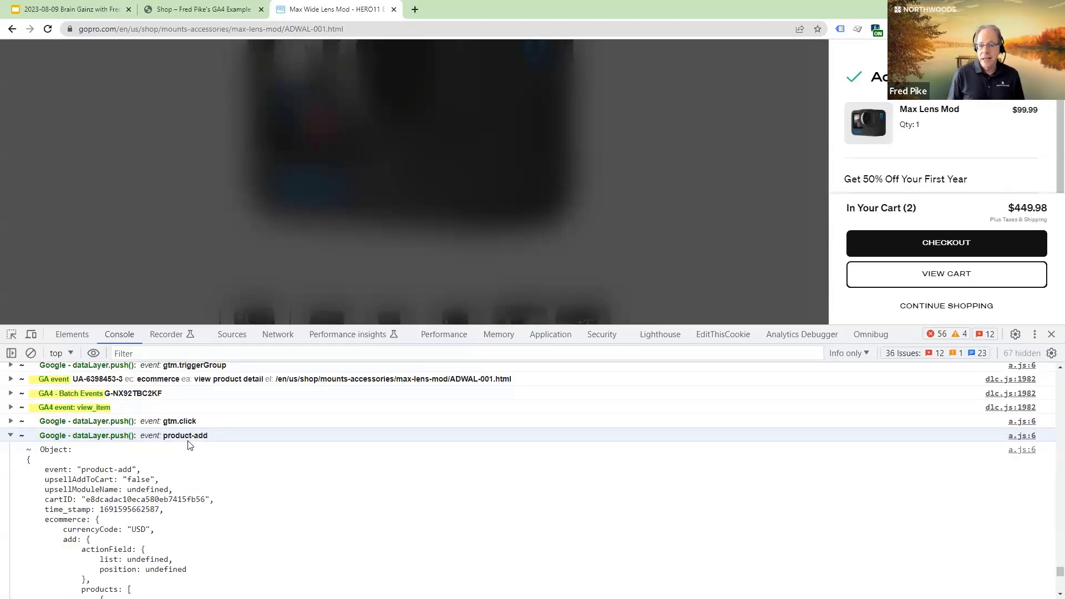
scroll(211, 449, down, 1)
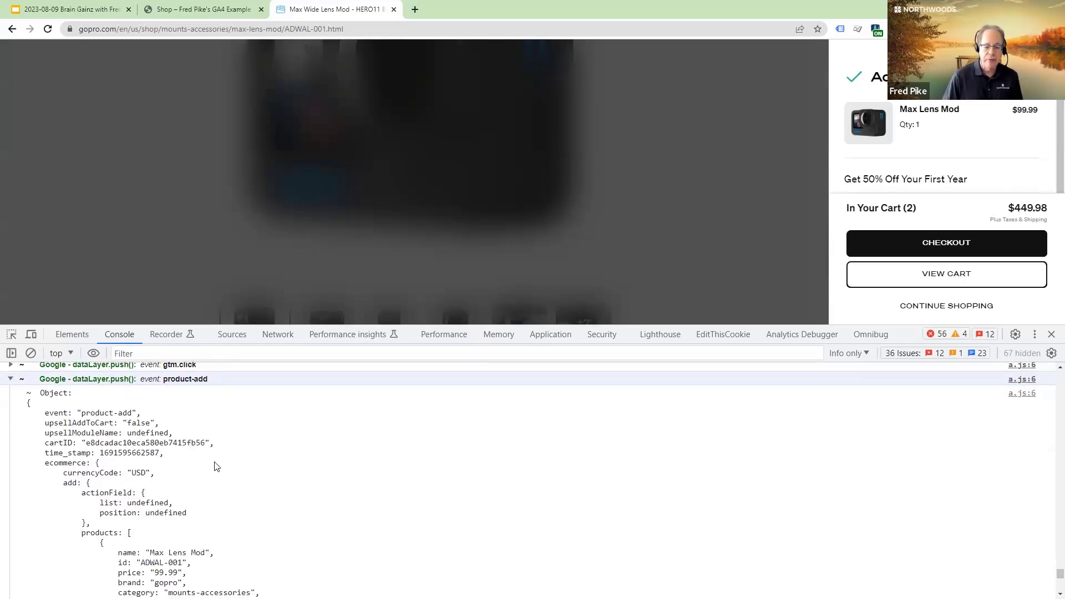
scroll(216, 466, down, 2)
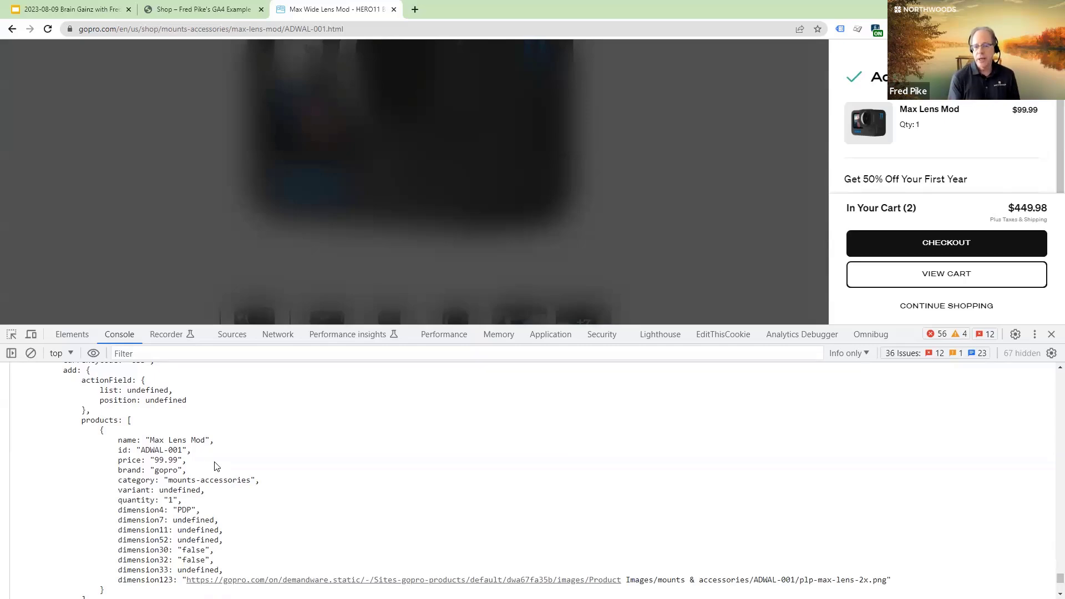
scroll(217, 466, down, 3)
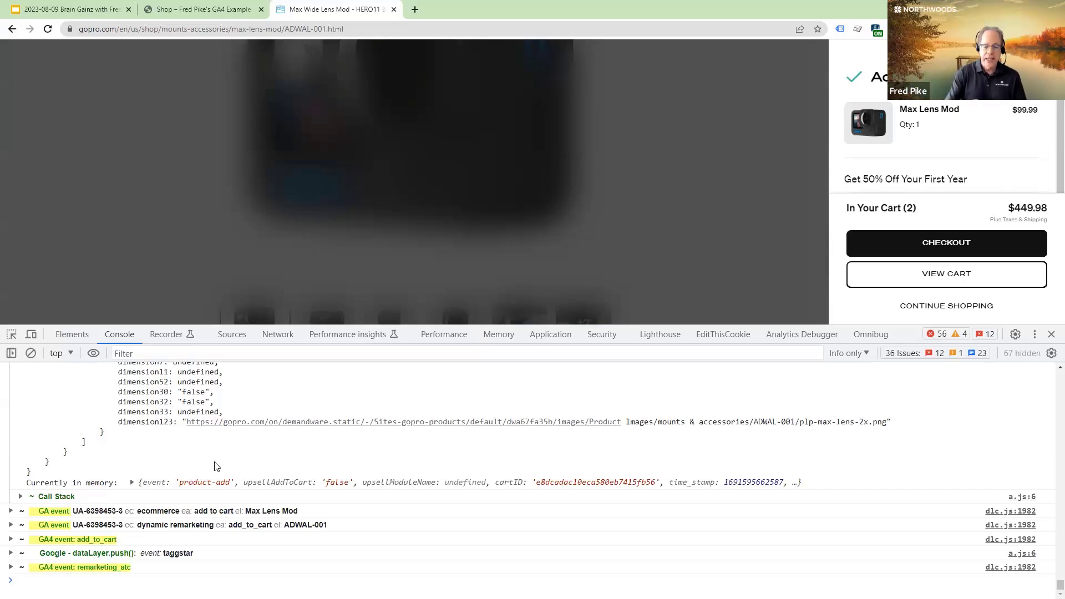
scroll(216, 460, up, 6)
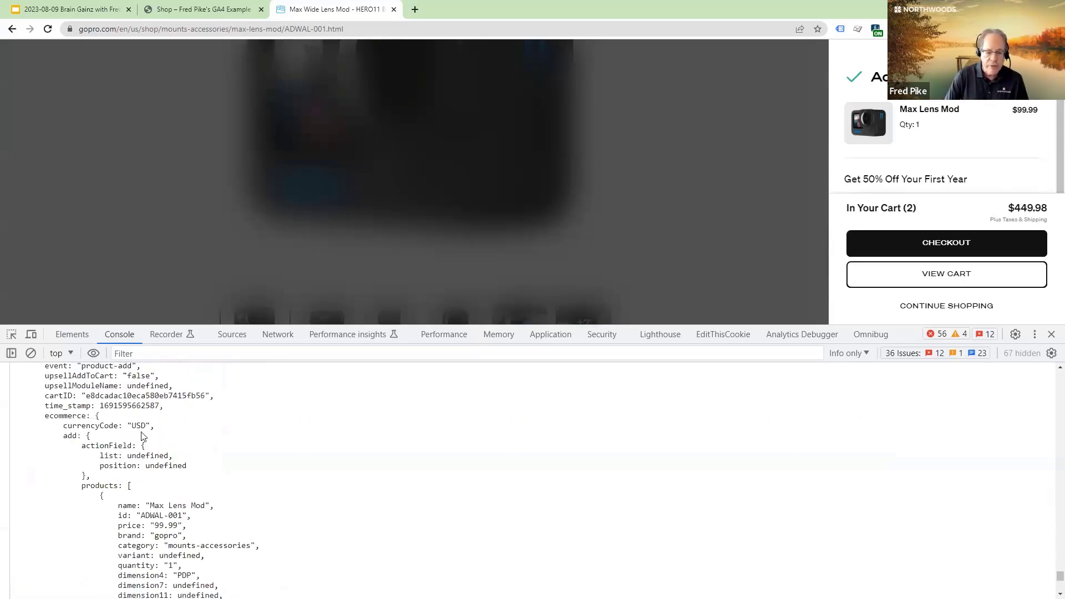
scroll(142, 439, up, 2)
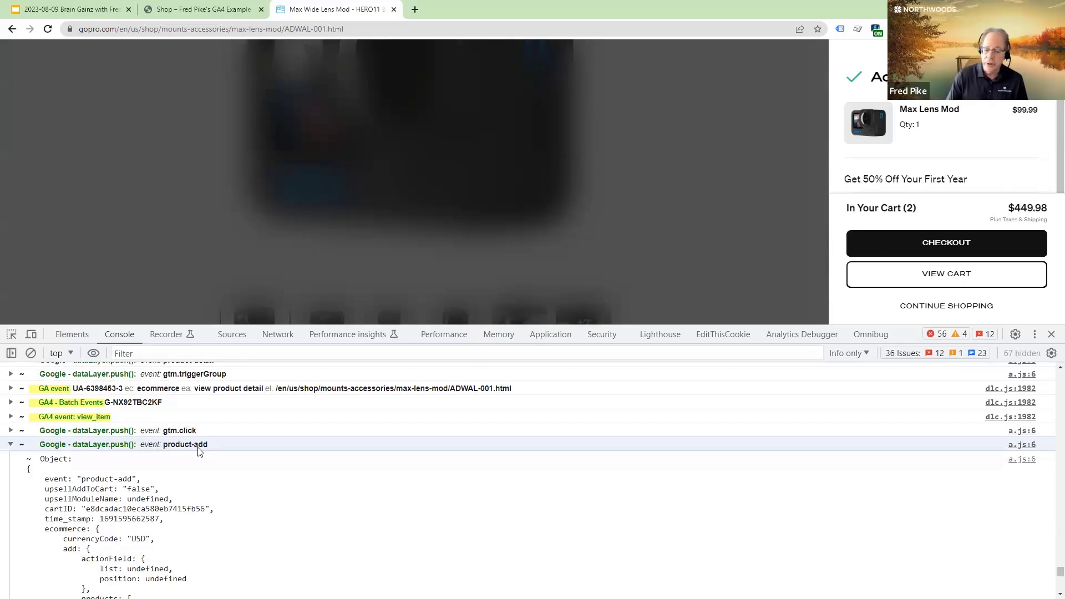
- Expand the GA4 add_to_cart event in the console and review its product data and event parameters
scroll(198, 450, down, 8)
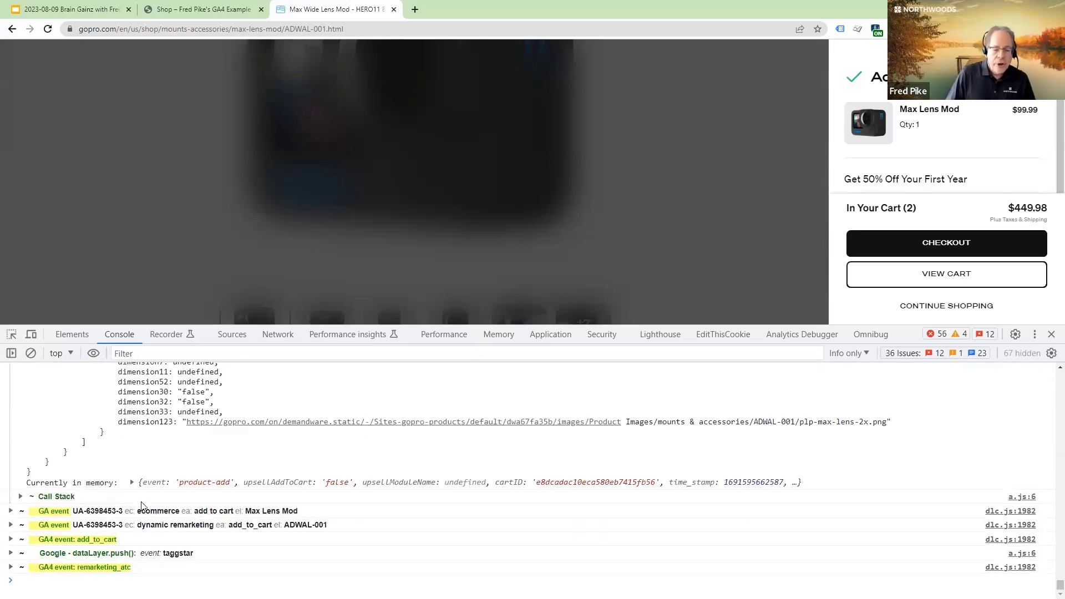
click(10, 539)
scroll(103, 541, down, 3)
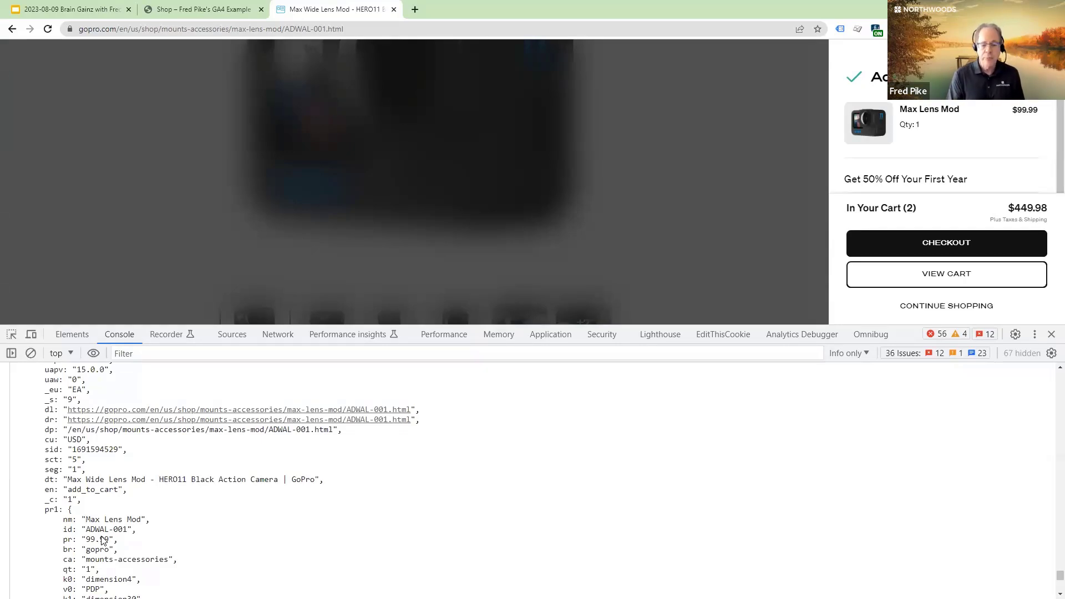
scroll(197, 549, down, 5)
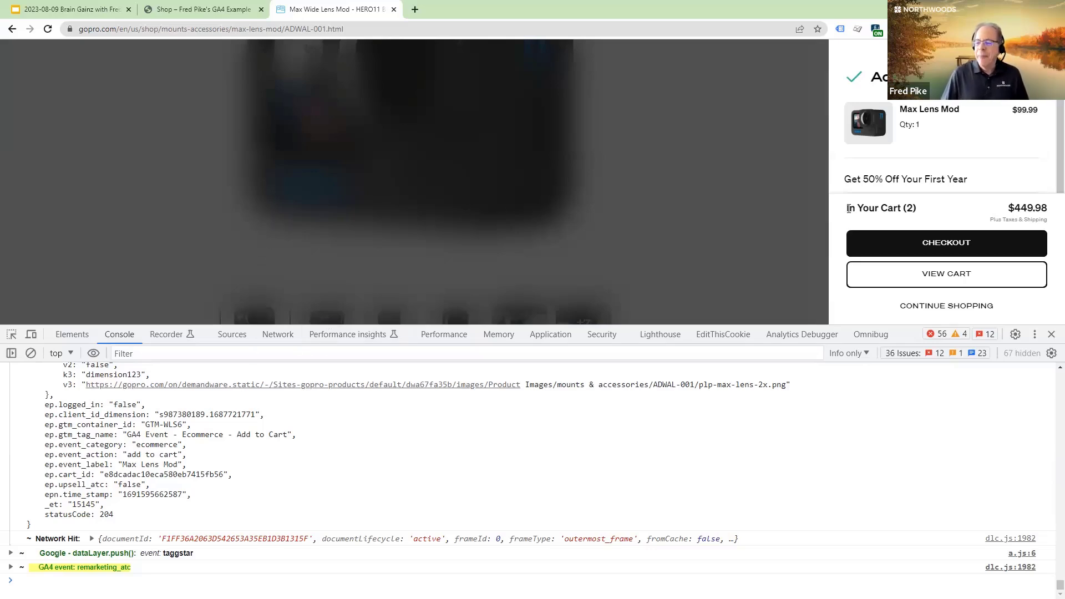
- Start debugging the product page in Analytics Debugger and show its GA4 events
click(803, 334)
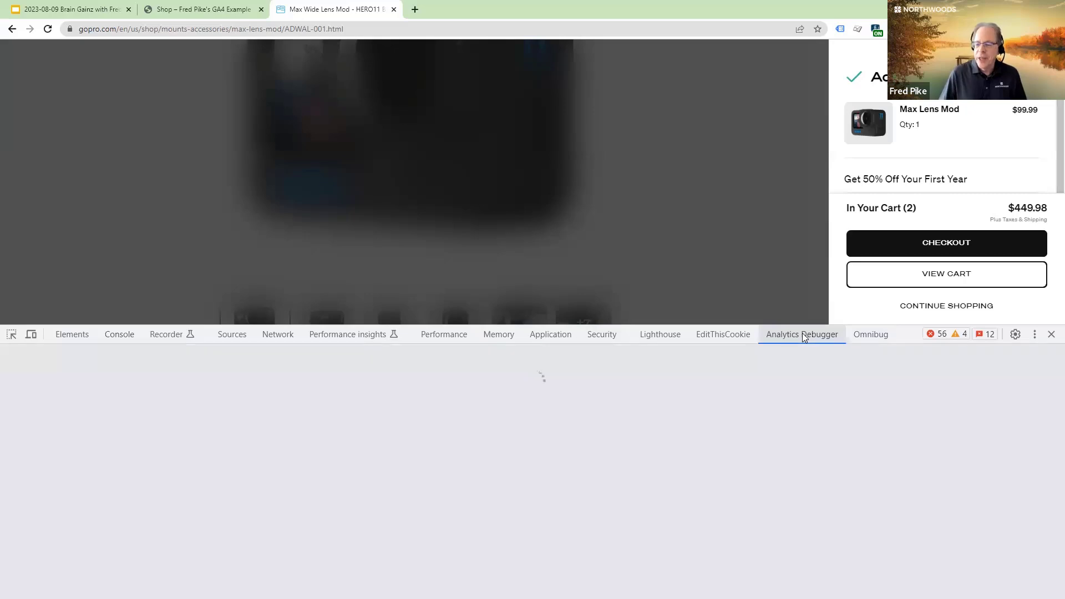
scroll(537, 499, down, 2)
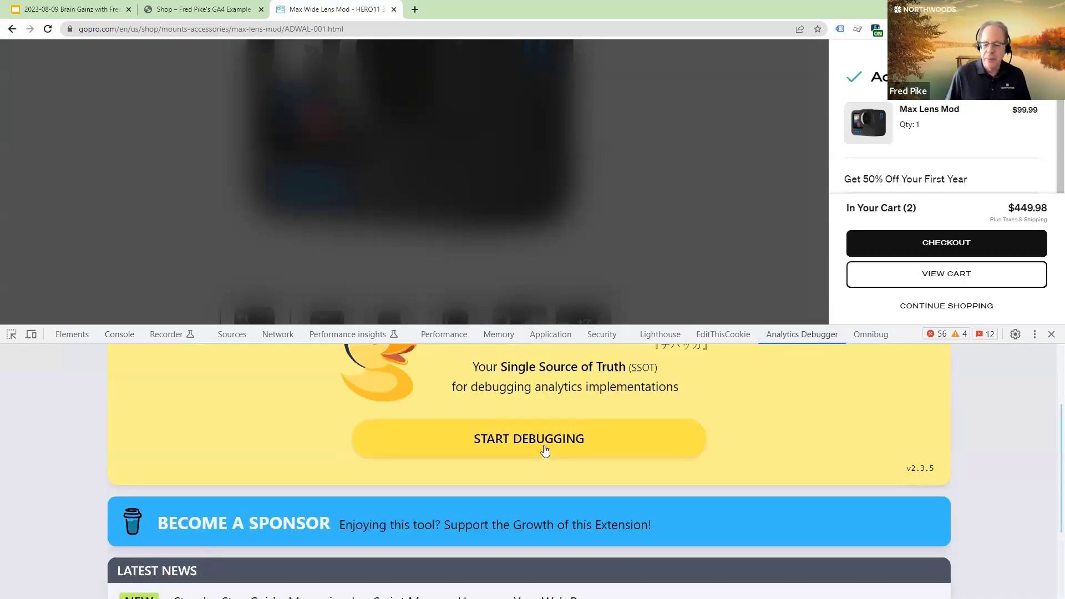
click(545, 450)
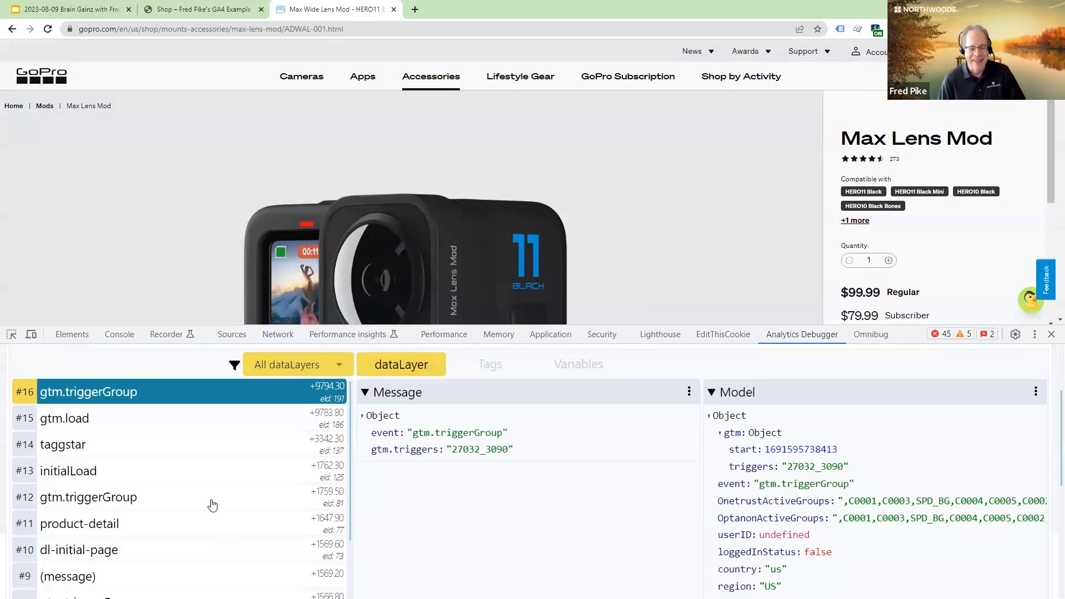
scroll(214, 504, up, 2)
click(157, 445)
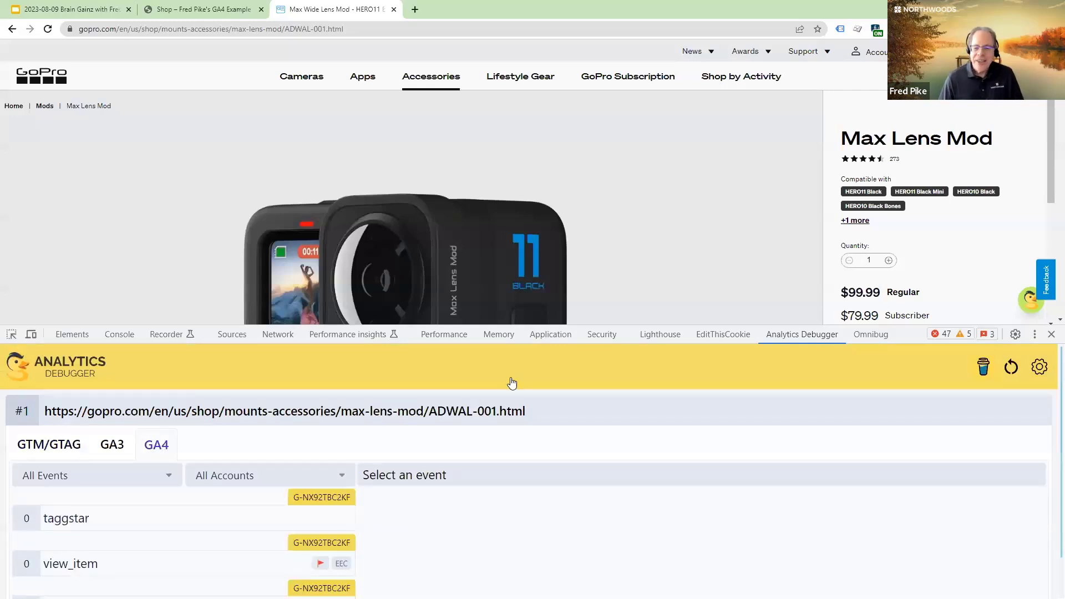
- Add another Max Lens Mod to the cart while Analytics Debugger is recording
scroll(793, 198, down, 1)
scroll(875, 232, down, 1)
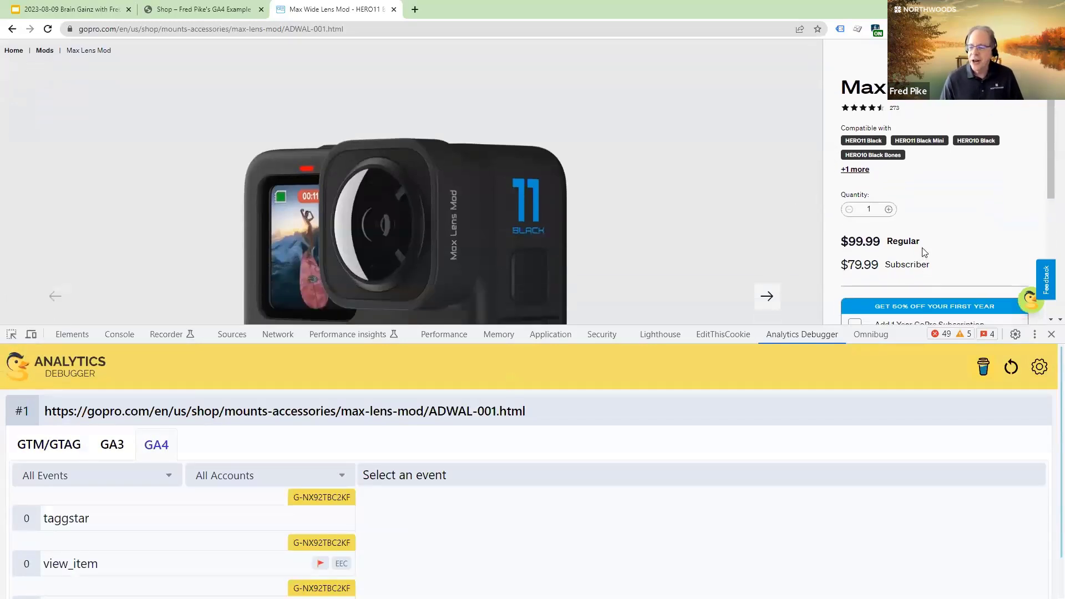
scroll(924, 252, down, 3)
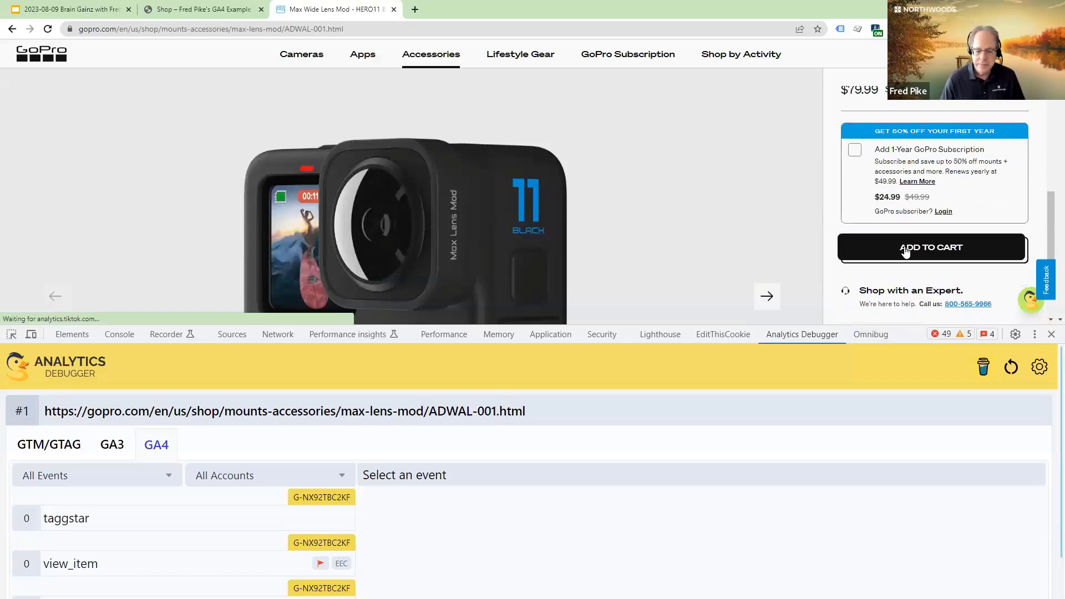
click(905, 250)
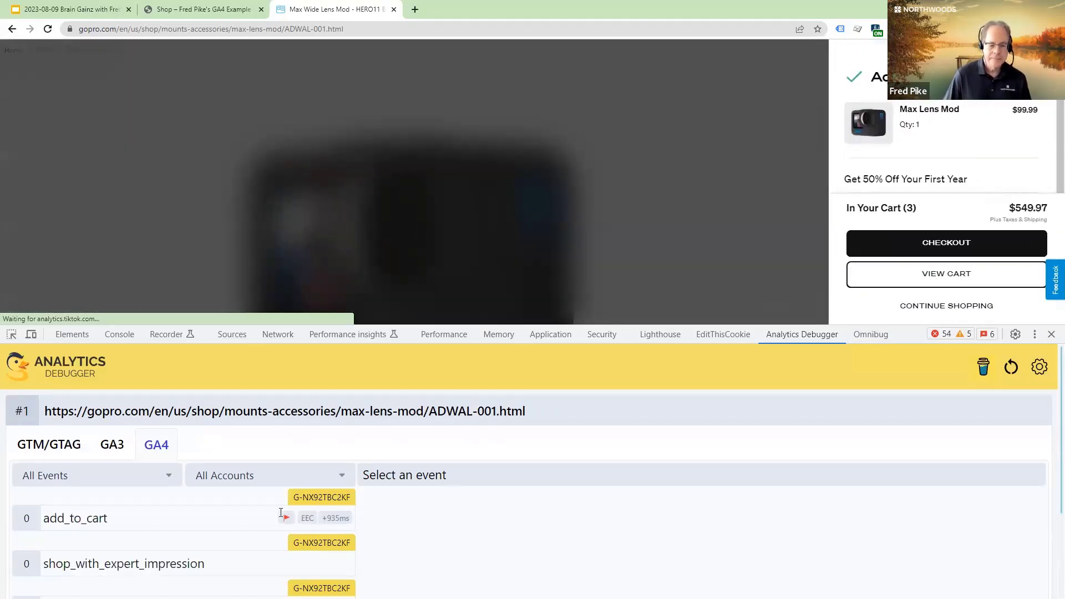
- Open the add_to_cart event in Analytics Debugger and review its overview and event parameters
click(79, 518)
scroll(598, 520, down, 1)
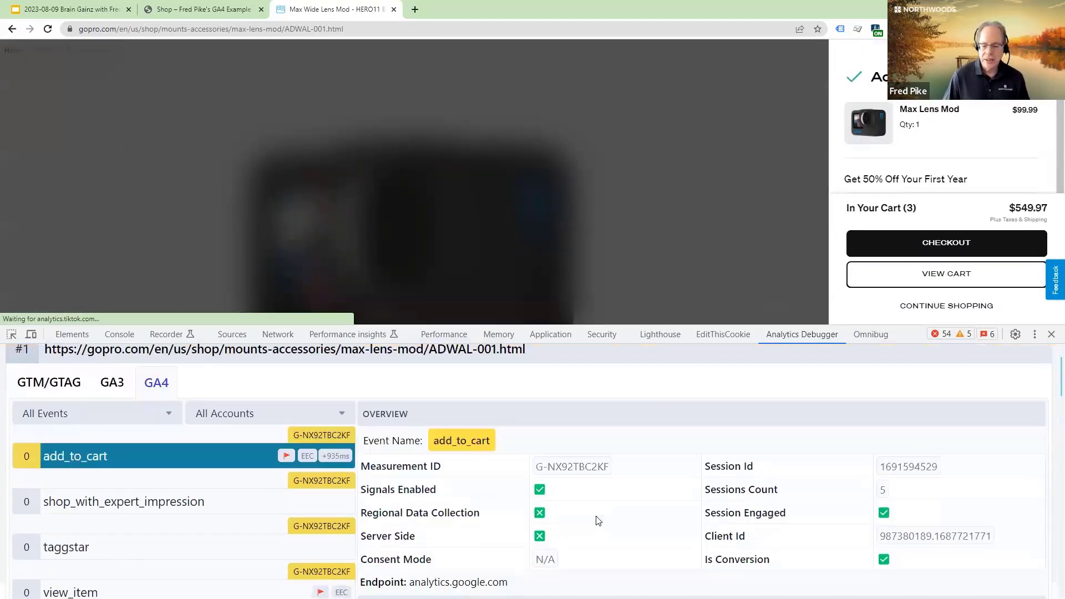
scroll(598, 520, down, 2)
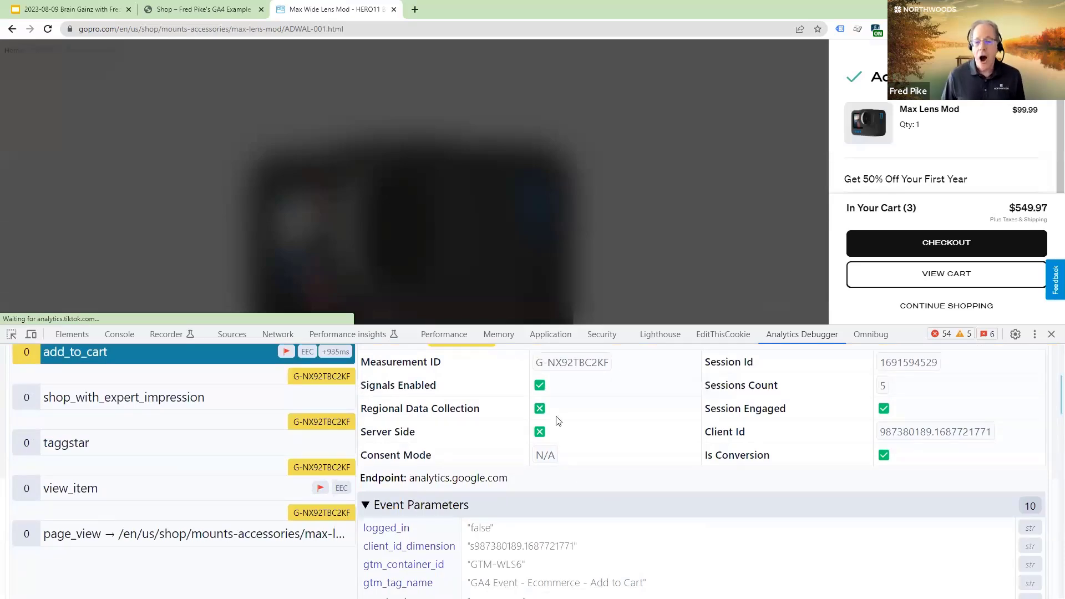
scroll(549, 413, down, 3)
scroll(547, 411, up, 4)
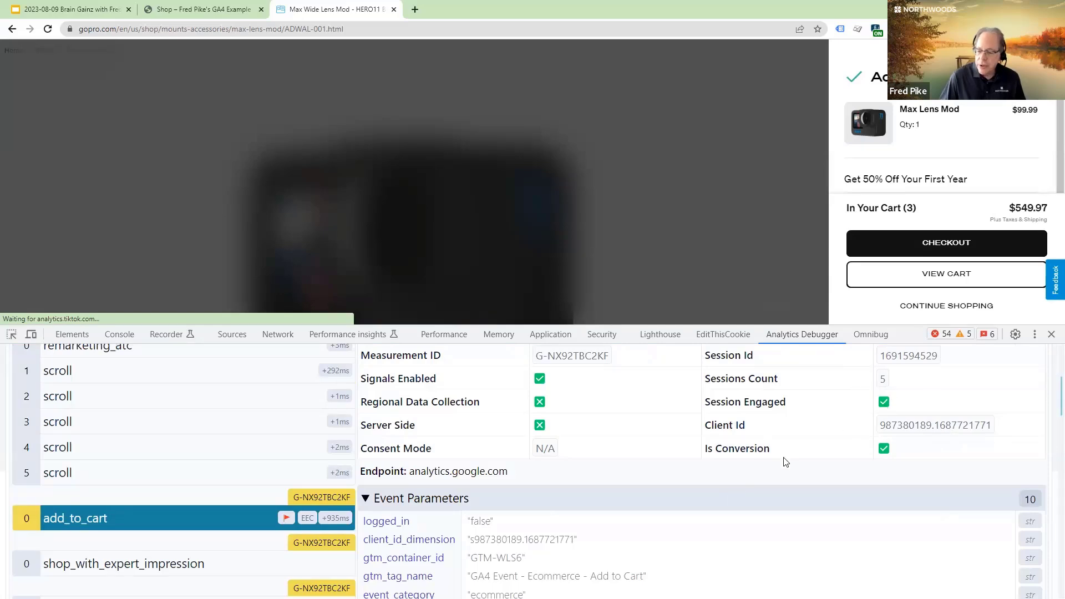
scroll(705, 498, down, 1)
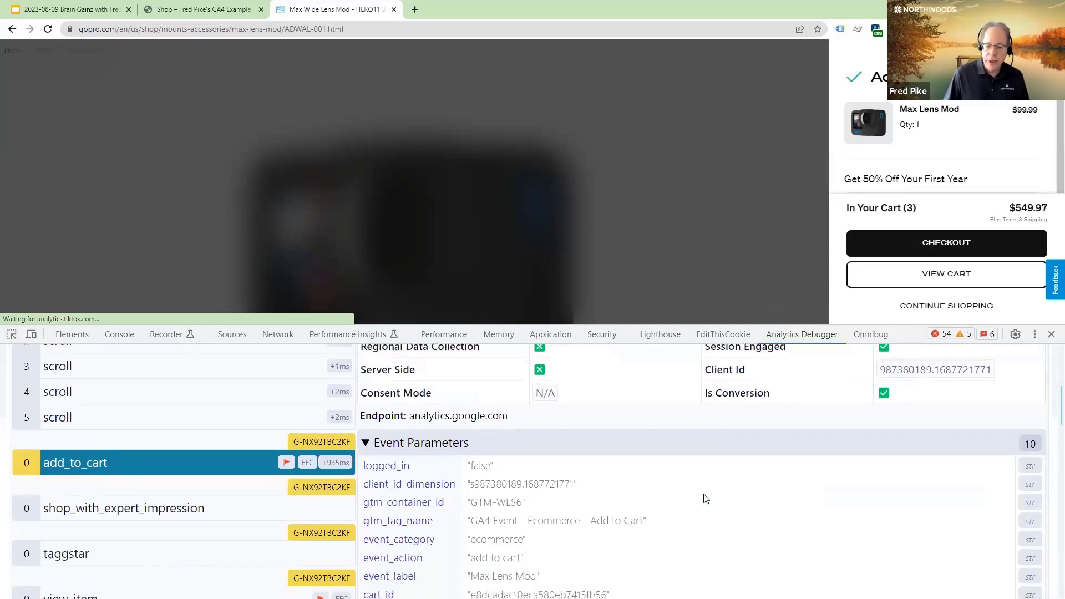
scroll(466, 492, down, 2)
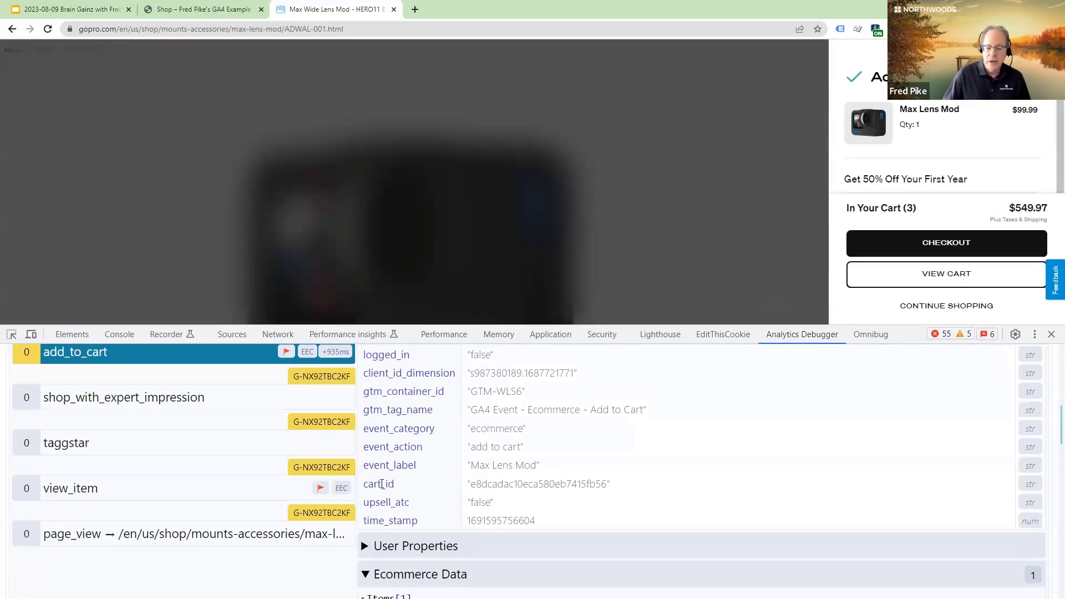
- Review the add_to_cart event's ecommerce item data and its shared parameters
scroll(538, 480, down, 3)
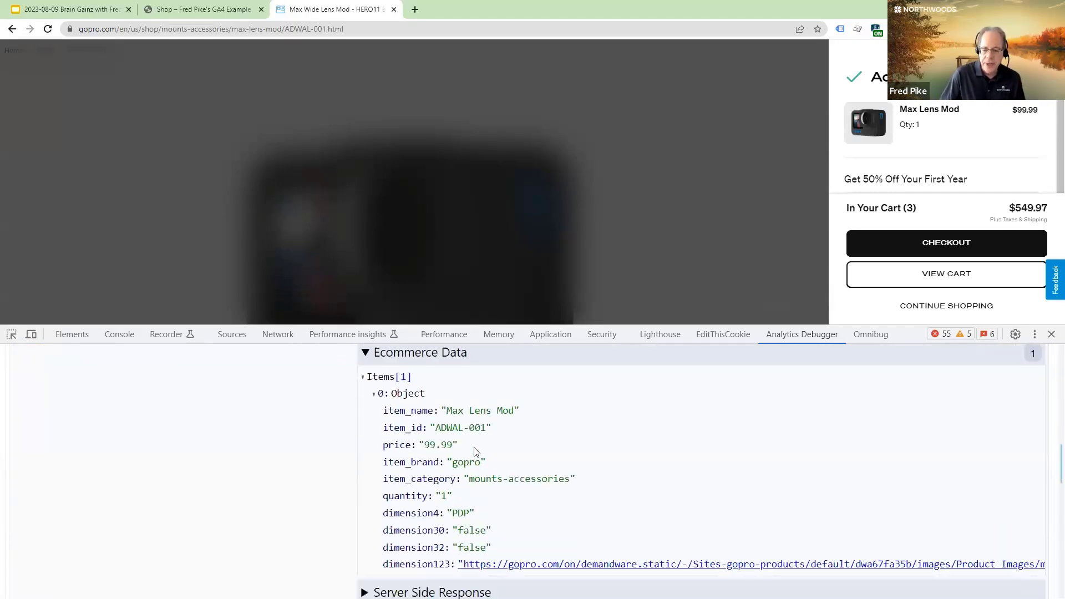
scroll(476, 450, down, 1)
scroll(477, 444, down, 3)
scroll(570, 446, down, 2)
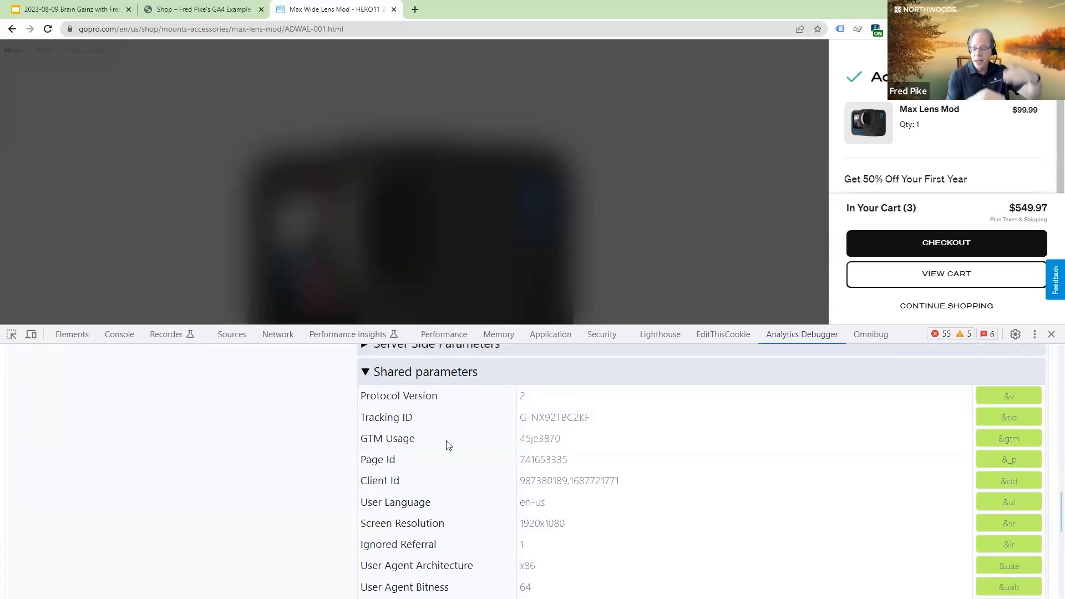
scroll(448, 444, down, 1)
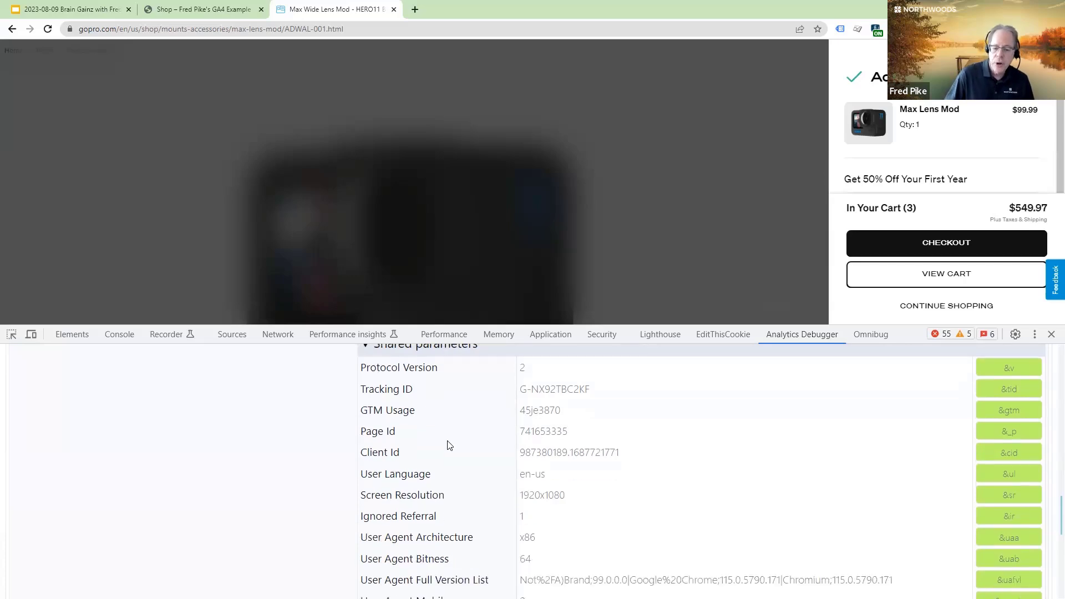
scroll(499, 388, up, 1)
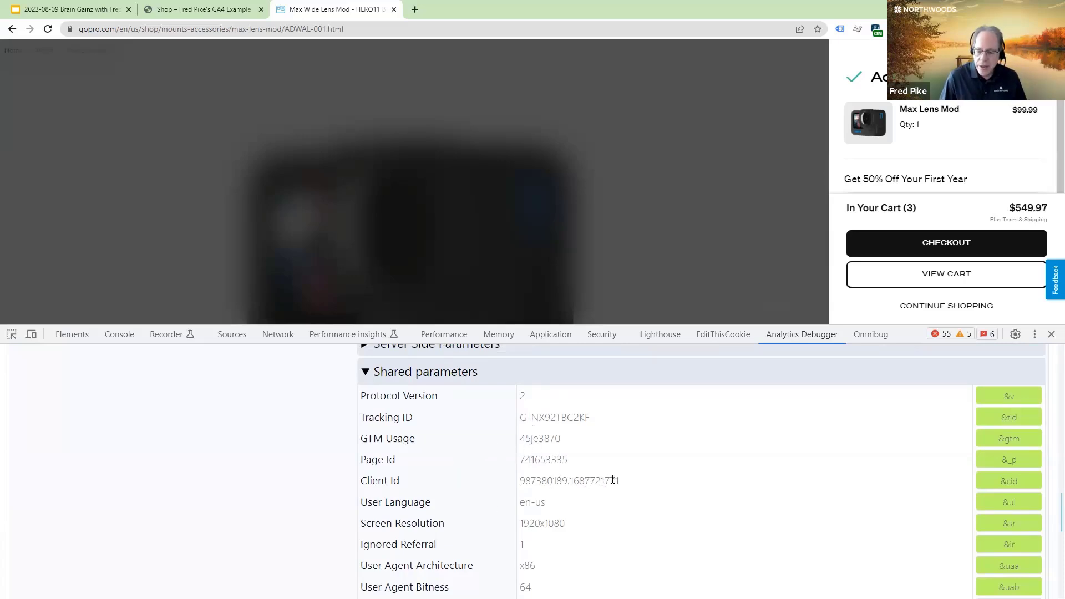
scroll(599, 481, down, 1)
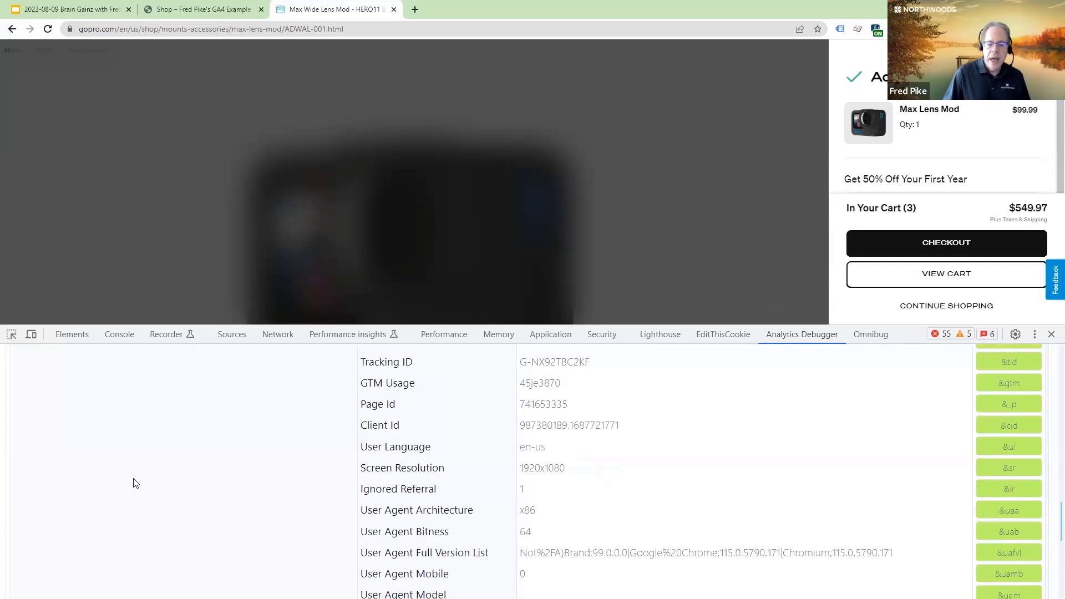
- Open the full shopping cart page and expand the Max Lens Mod page's recorded GA4 events in Analytics Debugger
scroll(182, 479, up, 6)
scroll(183, 478, up, 8)
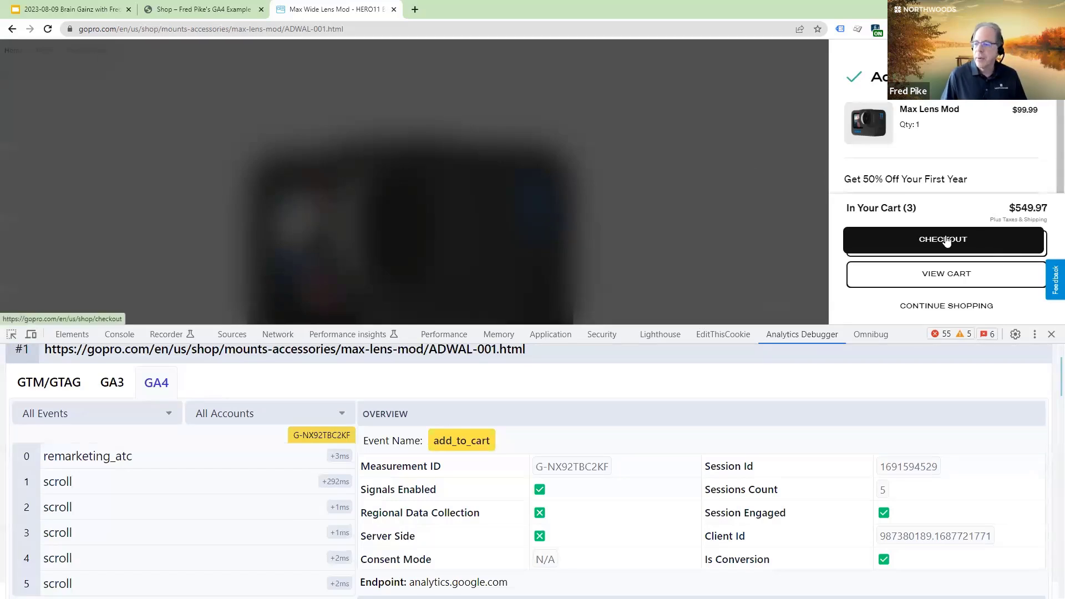
scroll(981, 177, down, 1)
scroll(981, 178, down, 3)
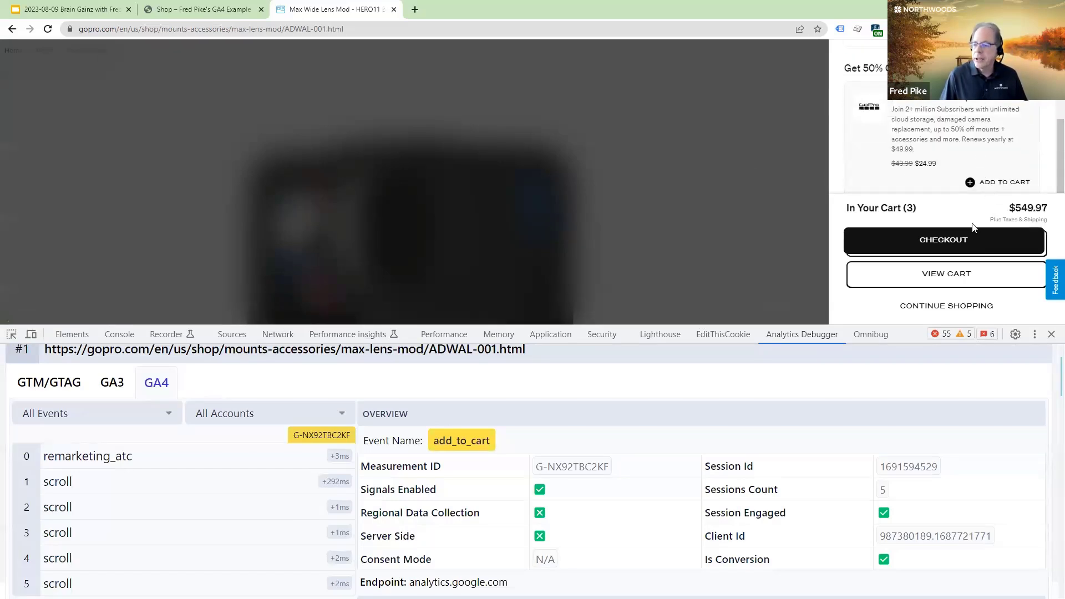
click(954, 278)
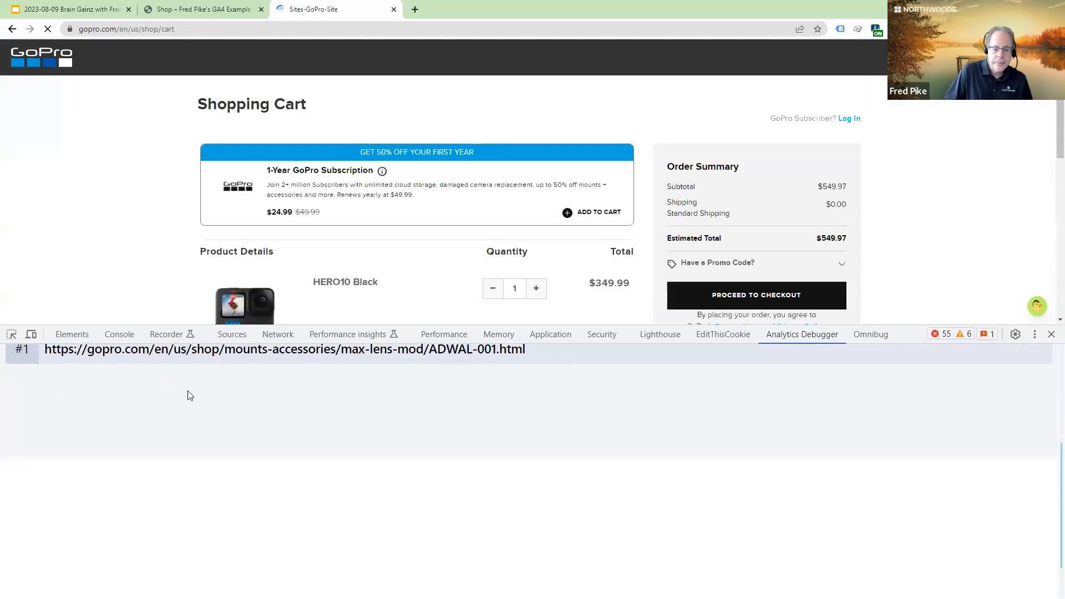
click(170, 359)
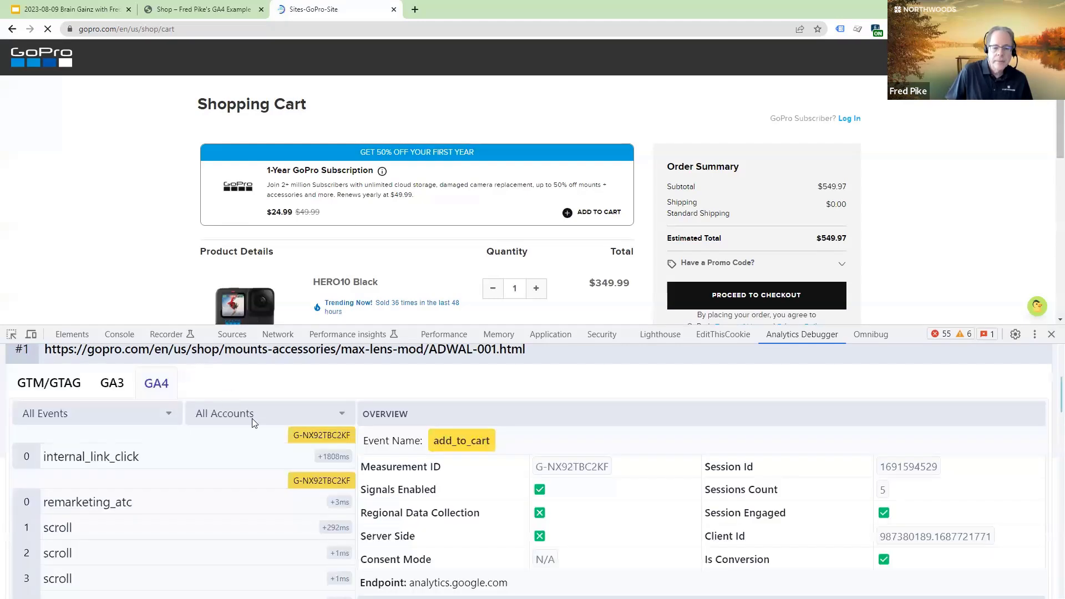
- Raise the HERO10 Black quantity in the cart to 2 and expand the Max Lens Mod page's events again
click(540, 295)
scroll(590, 287, down, 1)
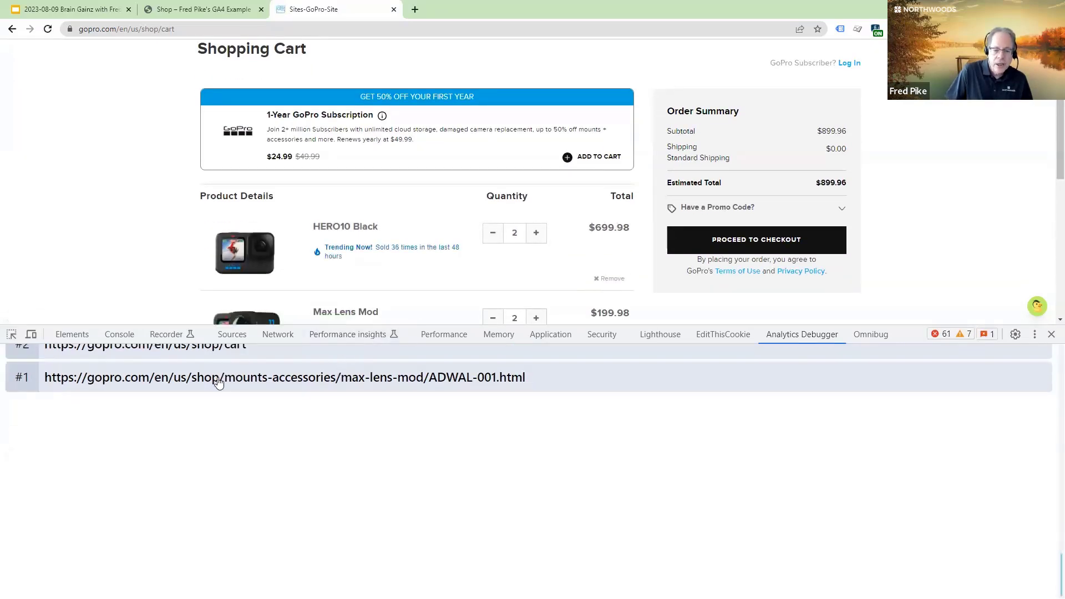
click(224, 379)
scroll(107, 468, up, 2)
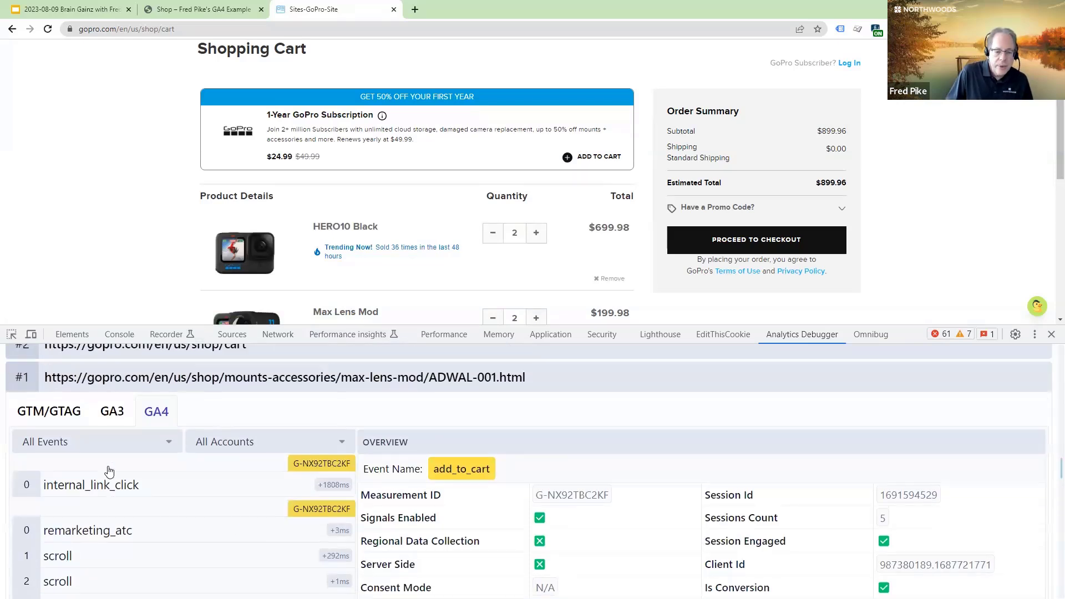
- Review the GA3 and GA4 hits recorded for the cart page visits in Analytics Debugger
click(146, 428)
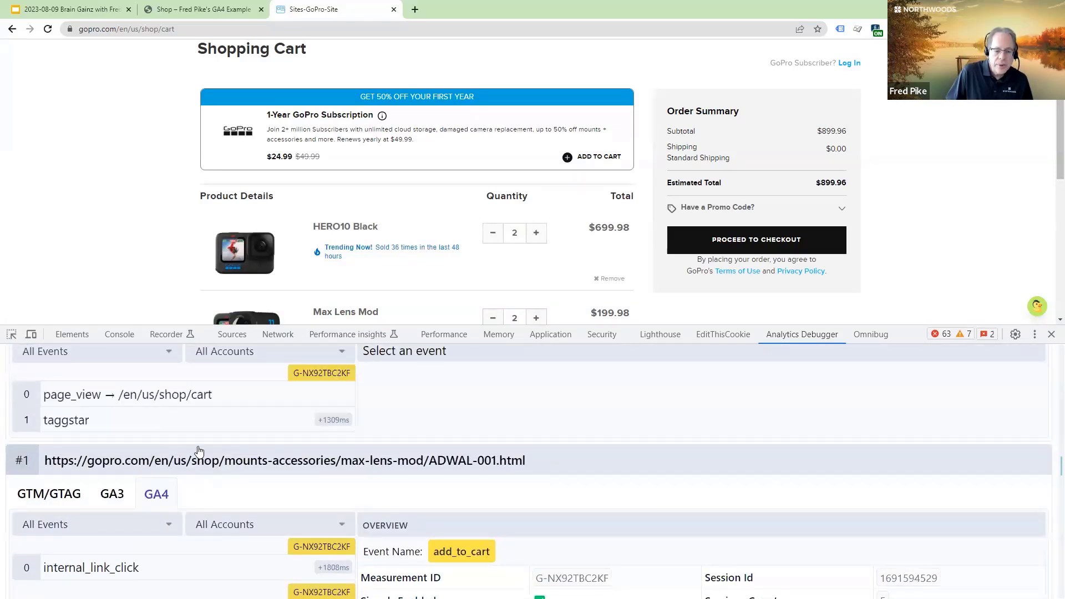
scroll(198, 452, up, 3)
scroll(178, 445, up, 5)
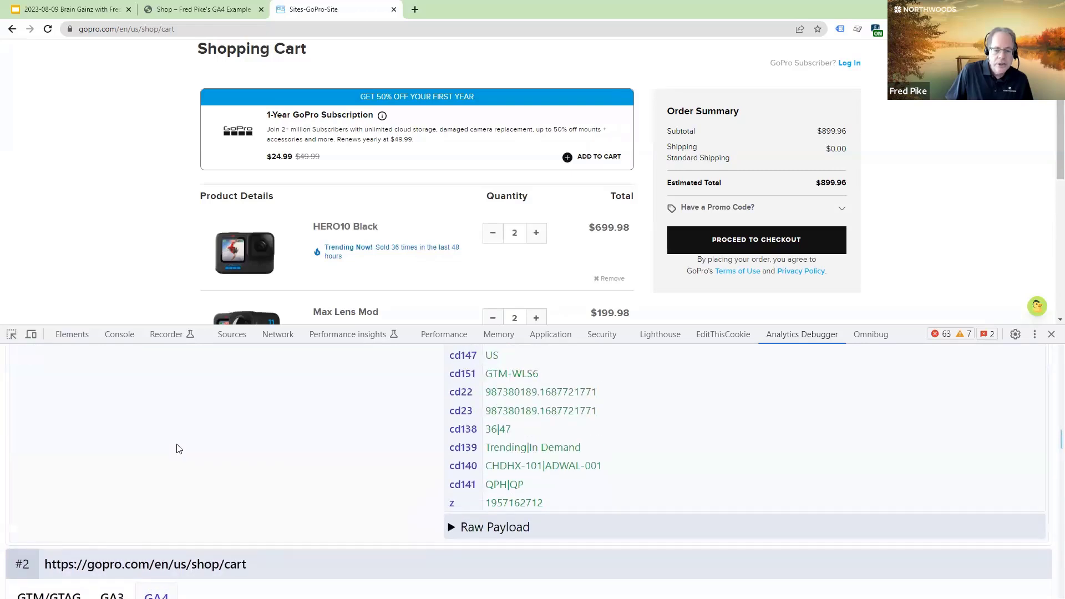
scroll(186, 433, up, 8)
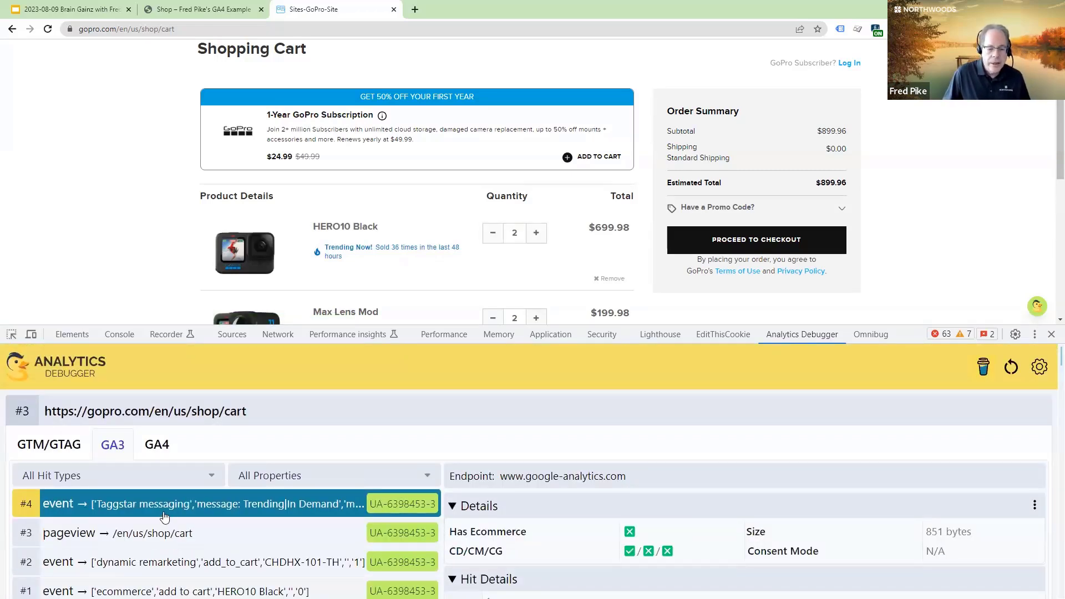
click(157, 418)
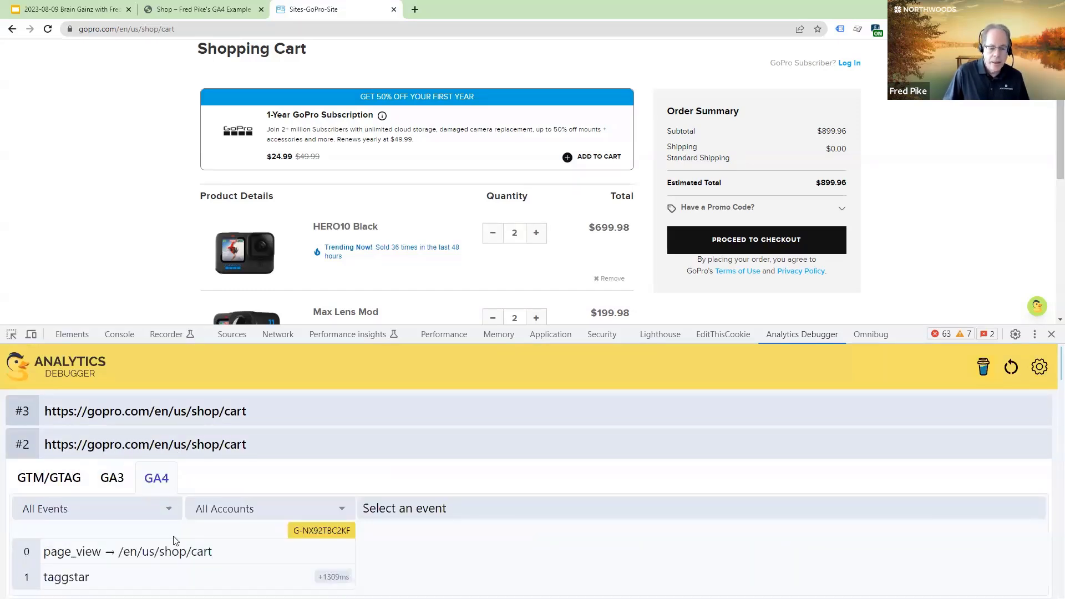
scroll(175, 540, down, 2)
scroll(203, 524, down, 2)
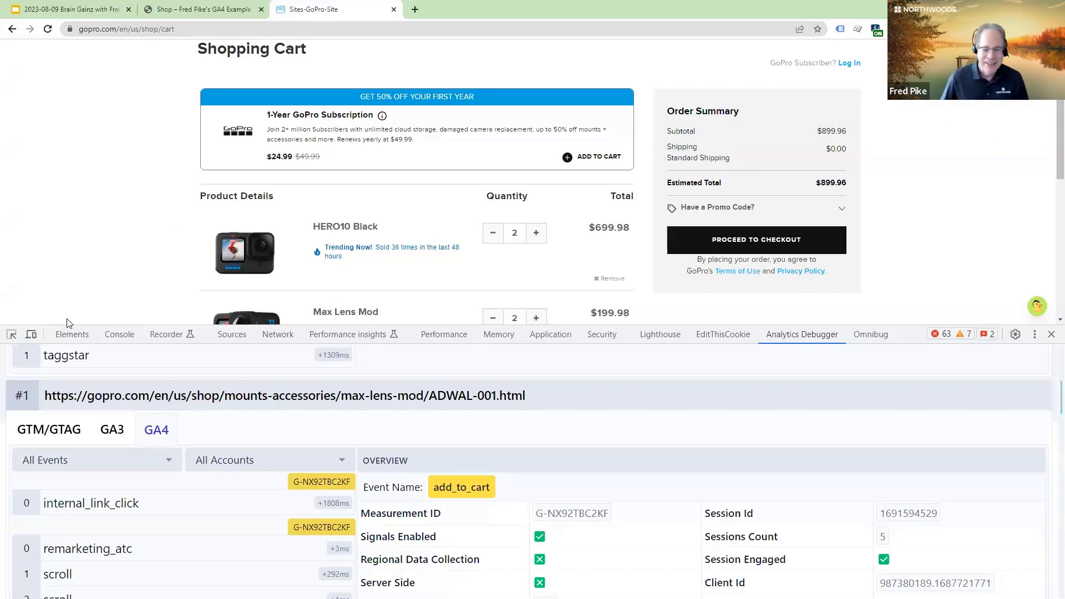
- Switch to the presentation and advance to the slide listing Omnibug, EditThisCookie and Link Redirect Trace
click(99, 9)
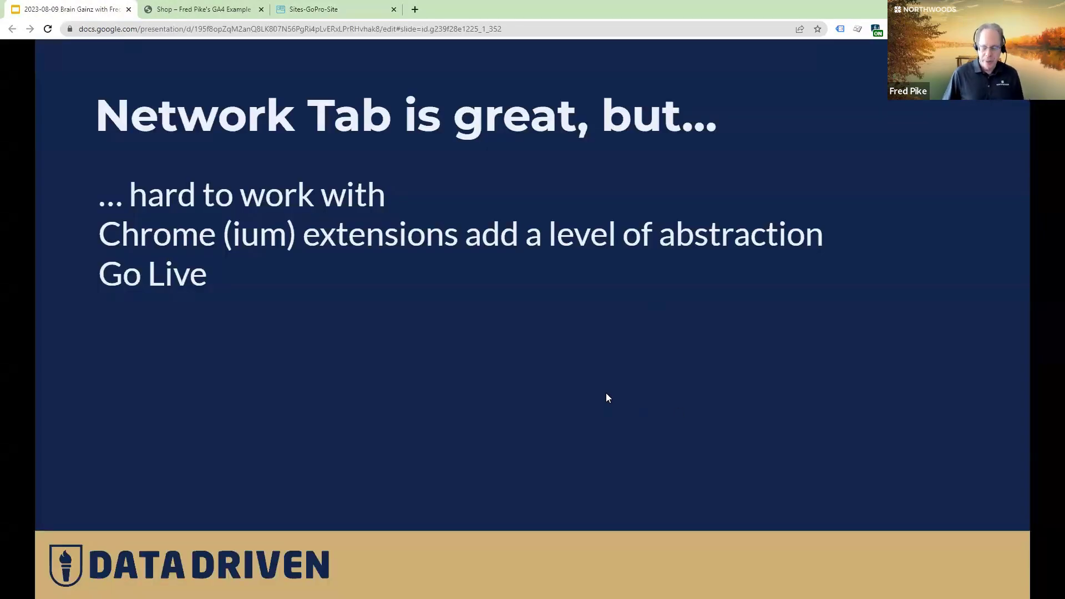
key(Right)
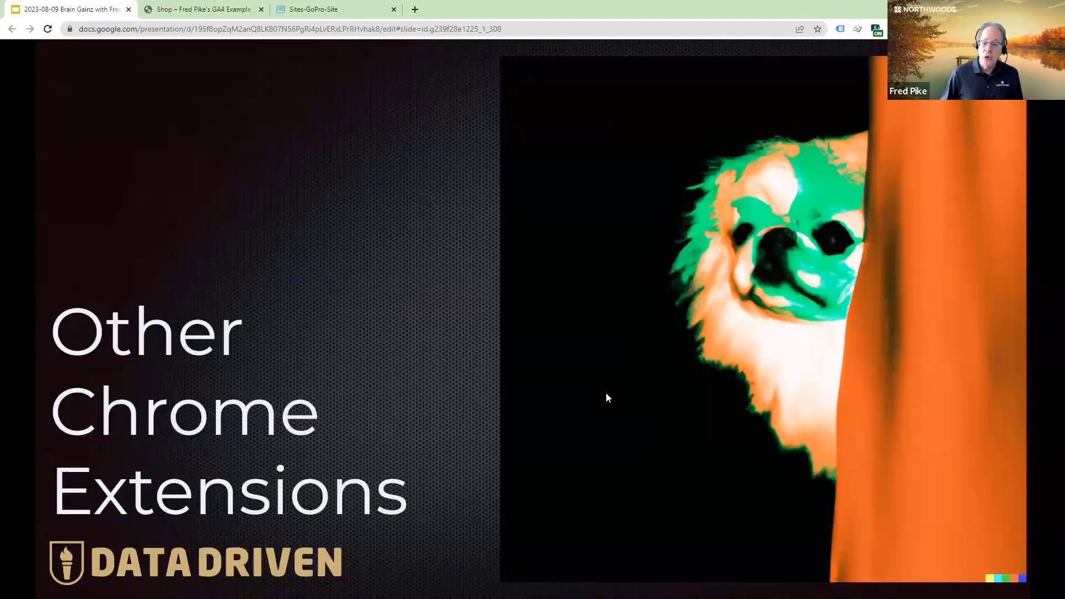
key(Right)
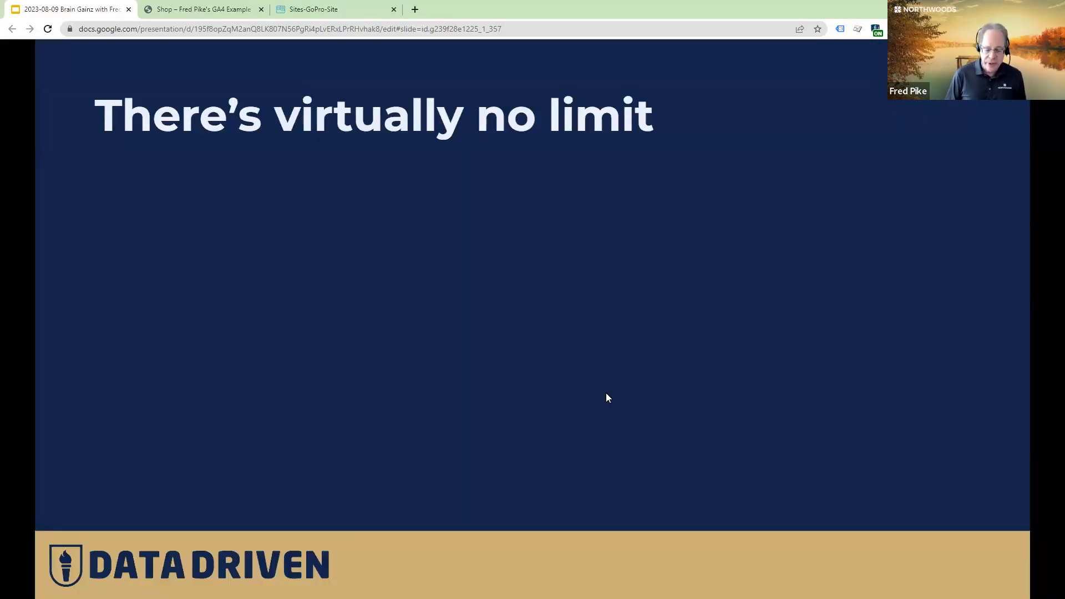
key(Right)
key(Right)
key(Right)
key(Right)
key(Right)
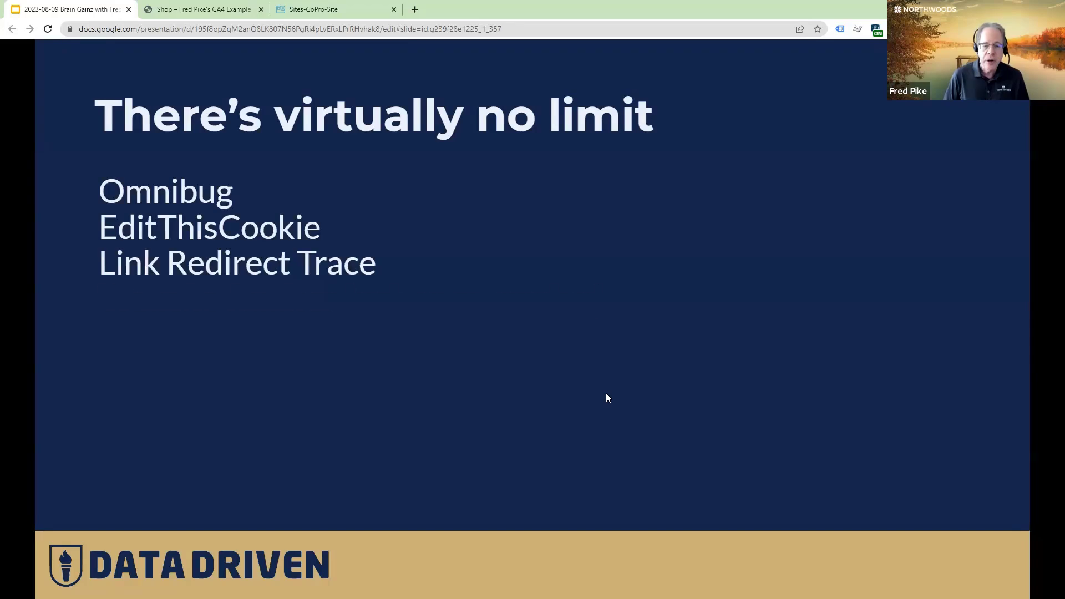
key(Right)
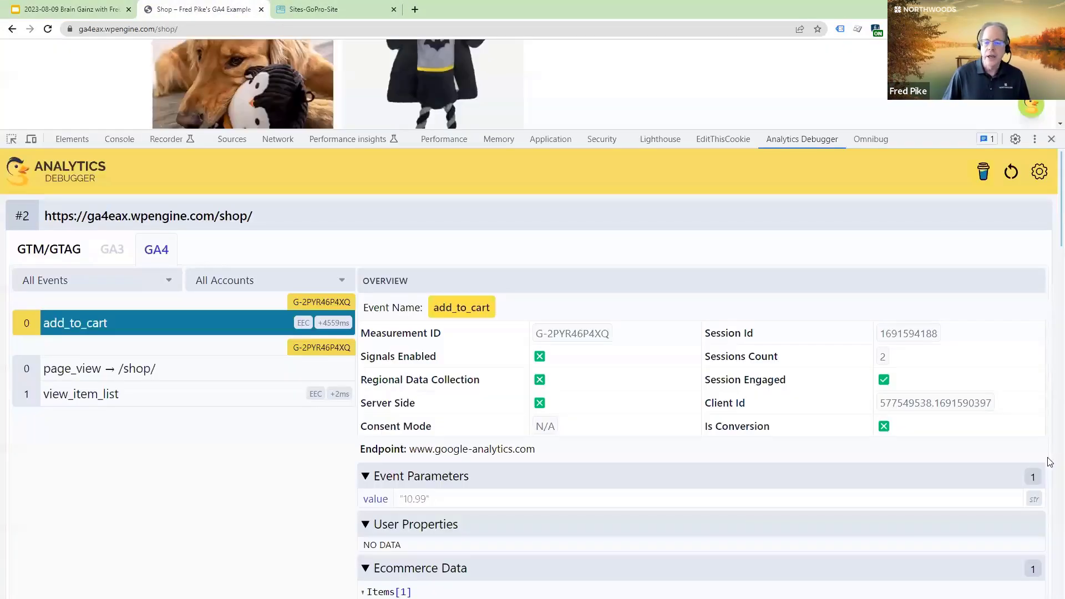
- Open Omnibug on the demo shop page and shrink the developer tools to reveal more of the page
click(216, 9)
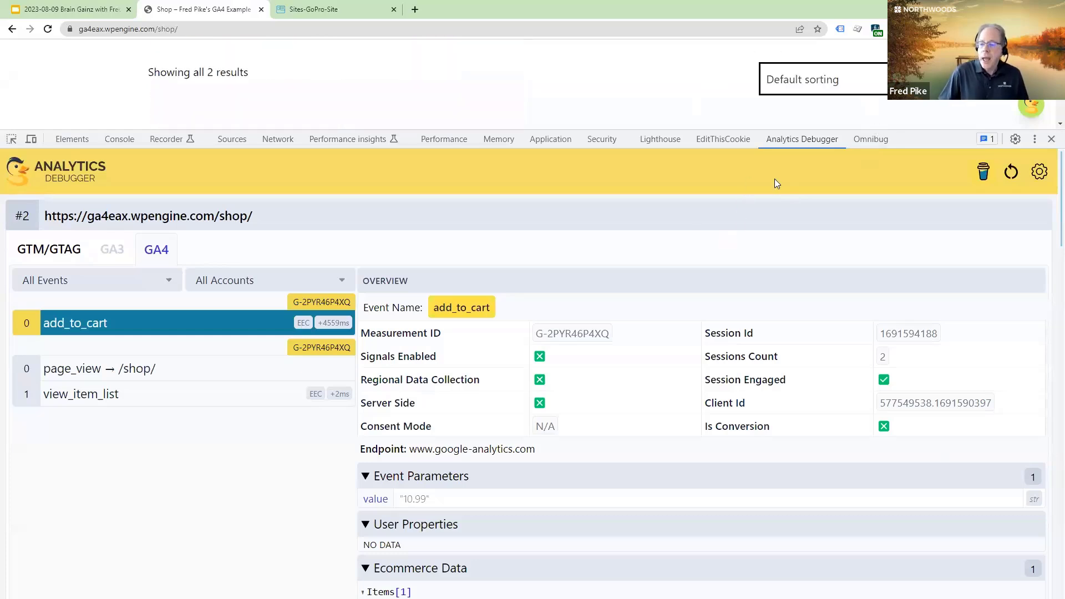
click(878, 139)
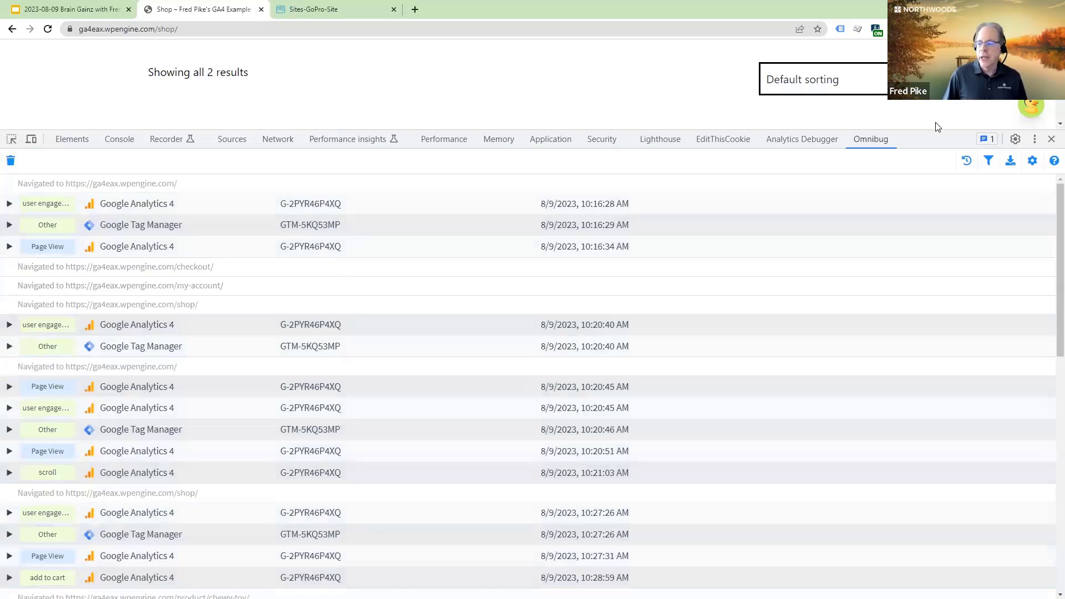
drag(935, 127, 815, 317)
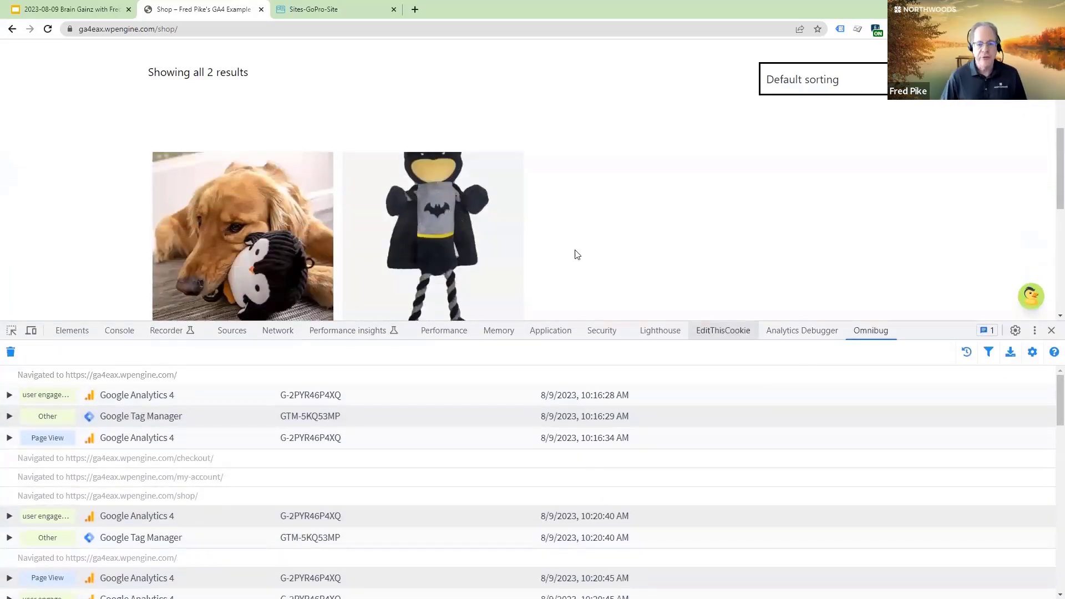
- Switch to the GoPro cart page, open Omnibug there and clear its recorded requests
click(348, 15)
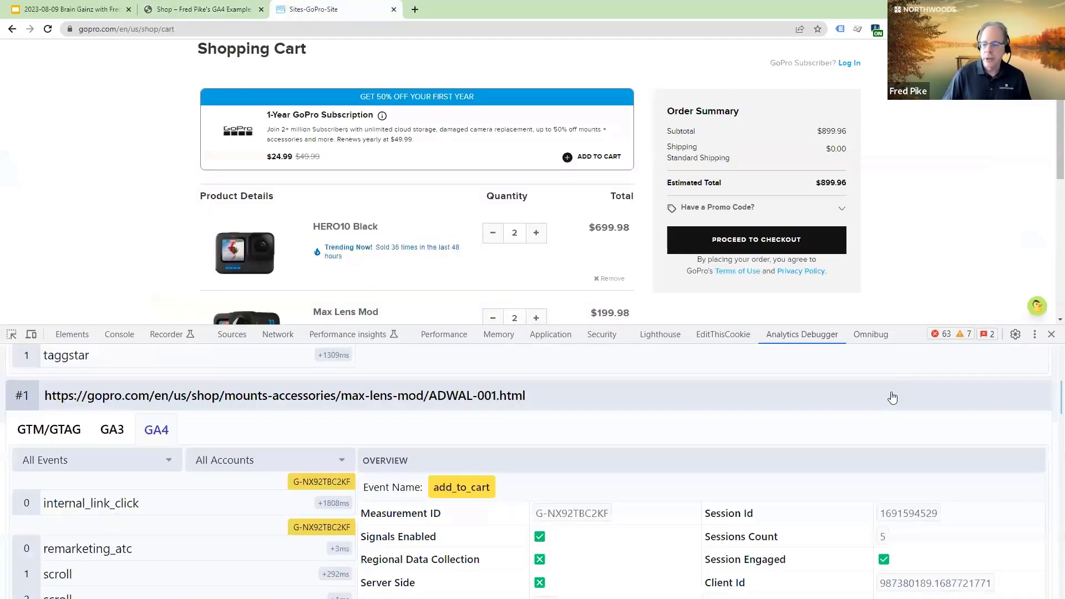
click(870, 334)
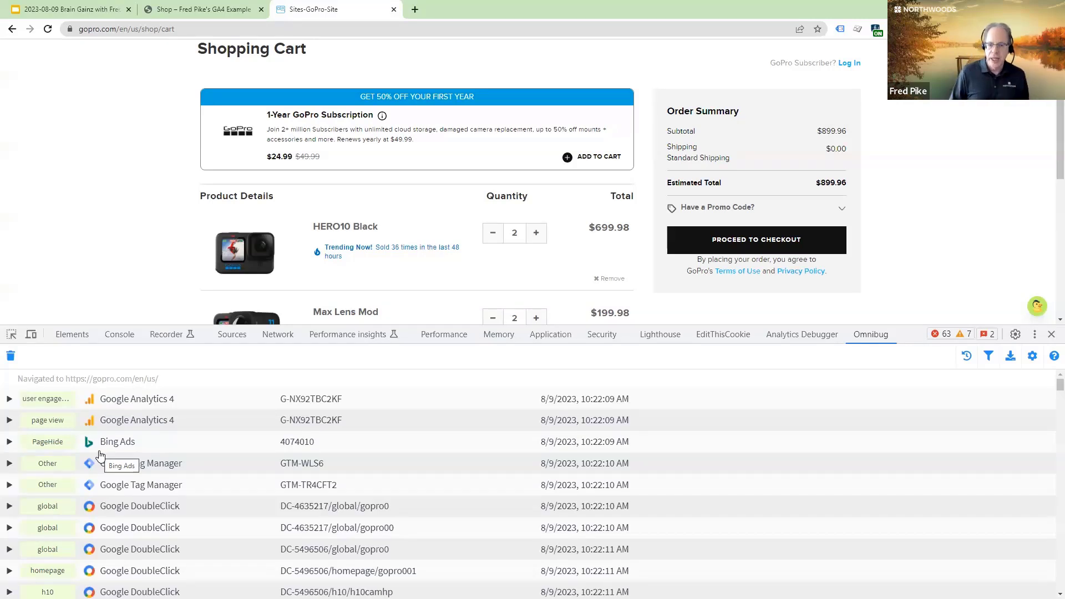
click(11, 357)
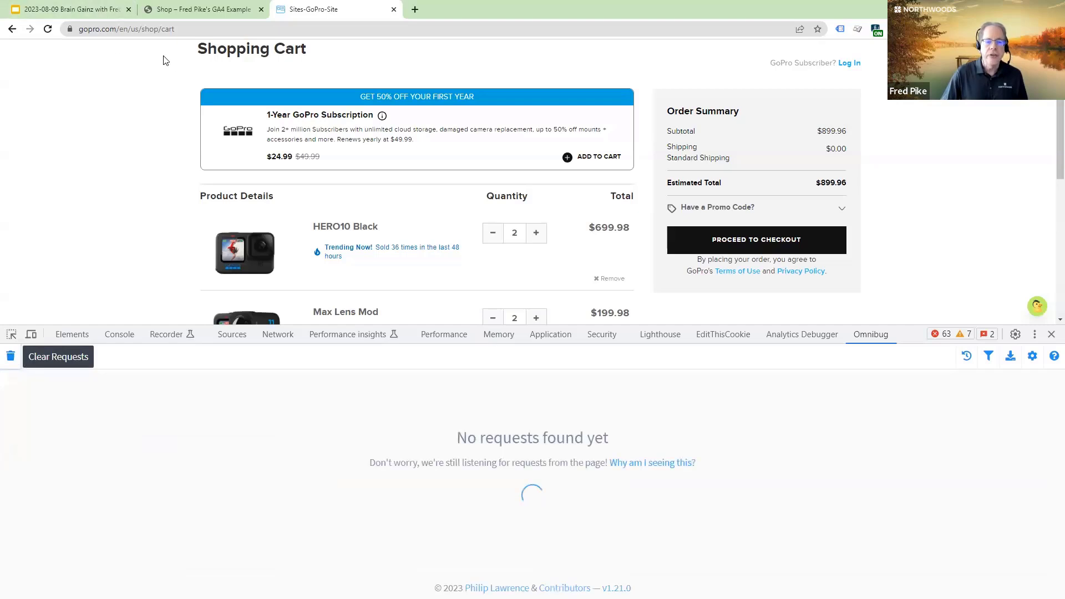
- Load the GoPro home page from the cart and browse through it while Omnibug records requests
scroll(164, 54, up, 1)
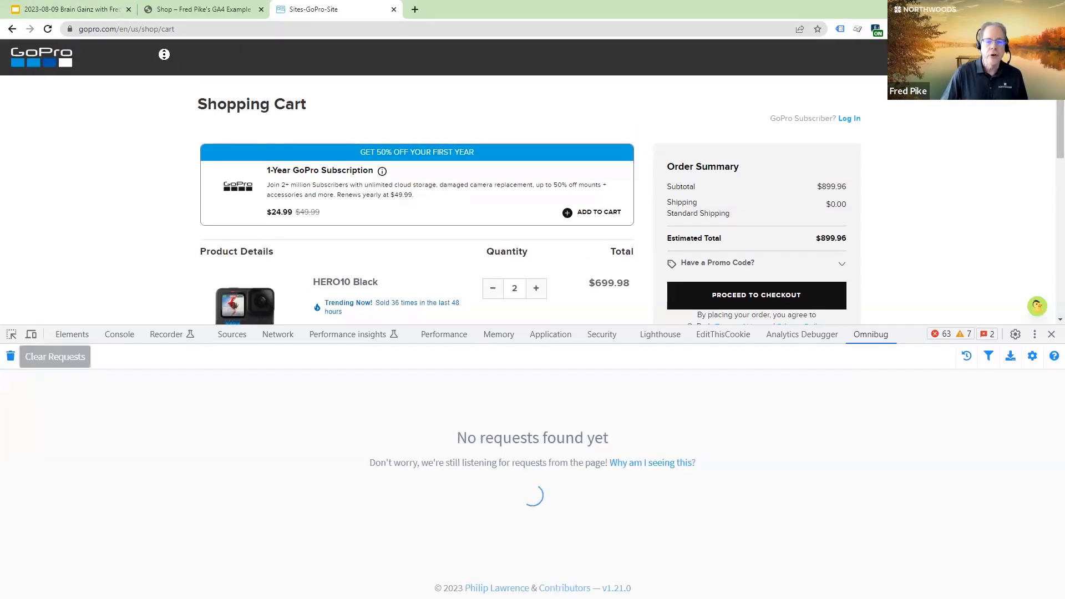
click(22, 65)
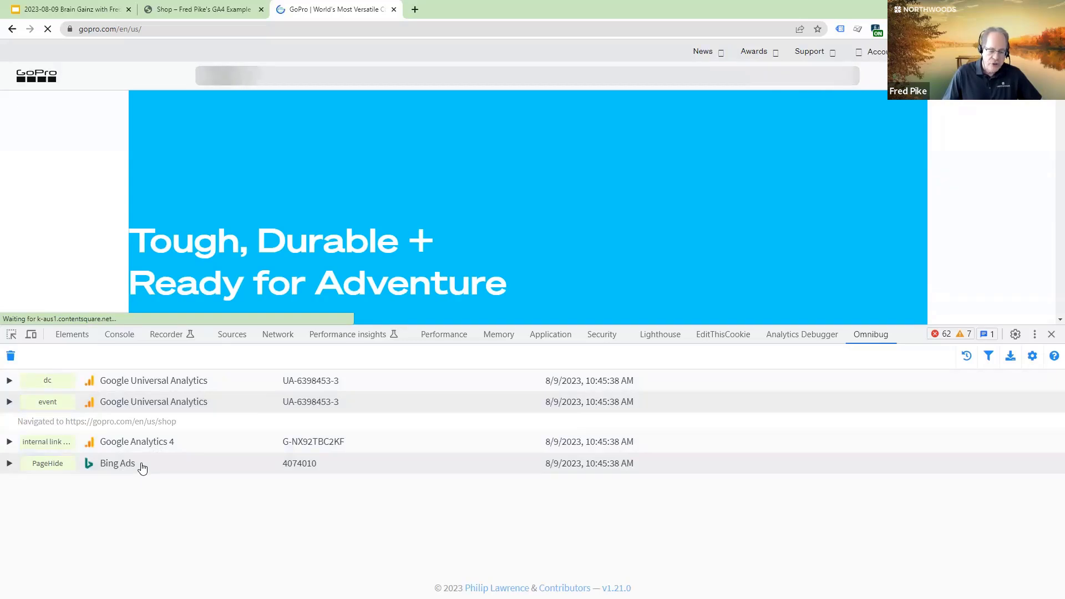
scroll(35, 195, down, 5)
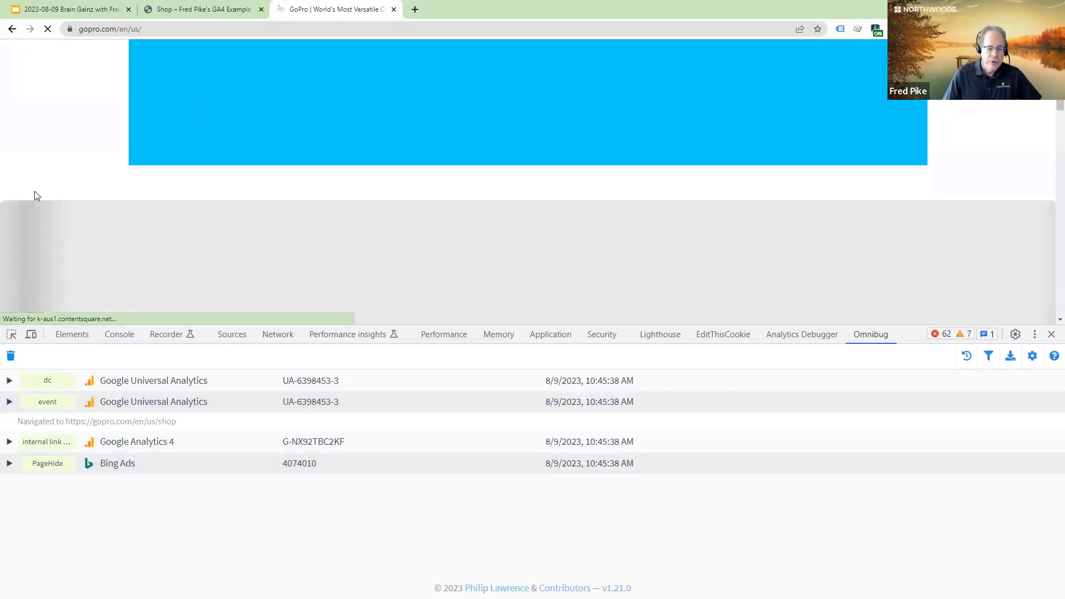
scroll(34, 195, down, 5)
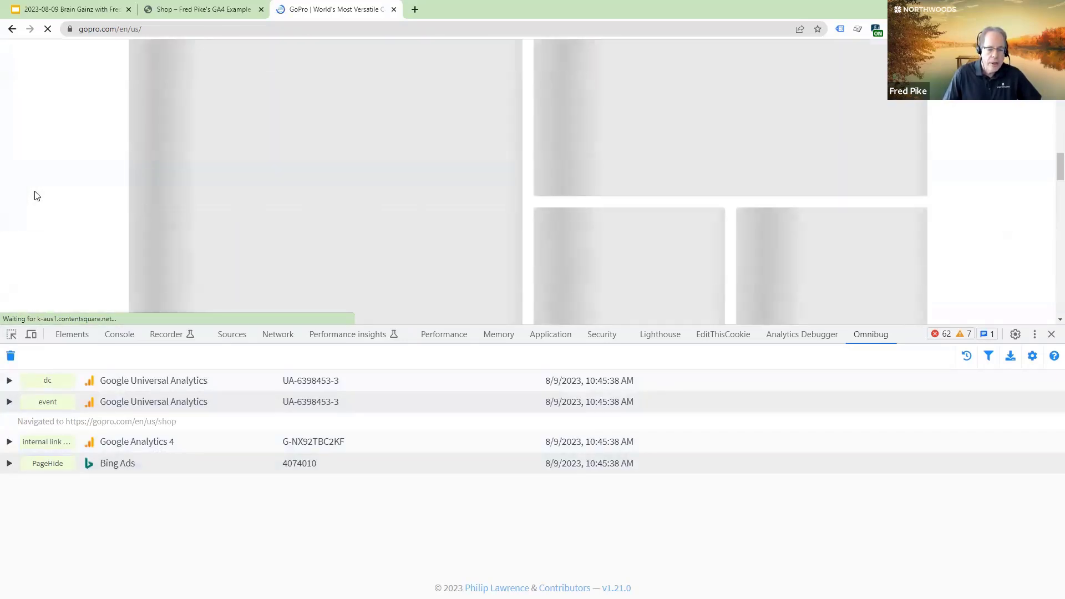
scroll(34, 195, down, 10)
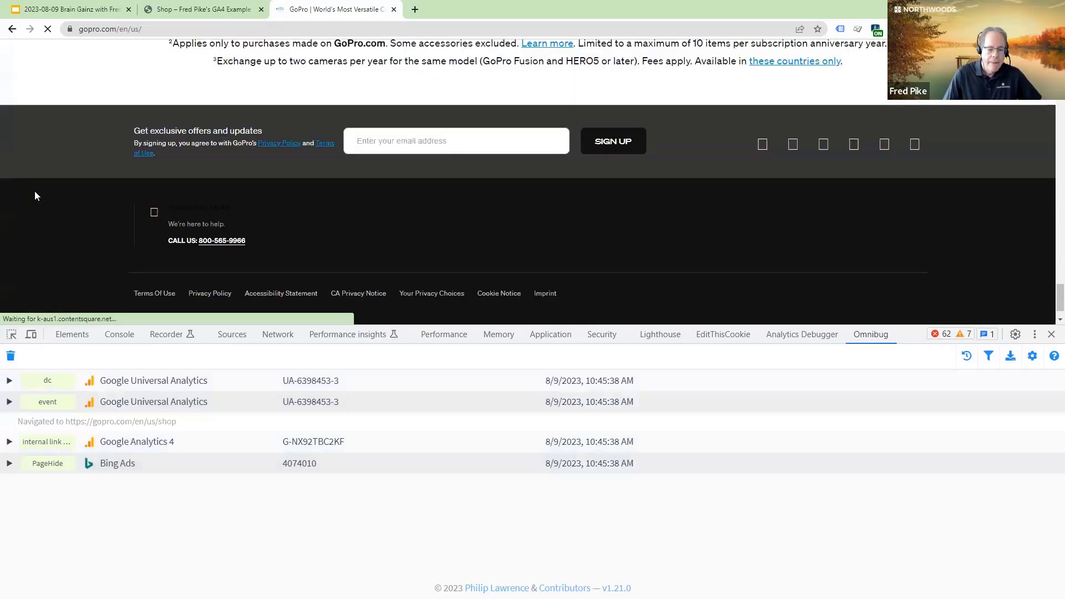
scroll(34, 195, up, 10)
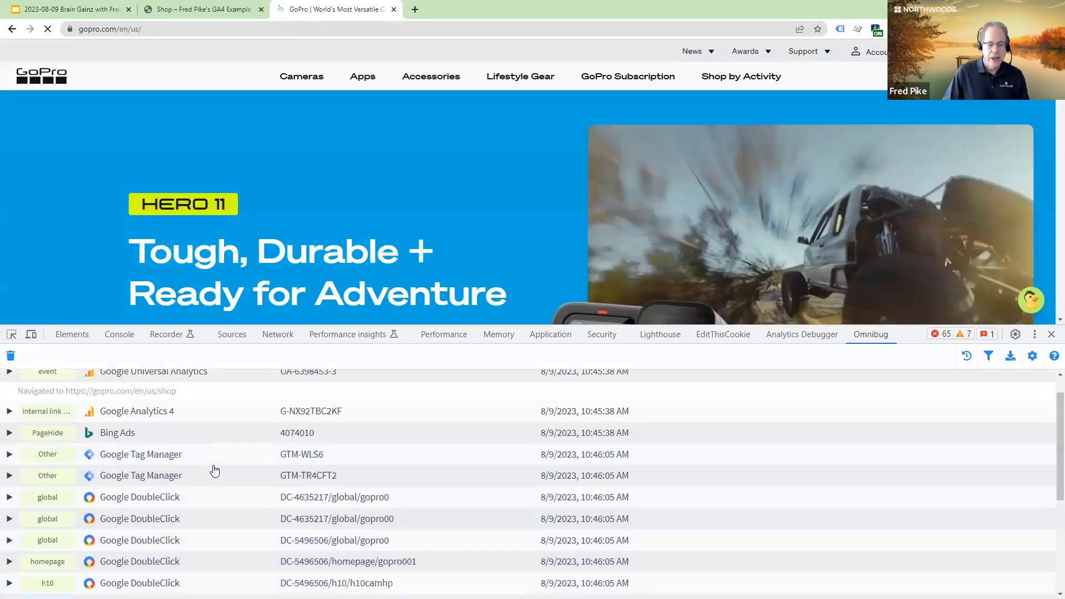
- Review the analytics and advertising requests that Omnibug recorded for the GoPro home page
scroll(213, 467, down, 3)
scroll(189, 407, down, 1)
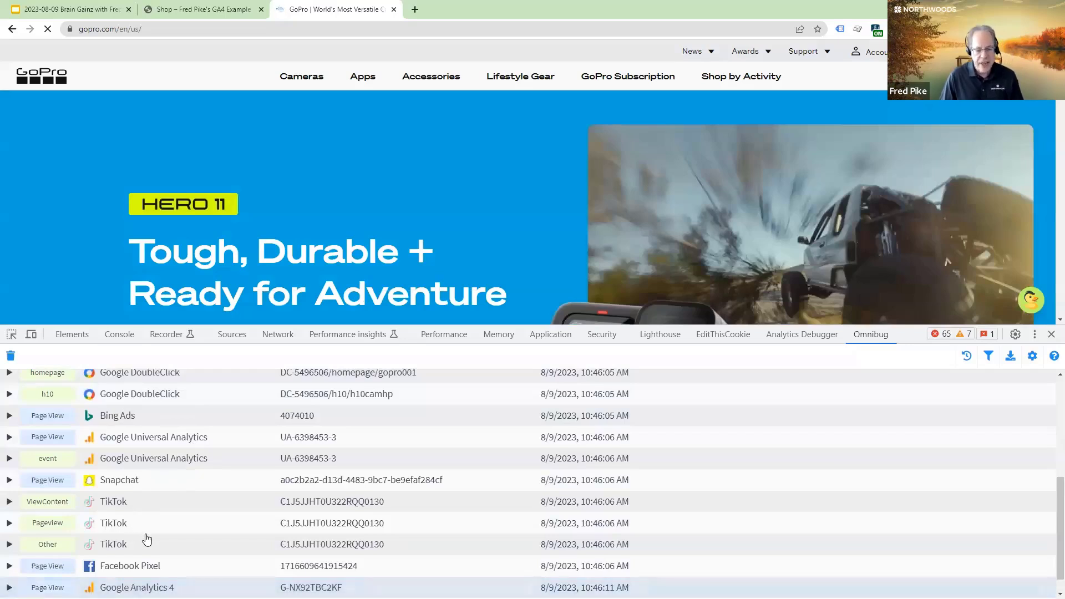
scroll(161, 547, down, 1)
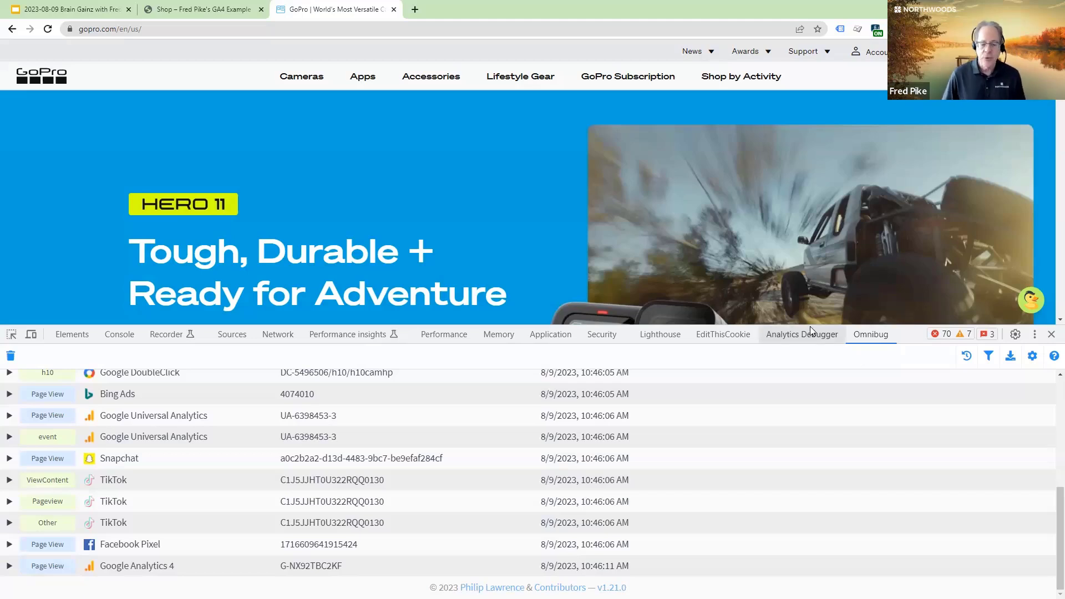
- Expand the TikTok ViewContent request in Omnibug and examine its summary, event, context and other parameters
click(10, 479)
scroll(105, 490, down, 1)
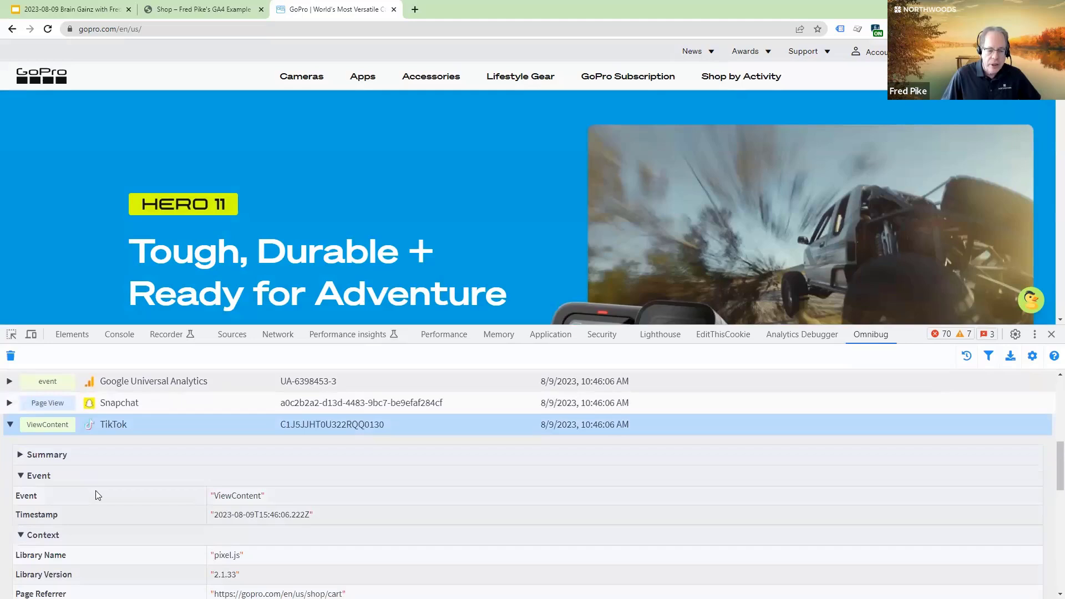
click(20, 454)
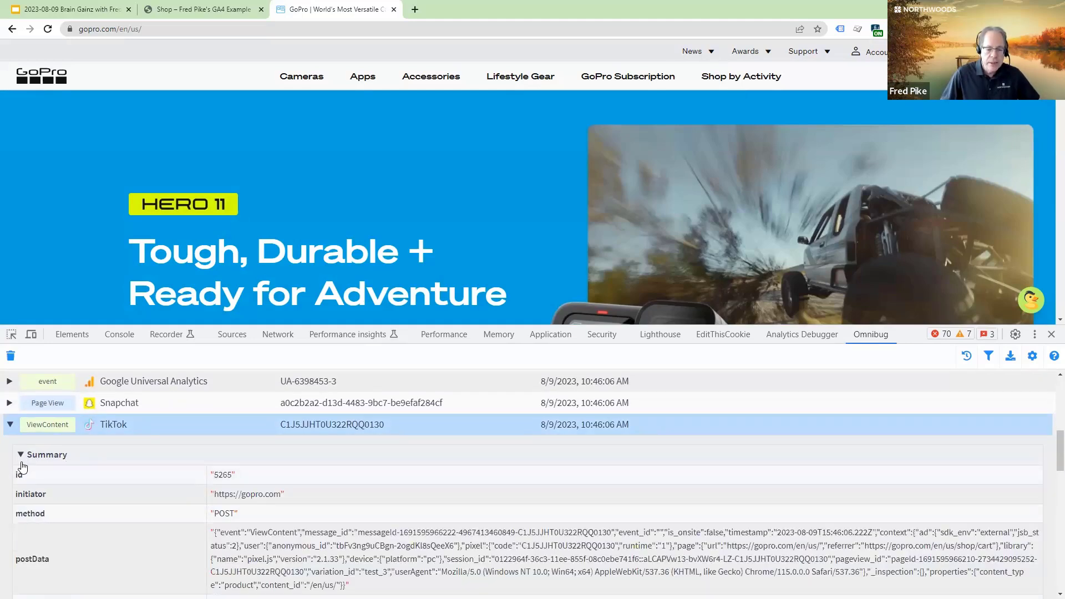
click(20, 454)
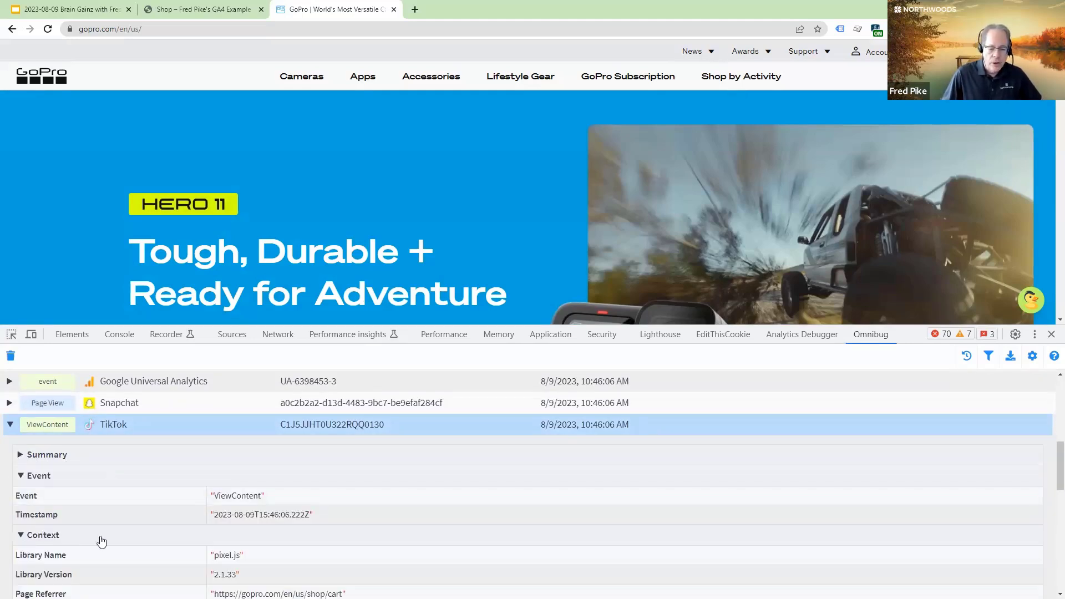
scroll(162, 524, down, 5)
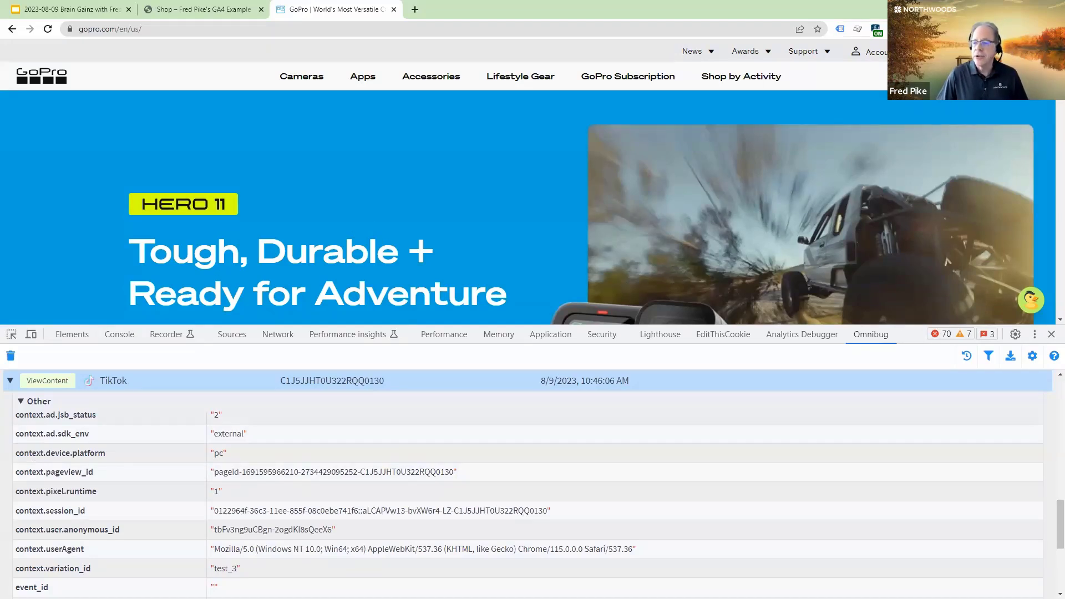
- Open EditThisCookie's list of cookies for the GoPro home page
click(910, 29)
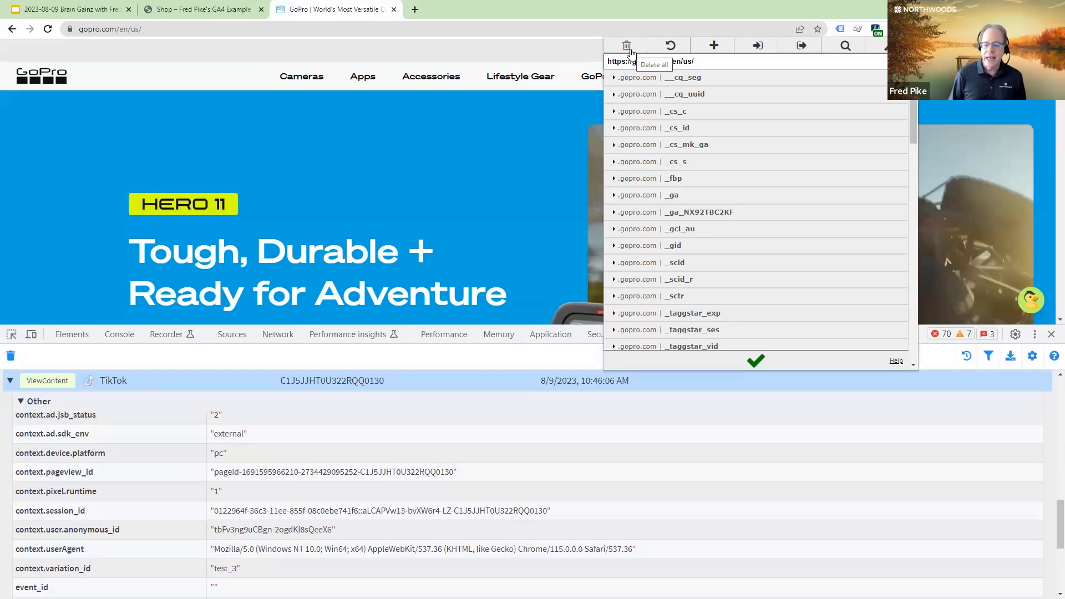
- Review the GoPro page's cookies in EditThisCookie's developer tools table, and trace the page's redirects with Link Redirect Trace
click(514, 159)
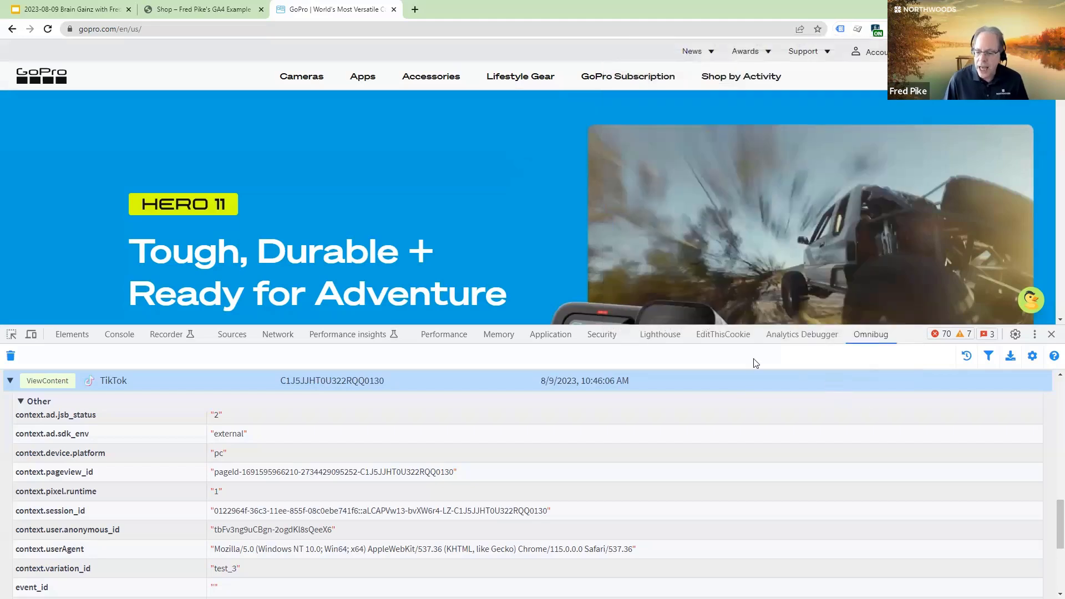
click(732, 338)
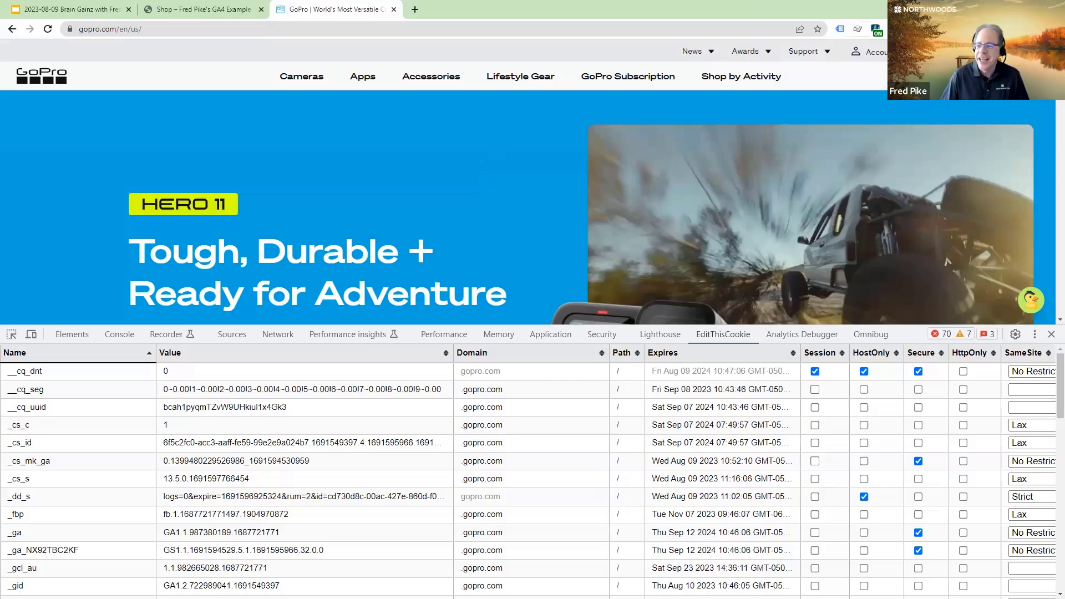
click(911, 28)
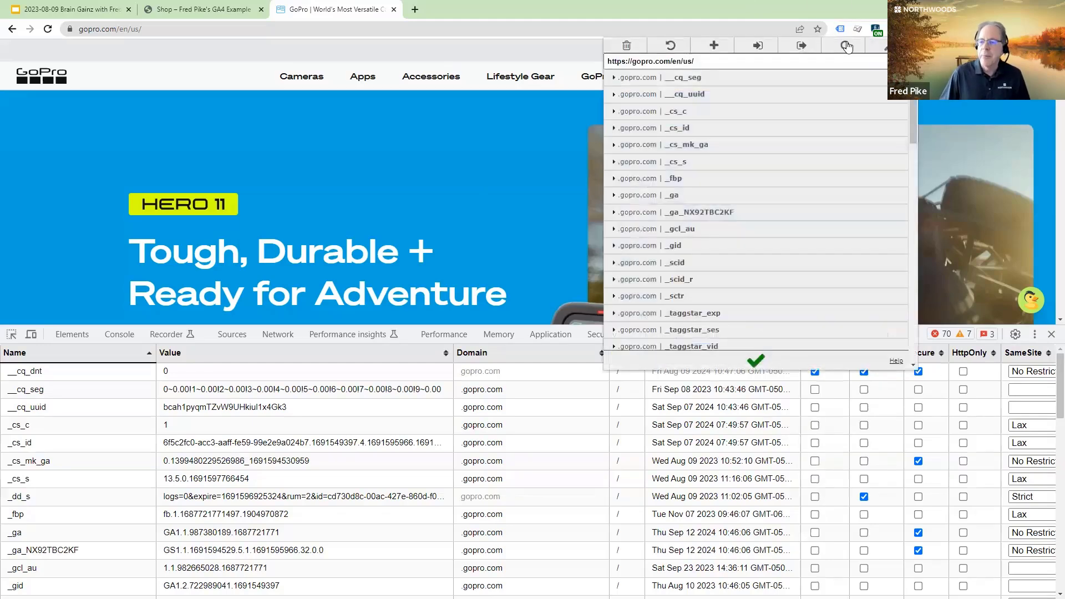
click(325, 143)
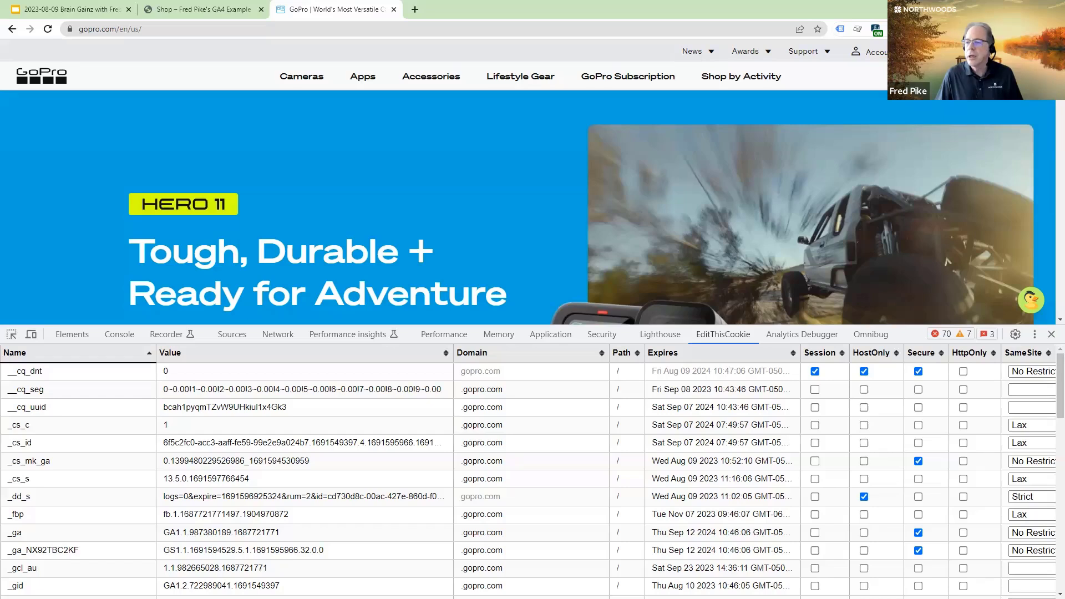
click(929, 29)
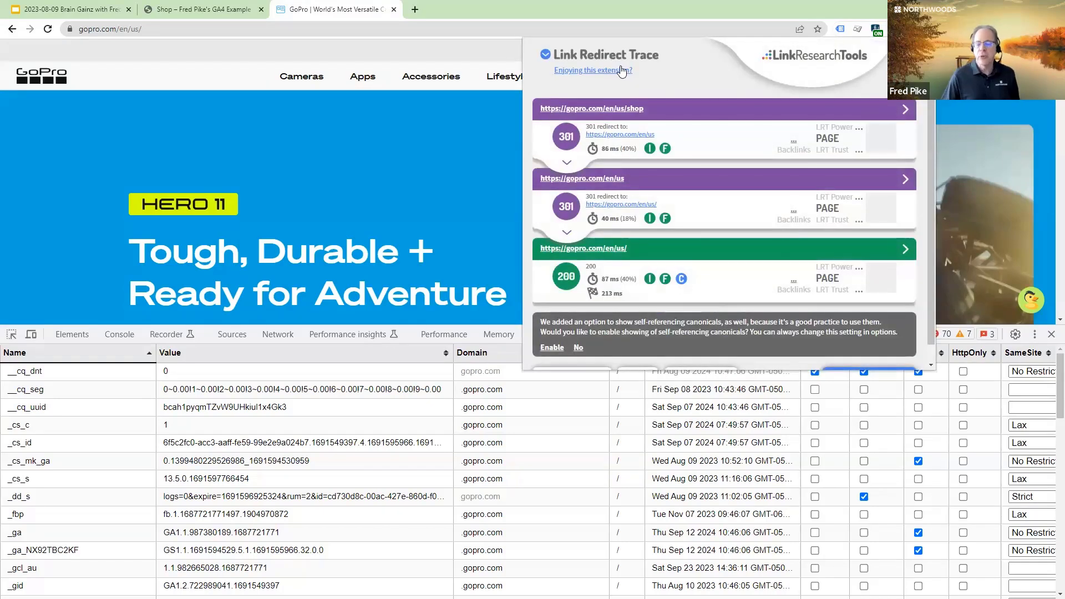
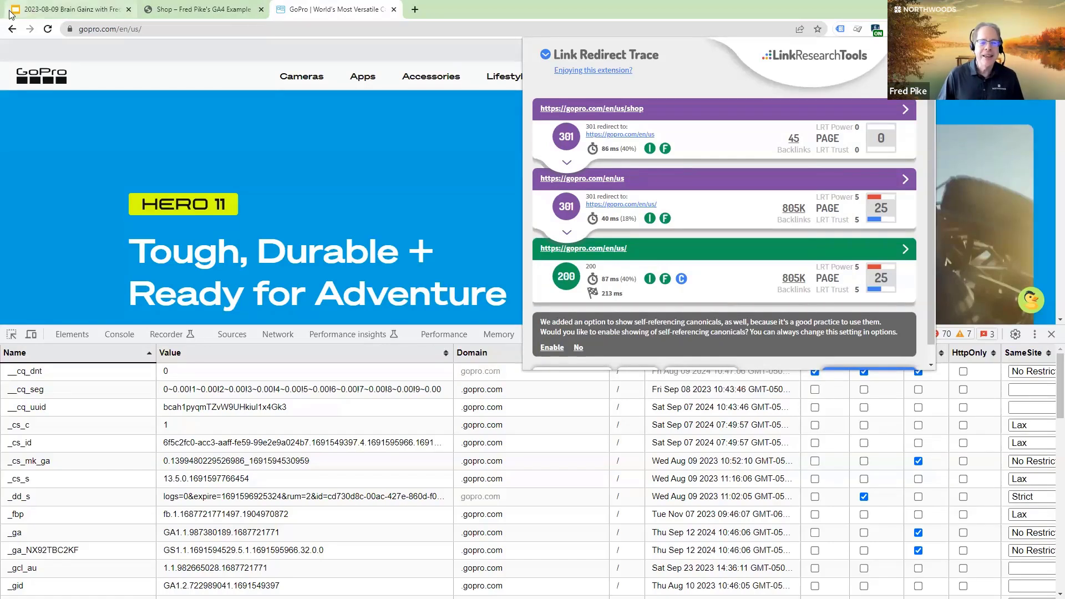
- Switch to the Google Slides presentation and advance from the extensions list to the slide showing GA4's DebugView
click(104, 7)
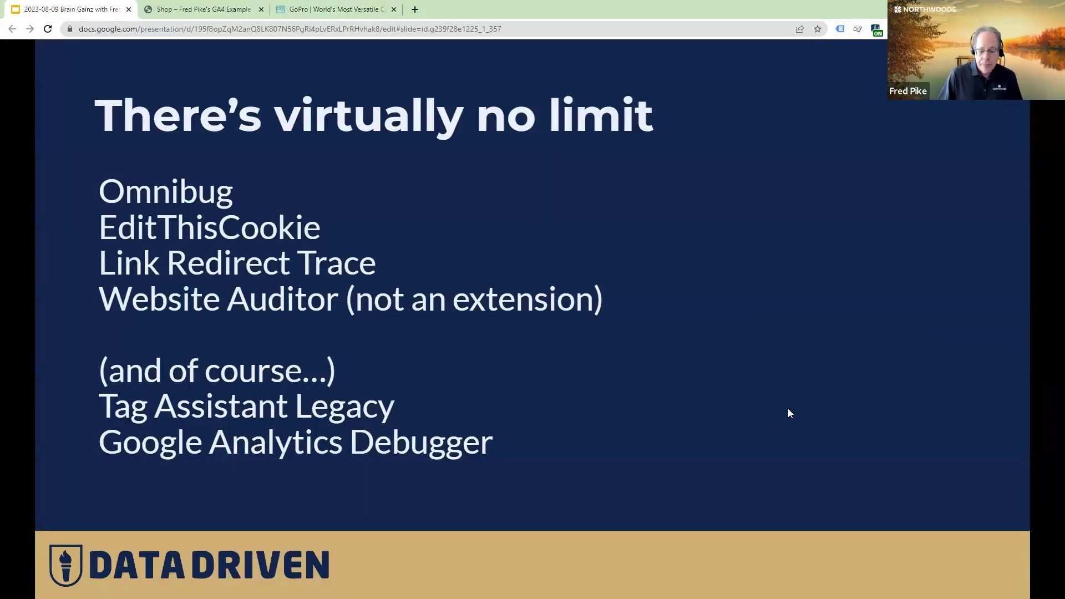
key(Right)
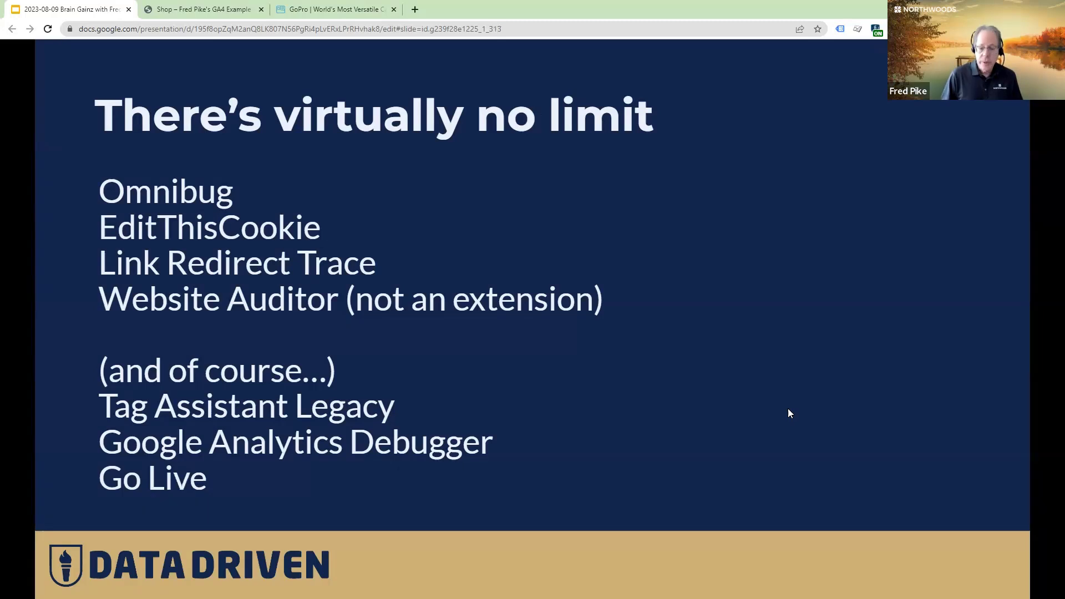
key(Right)
key(Right)
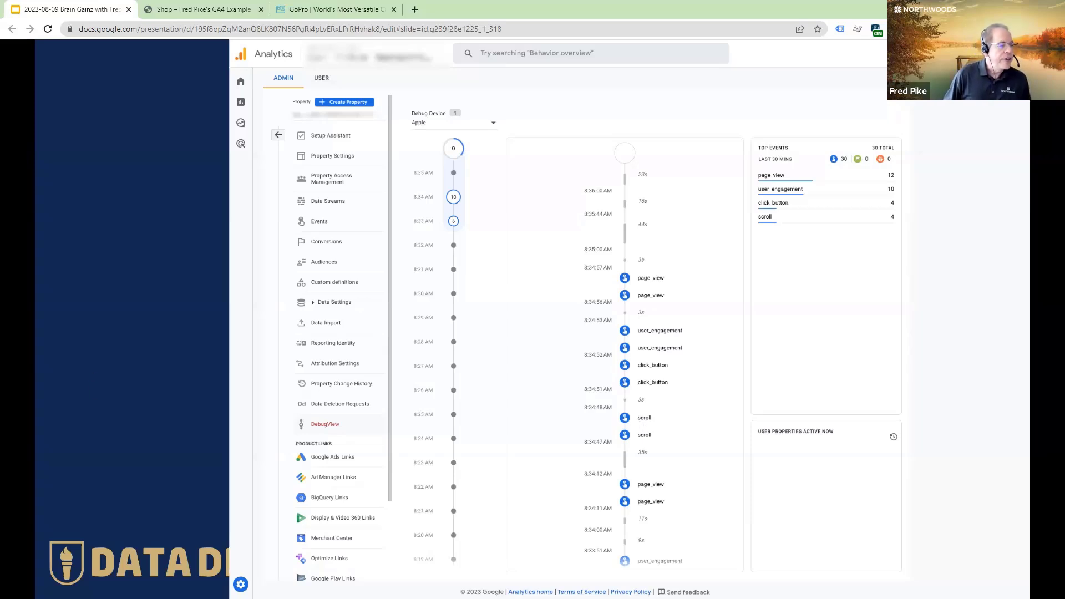
drag(0, 65, 721, 65)
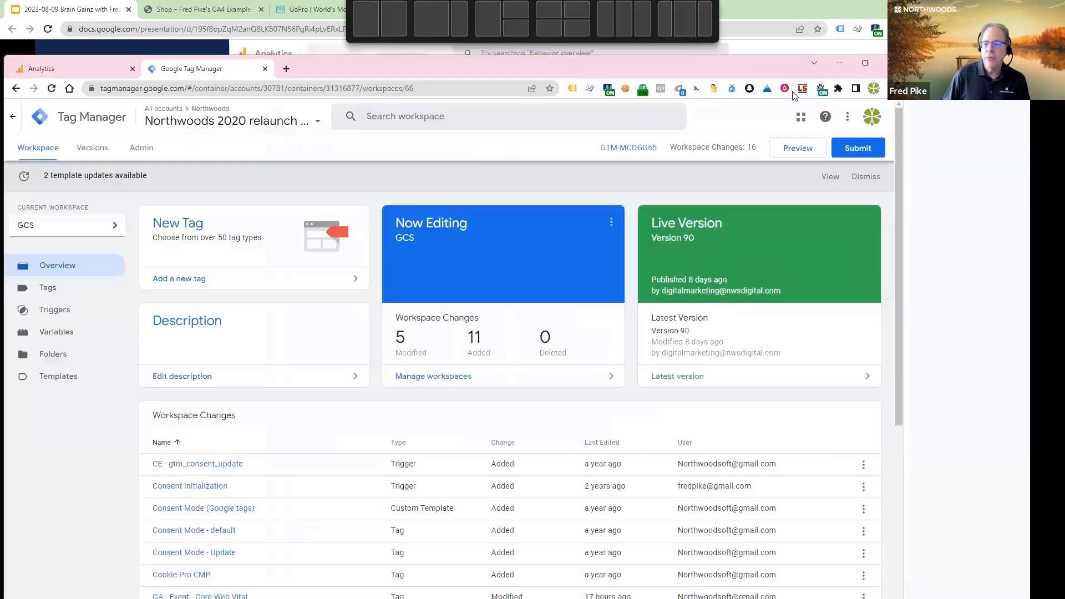
click(866, 65)
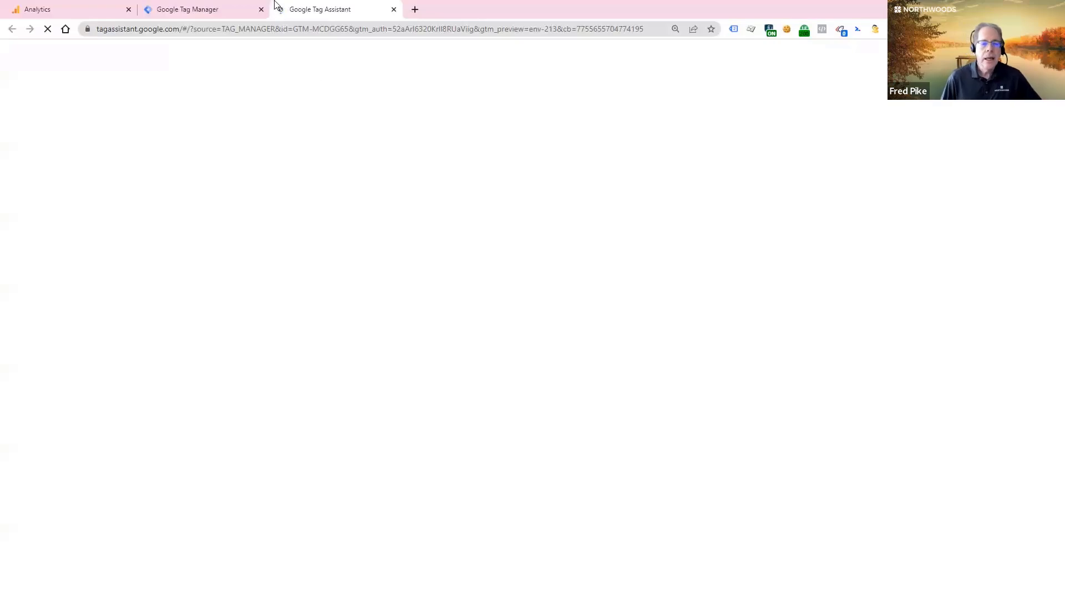
click(394, 10)
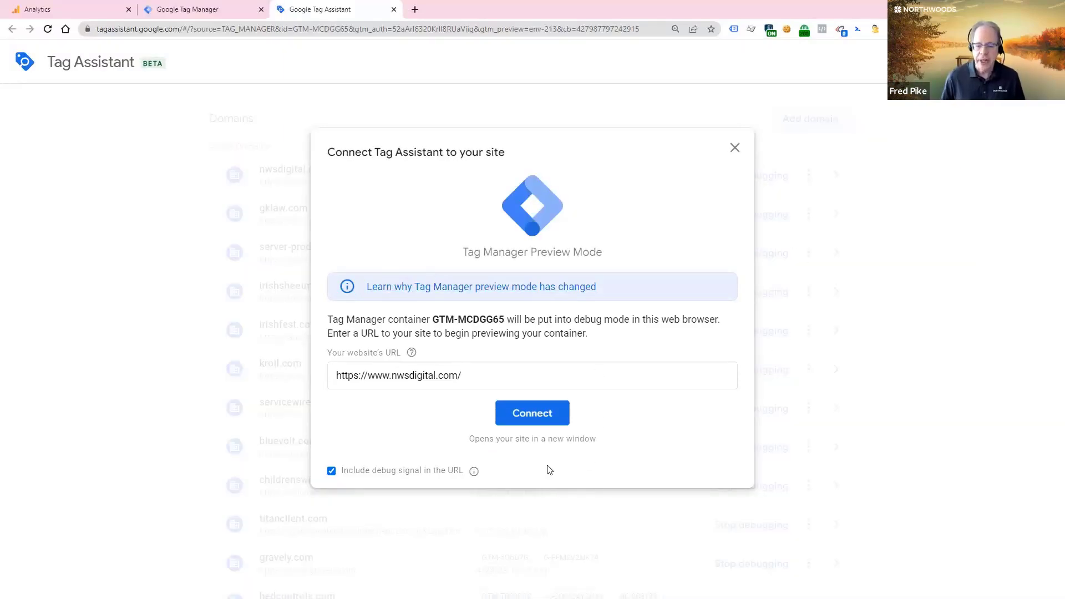
click(540, 418)
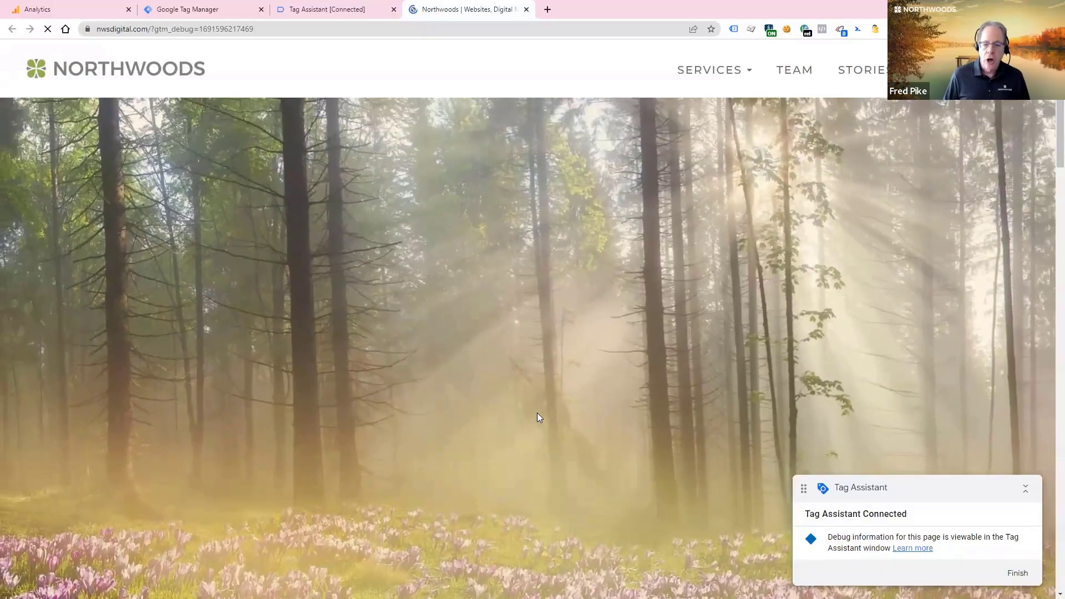
- Check the Northwoods page's console, and reload the page with its network log filtered by en=page
key(F12)
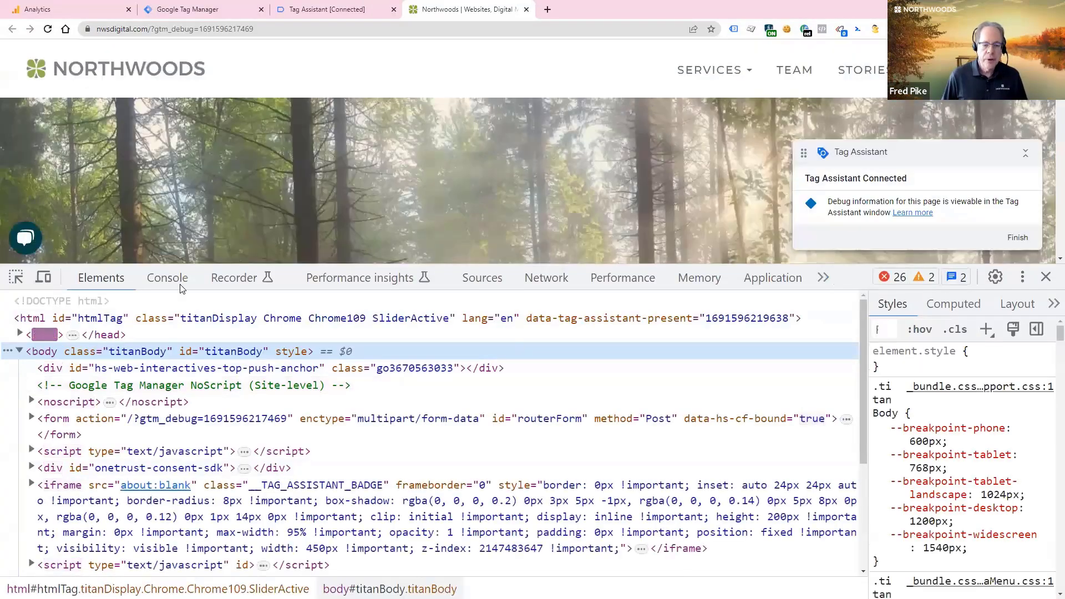
click(167, 277)
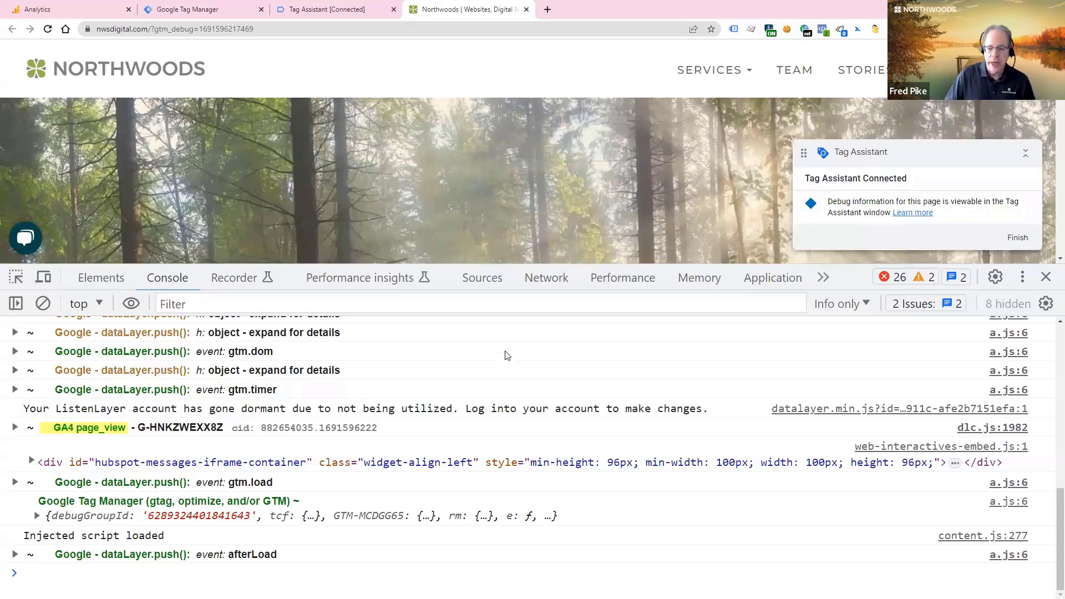
click(549, 279)
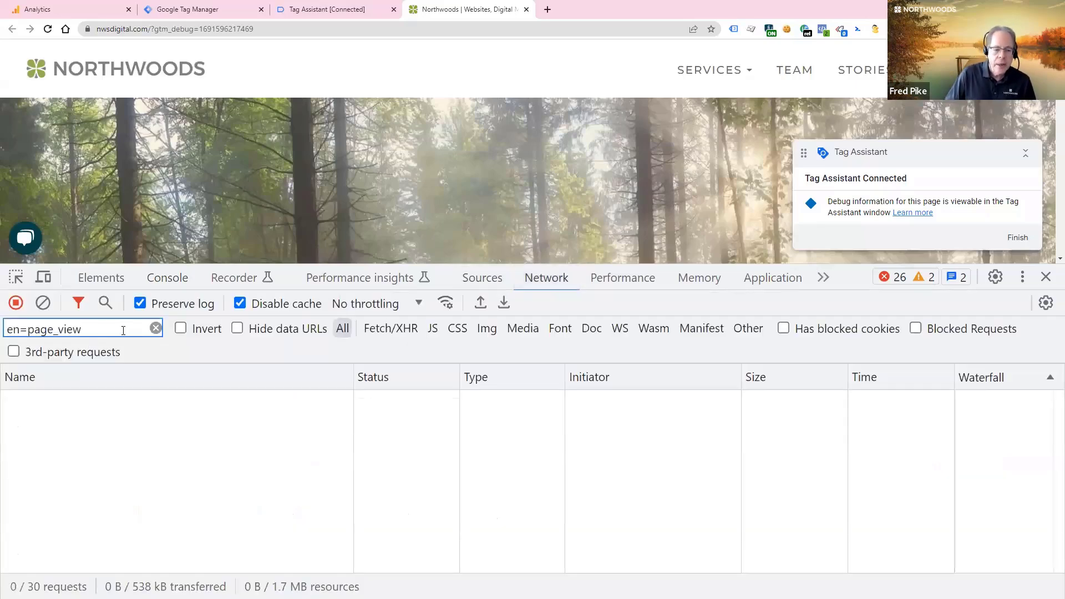
click(156, 327)
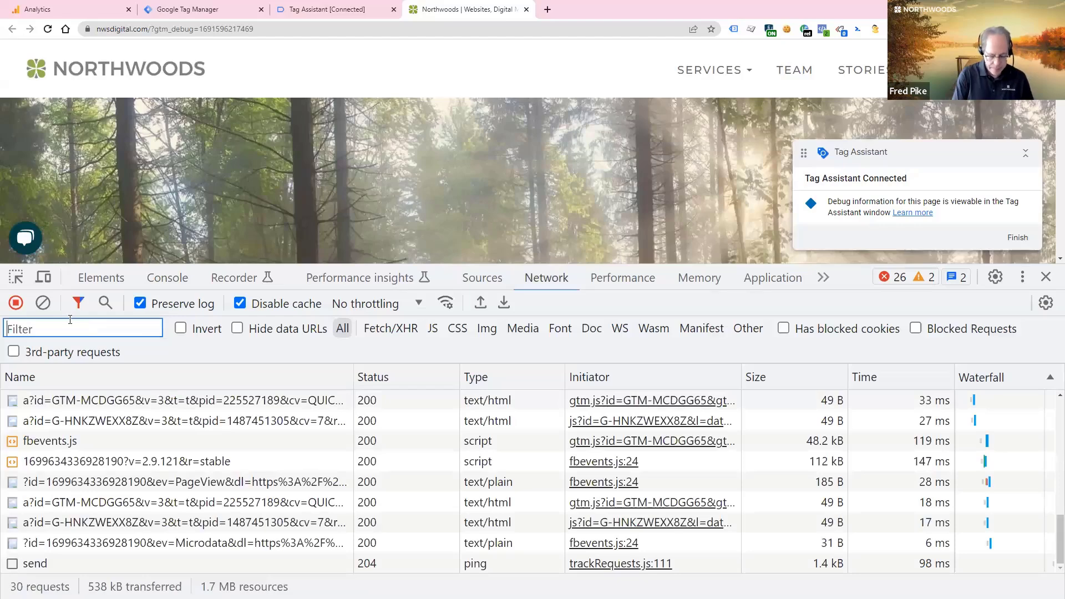
text(en=page)
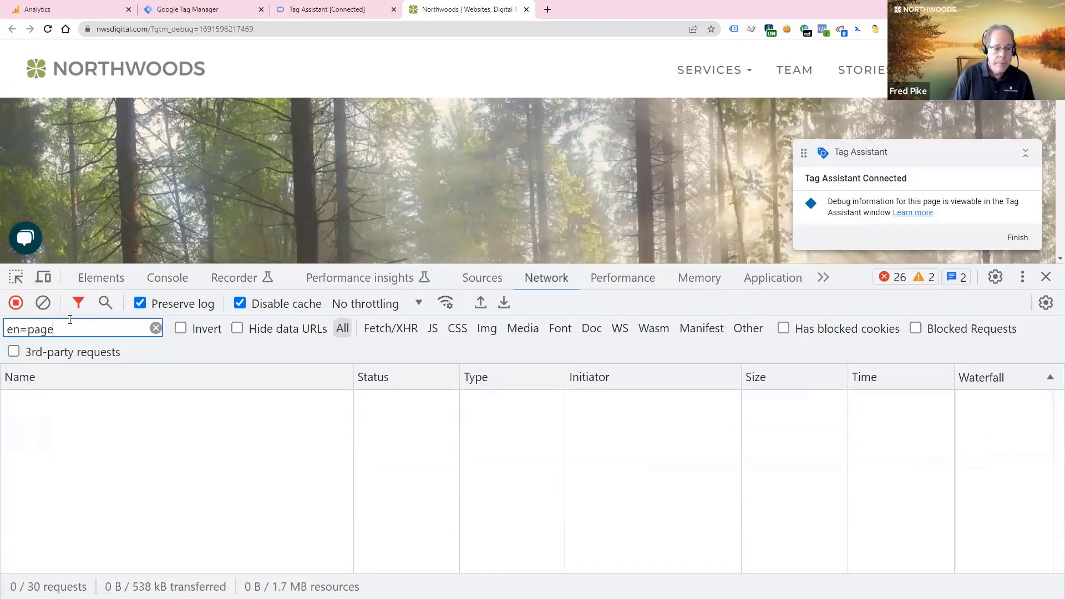
click(47, 29)
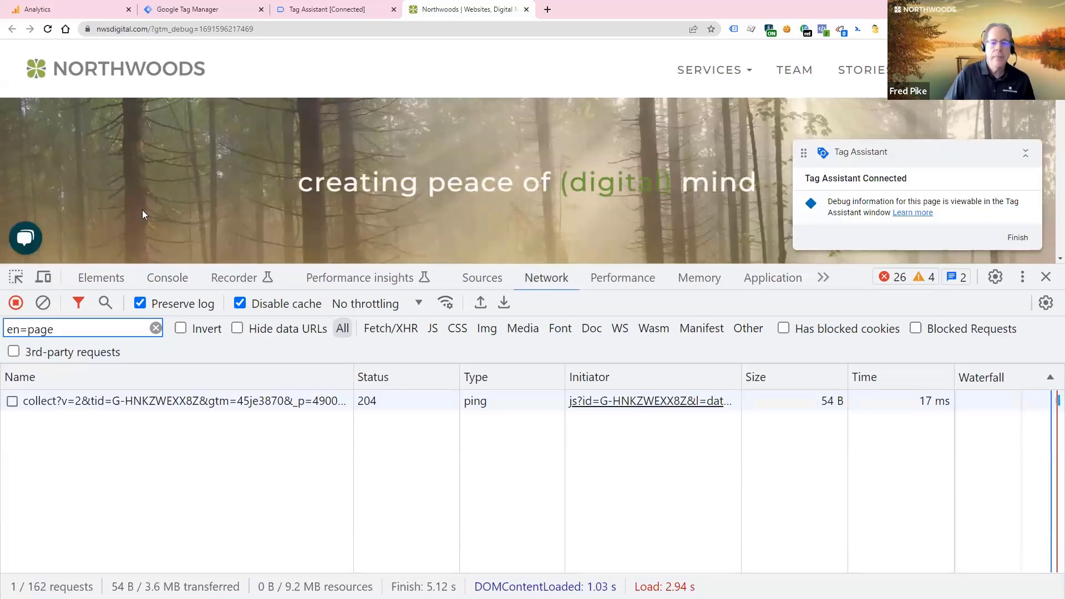
- Review the hits sent for G-HNKZWEXX8Z in Tag Assistant, and open DebugView for the NWS GA4 property
click(370, 12)
click(522, 314)
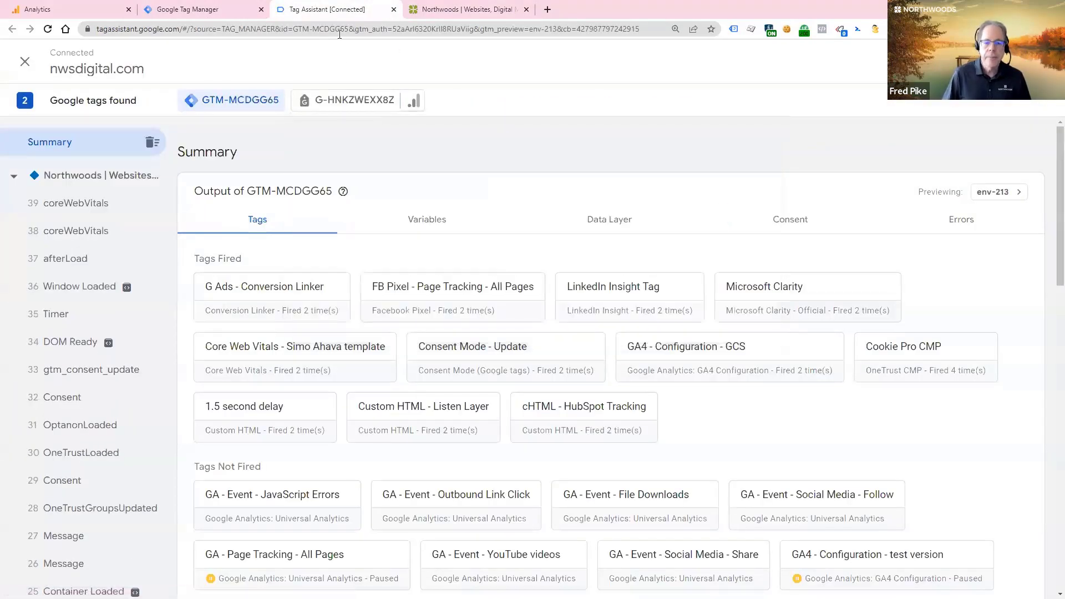
click(349, 101)
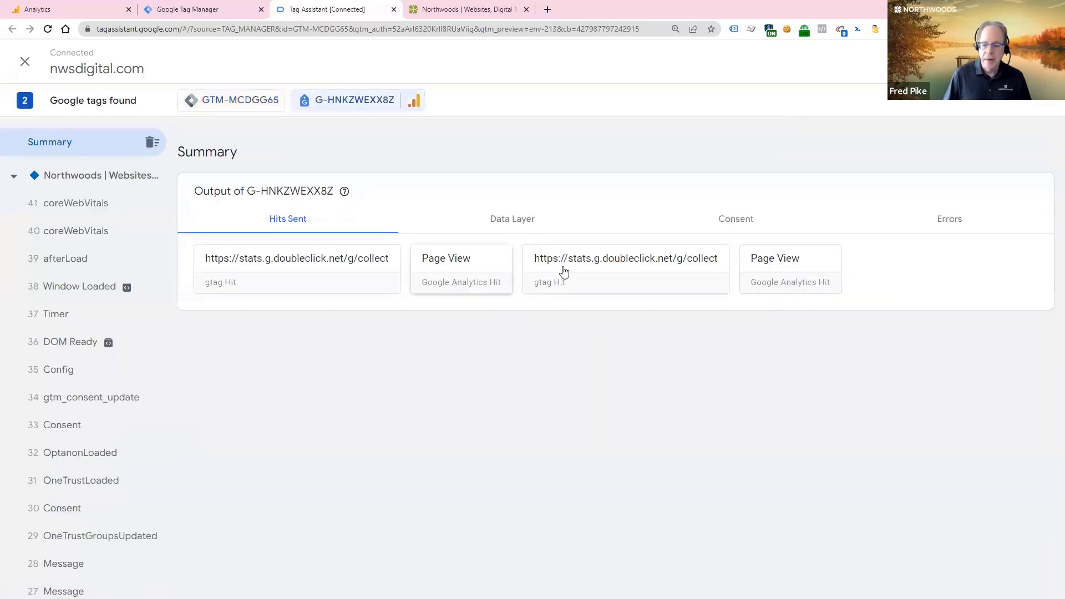
click(71, 16)
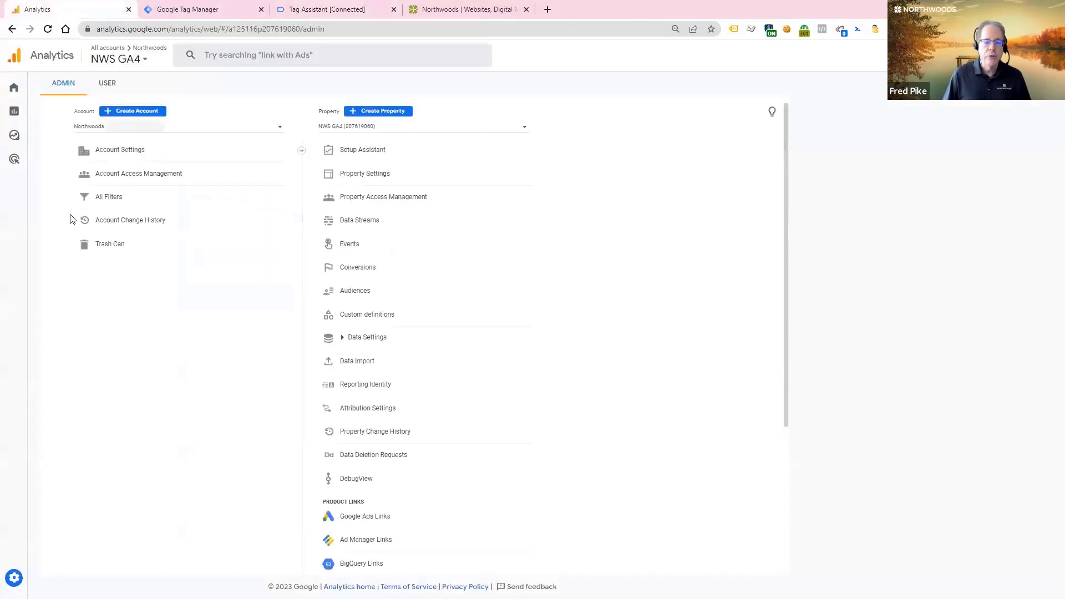
click(346, 481)
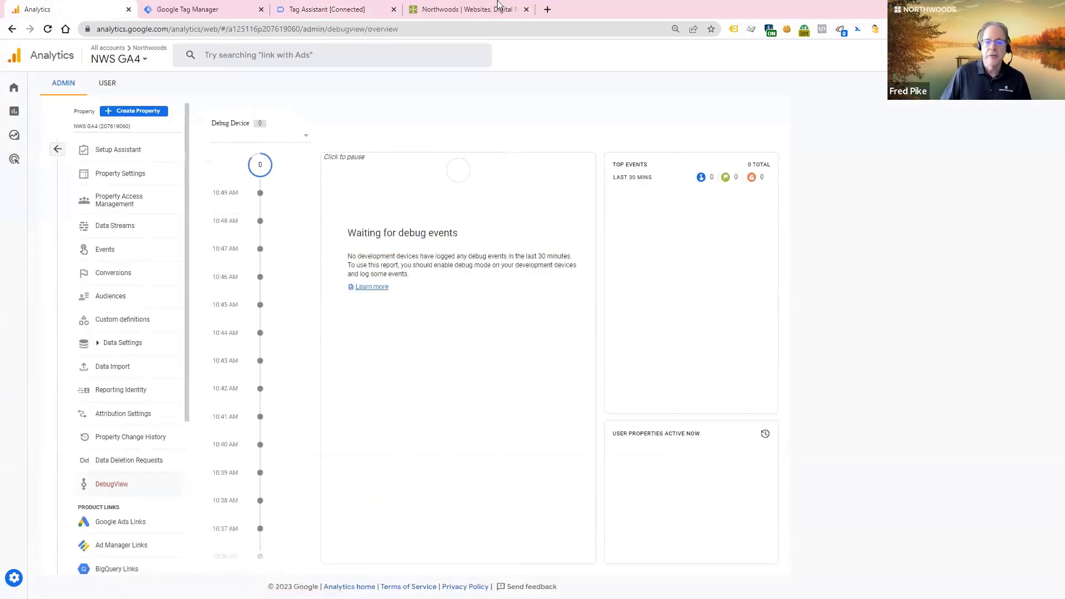
- Reload the Northwoods page and check for its page view hit in the network log, console, Tag Assistant and DebugView
click(456, 15)
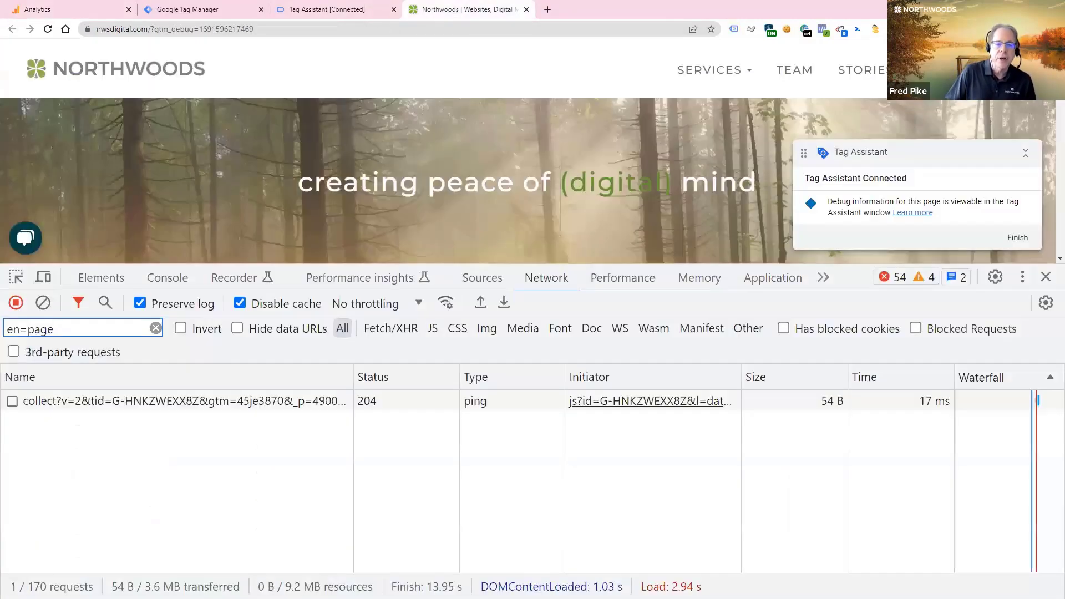
key(F5)
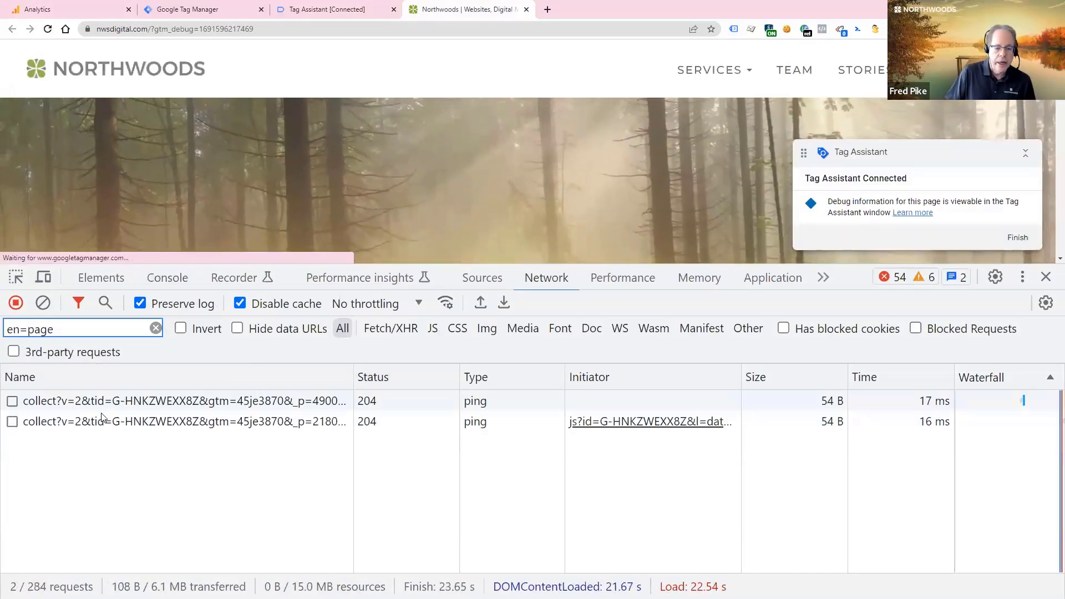
click(172, 278)
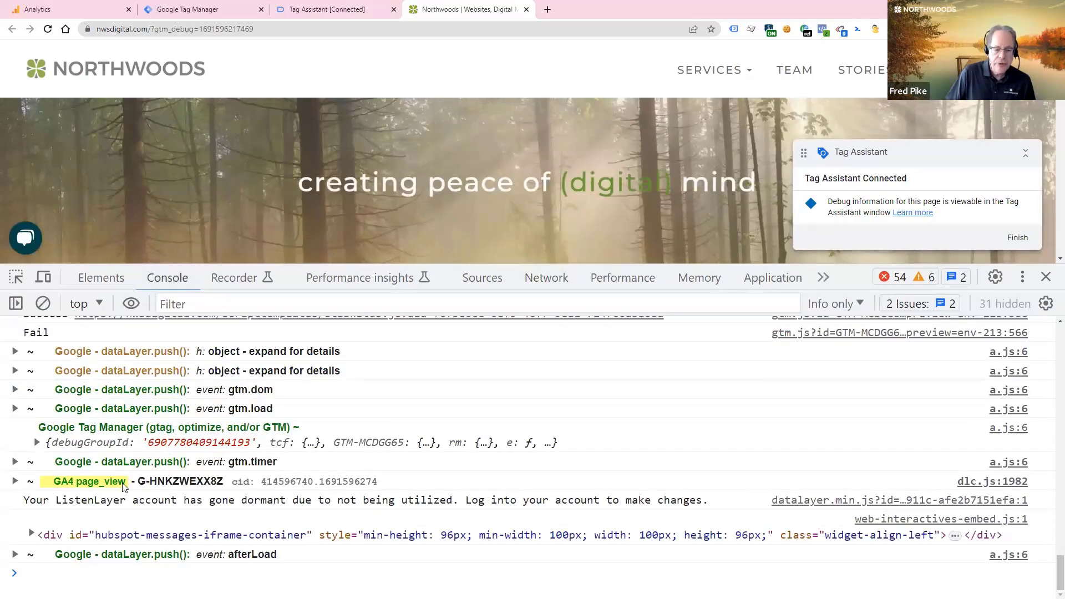
click(330, 10)
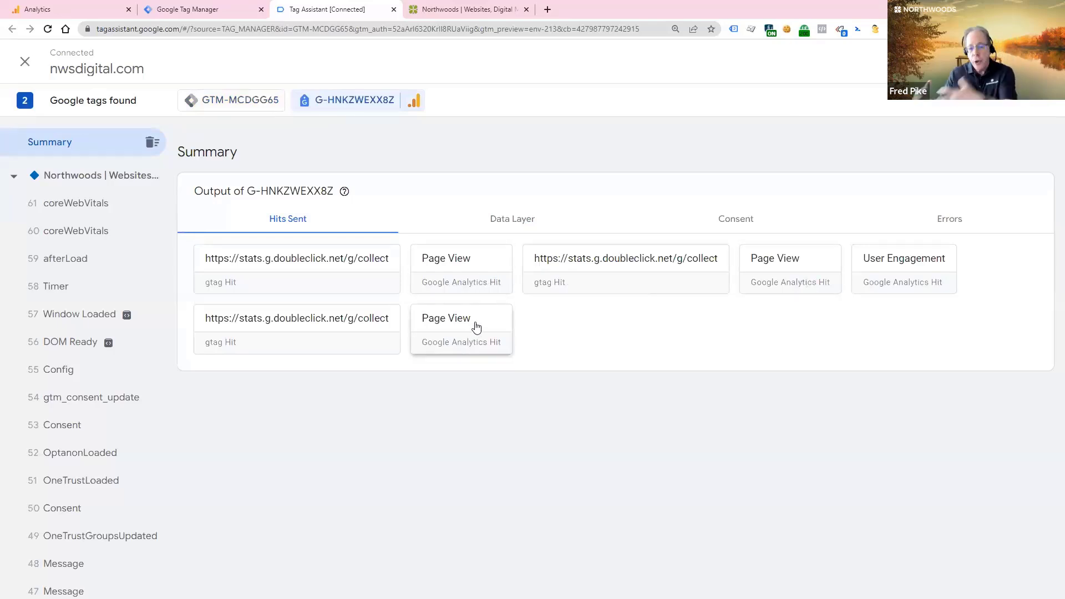
click(58, 11)
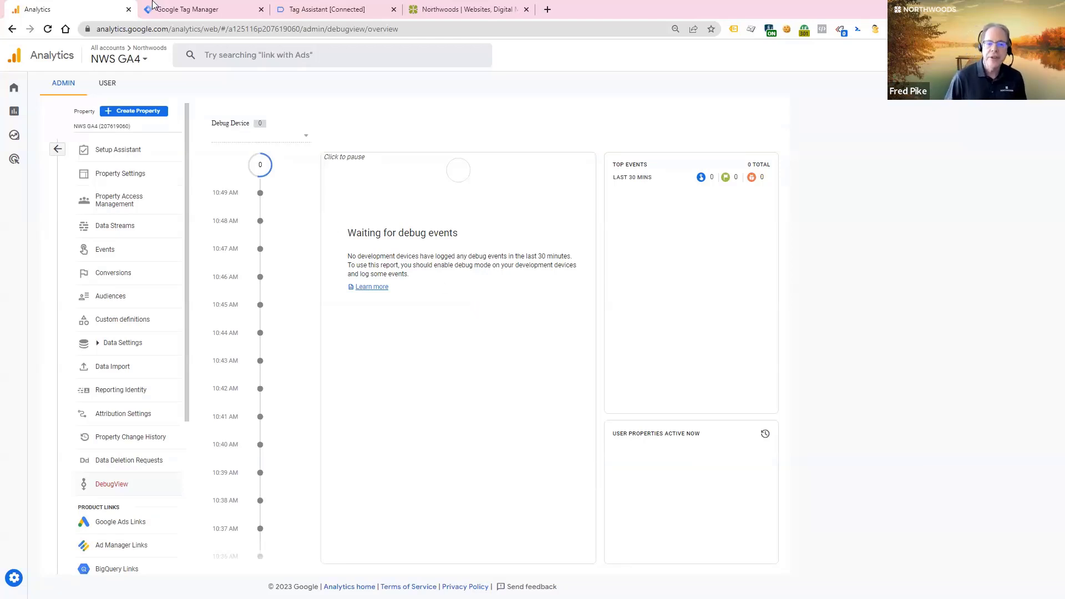
- Examine the query string parameters in the payload of the second filtered collect request on the Northwoods page
click(471, 11)
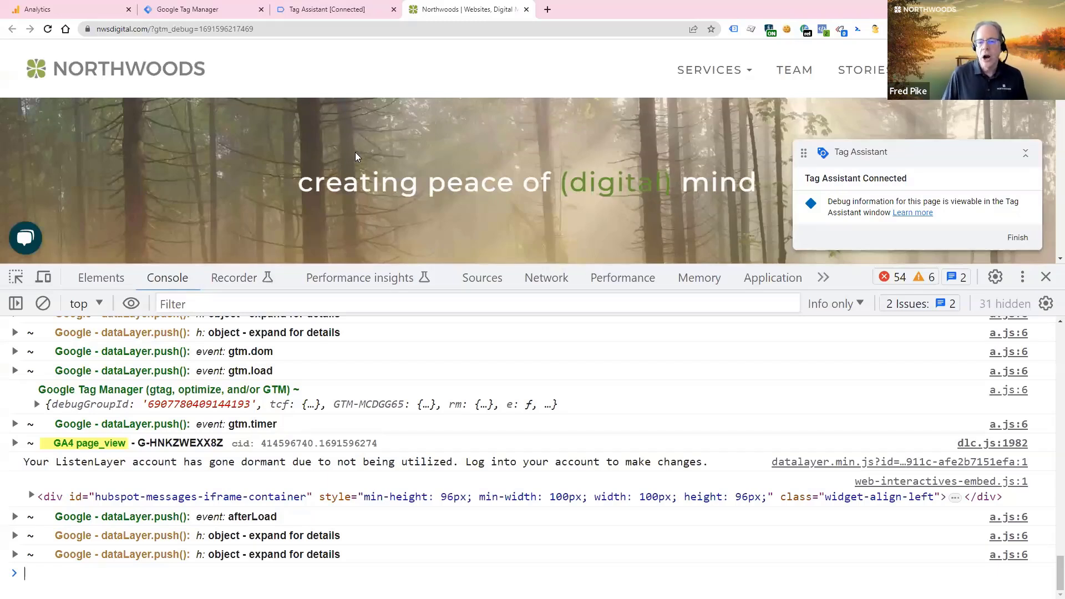
click(547, 279)
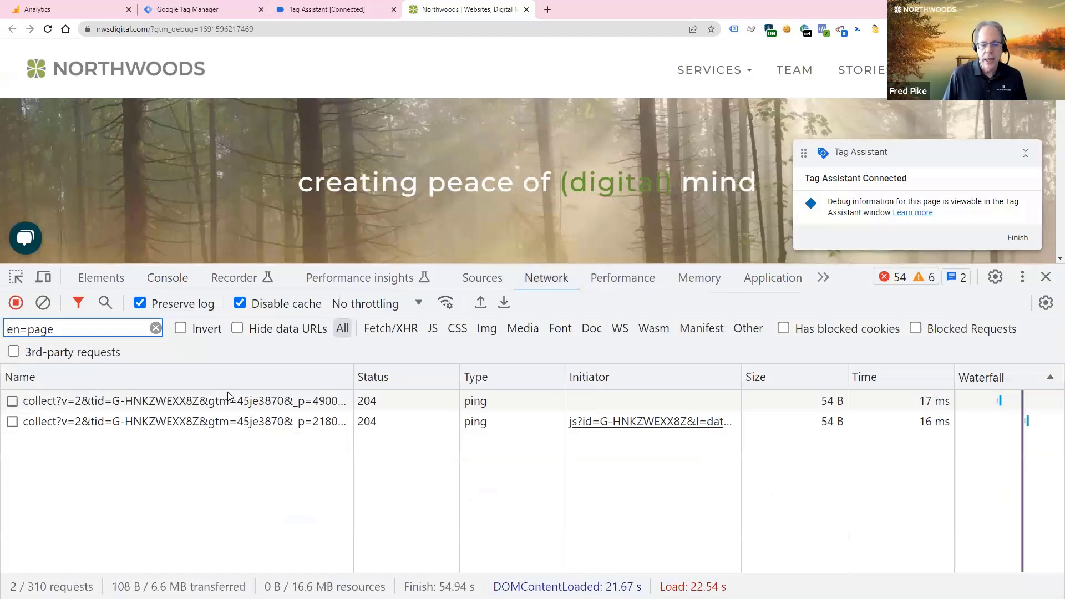
click(145, 422)
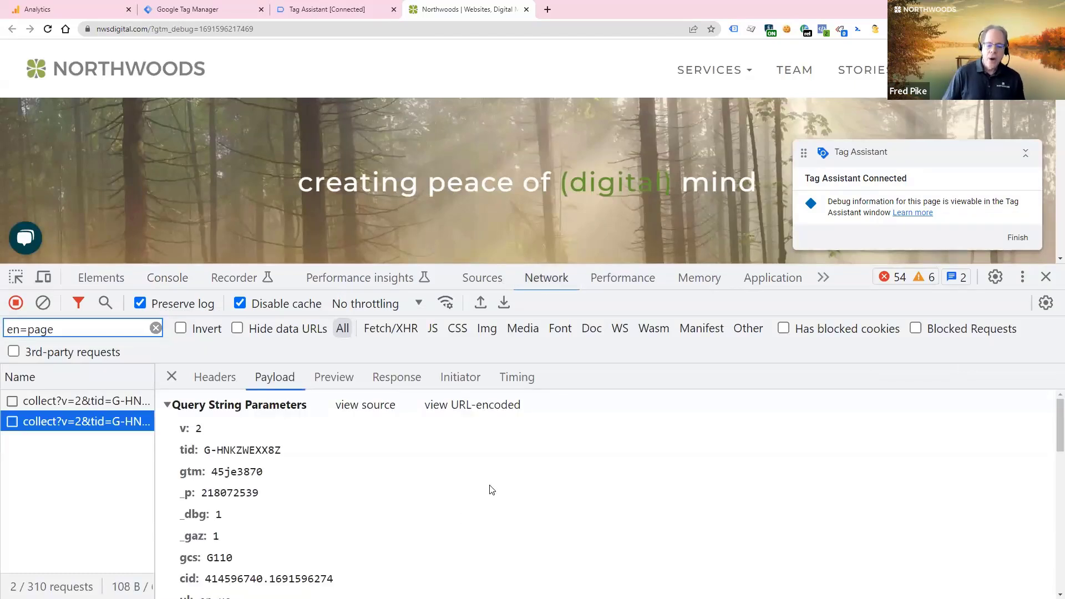
scroll(491, 488, down, 3)
scroll(491, 487, up, 1)
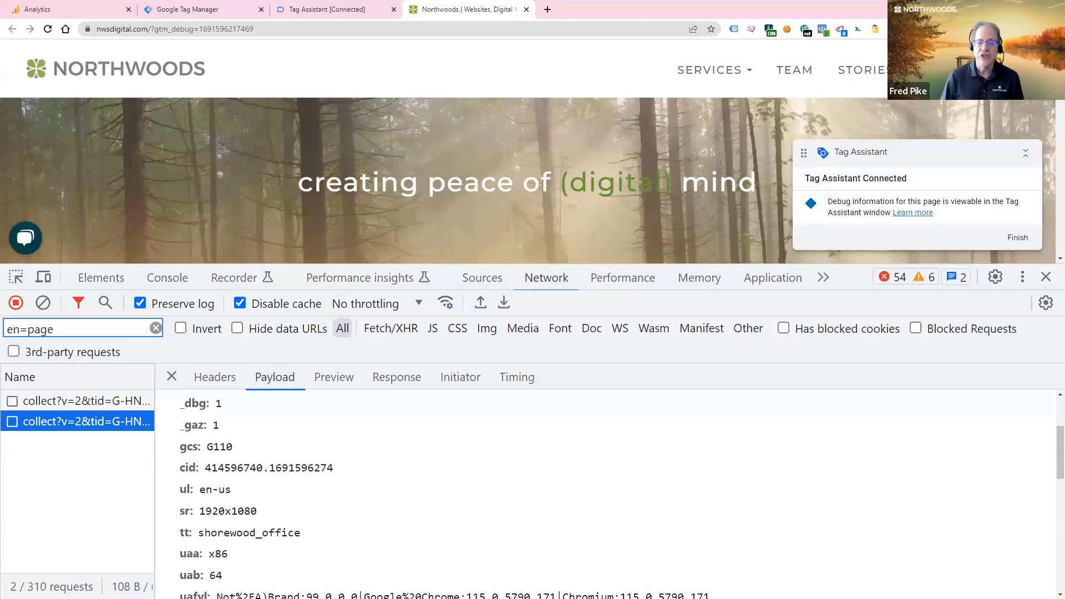
- Recheck DebugView for debug events, and open the payload of the first filtered collect request on the Northwoods page
click(75, 5)
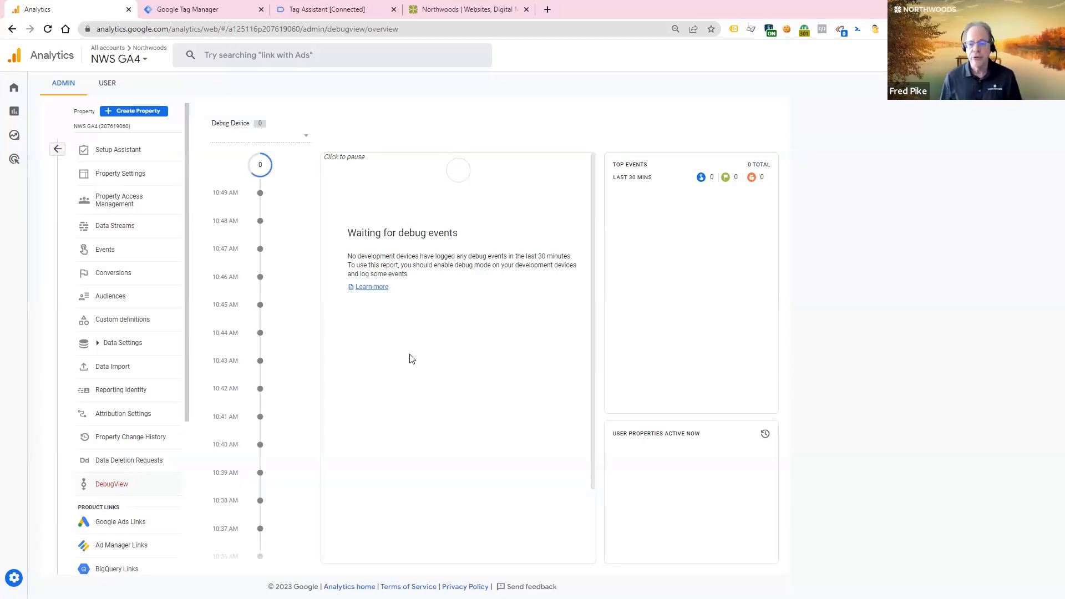
click(440, 10)
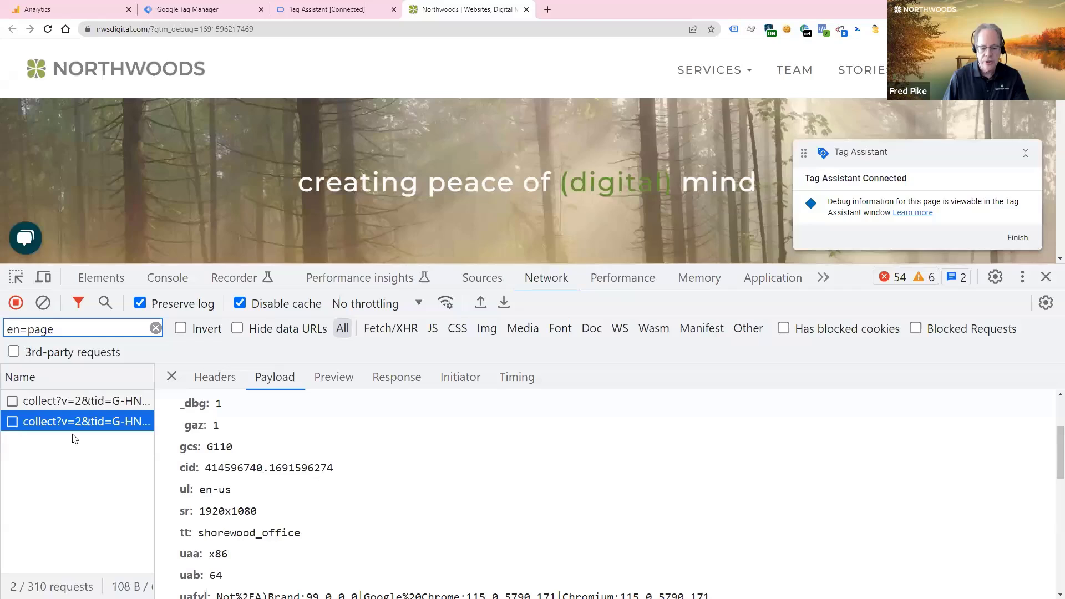
click(92, 404)
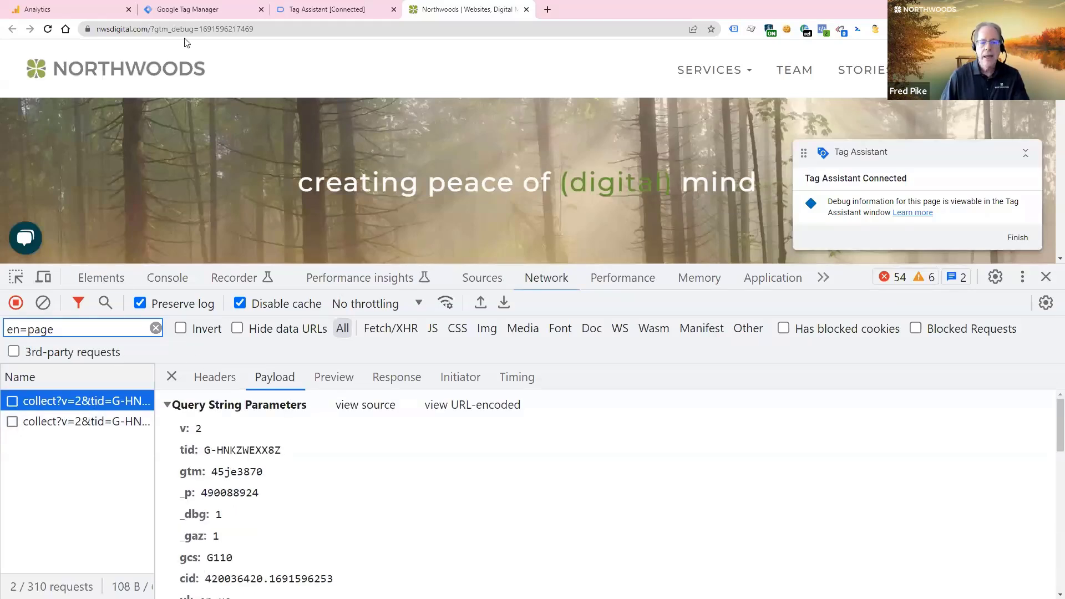
- Open the Brand Strategy service page on the Northwoods site and inspect the payload of its newest filtered collect request
mouse_move(723, 71)
click(703, 118)
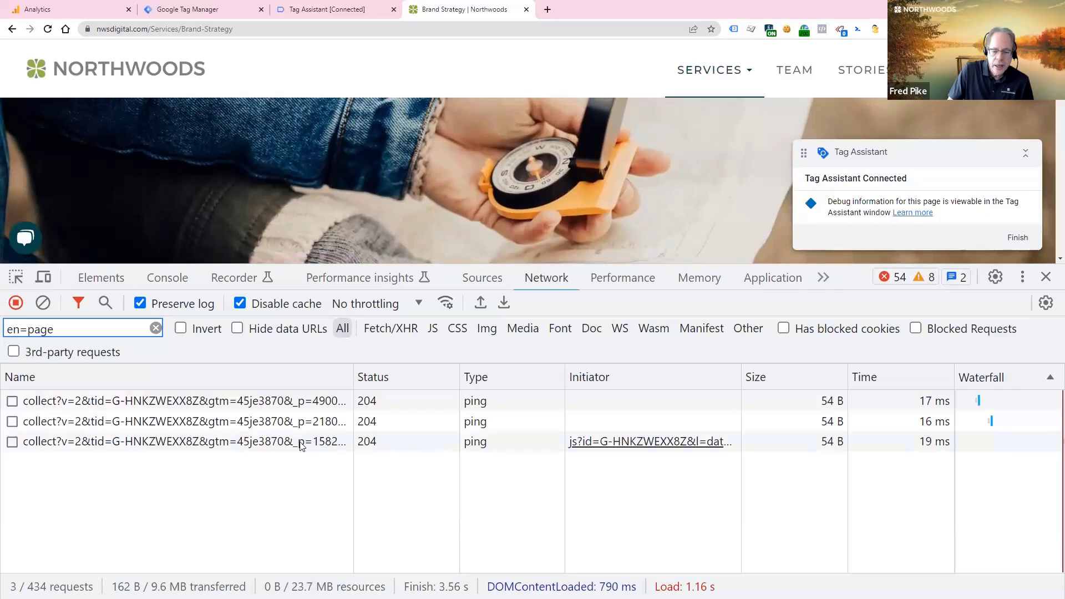
click(371, 443)
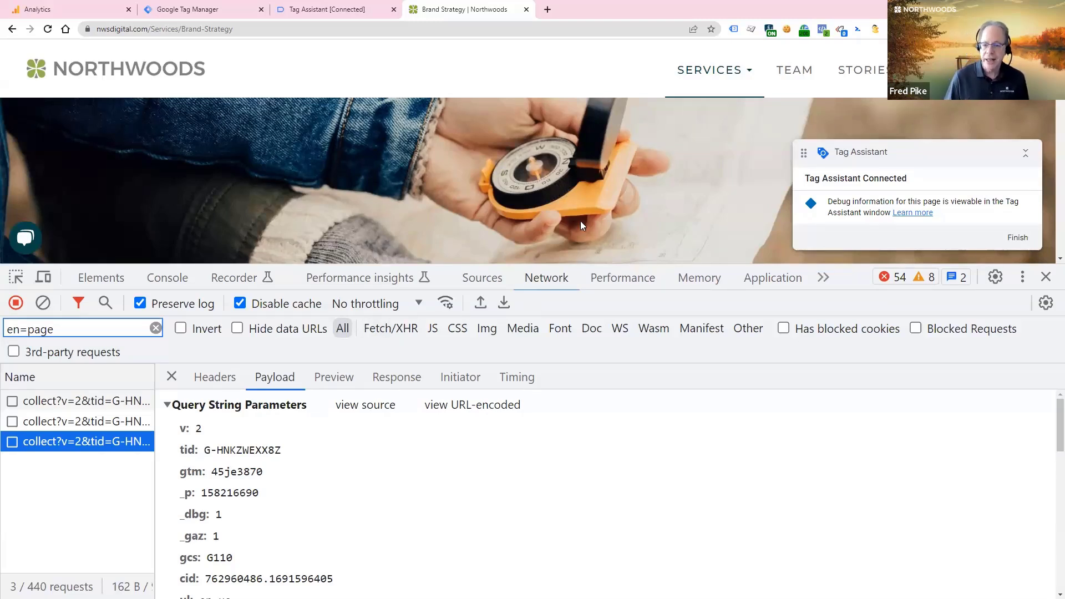
- Enable Performance Cookies in the Northwoods site's Cookie Settings and confirm the choices
scroll(643, 221, down, 20)
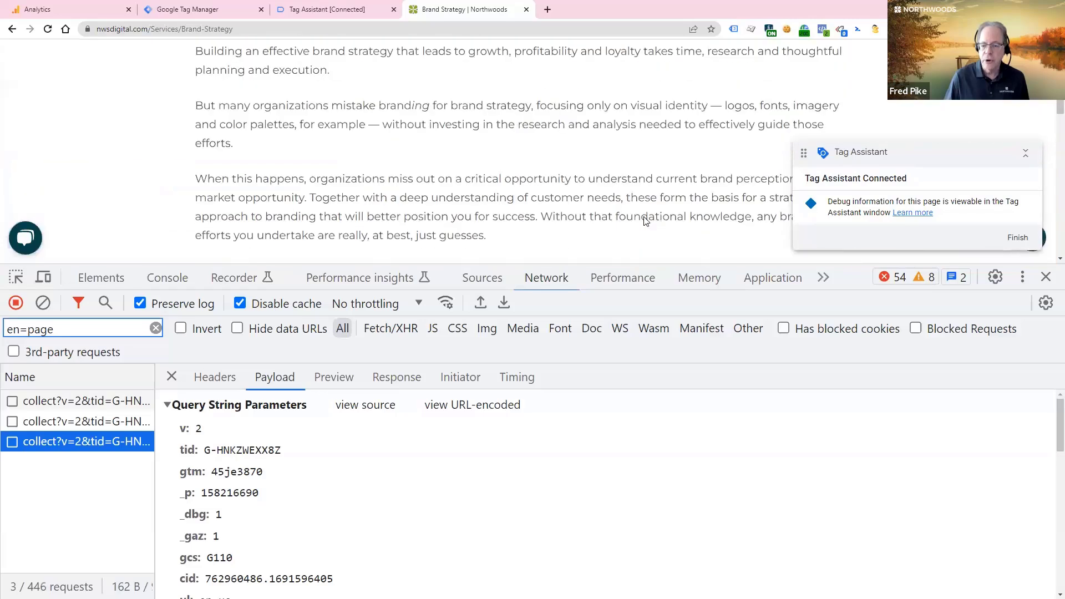
scroll(643, 219, down, 10)
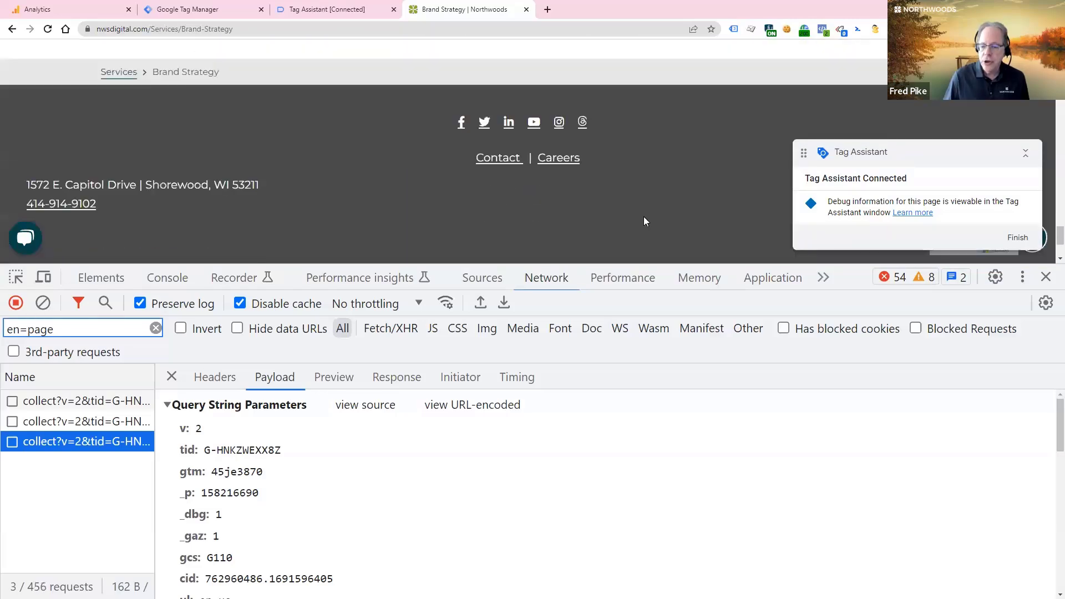
scroll(605, 192, down, 2)
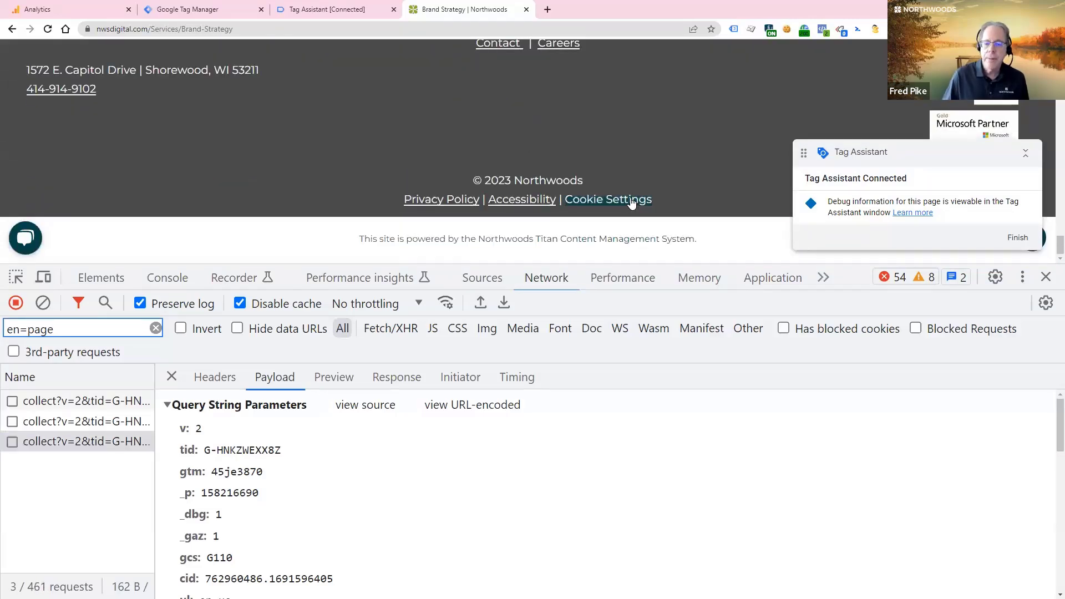
click(630, 200)
click(389, 140)
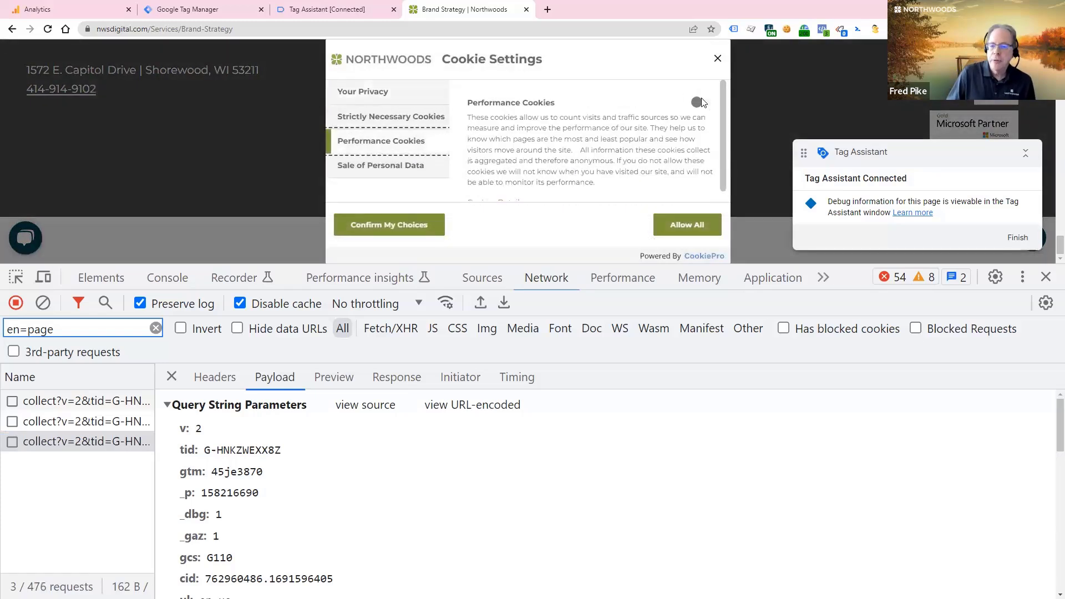
click(704, 104)
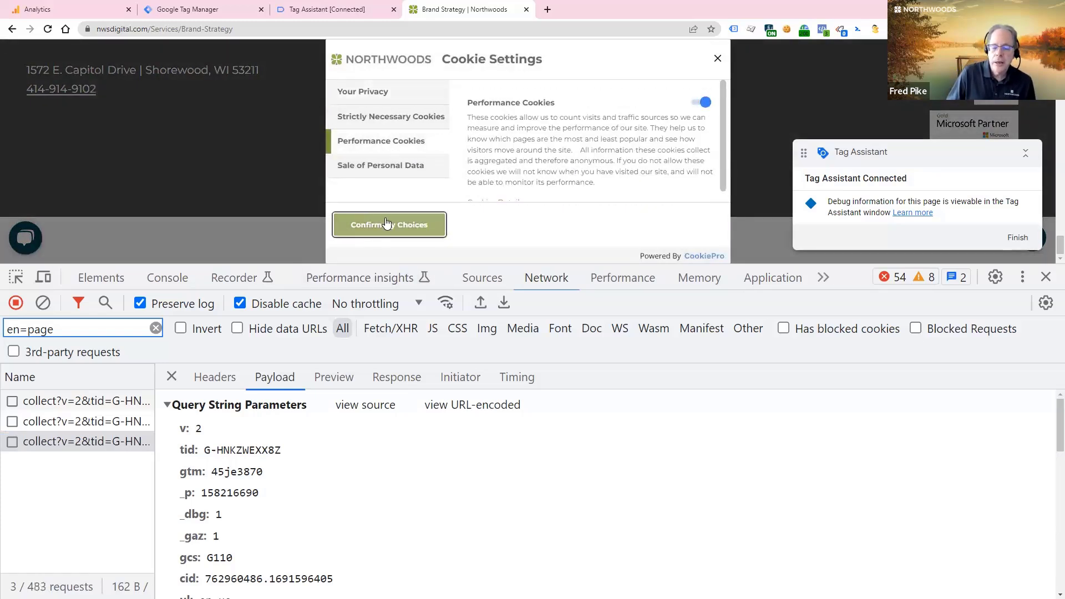
click(361, 225)
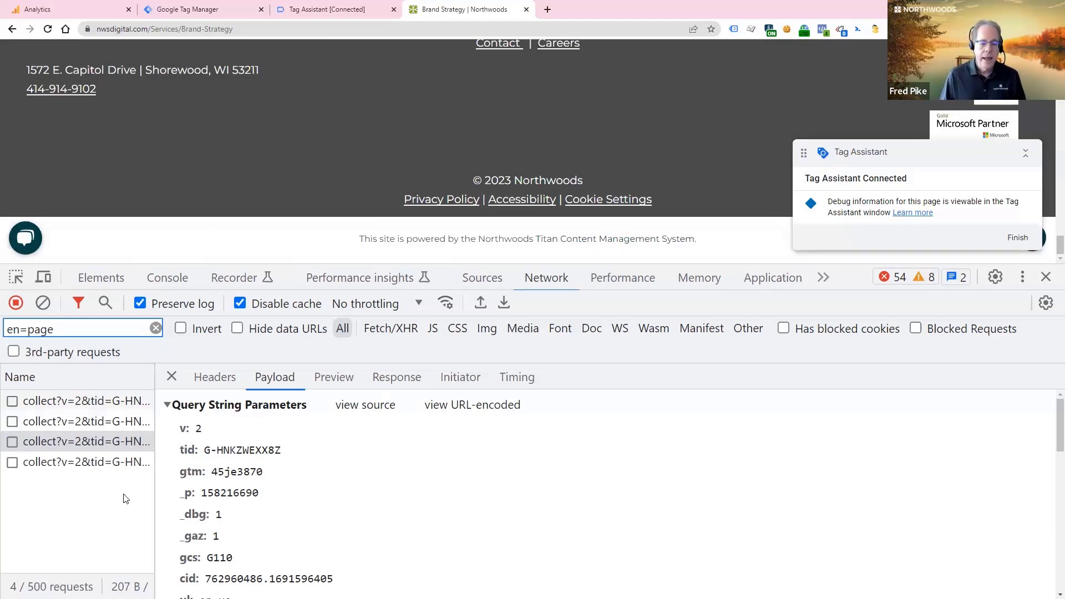
- Reload the Brand Strategy page and check its new page view hit in the request payload, console and DebugView
scroll(248, 114, up, 3)
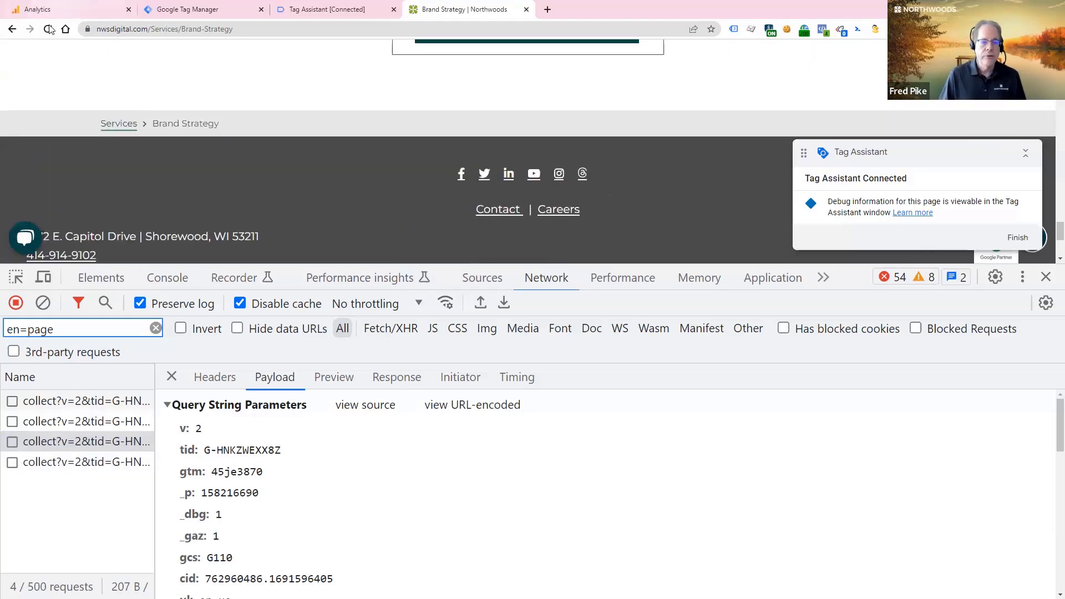
click(49, 29)
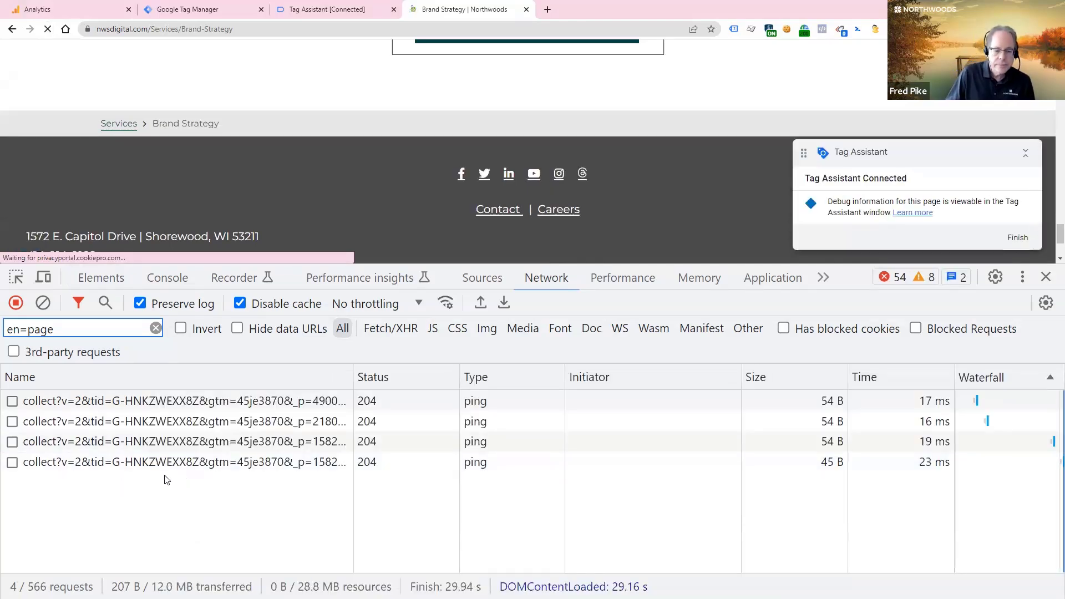
click(272, 487)
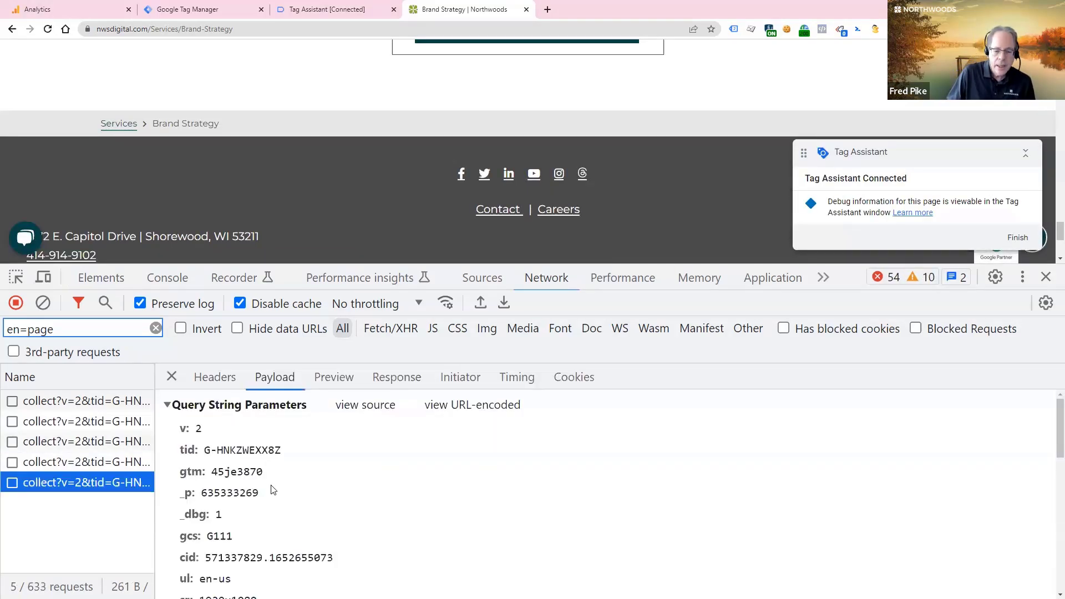
scroll(277, 493, down, 1)
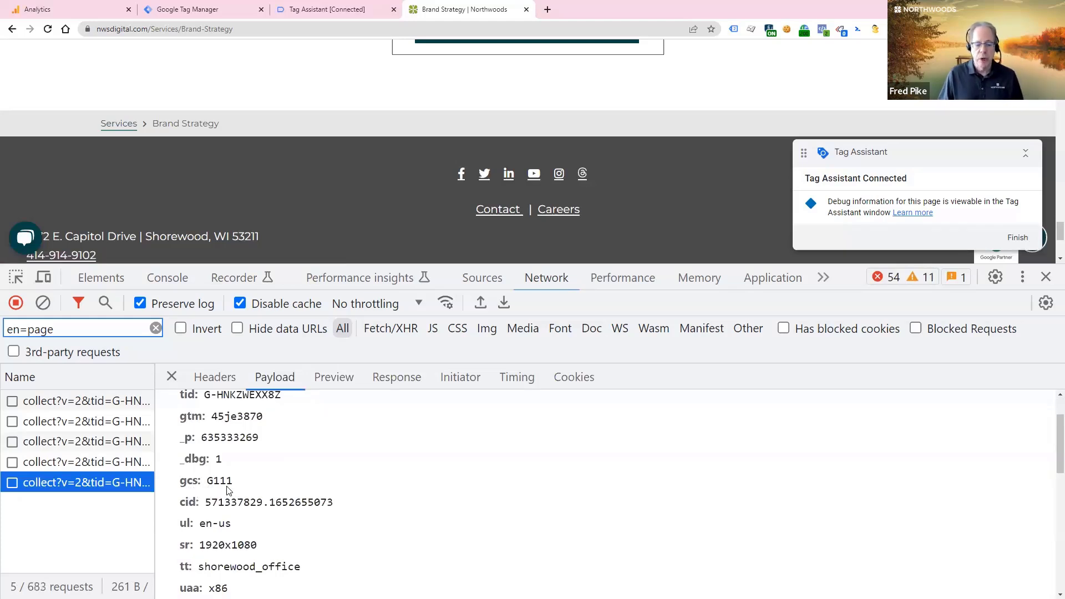
click(168, 277)
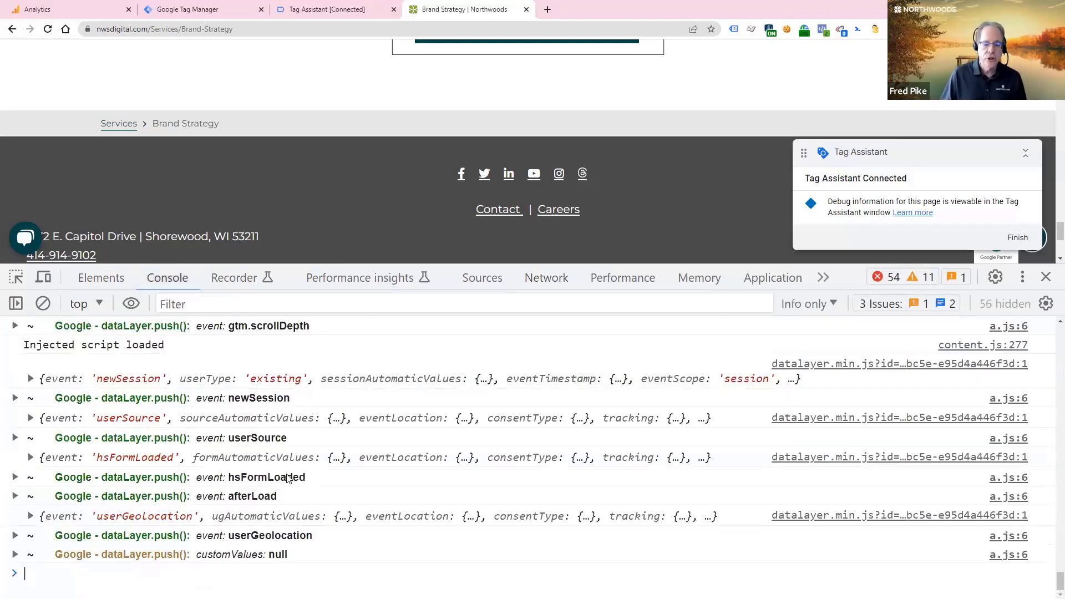
click(102, 10)
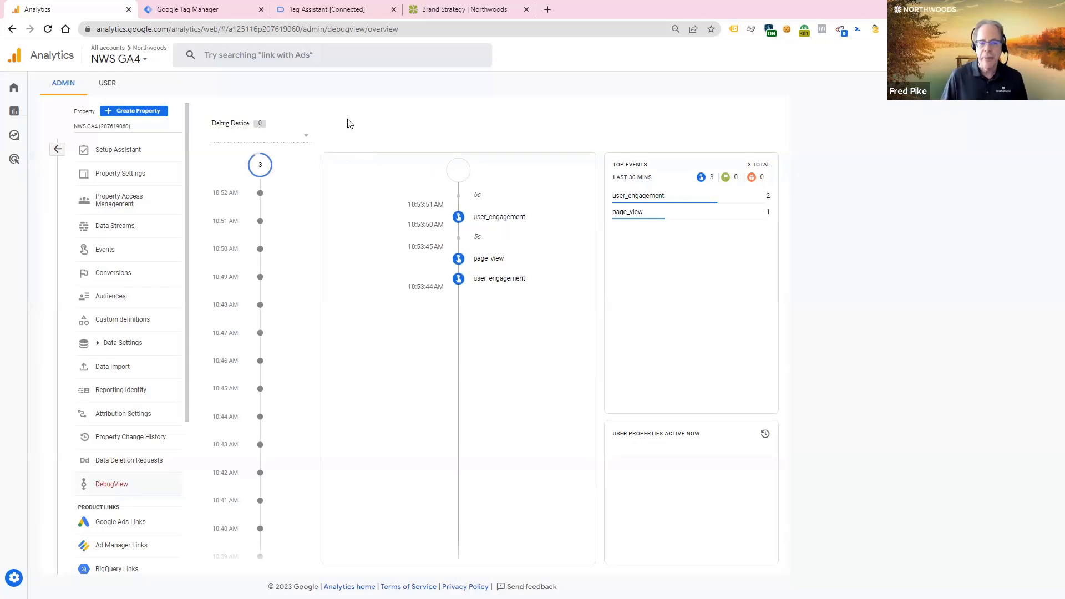
click(527, 9)
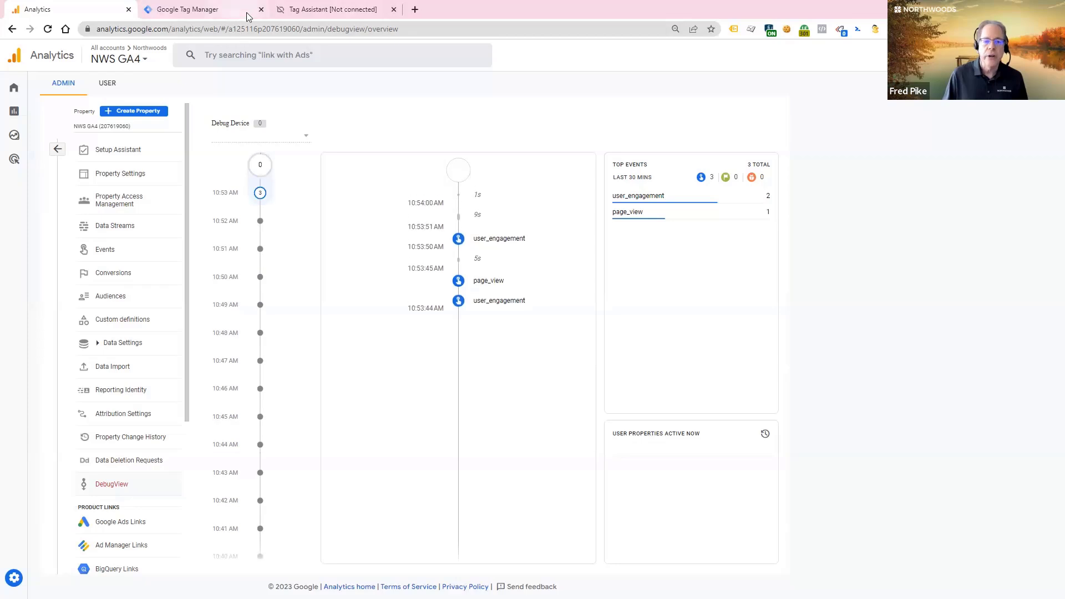
click(395, 10)
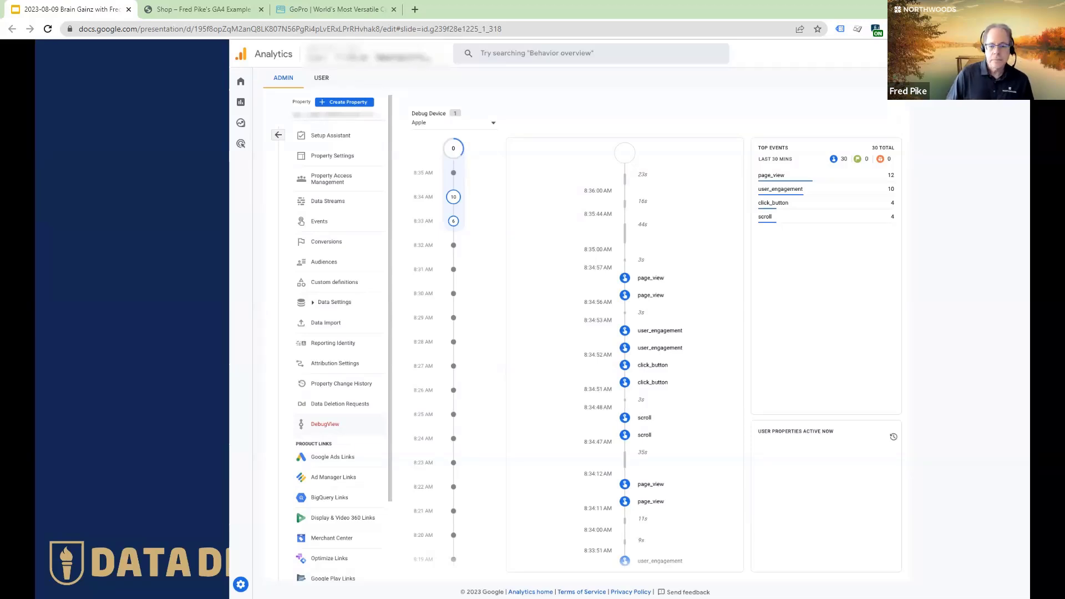
key(alt+Tab)
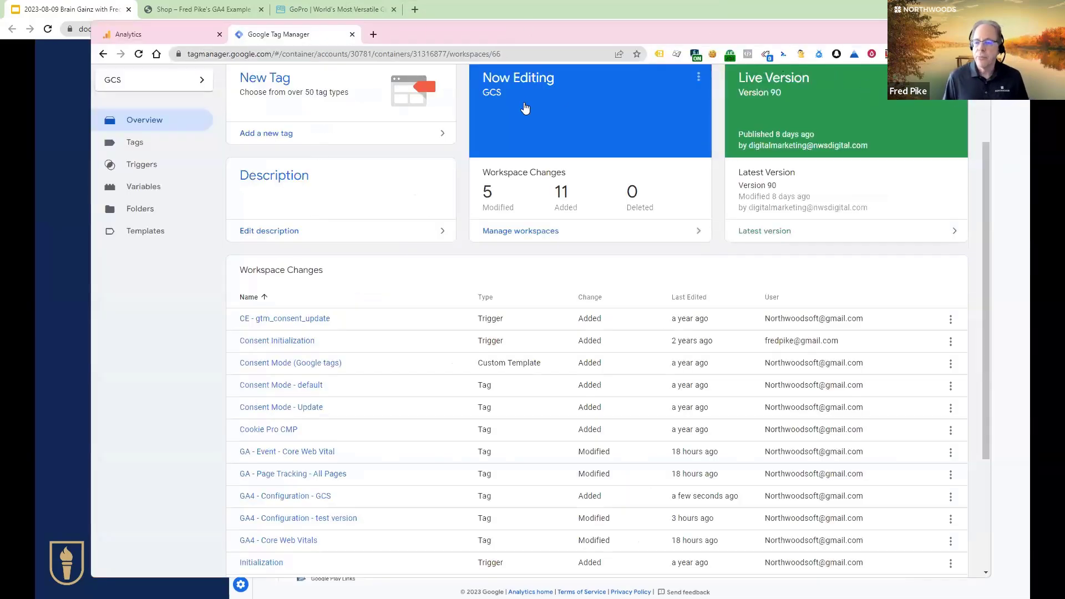
scroll(525, 108, up, 2)
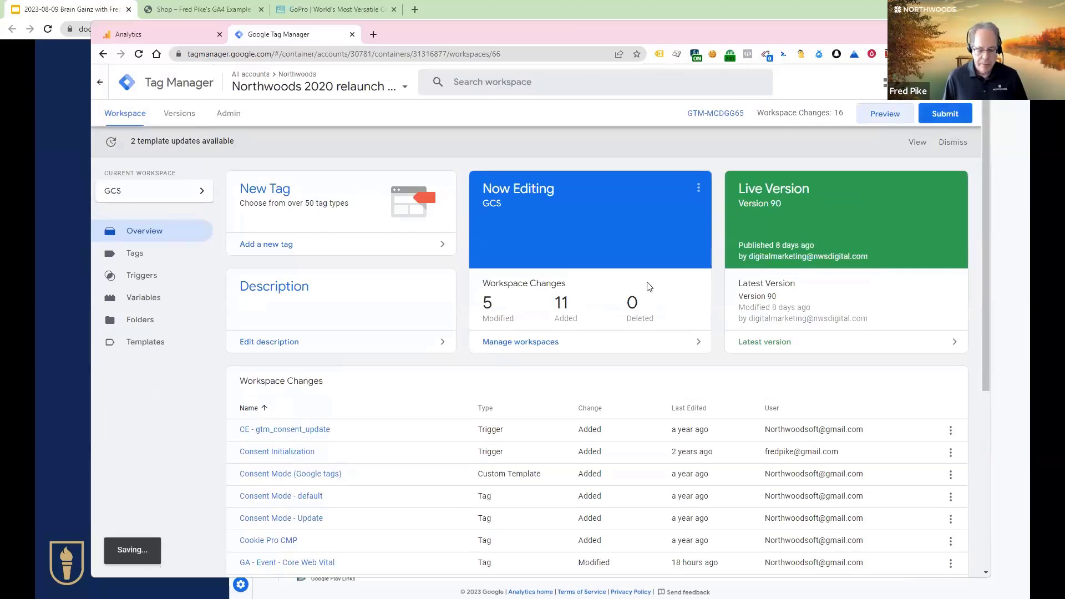
click(885, 114)
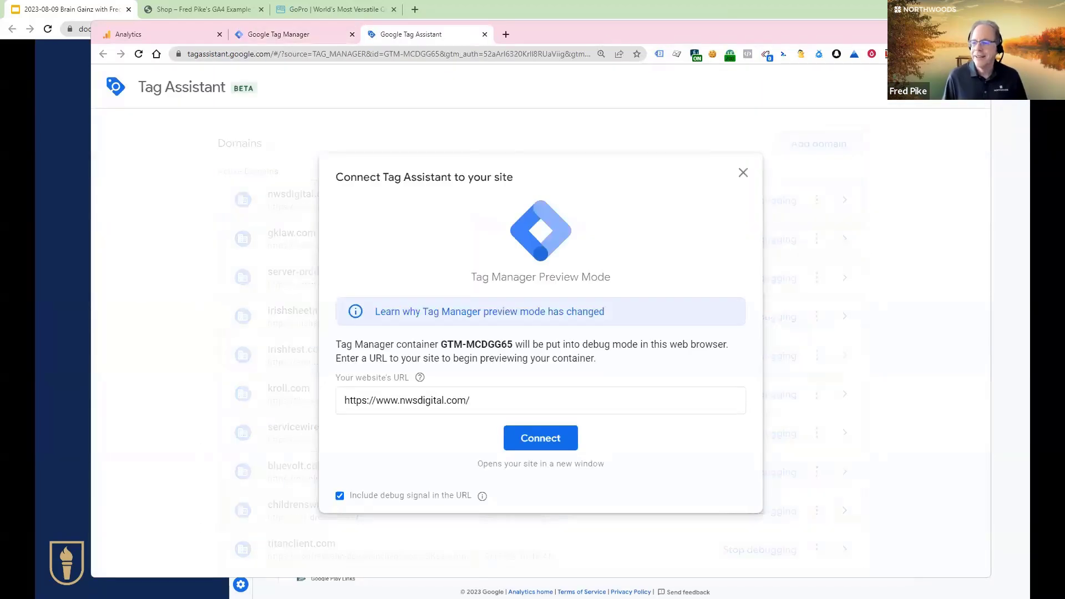
click(952, 31)
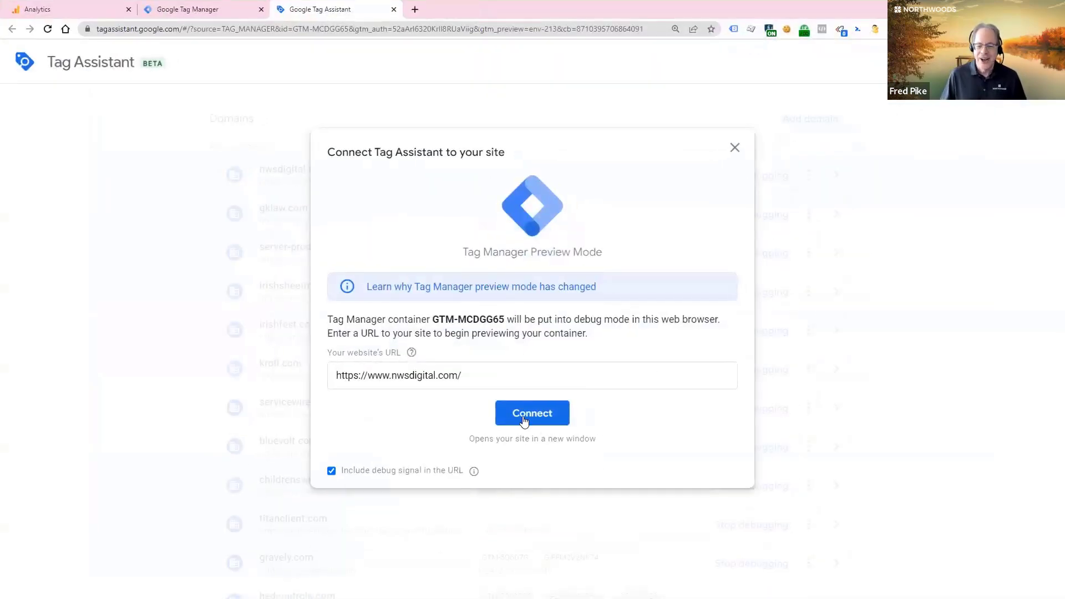
click(526, 420)
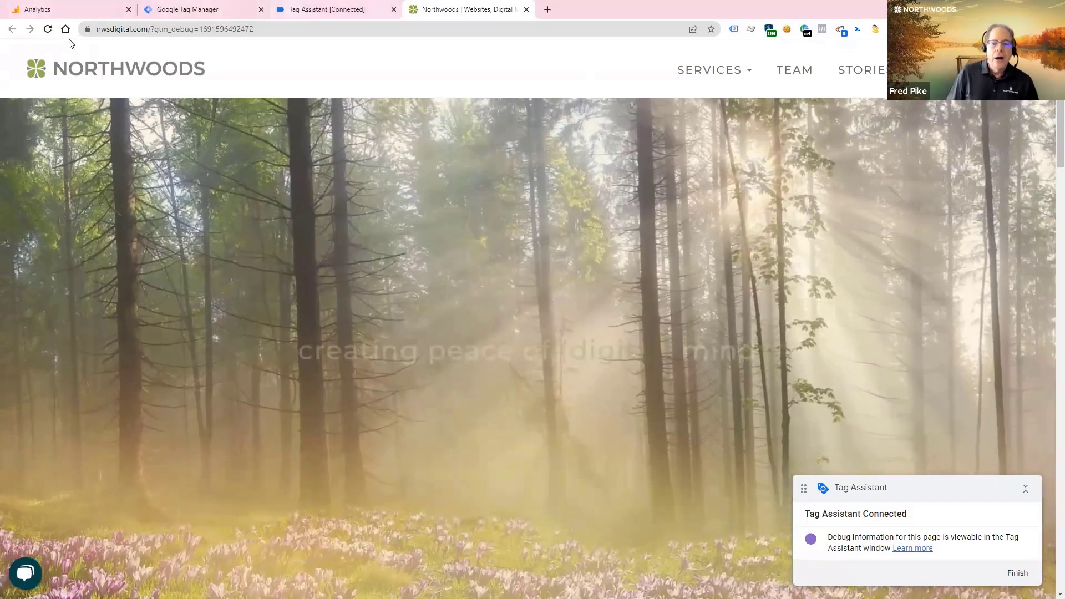
- Check DebugView for new events, and reload the Northwoods home page while recording its filtered network requests
click(88, 9)
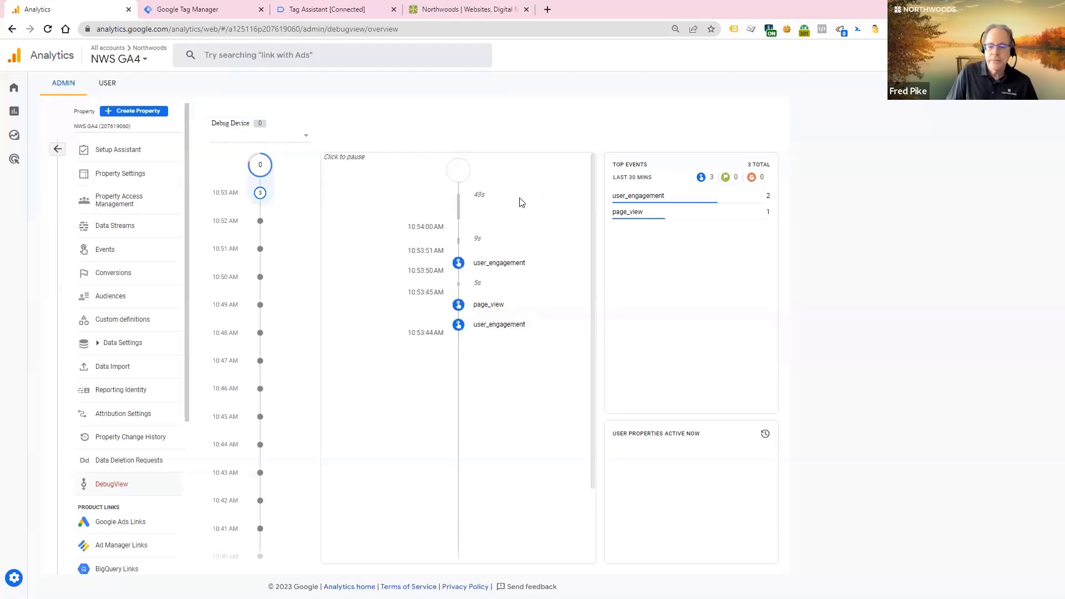
click(458, 18)
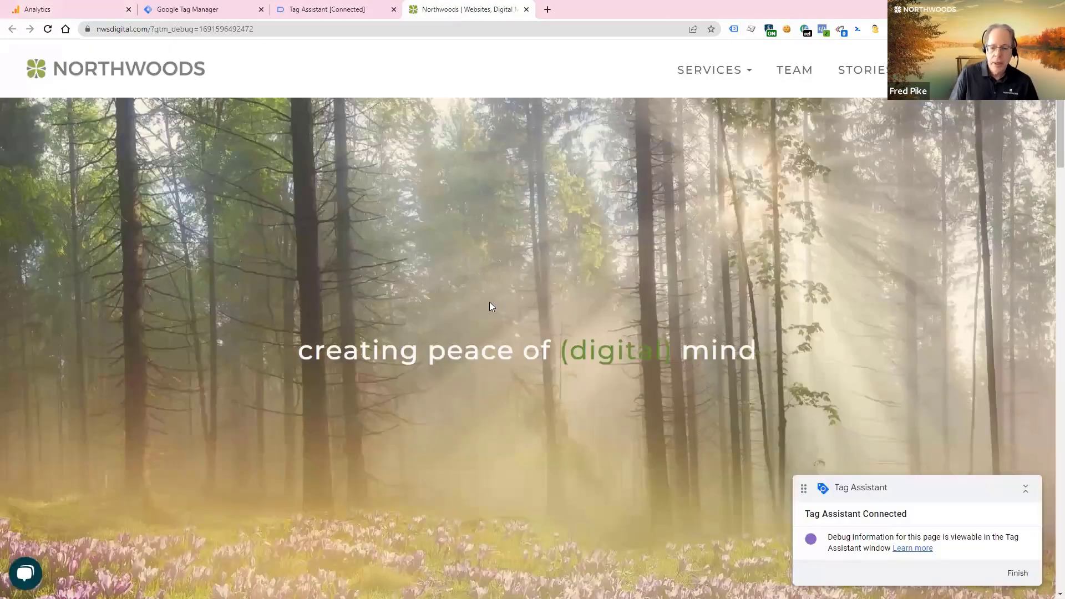
key(F12)
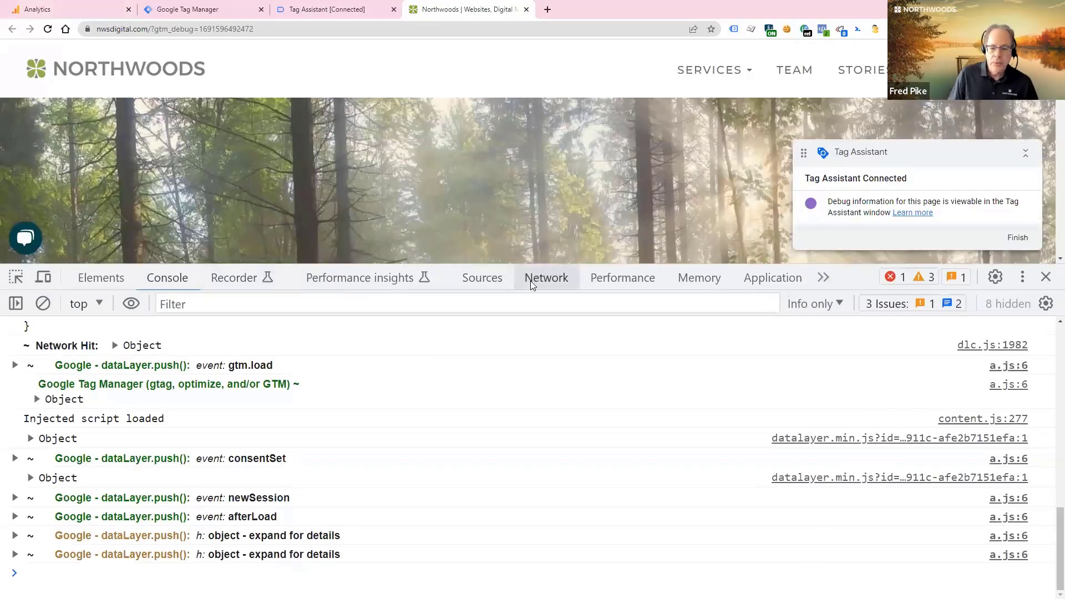
click(539, 279)
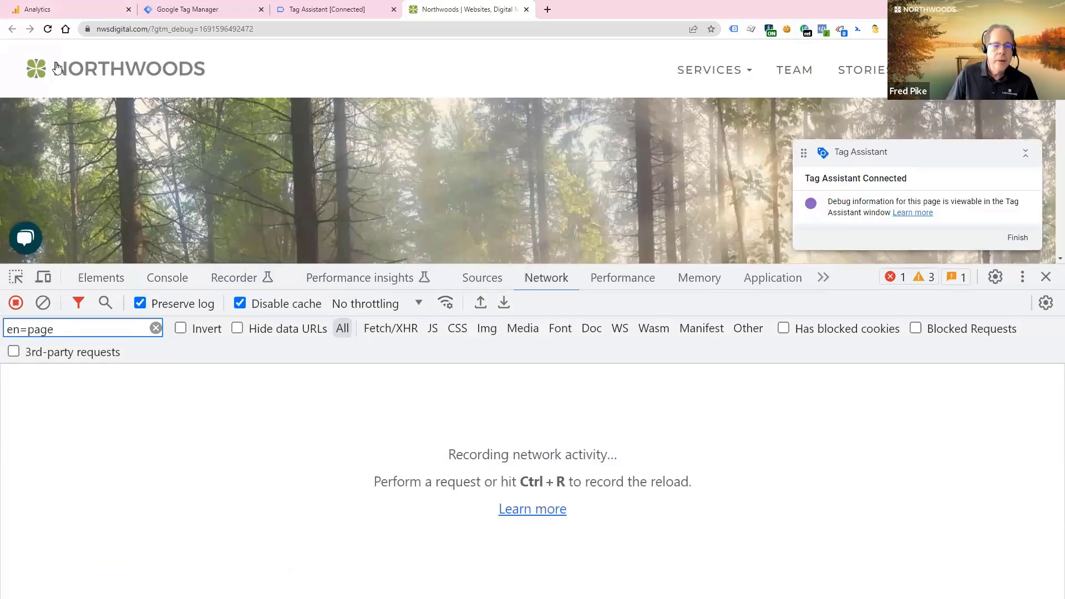
click(48, 30)
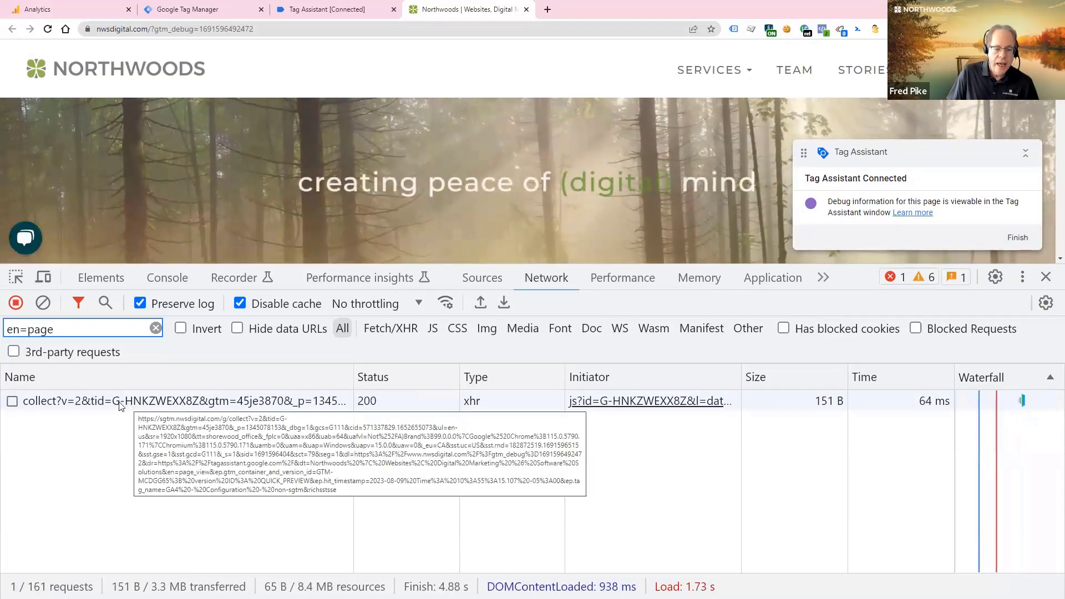
- Review the console's data layer messages for the reloaded home page, and recheck the event timeline in DebugView
click(168, 278)
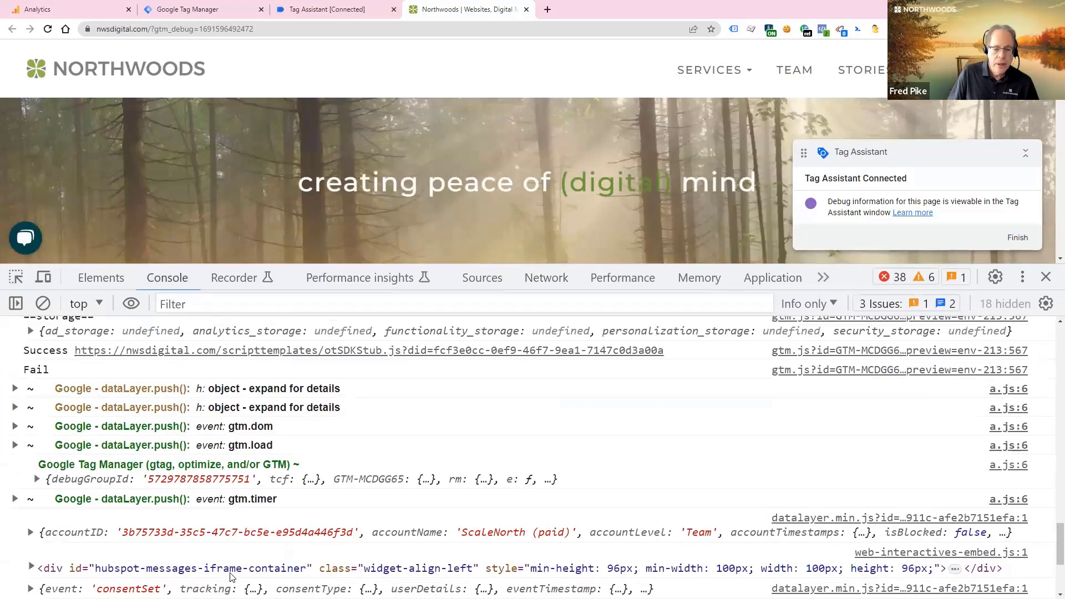
scroll(230, 577, up, 3)
scroll(230, 577, up, 1)
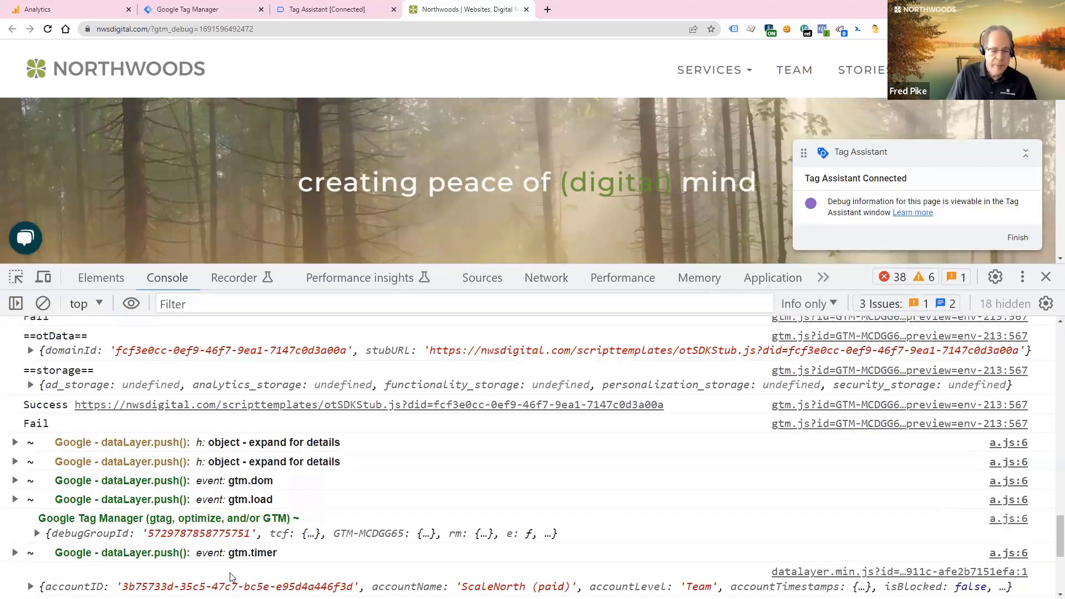
scroll(230, 576, up, 3)
scroll(231, 577, down, 7)
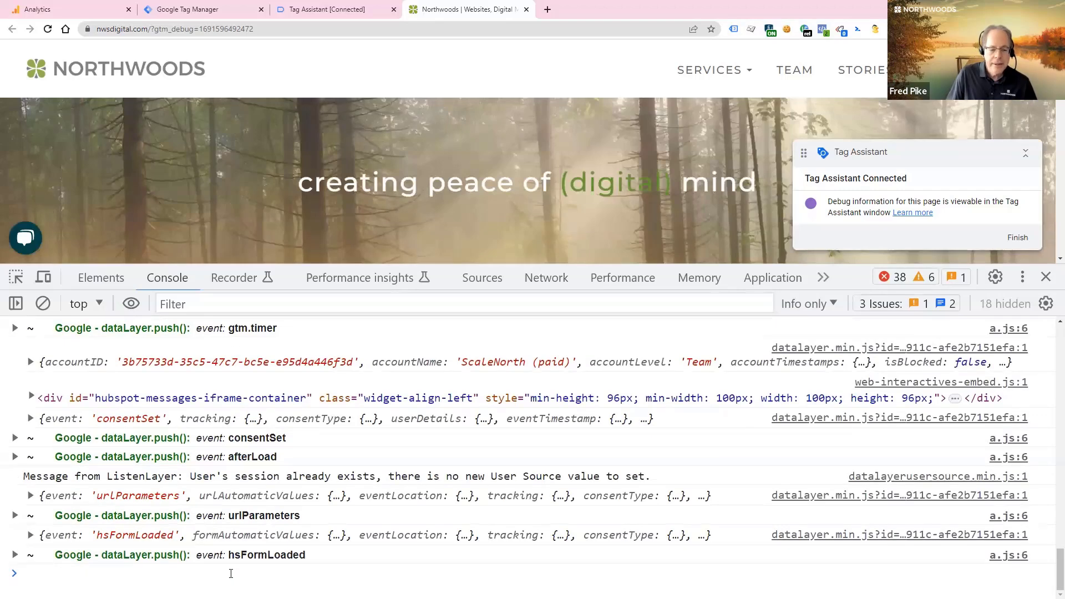
click(78, 10)
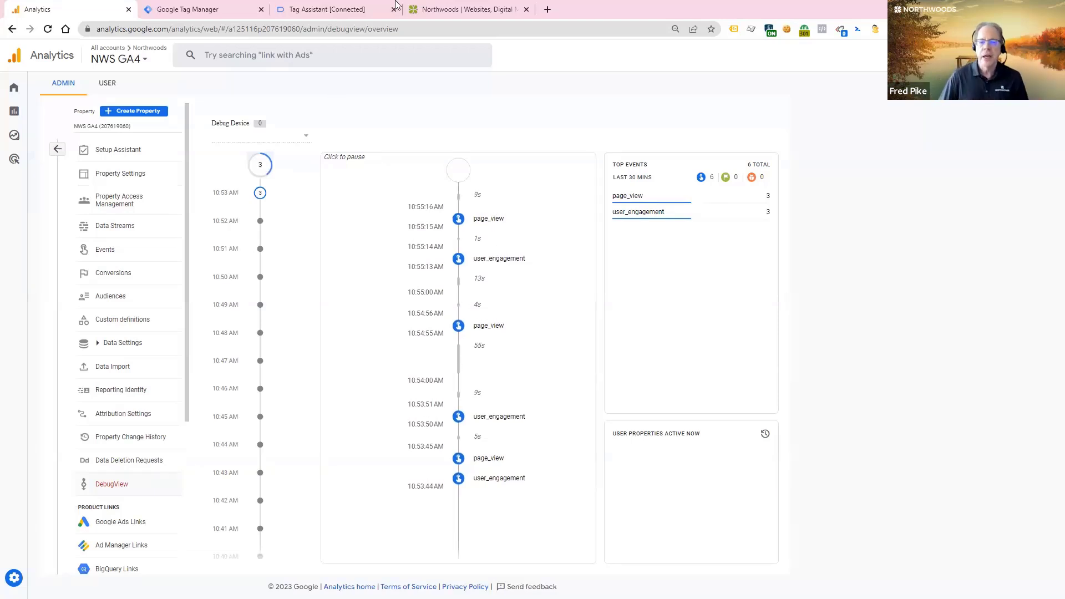
- Check the tags fired by GTM-MCDGG65 in the Tag Assistant summary
click(457, 14)
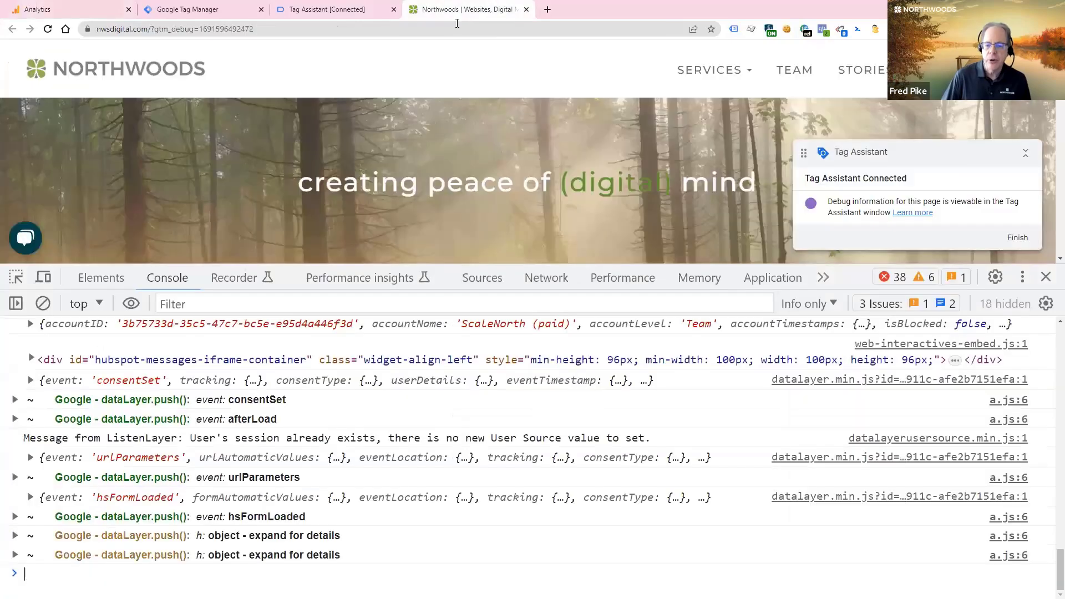
click(348, 14)
click(546, 304)
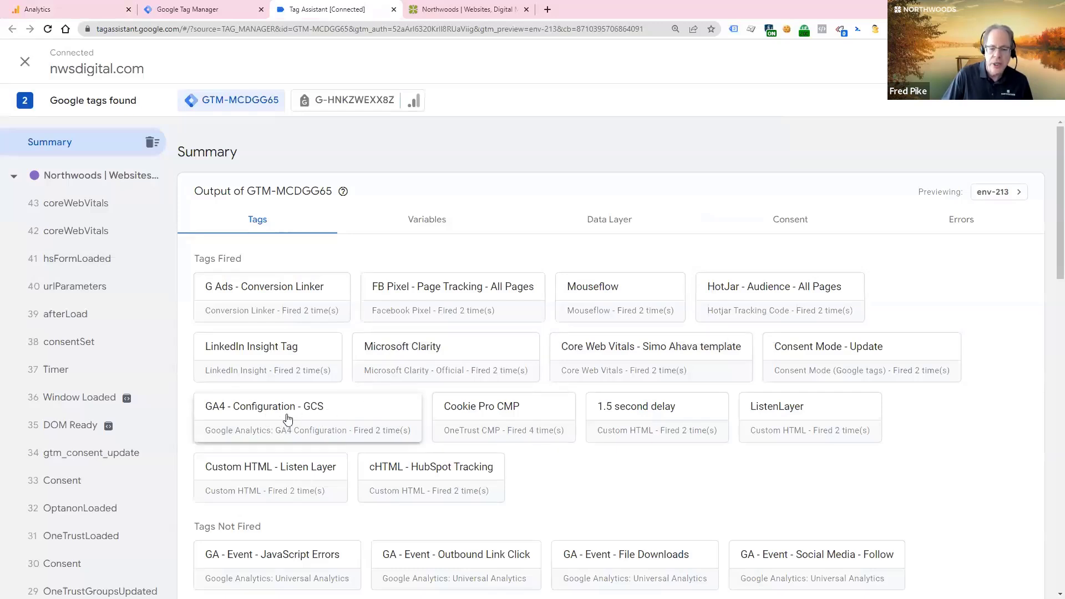
- Inspect the headers and request URL of the filtered collect request on the Northwoods home page
click(473, 13)
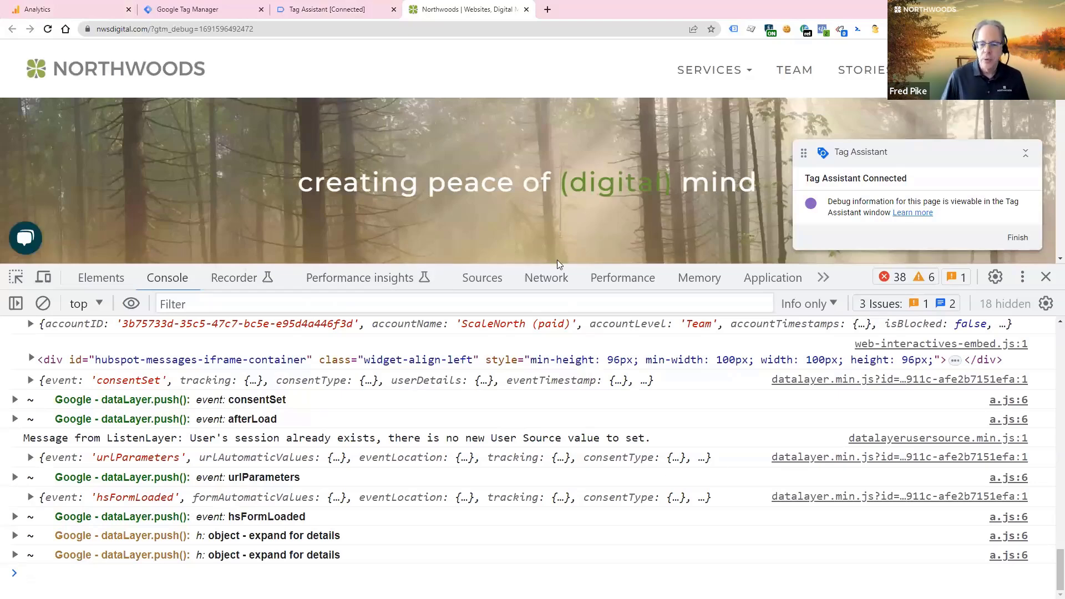
click(552, 282)
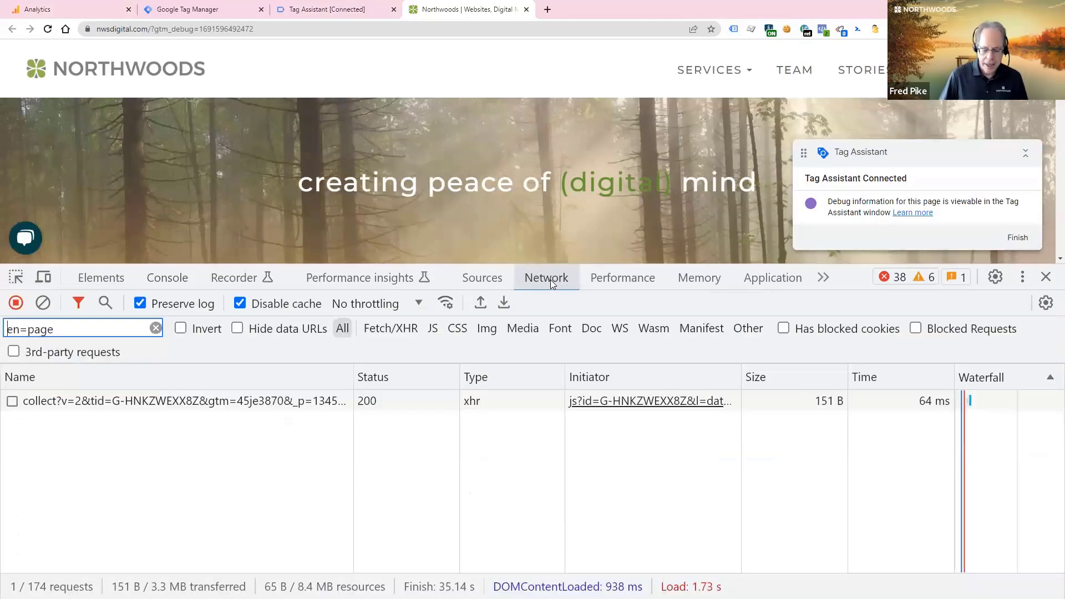
click(115, 400)
click(205, 380)
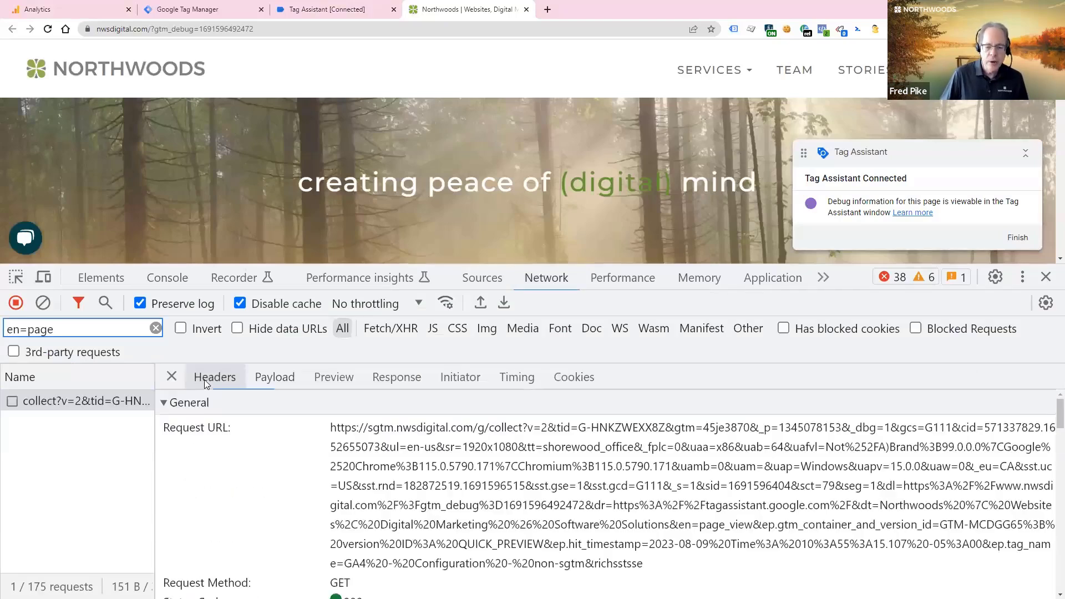
- Highlight the sgtm.nwsdigital.com host in the request URL, and save the Adswerve inspector's Other Analytics settings with GTM Server-Side enabled, reloading the page
drag(369, 432, 471, 434)
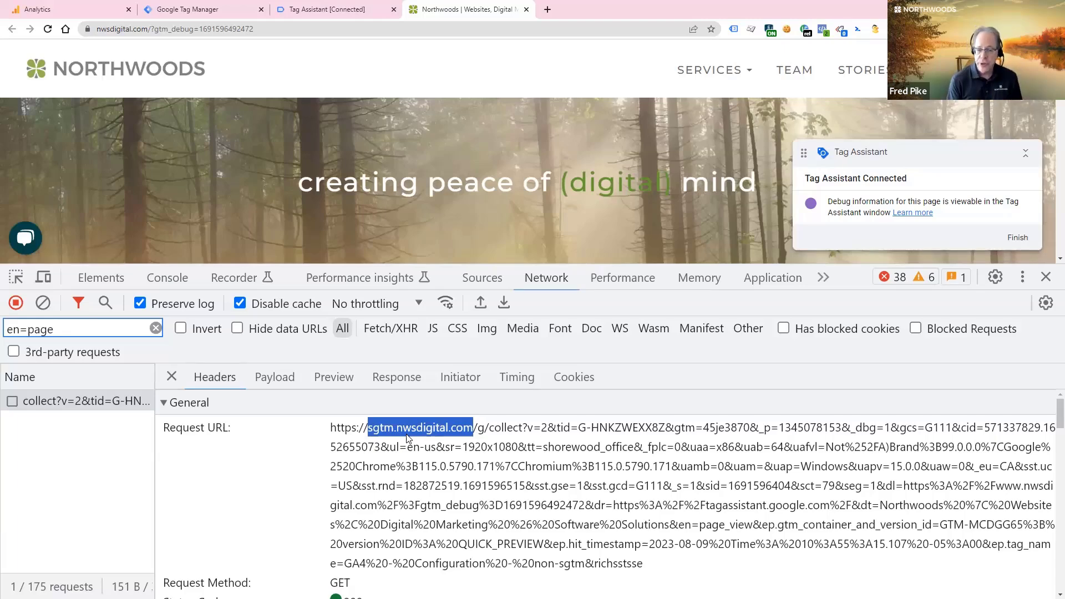
click(163, 279)
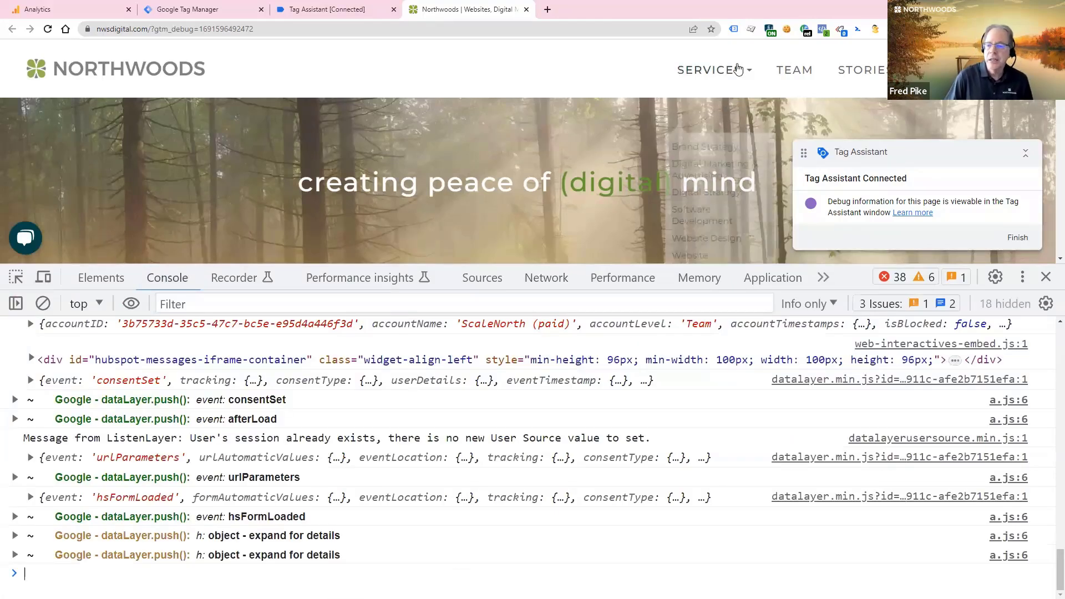
click(770, 30)
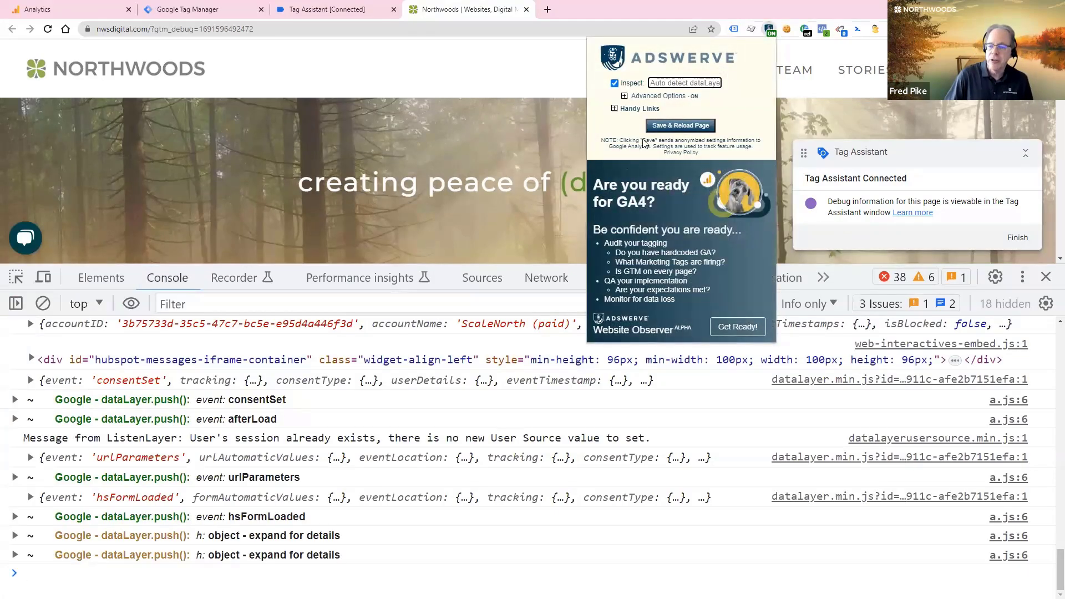
click(626, 98)
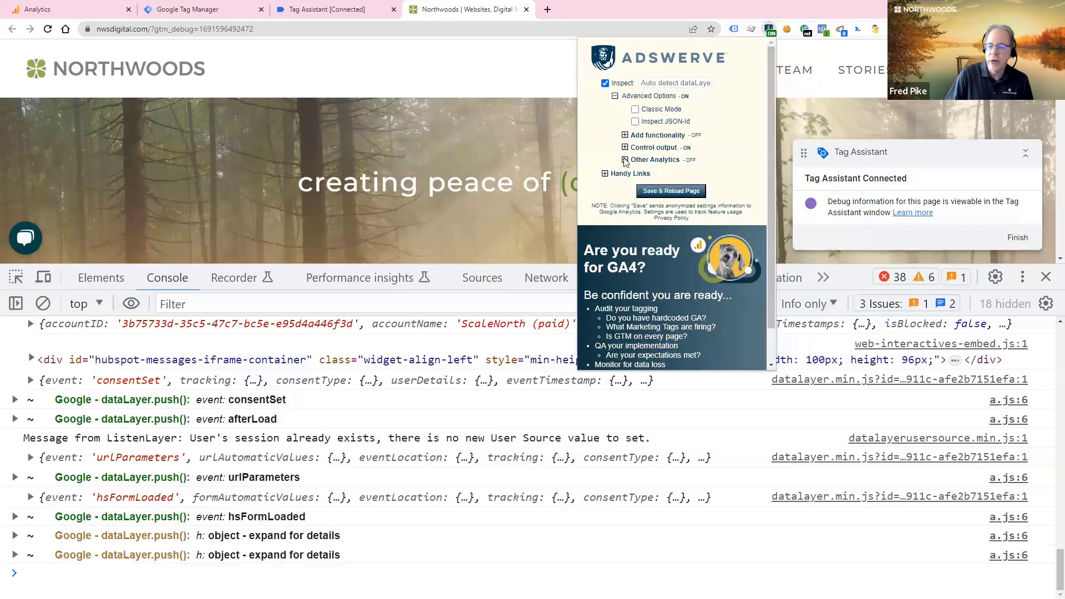
click(625, 160)
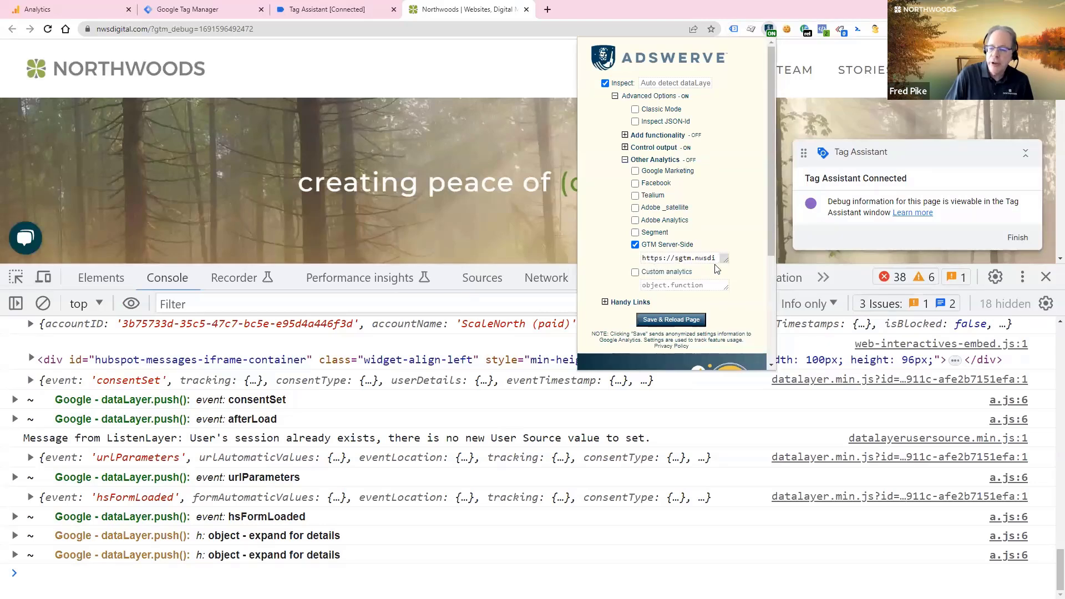
click(681, 320)
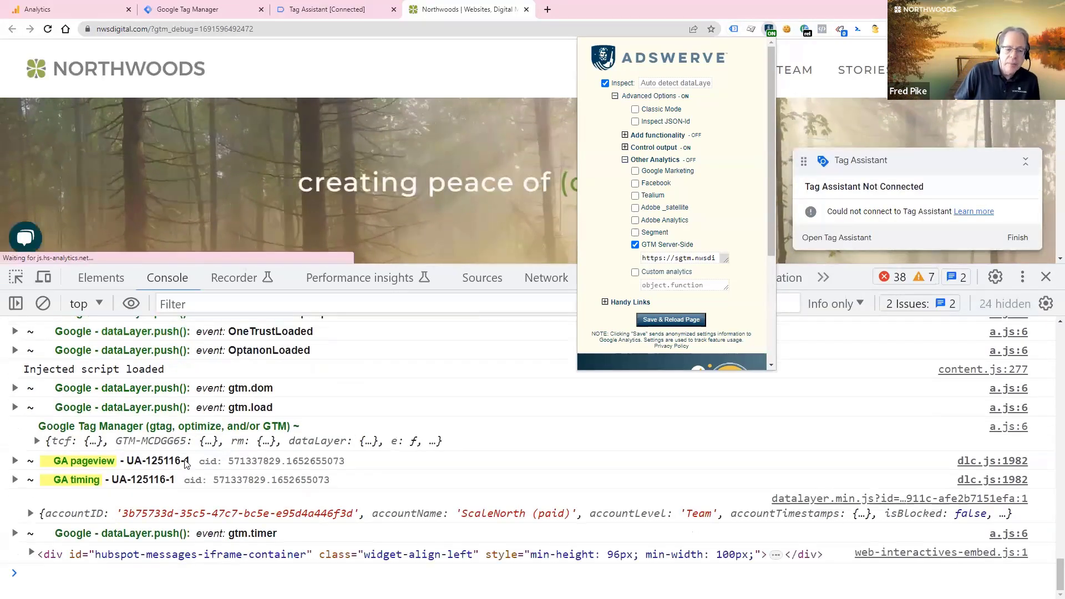
- Review the console's GA4 and data layer messages, including after another reload of the Northwoods home page, and recheck the DebugView event timeline
scroll(124, 370, up, 3)
scroll(124, 370, up, 3)
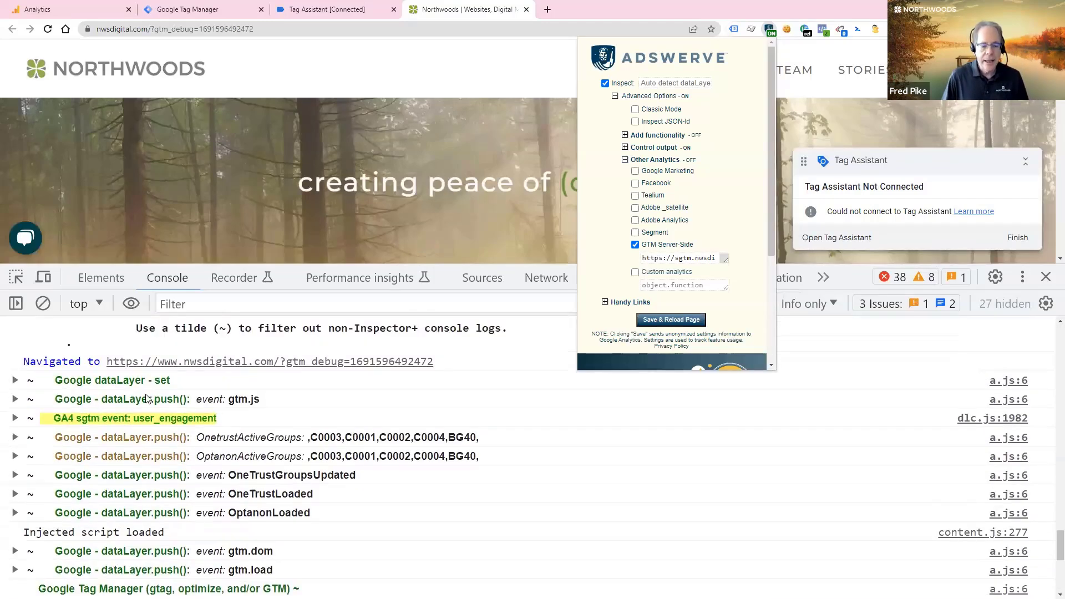
click(48, 29)
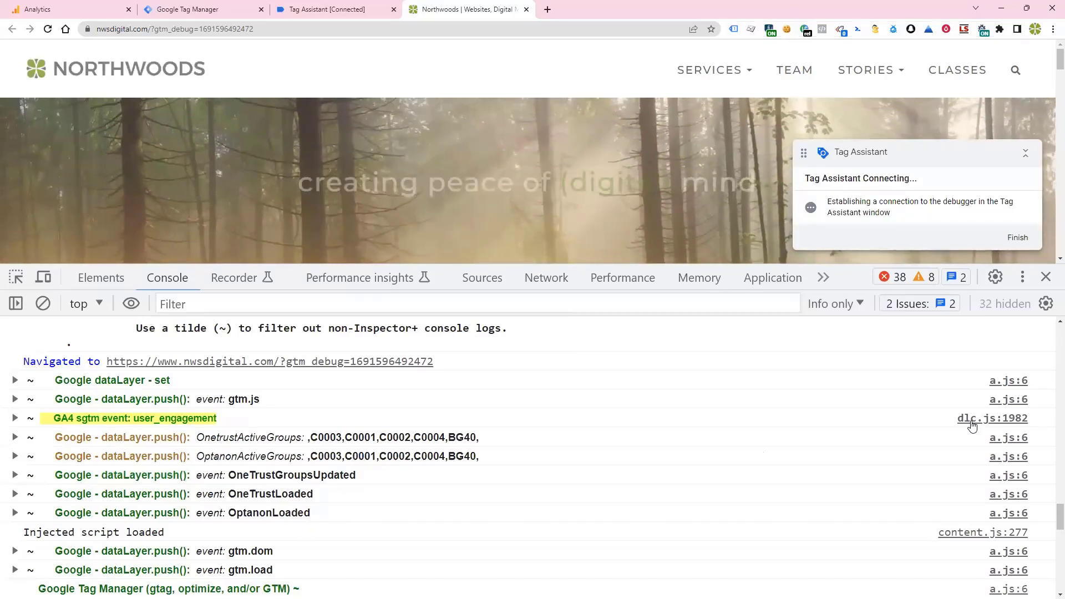
scroll(660, 444, down, 8)
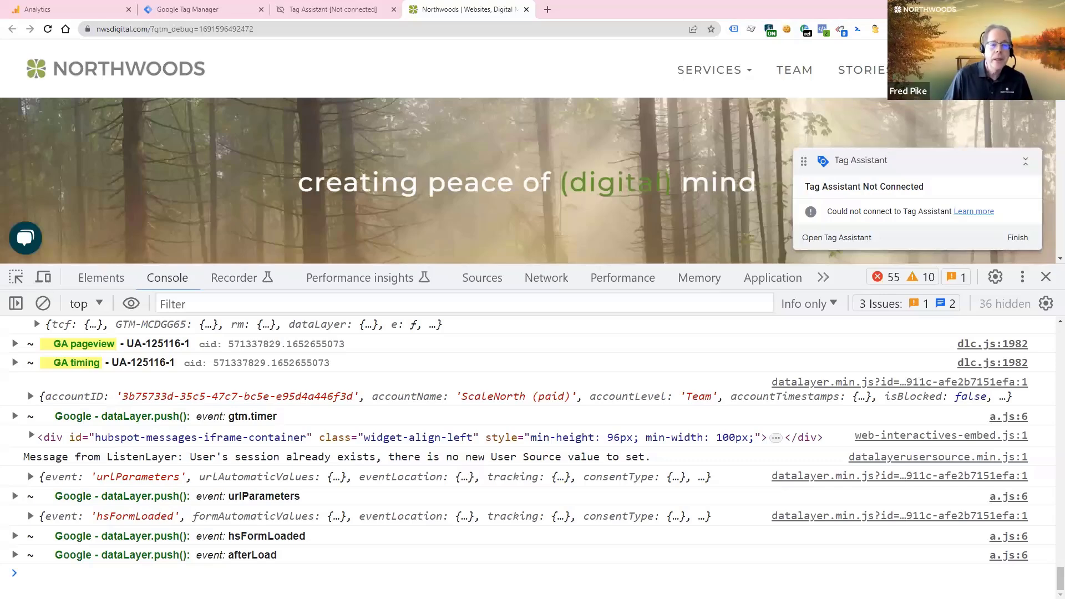
click(80, 15)
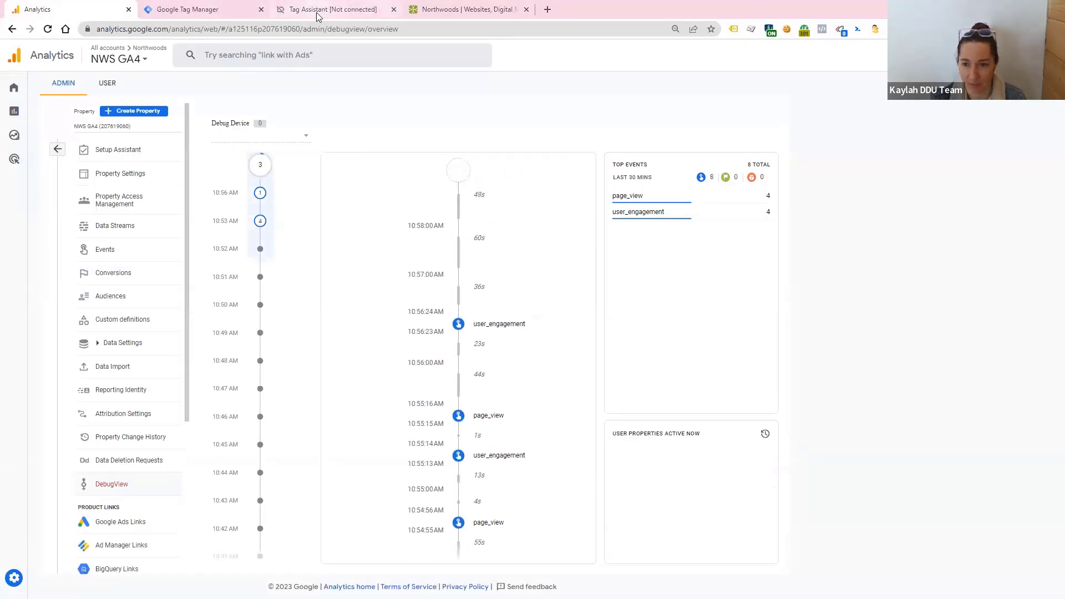
- Switch to the Google Slides presentation and advance from the Three Examples slide to the Google Consent Mode slide
key(alt+Tab)
click(502, 400)
click(502, 400)
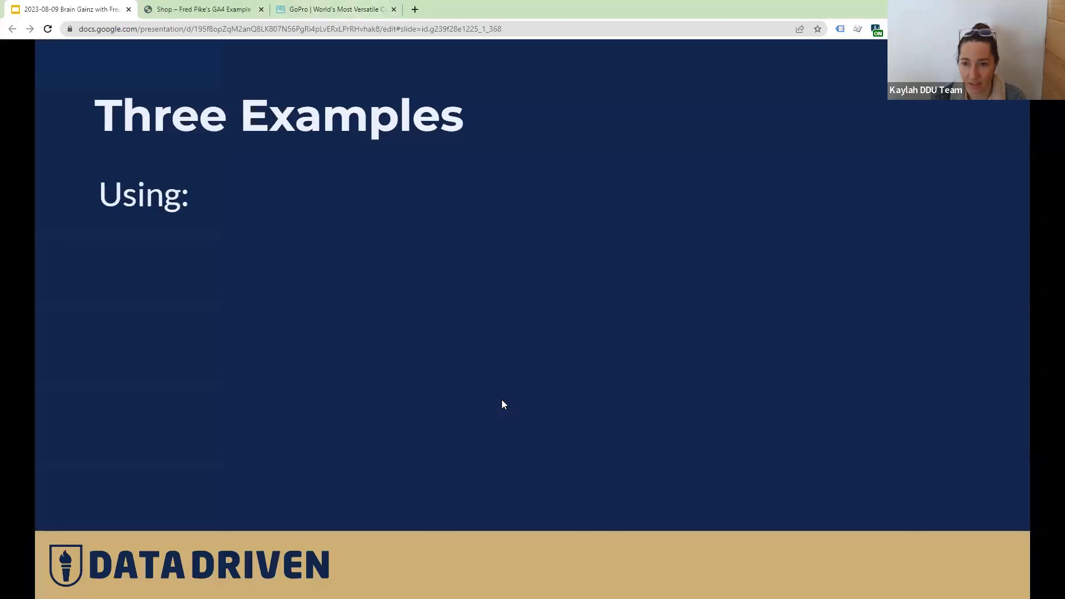
click(502, 400)
click(503, 400)
click(502, 400)
click(502, 400)
click(502, 400)
click(503, 400)
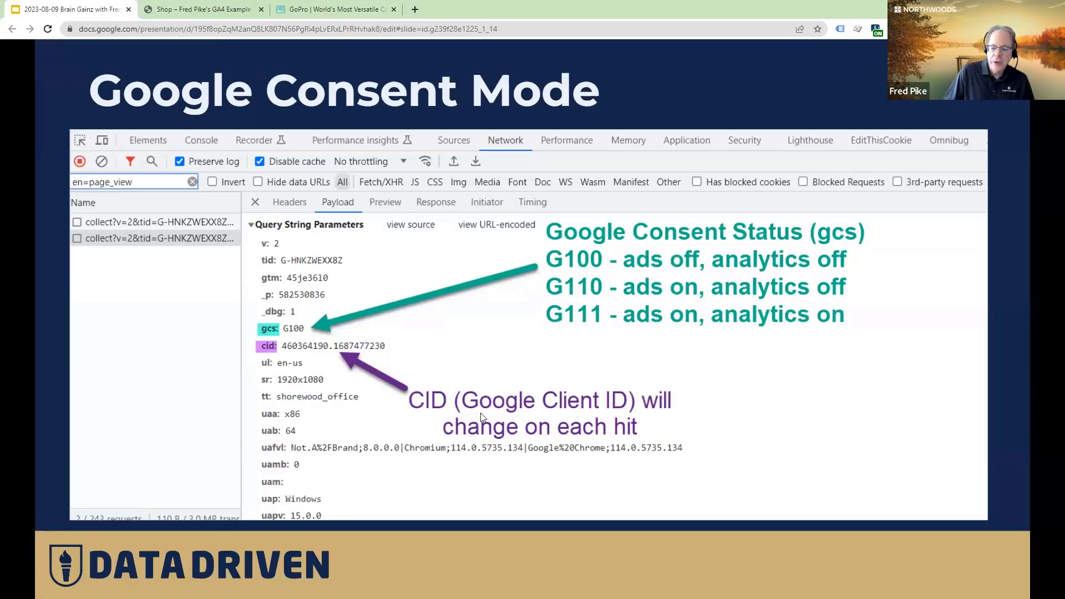
- Advance the presentation through the server-side and client-side GTM hit slides and the debug tools list to the Thank You slide
click(523, 402)
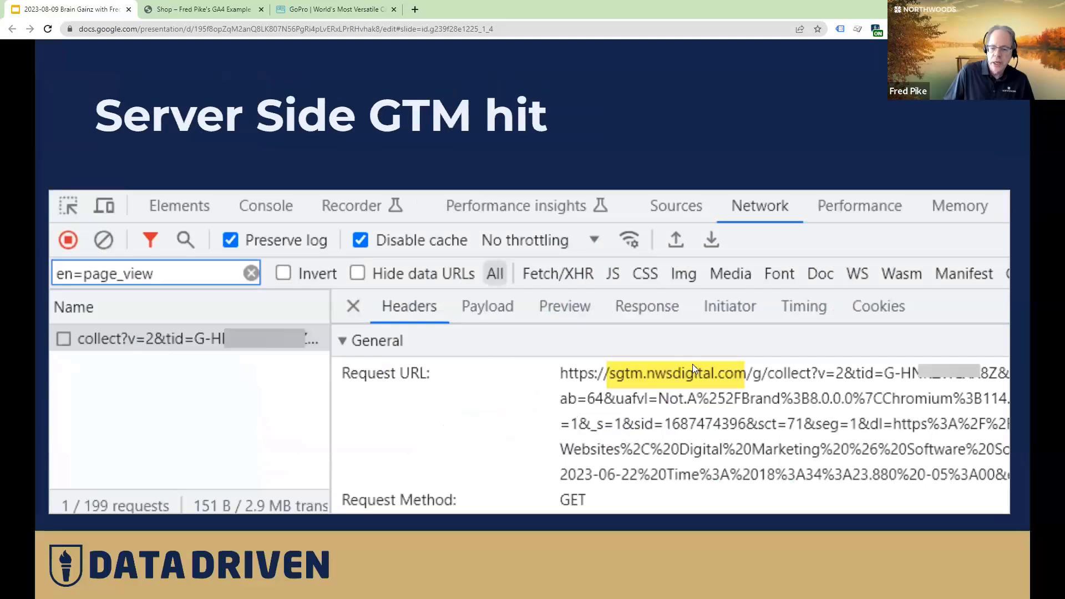
click(635, 374)
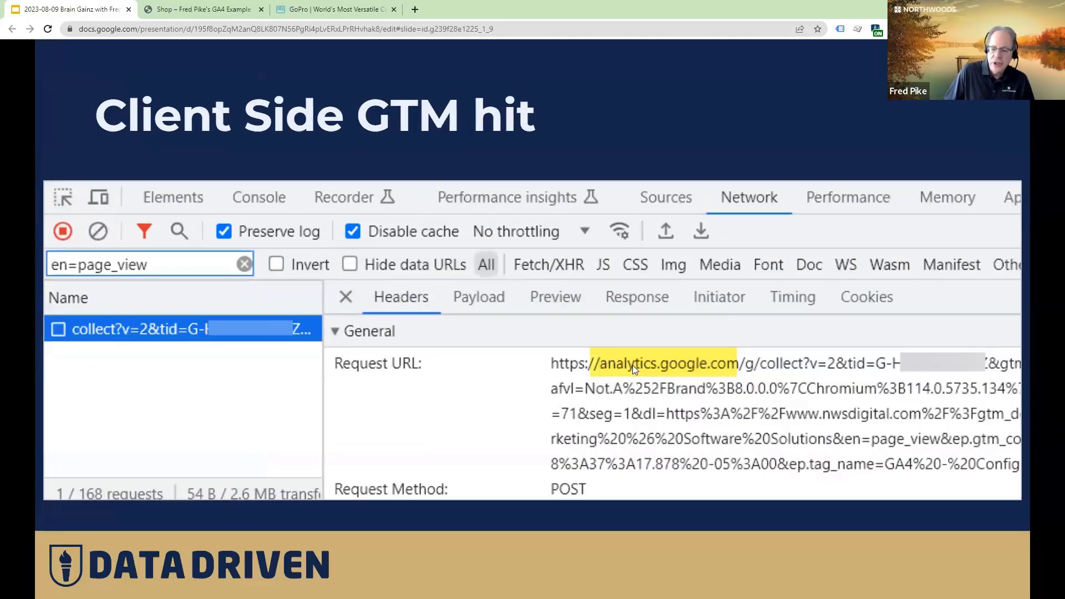
click(633, 365)
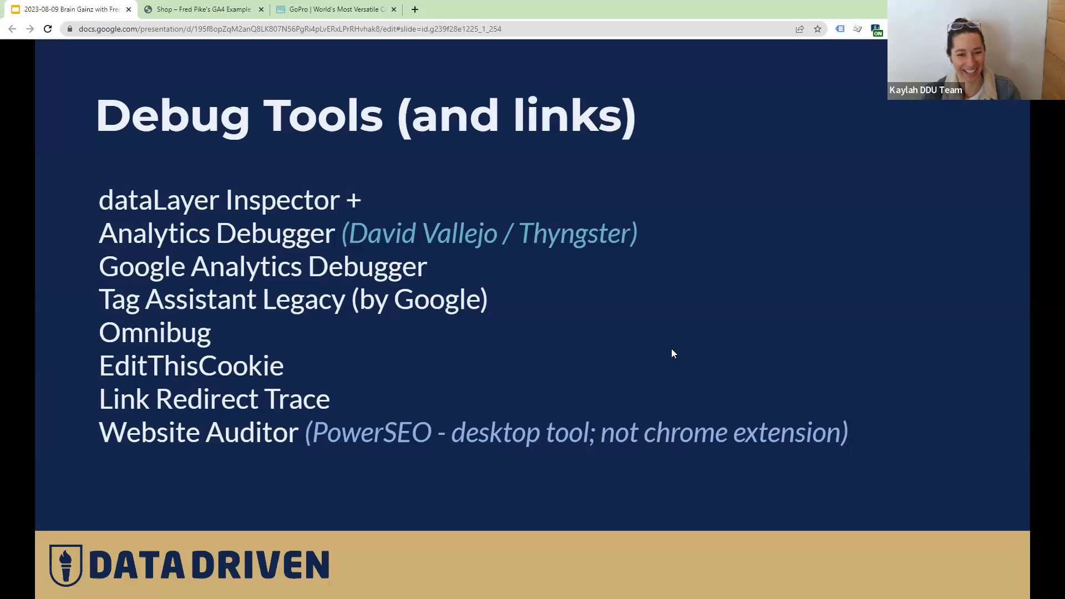
key(Right)
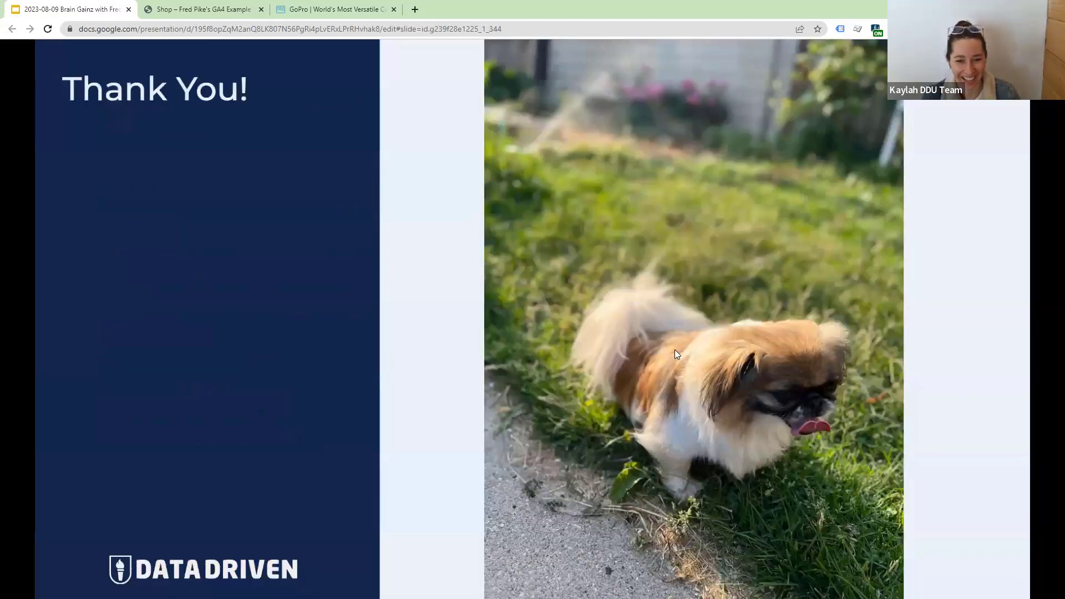